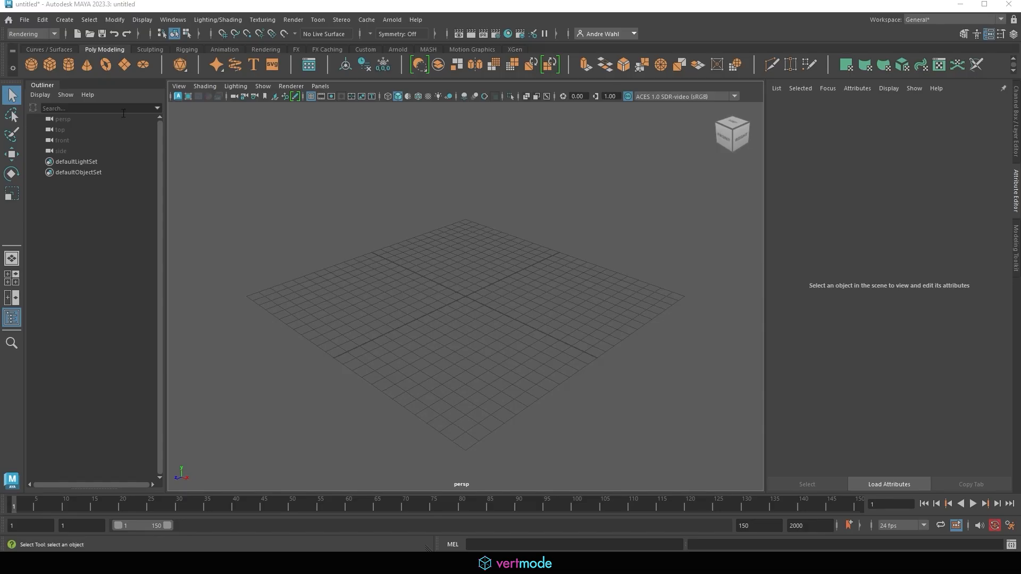
# Open the scene texturing_lighting.ma from the project's scenes/Modeling folder without saving the current untitled scene.
pyautogui.click(24, 19)
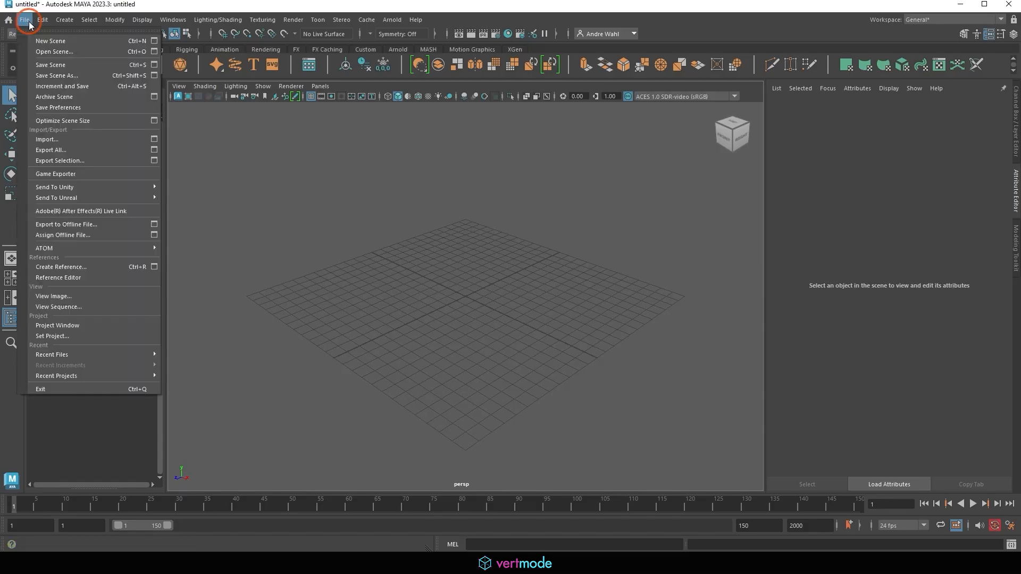
pyautogui.click(37, 53)
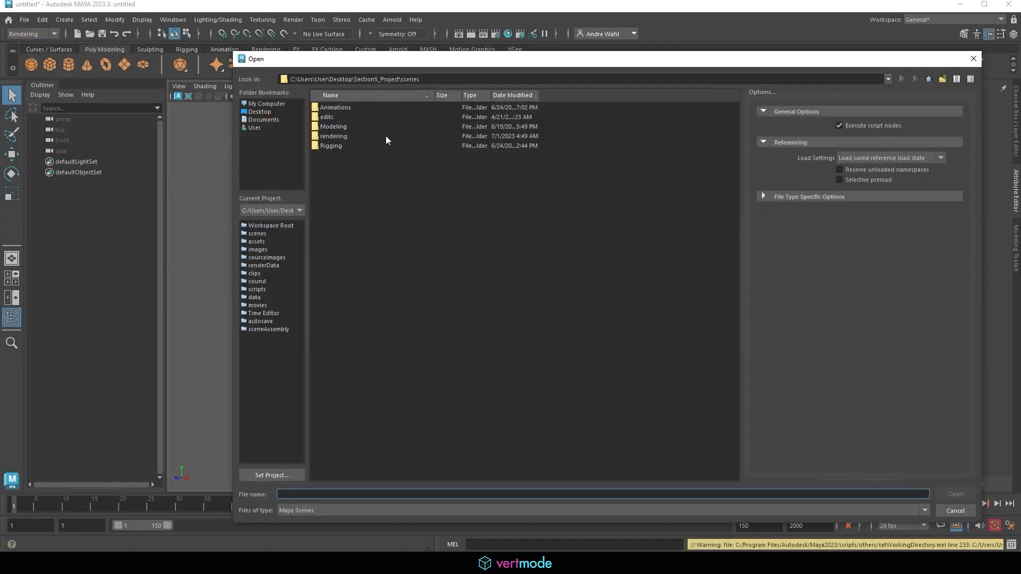
pyautogui.doubleClick(340, 128)
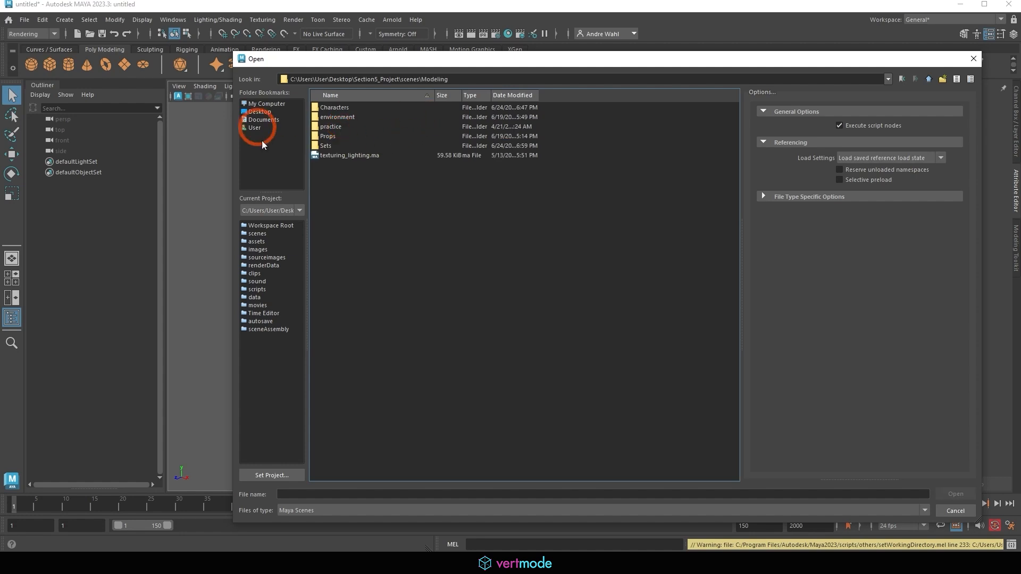
pyautogui.click(336, 155)
pyautogui.click(336, 158)
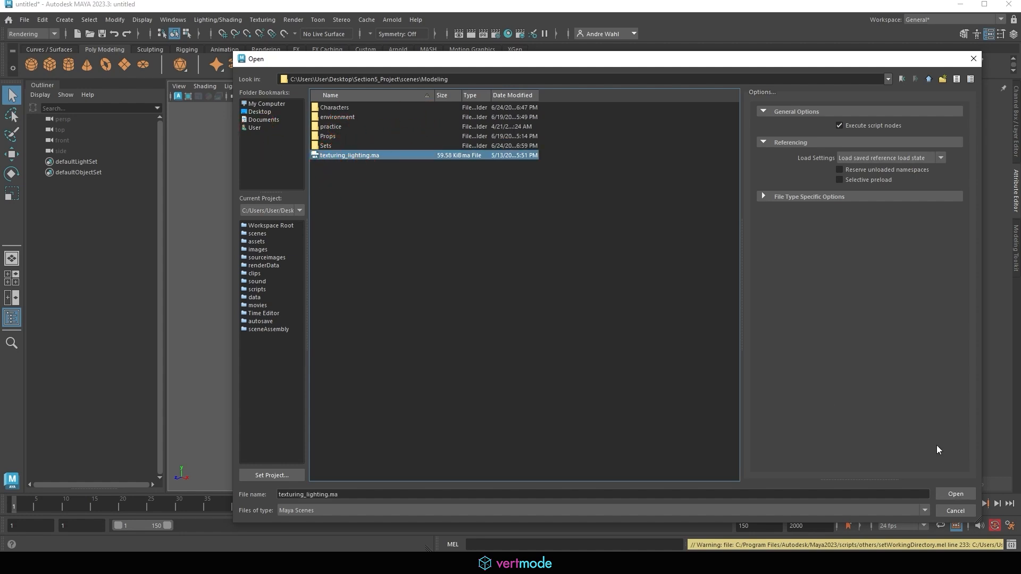
pyautogui.click(952, 493)
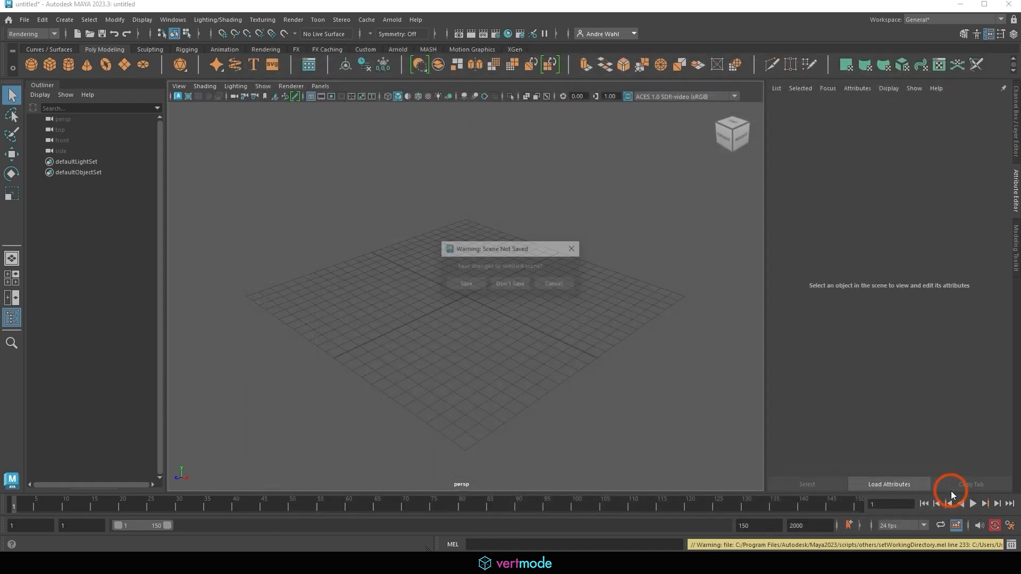
pyautogui.click(510, 284)
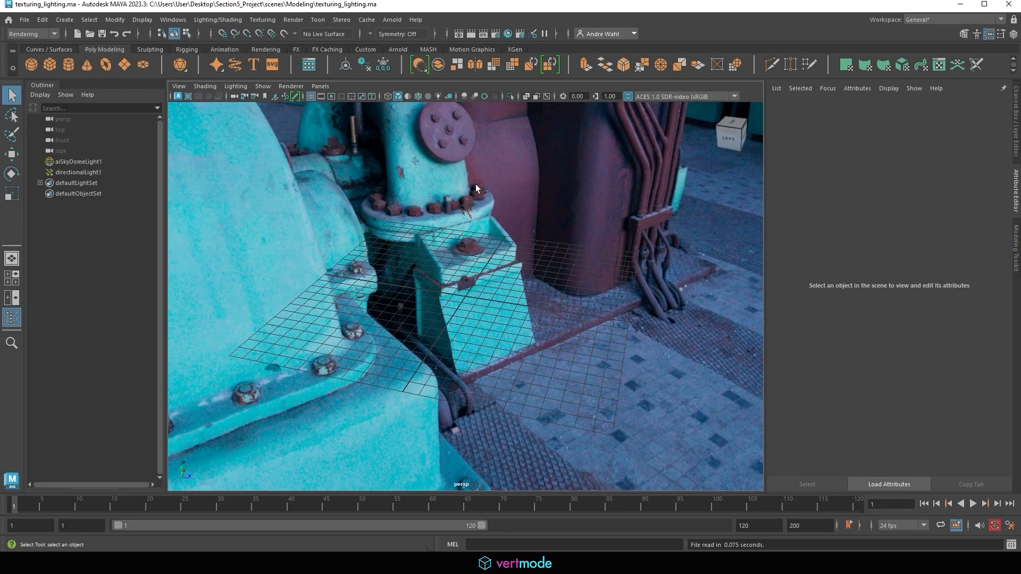
# Open the Hypershade and resize its window so the Outliner and part of the viewport stay uncovered.
pyautogui.click(508, 34)
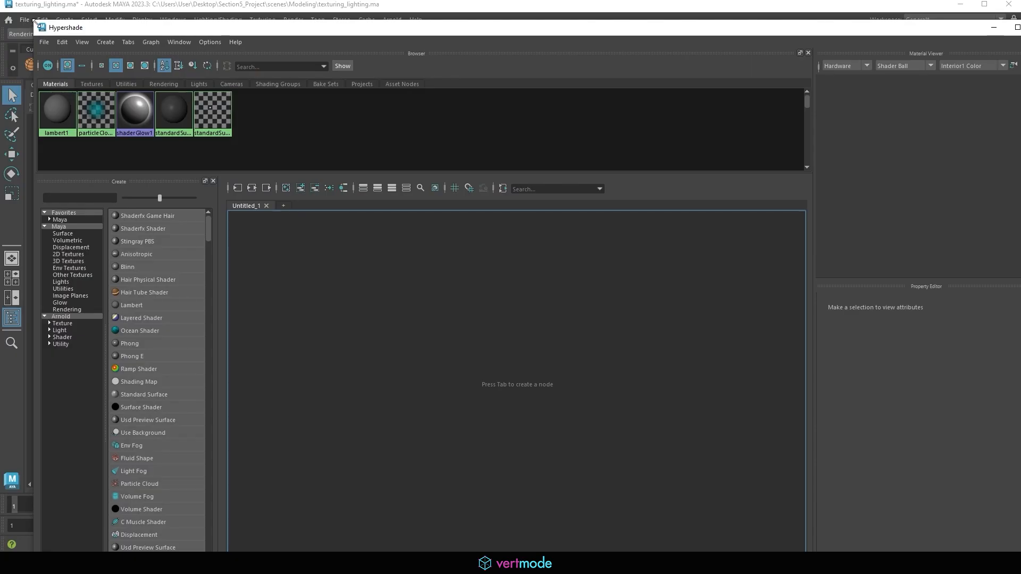
pyautogui.moveTo(33, 23); pyautogui.dragTo(500, 90)
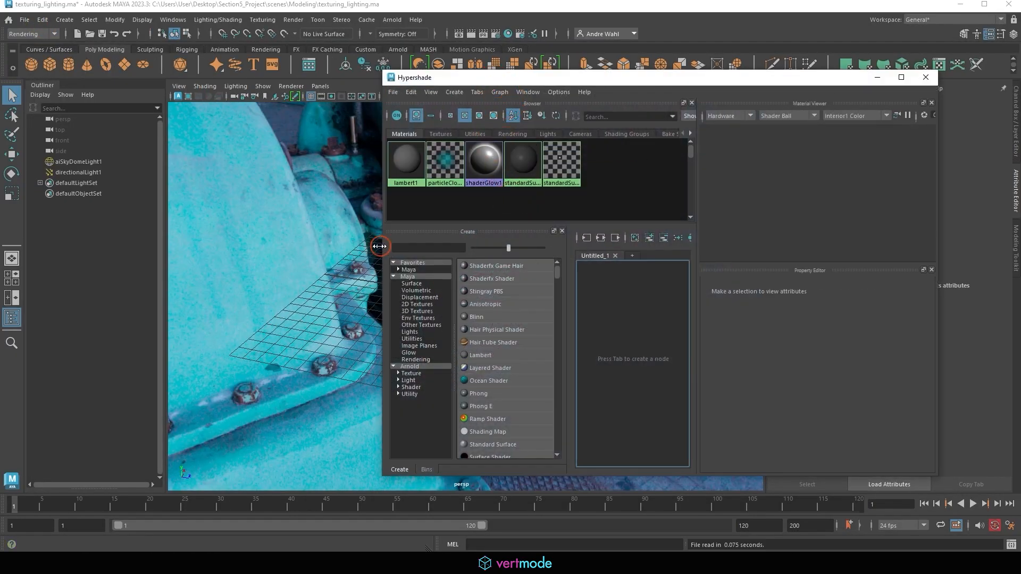
pyautogui.moveTo(385, 250); pyautogui.dragTo(250, 242)
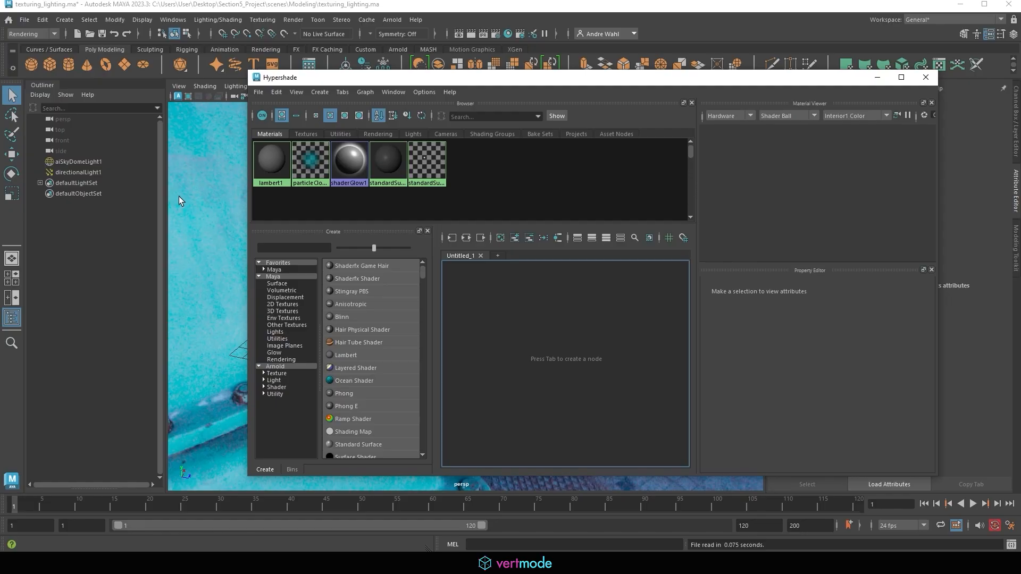
# Select aiSkyDomeLight1, graph its input and output connections in the Hypershade, and maximize the Hypershade window.
pyautogui.click(192, 187)
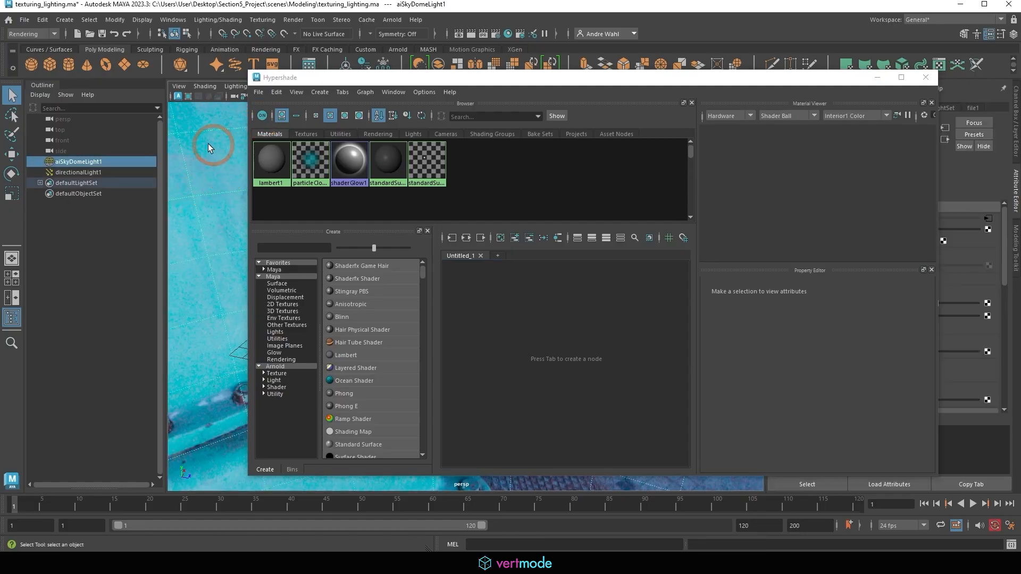
pyautogui.click(466, 239)
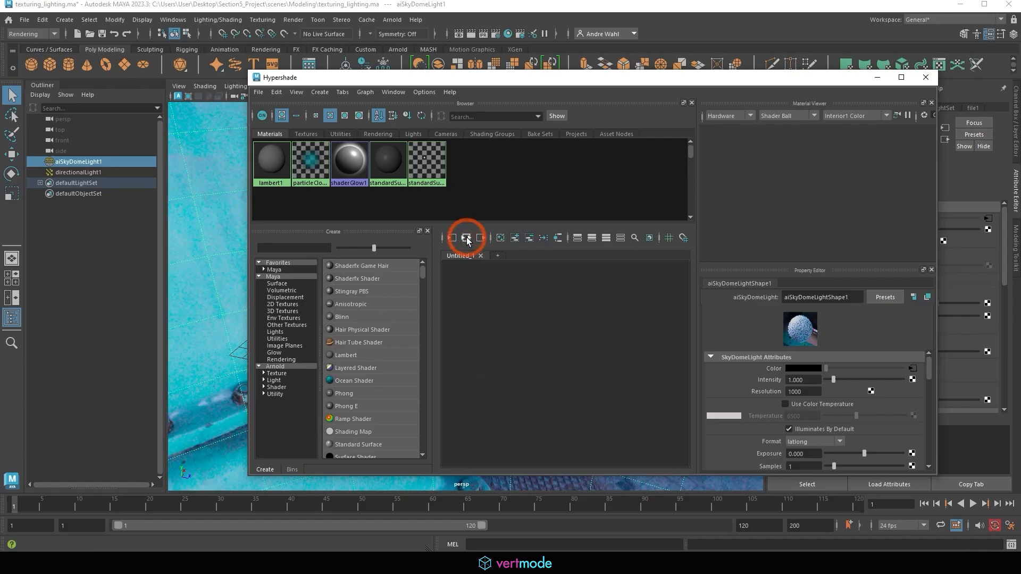
pyautogui.moveTo(635, 79); pyautogui.dragTo(494, 2)
pyautogui.keyDown('alt'); pyautogui.moveTo(394, 321); pyautogui.dragTo(523, 338, button='middle'); pyautogui.keyUp('alt')
pyautogui.keyDown('alt'); pyautogui.moveTo(440, 339); pyautogui.dragTo(527, 371, button='right'); pyautogui.keyUp('alt')
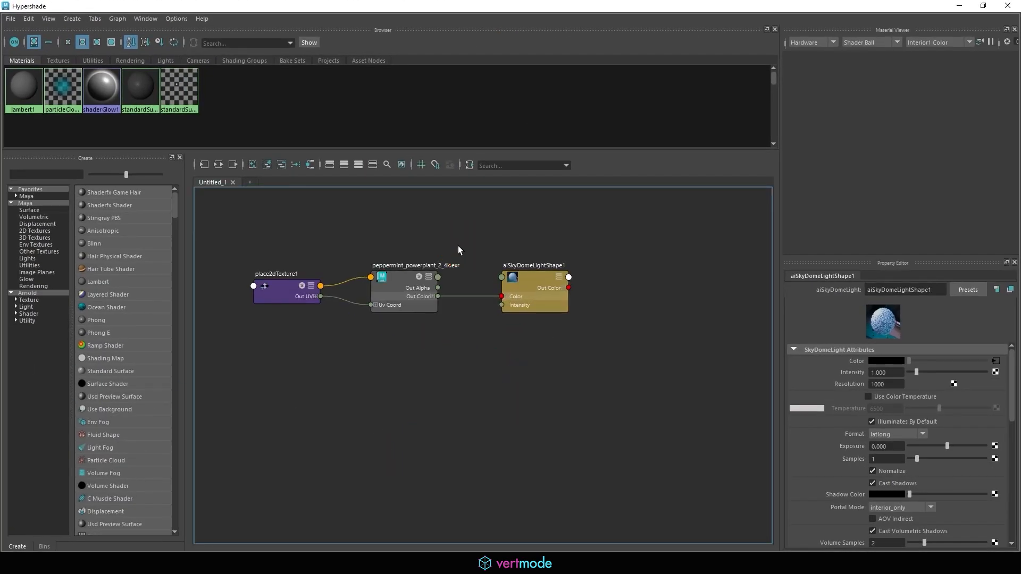
# Create a colorCorrect node in the Hypershade work area above the sky dome light's network.
pyautogui.press('Tab')
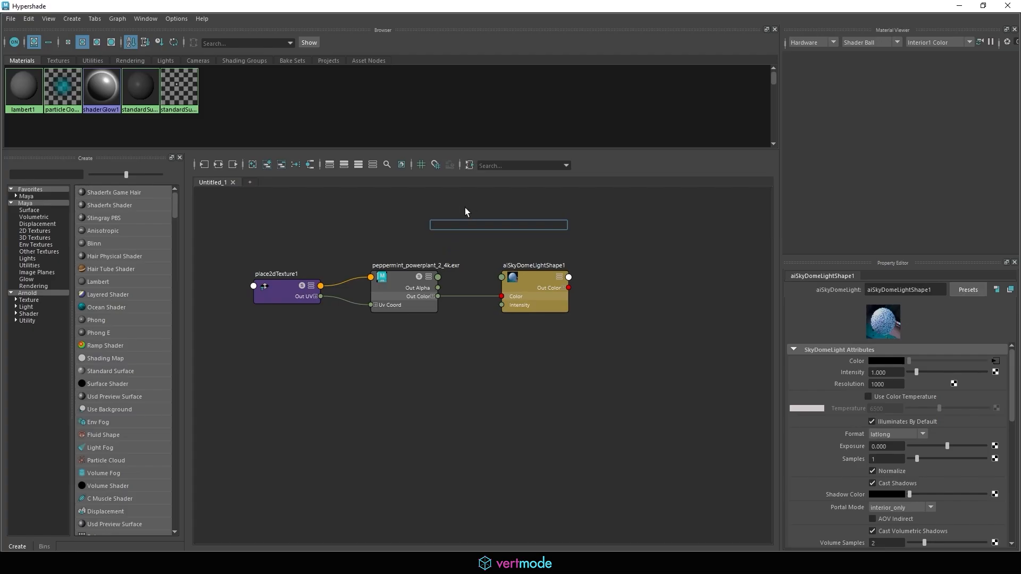
pyautogui.write('color')
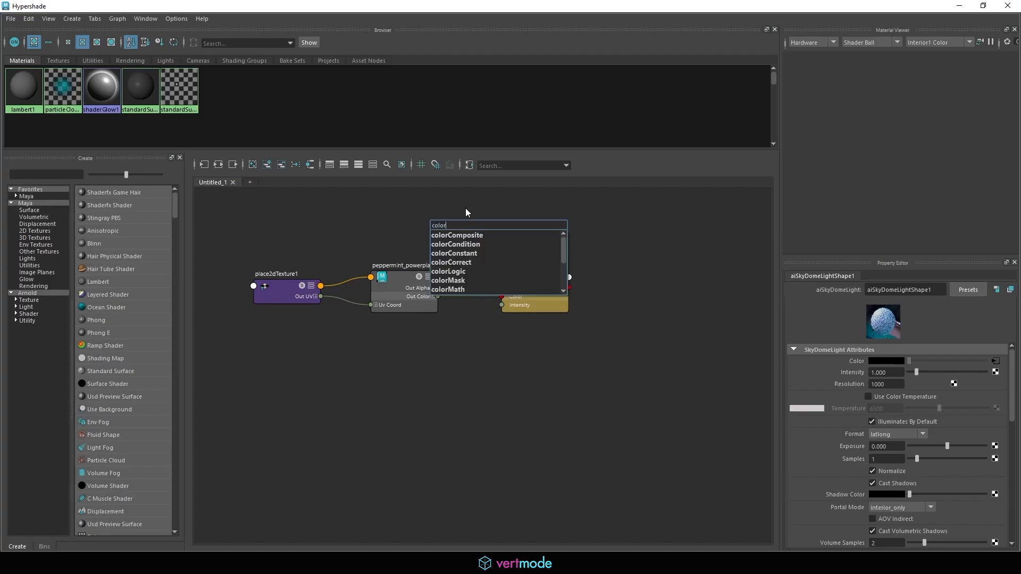
pyautogui.write('corr')
pyautogui.press('Down')
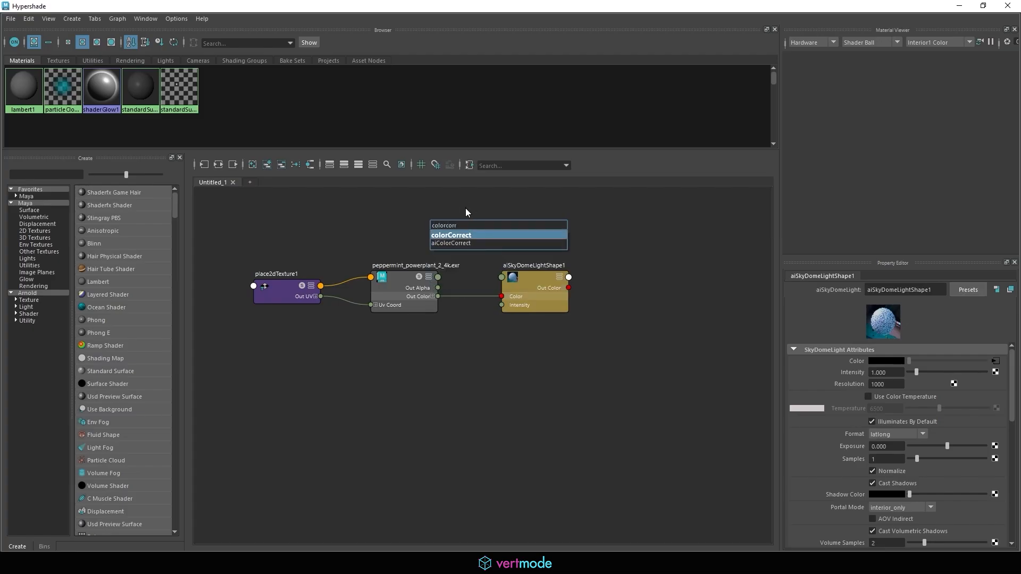
pyautogui.press('Down')
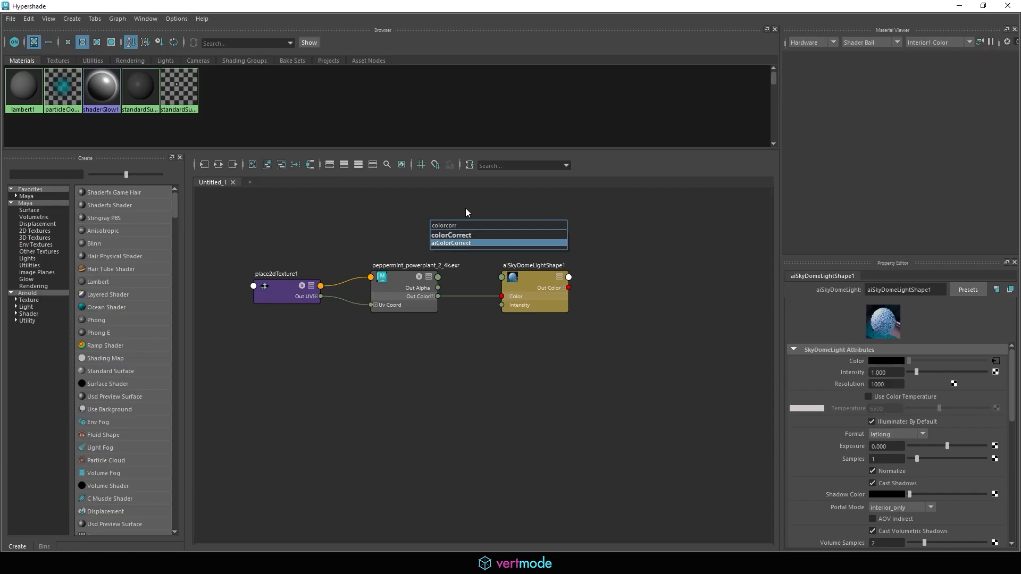
pyautogui.press('Up')
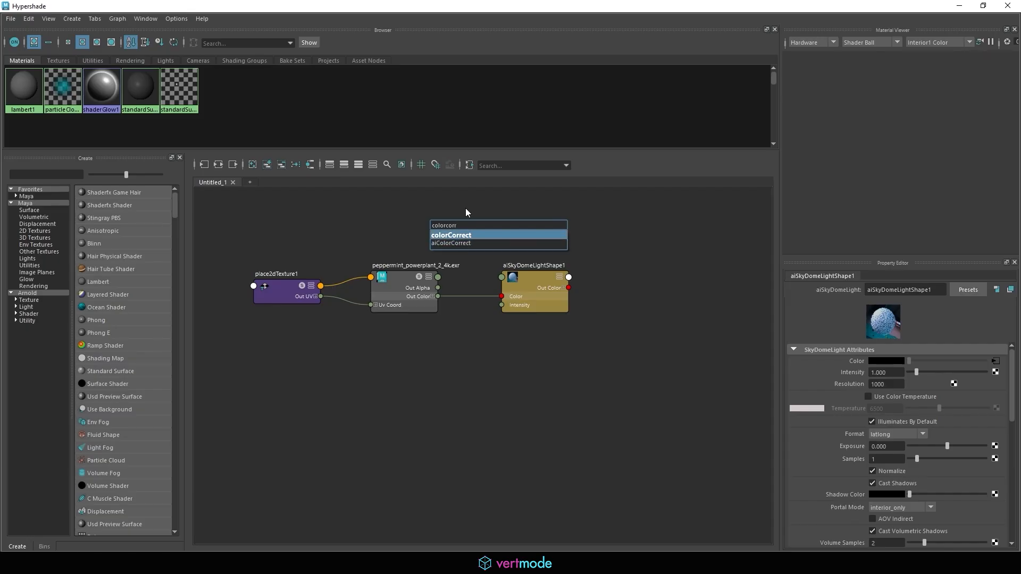
pyautogui.press('Return')
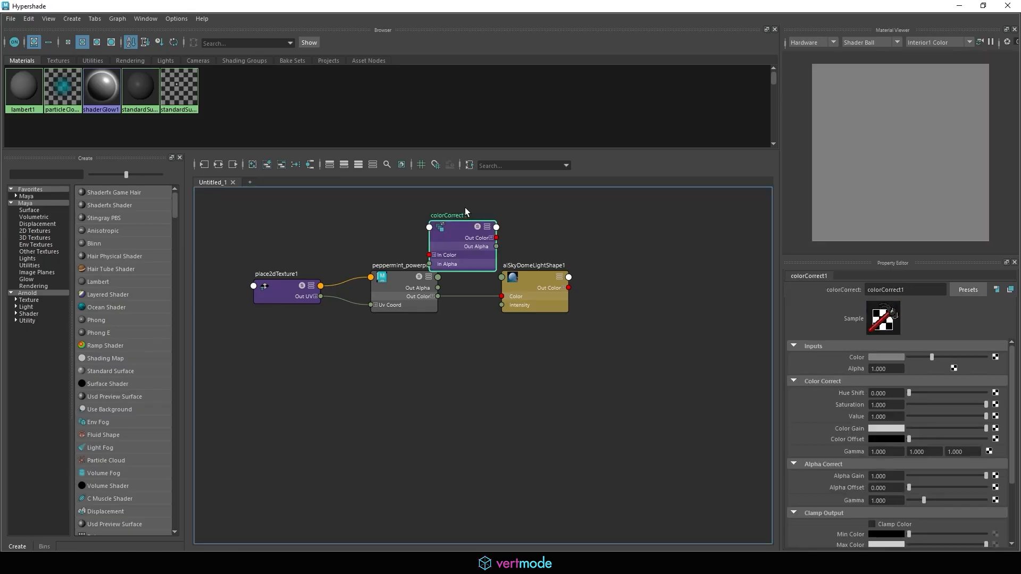
# Insert colorCorrect1 between the peppermint_powerplant_2_4k.exr texture's Out Color and the sky dome light's Color, arranging the nodes in line.
pyautogui.click(285, 354)
pyautogui.moveTo(286, 354)
pyautogui.mouseDown()
pyautogui.moveTo(382, 290)
pyautogui.moveTo(270, 245)
pyautogui.moveTo(496, 250)
pyautogui.mouseUp()
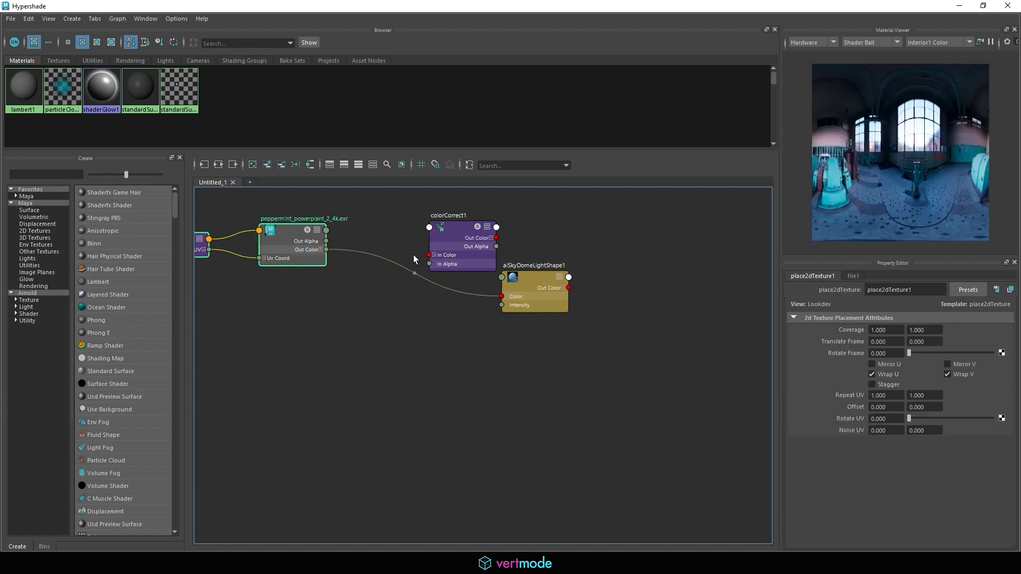
pyautogui.moveTo(327, 249); pyautogui.dragTo(390, 239)
pyautogui.moveTo(448, 224); pyautogui.dragTo(503, 296)
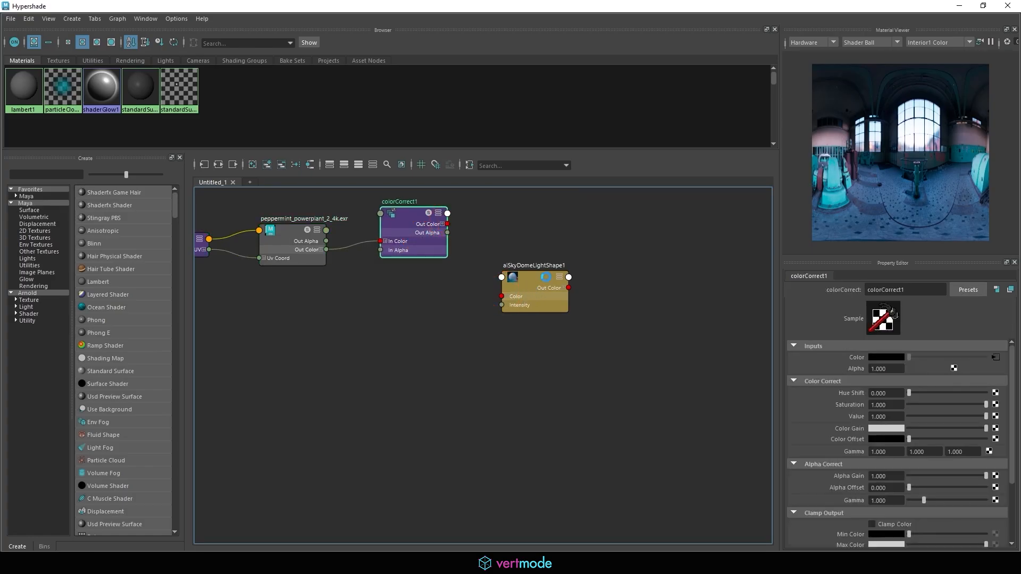
pyautogui.moveTo(414, 233)
pyautogui.mouseDown()
pyautogui.moveTo(440, 254)
pyautogui.moveTo(417, 253)
pyautogui.mouseUp()
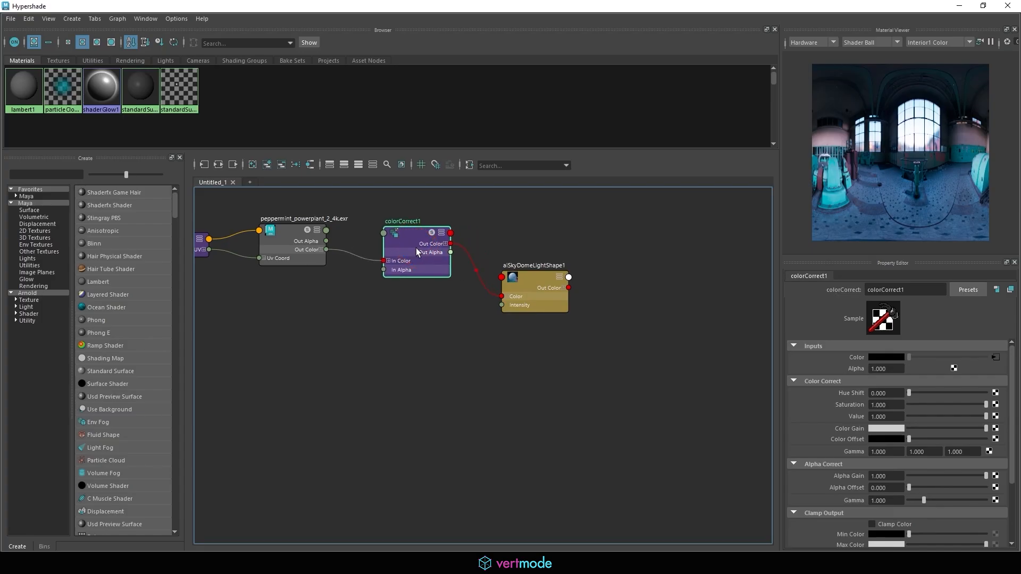
# Set the Saturation of colorCorrect1 to 0 and close the Hypershade.
pyautogui.click(838, 406)
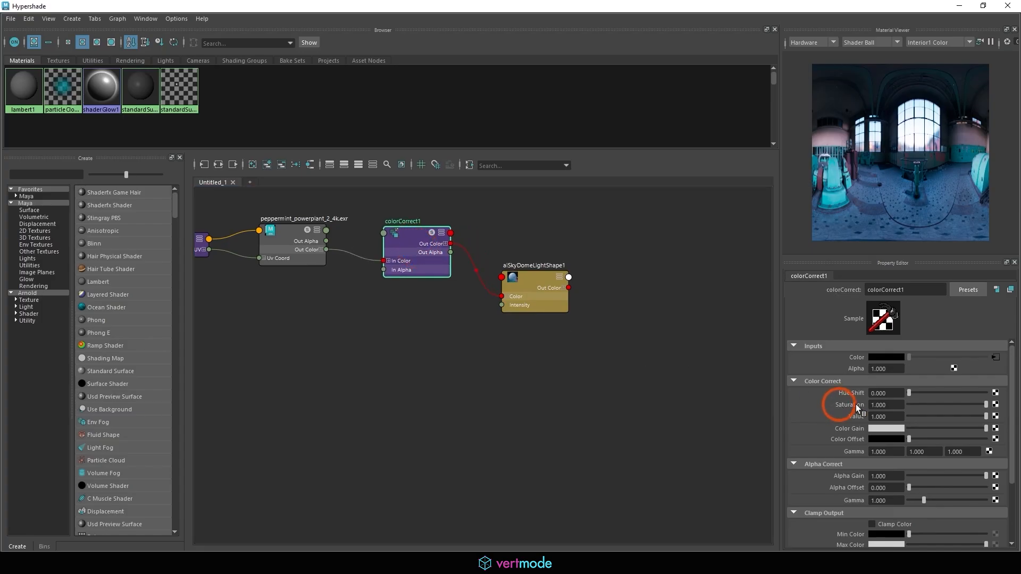
pyautogui.moveTo(940, 407); pyautogui.dragTo(887, 406)
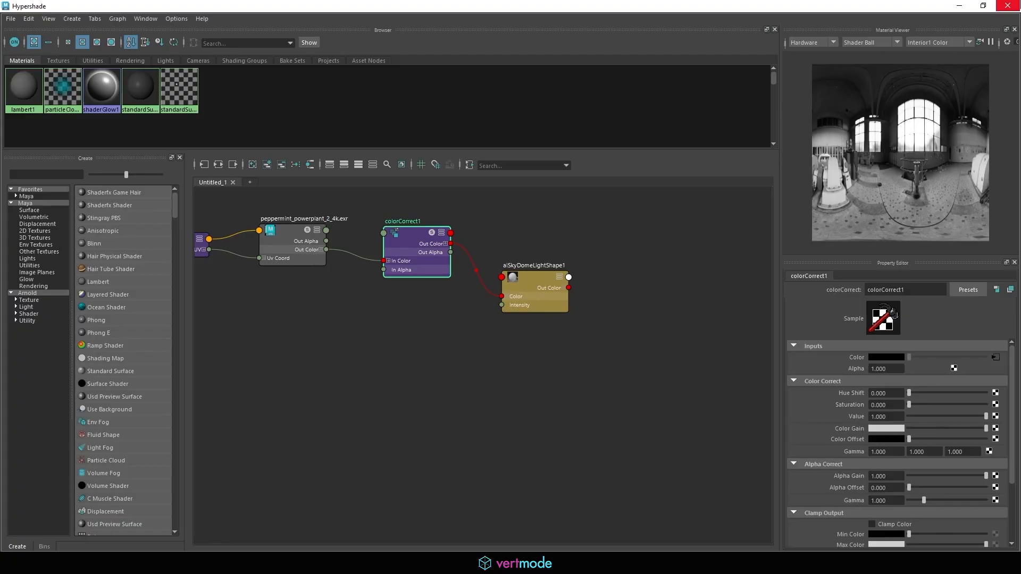
pyautogui.click(1007, 6)
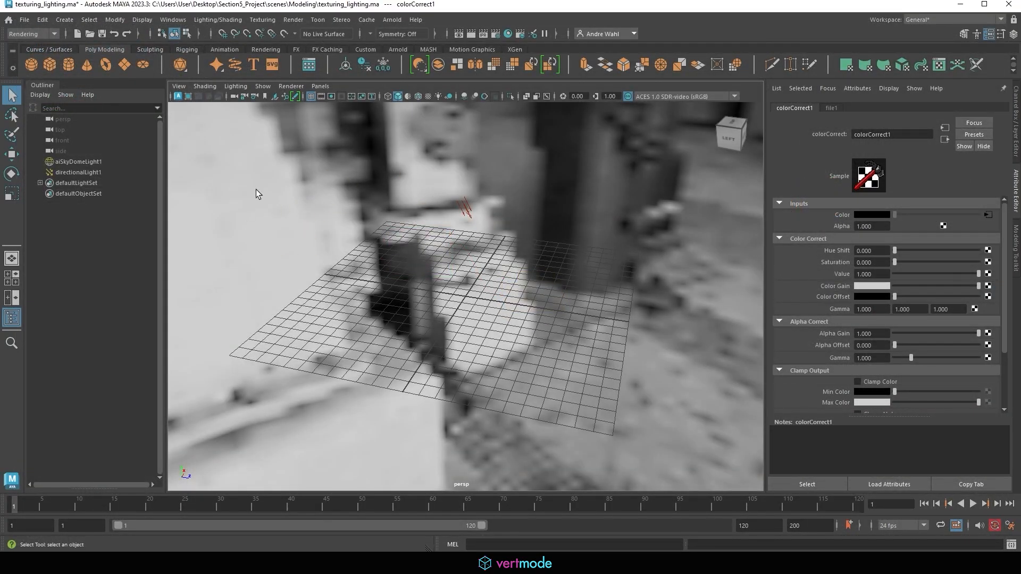
# Save the texturing_lighting.ma scene.
pyautogui.click(24, 20)
pyautogui.click(39, 63)
pyautogui.click(487, 259)
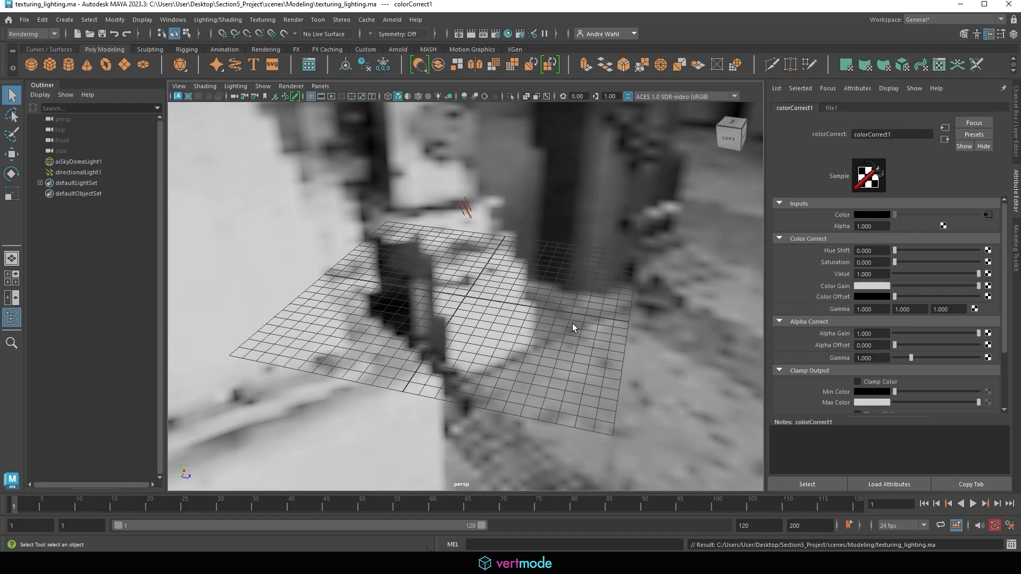
# Import EggCharacterRig_FINAL.ma from the scenes/Rigging/EggCharacterRig folder into the scene.
pyautogui.click(25, 20)
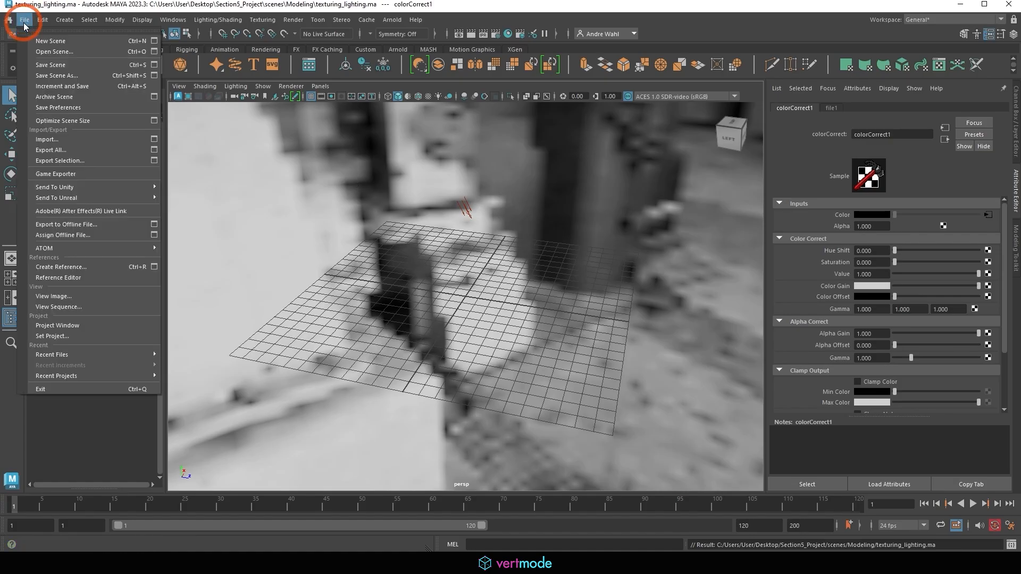
pyautogui.click(54, 139)
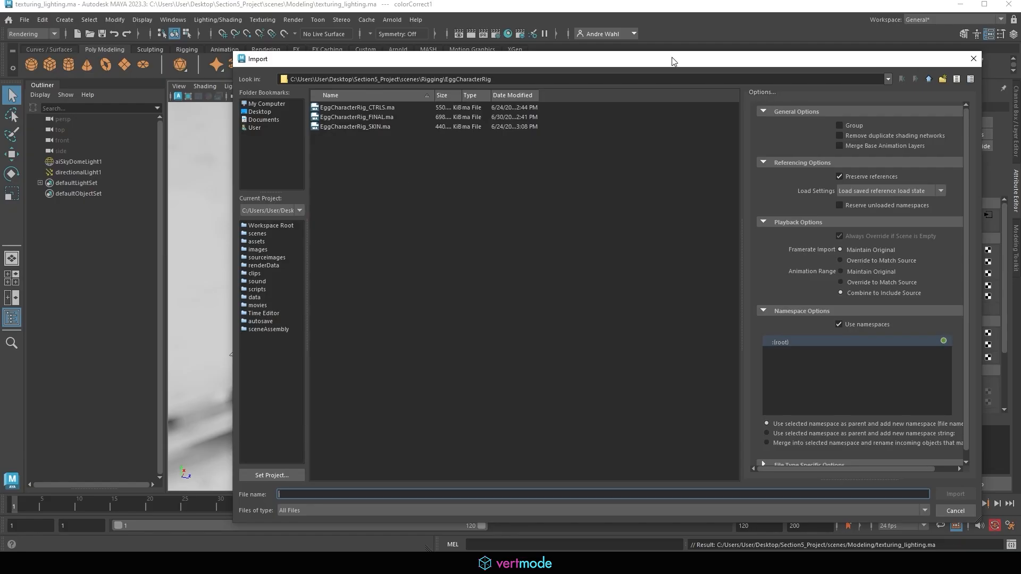
pyautogui.click(460, 79)
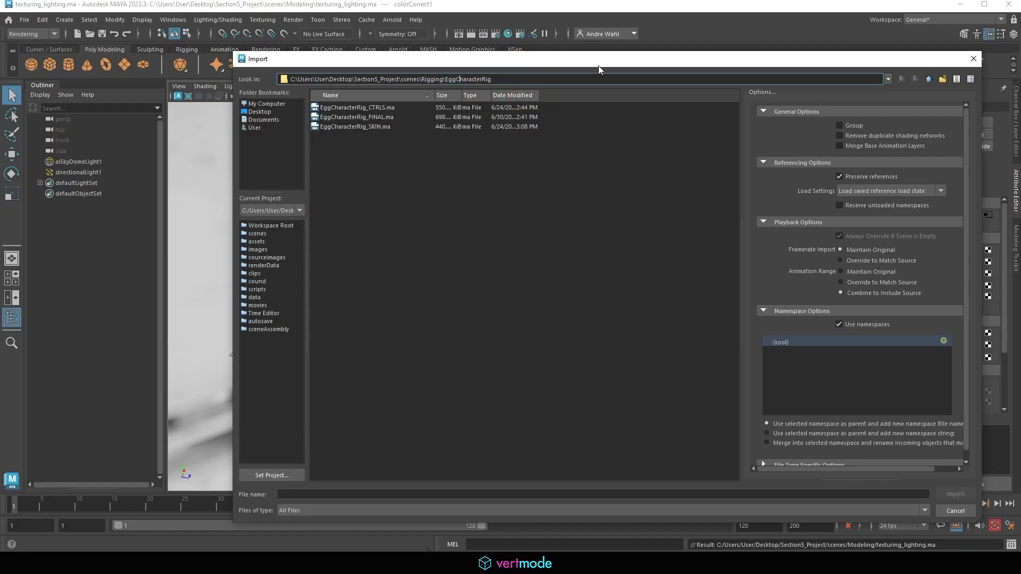
pyautogui.click(388, 117)
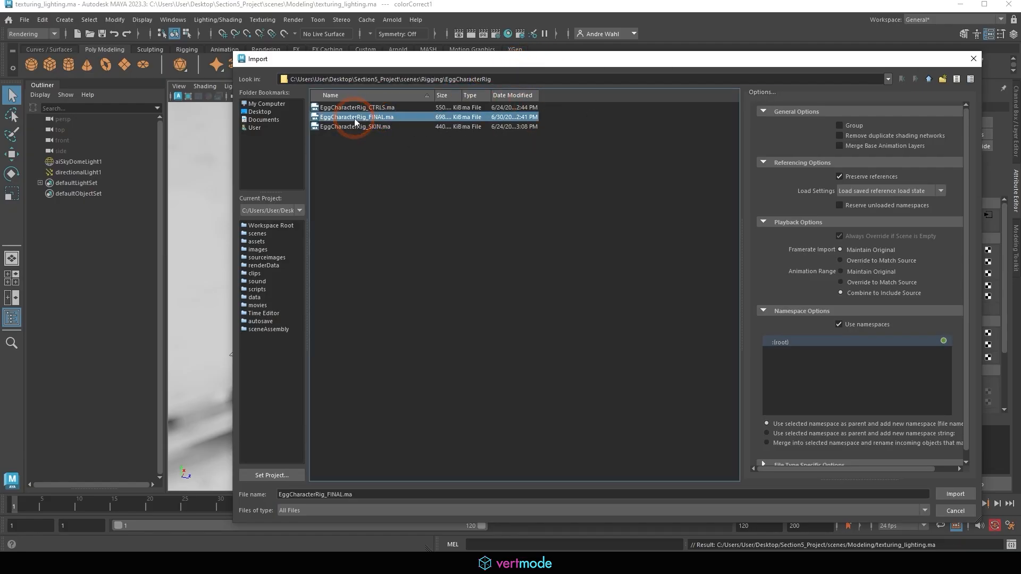
pyautogui.click(956, 494)
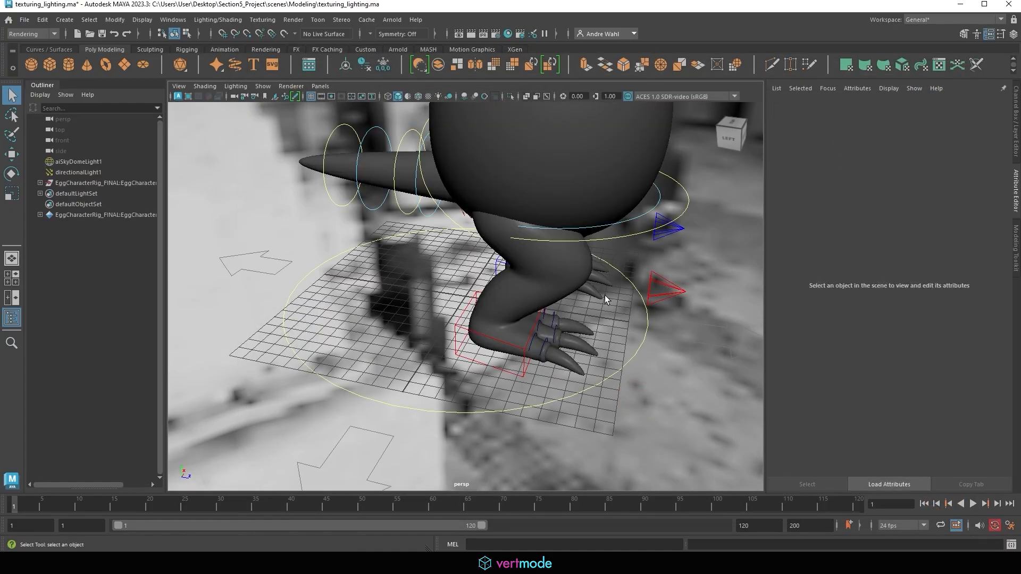
# Display scene lighting and textures in the perspective viewport and frame the egg character from a front three-quarter angle.
pyautogui.keyDown('alt'); pyautogui.moveTo(605, 295); pyautogui.dragTo(397, 124); pyautogui.keyUp('alt')
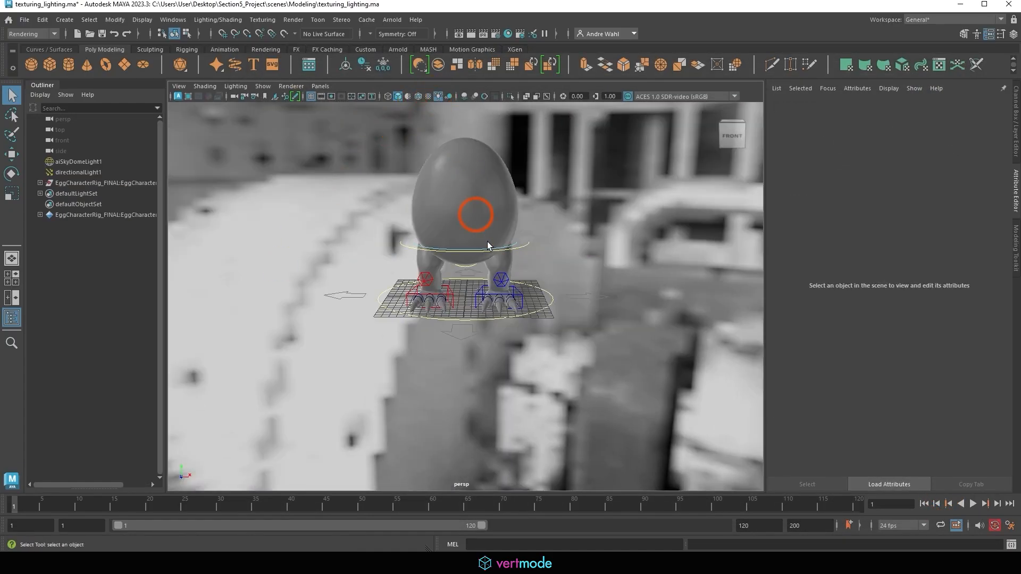
pyautogui.keyDown('alt'); pyautogui.moveTo(472, 209); pyautogui.dragTo(420, 125); pyautogui.keyUp('alt')
pyautogui.click(427, 96)
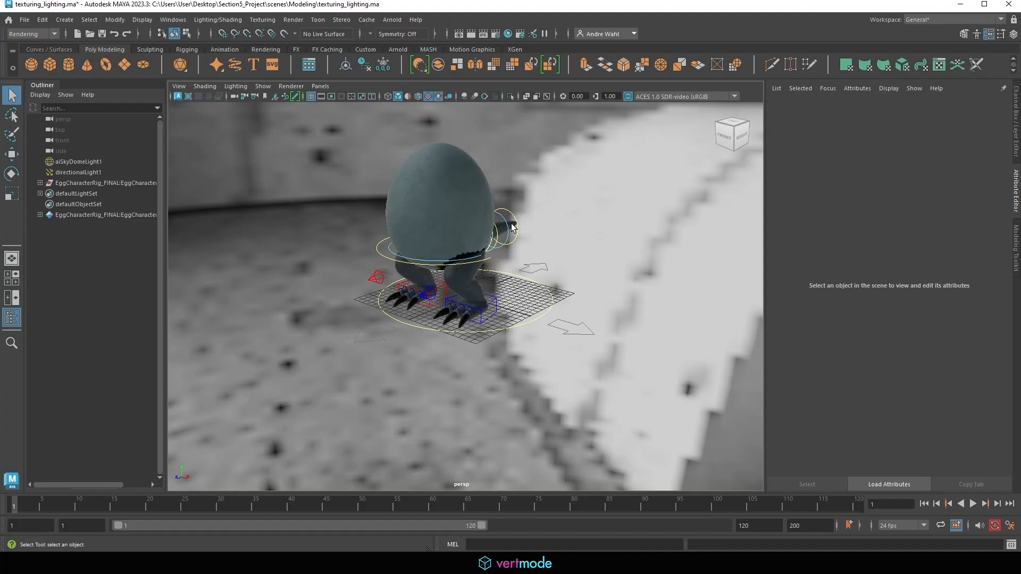
pyautogui.keyDown('alt'); pyautogui.moveTo(522, 260); pyautogui.dragTo(548, 277); pyautogui.keyUp('alt')
pyautogui.keyDown('alt'); pyautogui.moveTo(548, 276); pyautogui.dragTo(604, 269, button='right'); pyautogui.keyUp('alt')
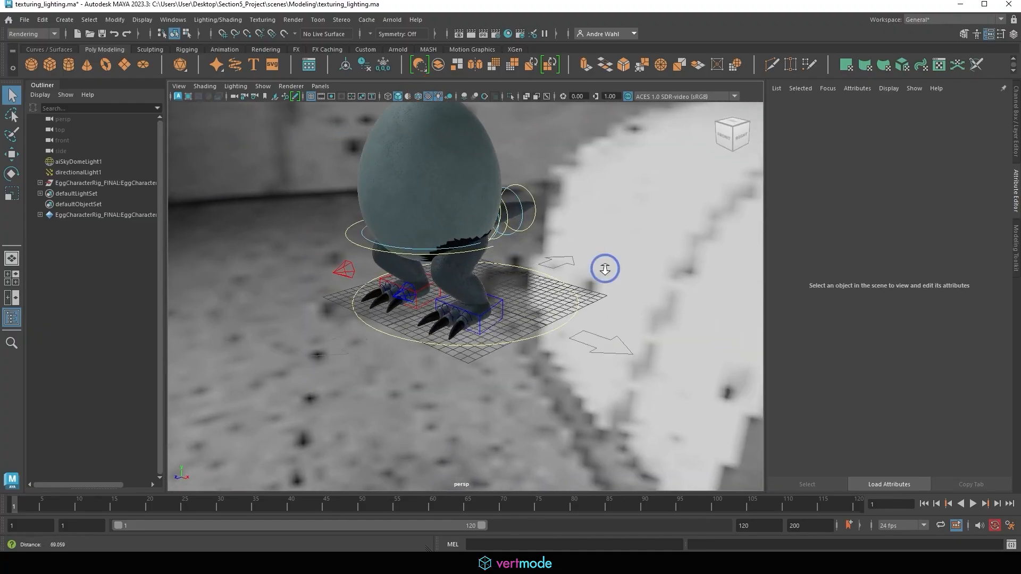
pyautogui.keyDown('alt'); pyautogui.moveTo(531, 234); pyautogui.dragTo(525, 294, button='middle'); pyautogui.keyUp('alt')
# Open the Arnold RenderView and reposition its window.
pyautogui.click(517, 37)
pyautogui.click(392, 19)
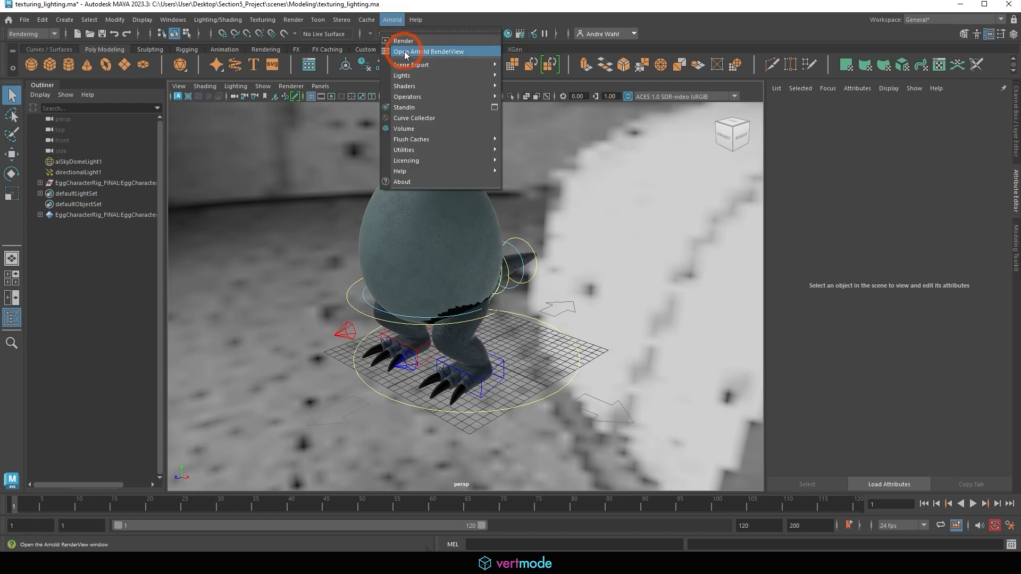
pyautogui.click(406, 41)
pyautogui.moveTo(0, 114); pyautogui.dragTo(605, 16)
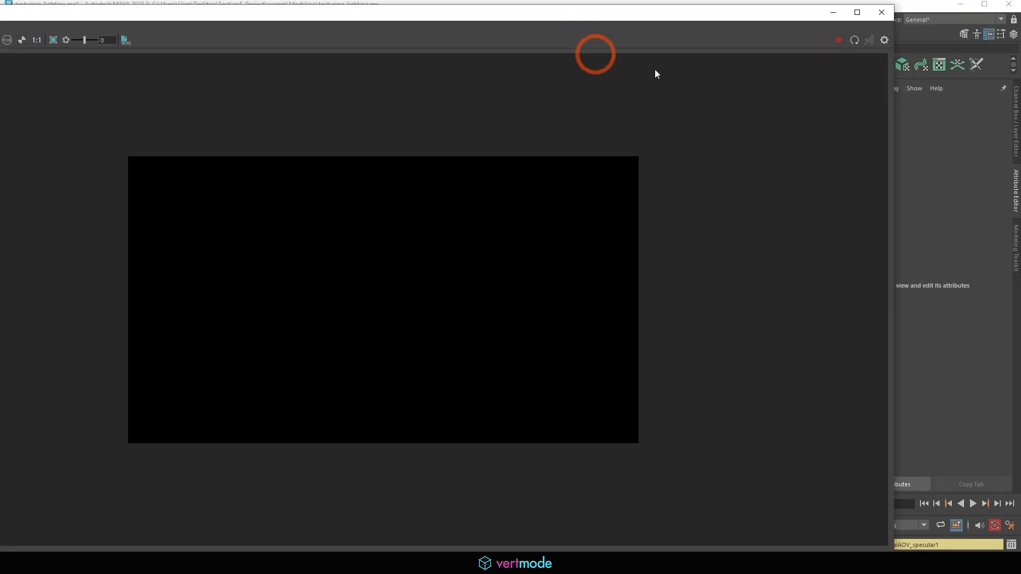
# Render the perspective view with Arnold and examine the egg character up close in the RenderView.
pyautogui.click(843, 42)
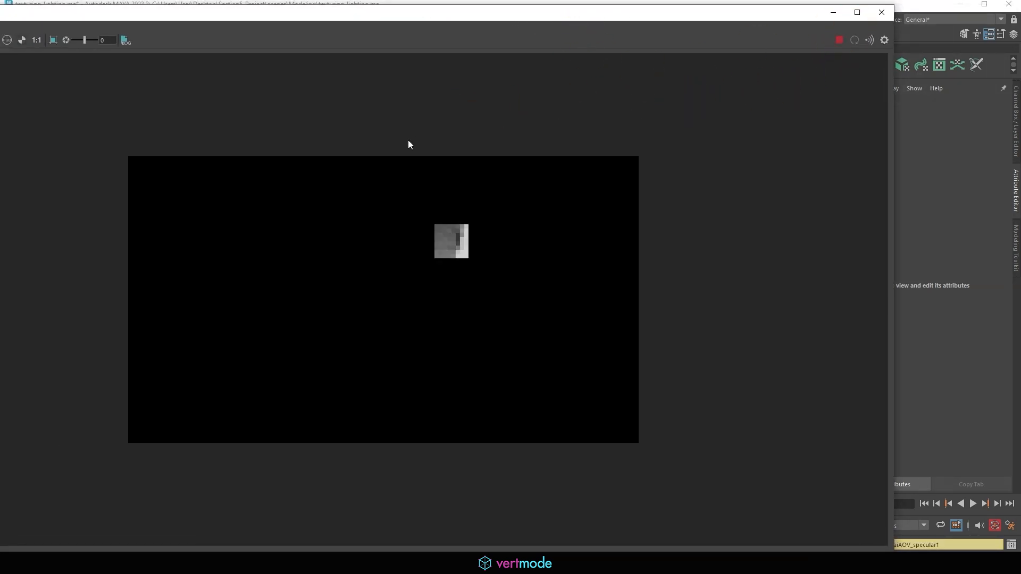
pyautogui.moveTo(234, 15); pyautogui.dragTo(359, 34)
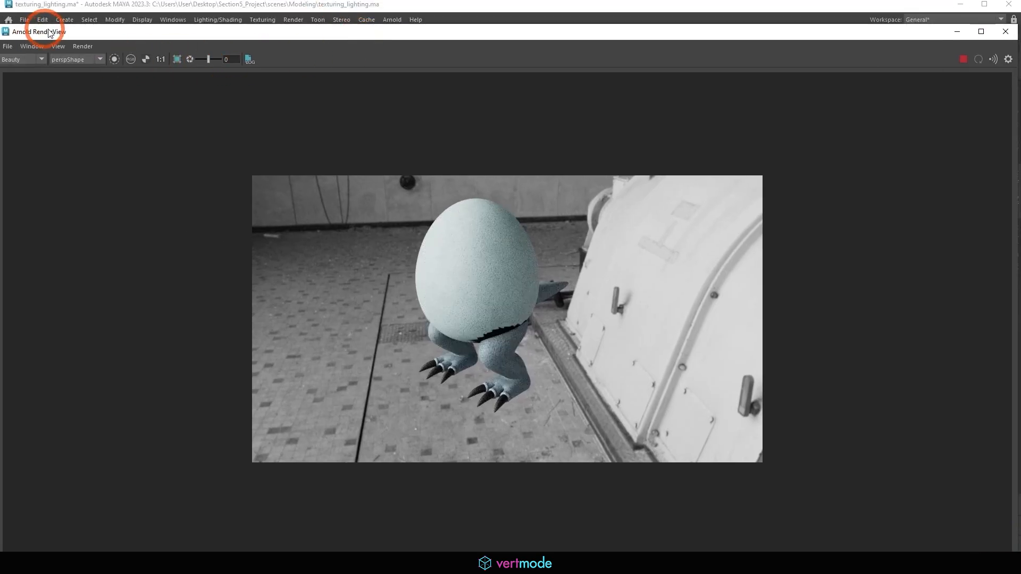
pyautogui.moveTo(45, 29); pyautogui.dragTo(553, 94)
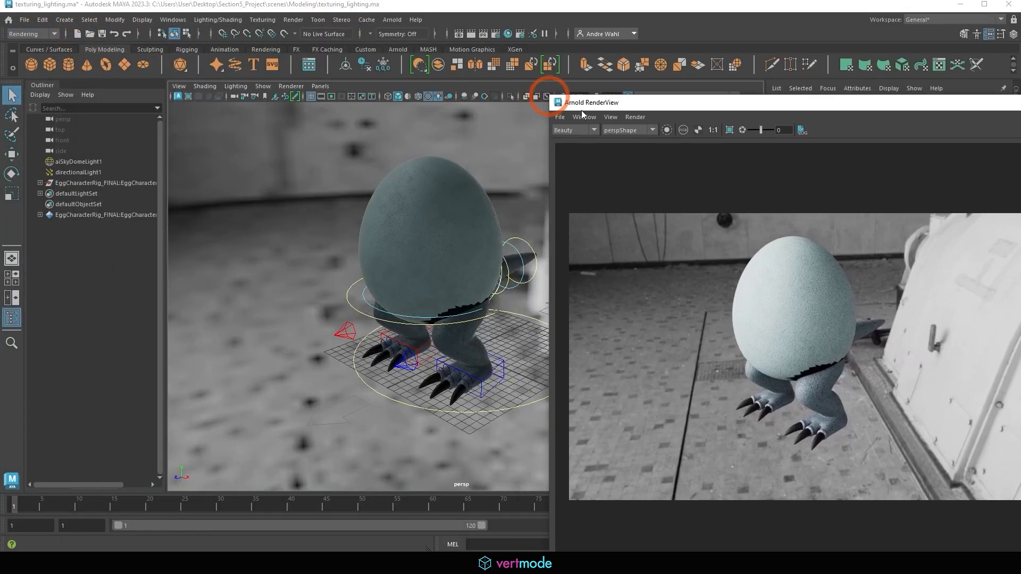
pyautogui.moveTo(701, 103); pyautogui.dragTo(357, 58)
pyautogui.moveTo(453, 302); pyautogui.dragTo(569, 272)
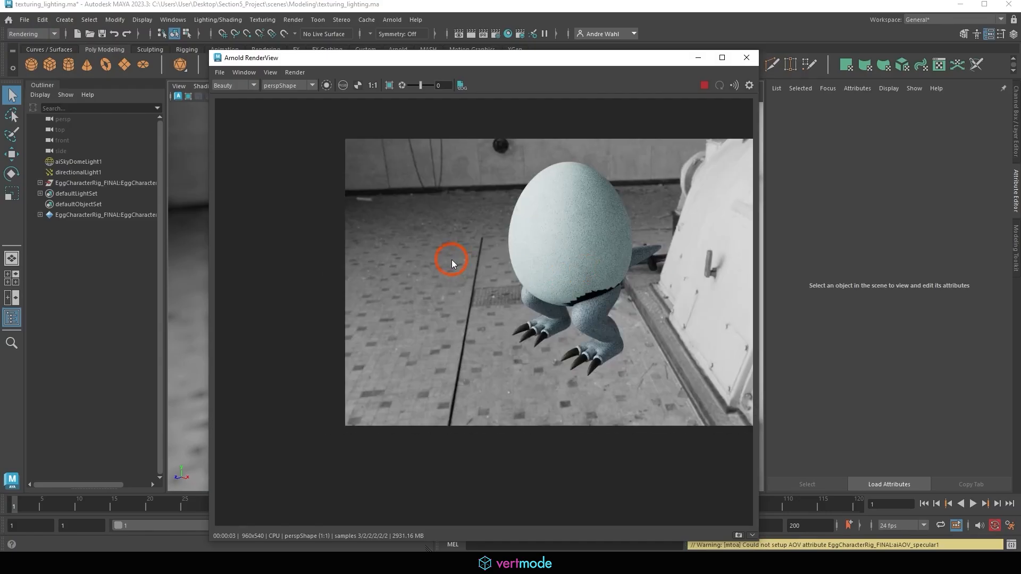
pyautogui.moveTo(563, 309); pyautogui.dragTo(590, 298, button='right')
pyautogui.moveTo(573, 277); pyautogui.dragTo(438, 318)
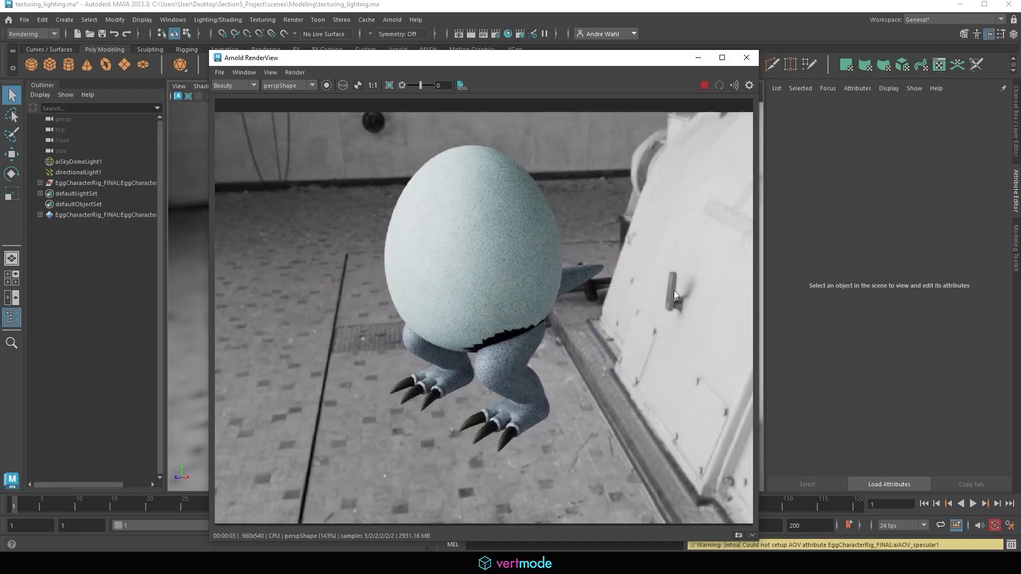
pyautogui.click(746, 57)
pyautogui.click(640, 187)
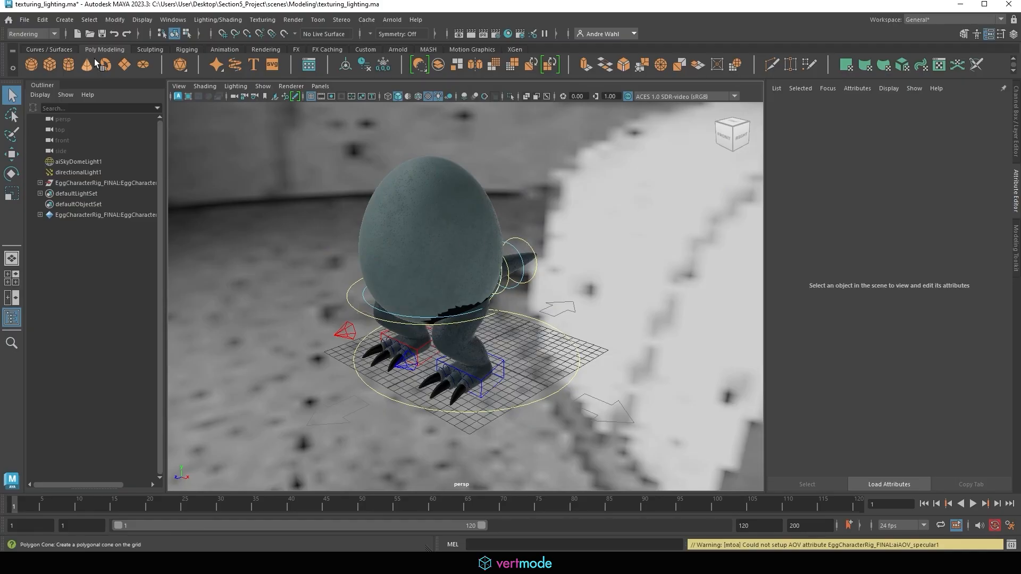
# Create a new camera and rename it TT_REnderCam.
pyautogui.click(63, 20)
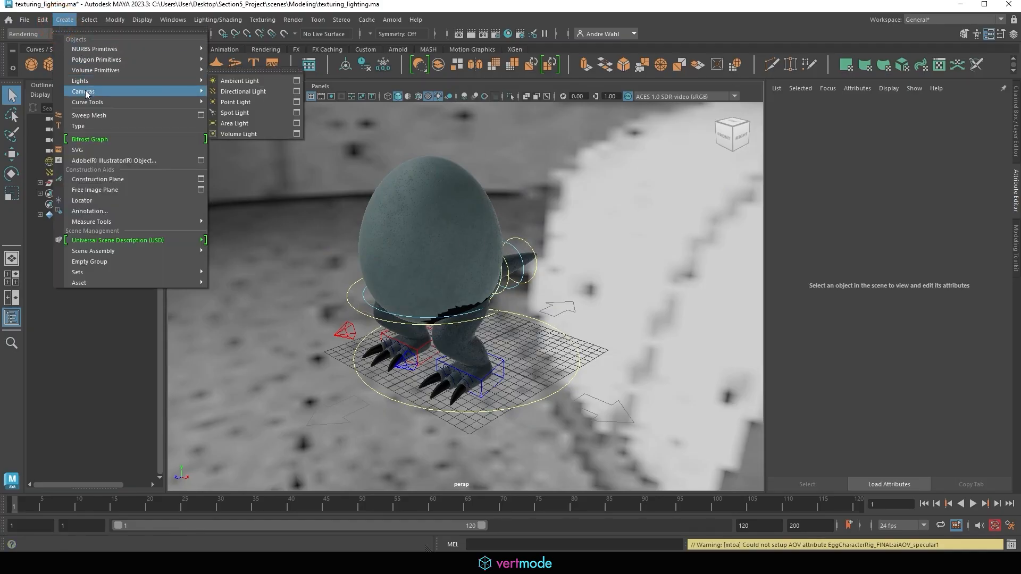
pyautogui.click(221, 92)
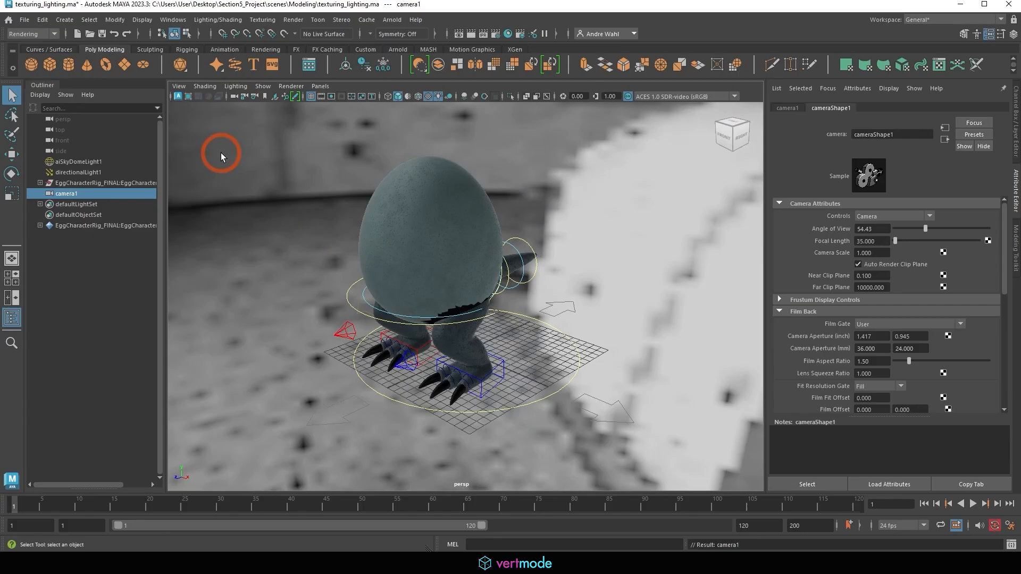
pyautogui.rightClick(59, 195)
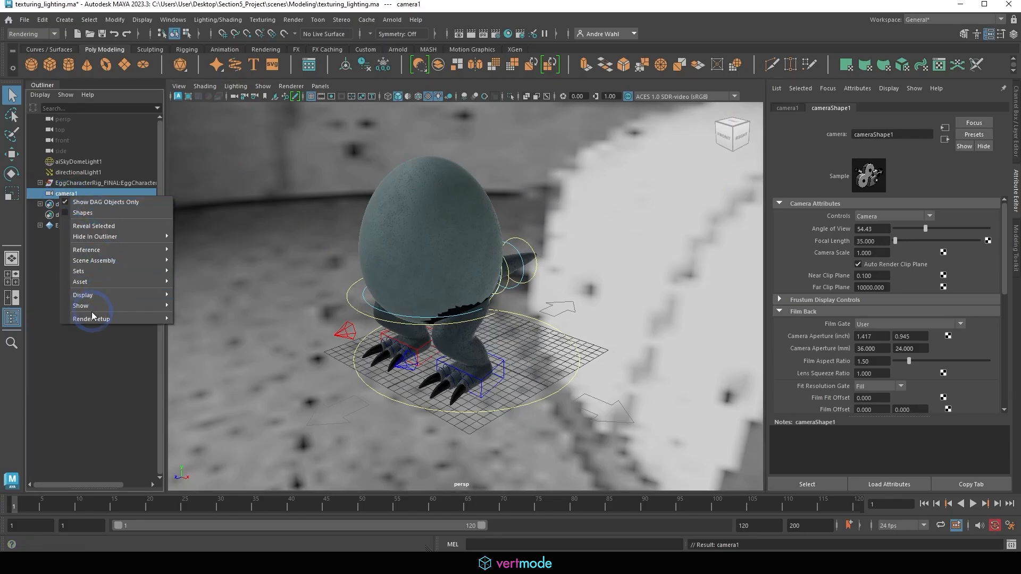
pyautogui.doubleClick(62, 195)
pyautogui.write('TT_R')
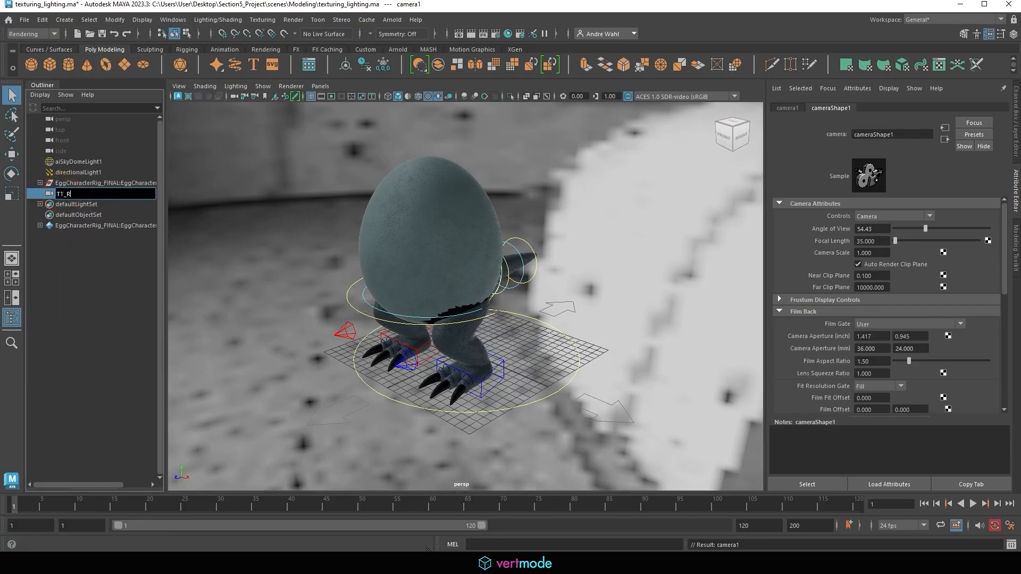
pyautogui.write('EnderCam')
pyautogui.press('Return')
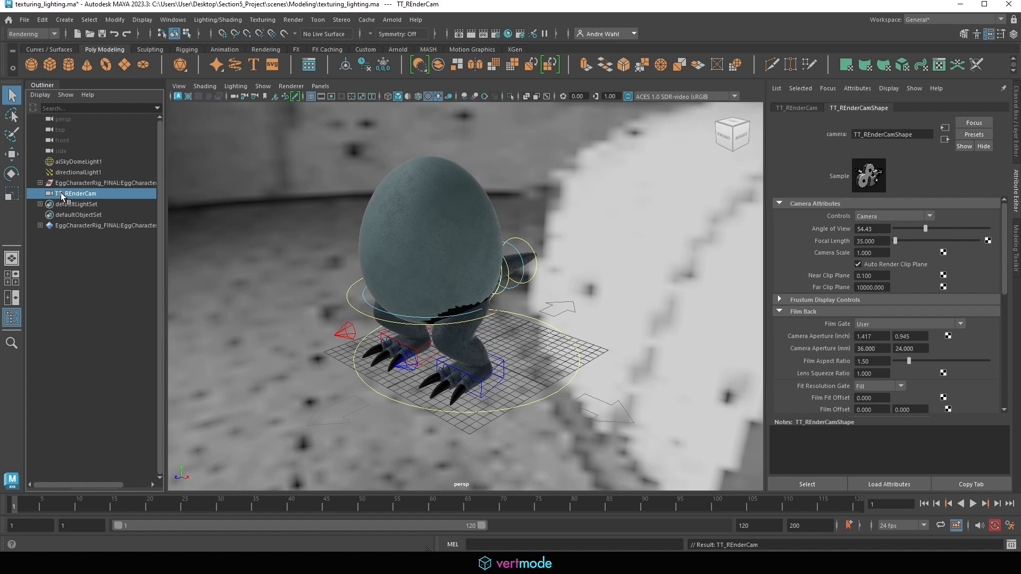
# Look through TT_REnderCam and frame the egg character from a front three-quarter angle.
pyautogui.click(320, 85)
pyautogui.moveTo(352, 97)
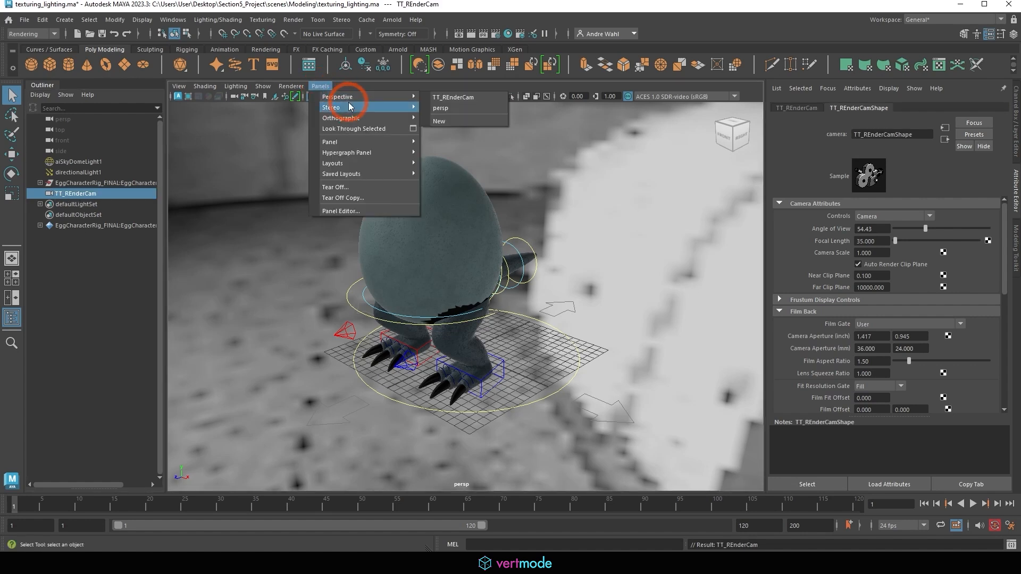
pyautogui.click(470, 98)
pyautogui.keyDown('alt'); pyautogui.moveTo(604, 193); pyautogui.dragTo(117, 216, button='right'); pyautogui.keyUp('alt')
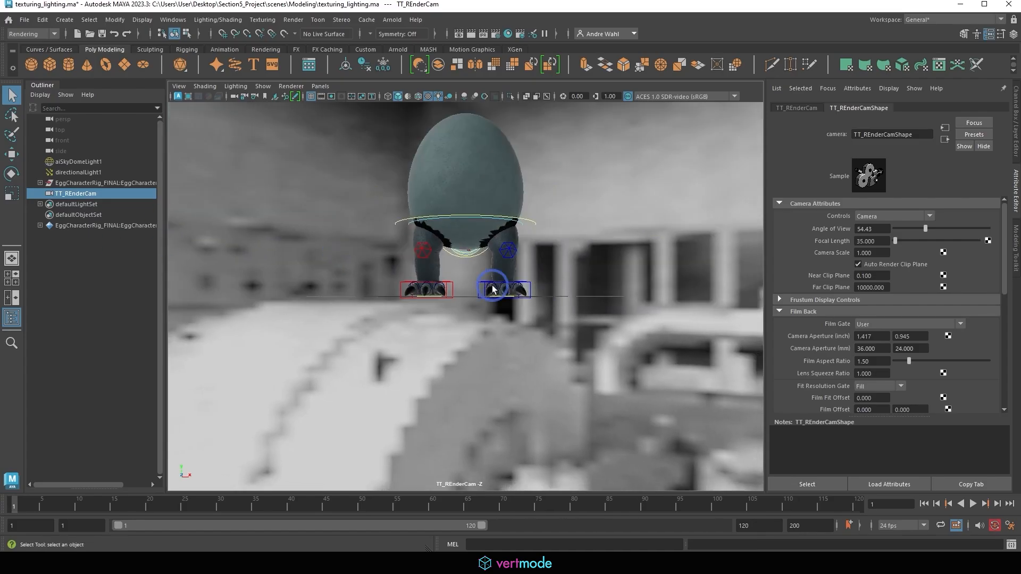
pyautogui.keyDown('alt'); pyautogui.moveTo(494, 287); pyautogui.dragTo(413, 326); pyautogui.keyUp('alt')
pyautogui.keyDown('alt'); pyautogui.moveTo(413, 326); pyautogui.dragTo(454, 340, button='right'); pyautogui.keyUp('alt')
pyautogui.keyDown('alt'); pyautogui.moveTo(454, 340); pyautogui.dragTo(401, 311); pyautogui.keyUp('alt')
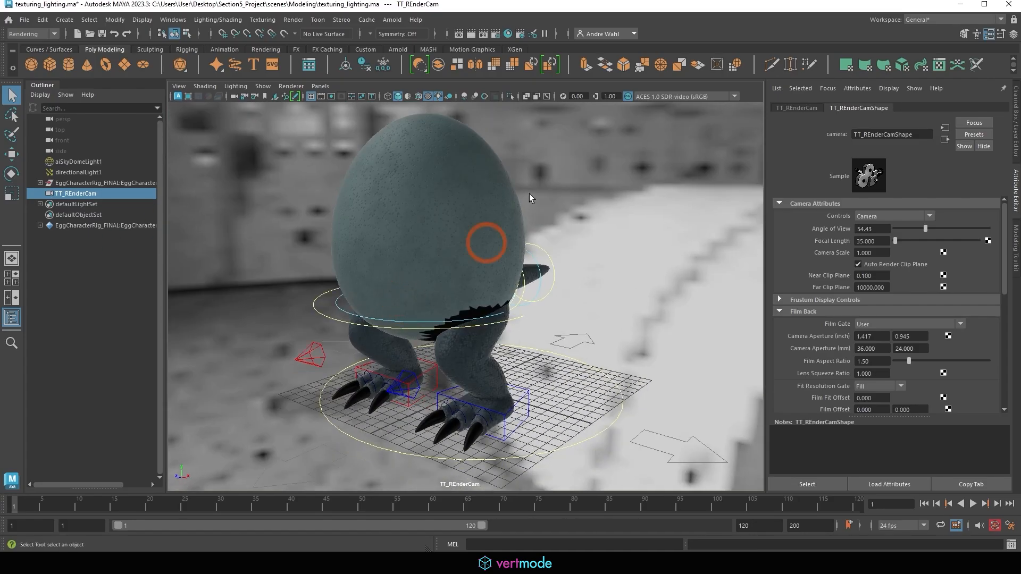
# Open the render settings and set the image size preset to Full_1024.
pyautogui.click(498, 35)
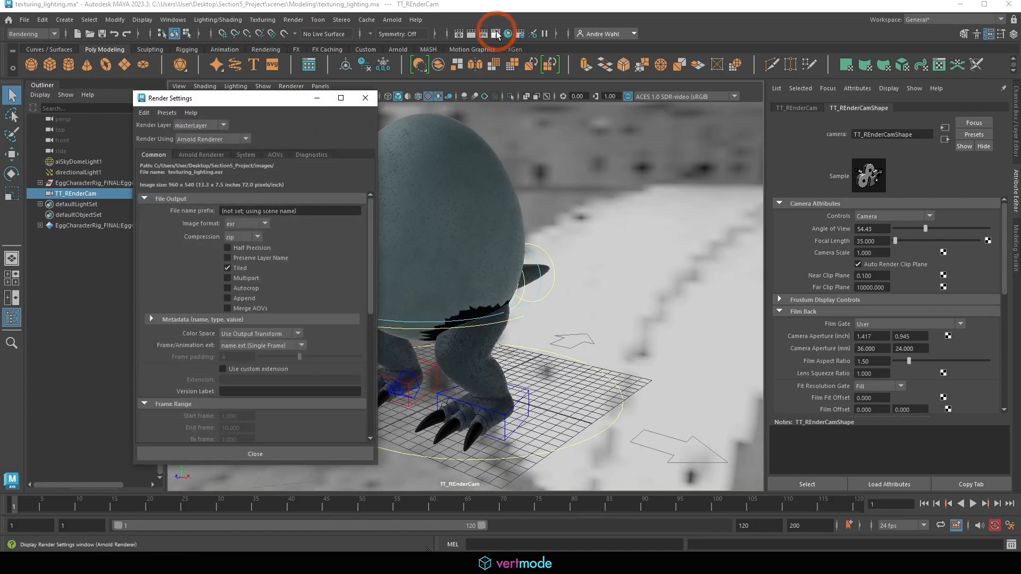
pyautogui.scroll(-6, 287, 256)
pyautogui.click(242, 296)
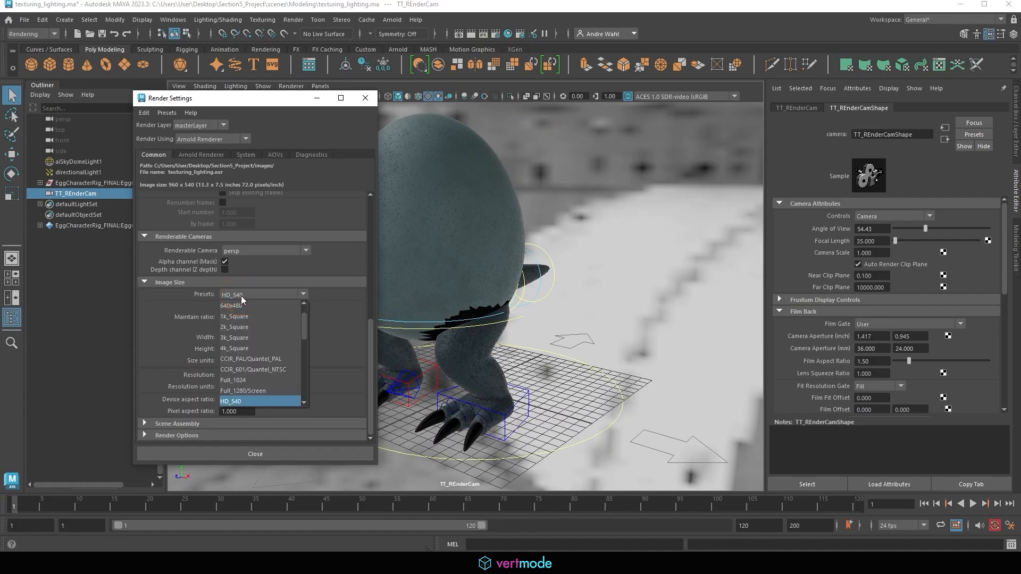
pyautogui.scroll(1, 272, 338)
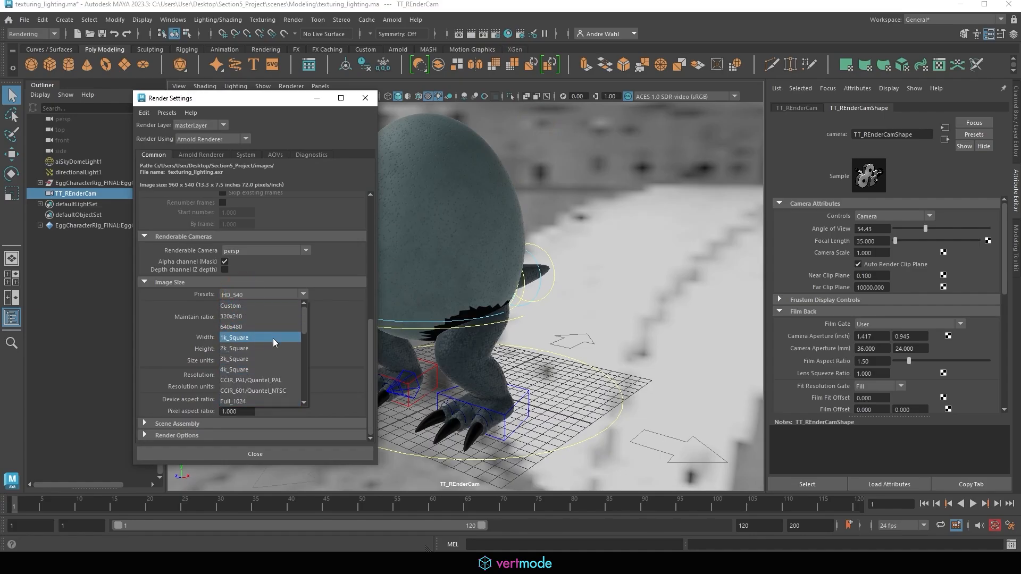
pyautogui.scroll(-1, 260, 337)
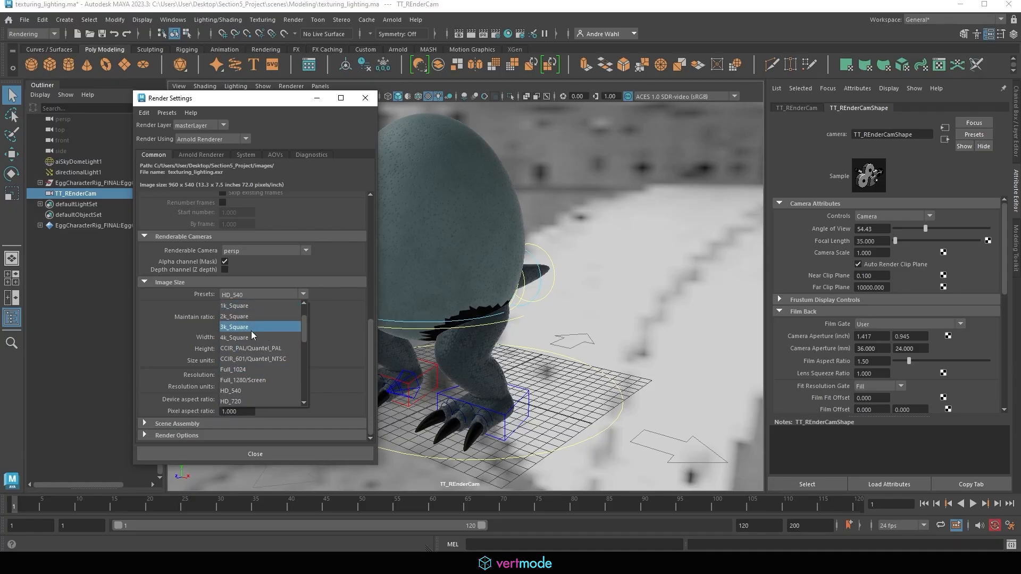
pyautogui.click(251, 370)
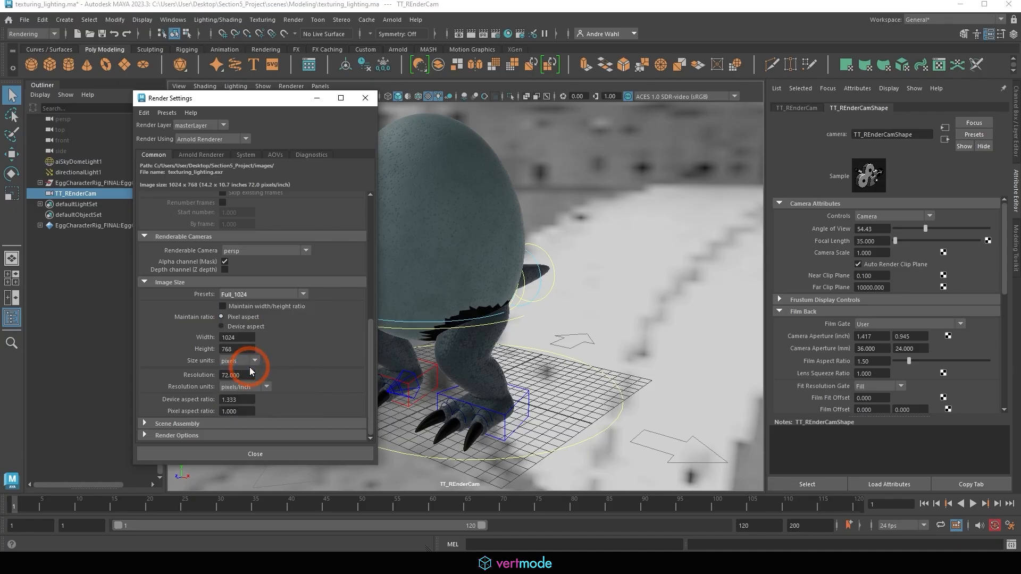
# Display the resolution gate in the TT_REnderCam view and adjust the framing of the egg character within it.
pyautogui.moveTo(273, 100); pyautogui.dragTo(255, 175)
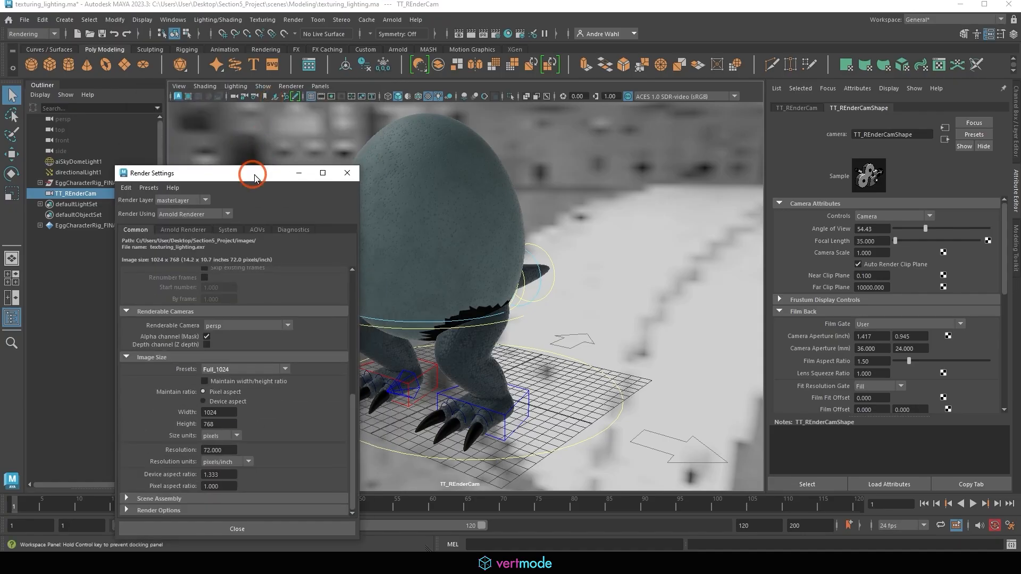
pyautogui.click(330, 97)
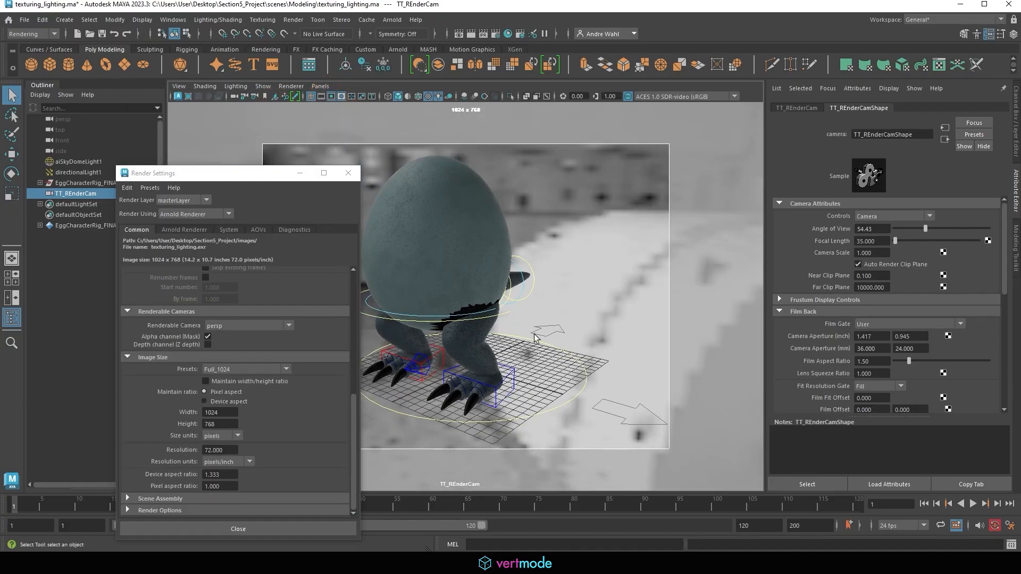
pyautogui.keyDown('alt'); pyautogui.moveTo(521, 311); pyautogui.dragTo(568, 334); pyautogui.keyUp('alt')
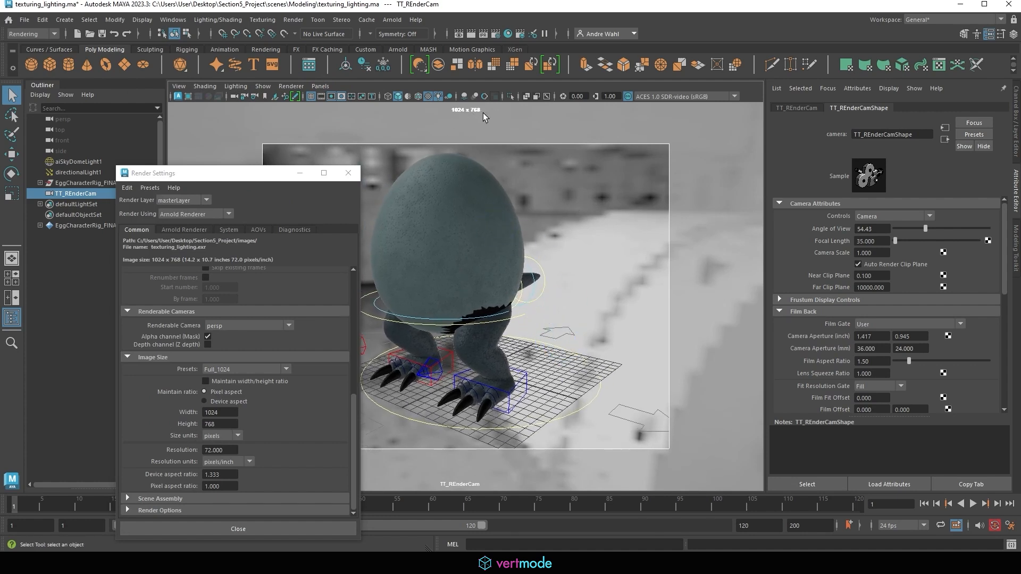
# Try the 1k_Square image size preset in the render settings and switch back to Full_1024.
pyautogui.click(246, 370)
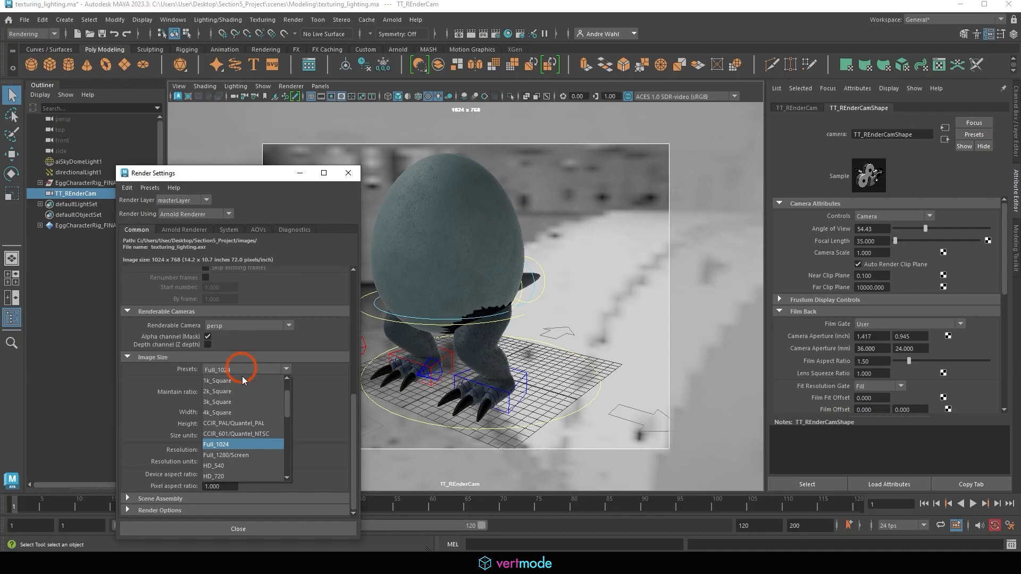
pyautogui.click(216, 383)
pyautogui.scroll(3, 538, 257)
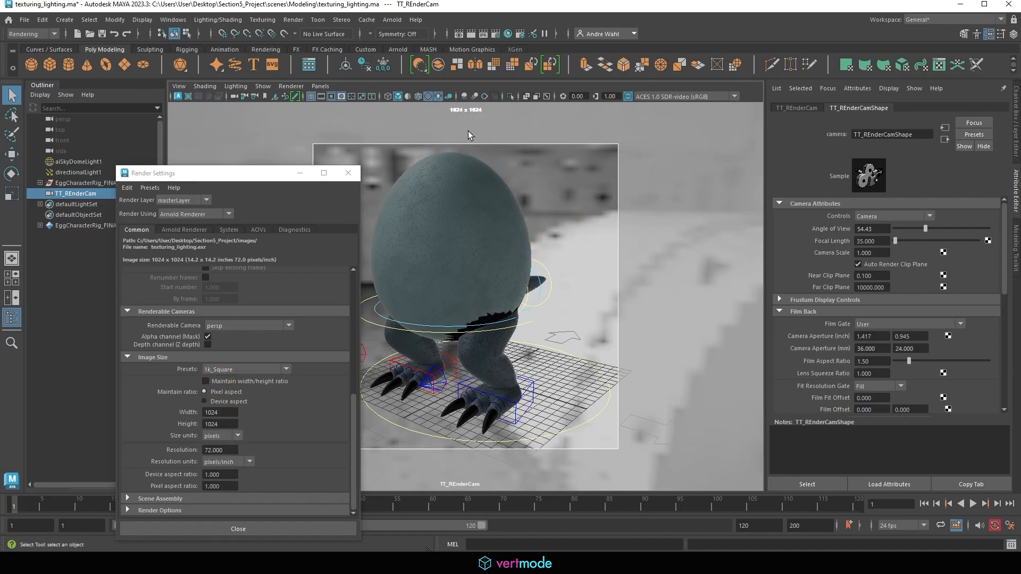
pyautogui.click(234, 368)
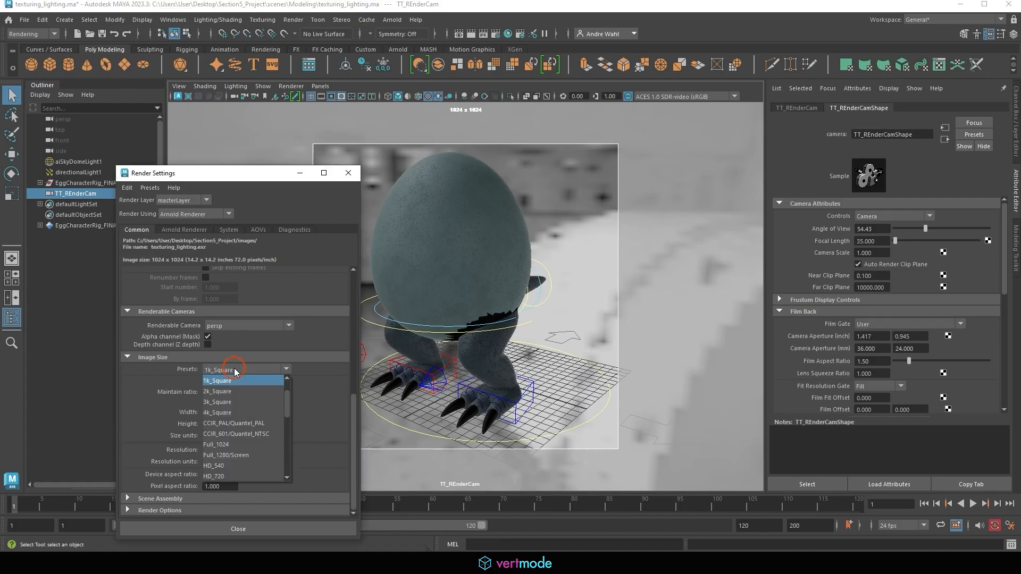
pyautogui.click(239, 446)
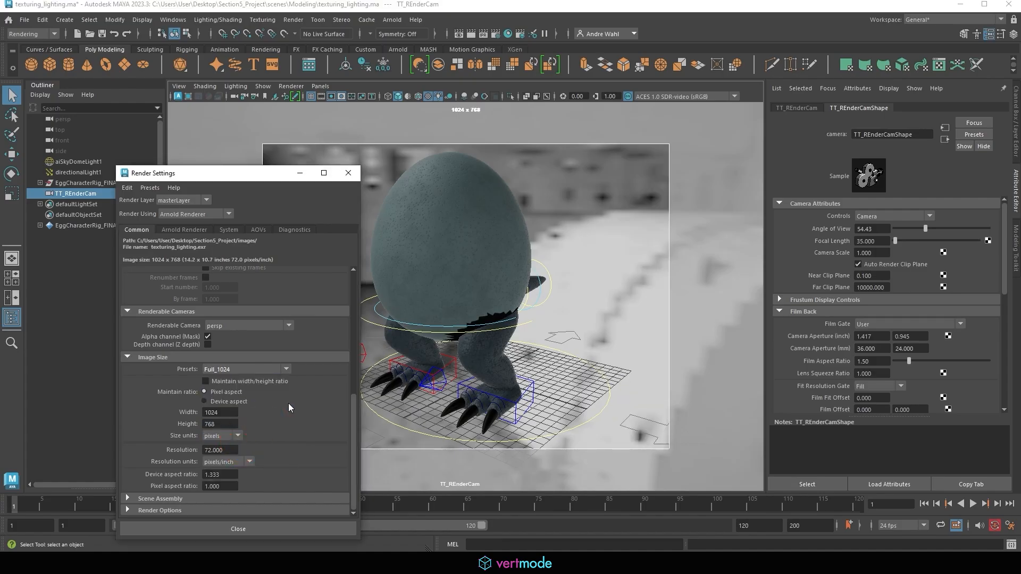
# Set the render image size preset to 1k_Square and close the render settings.
pyautogui.click(242, 368)
pyautogui.click(260, 381)
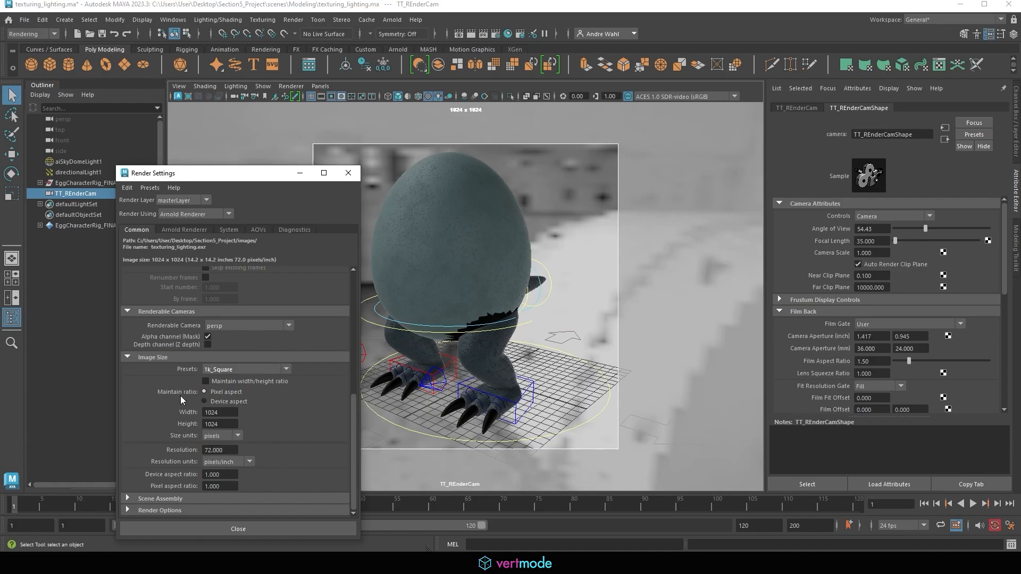
pyautogui.click(349, 173)
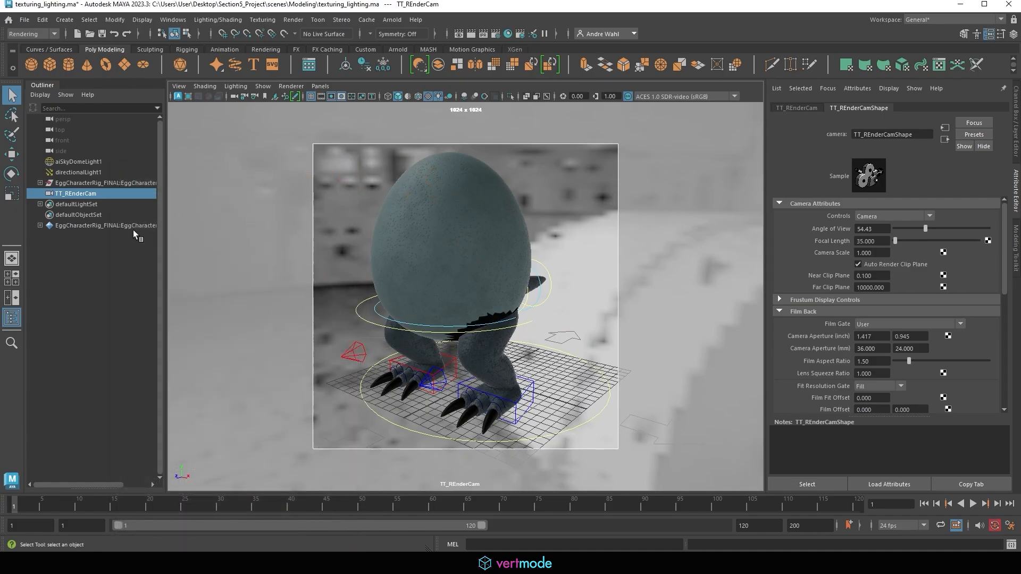
# Try the Horizontal option for TT_REnderCam's Fit Resolution Gate and set it back to Fill.
pyautogui.click(83, 194)
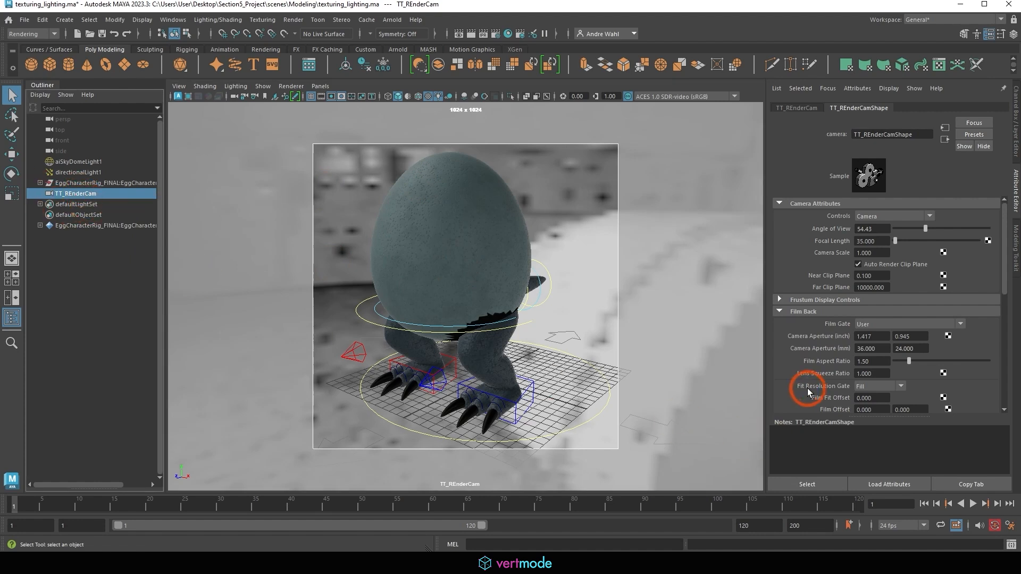
pyautogui.click(891, 390)
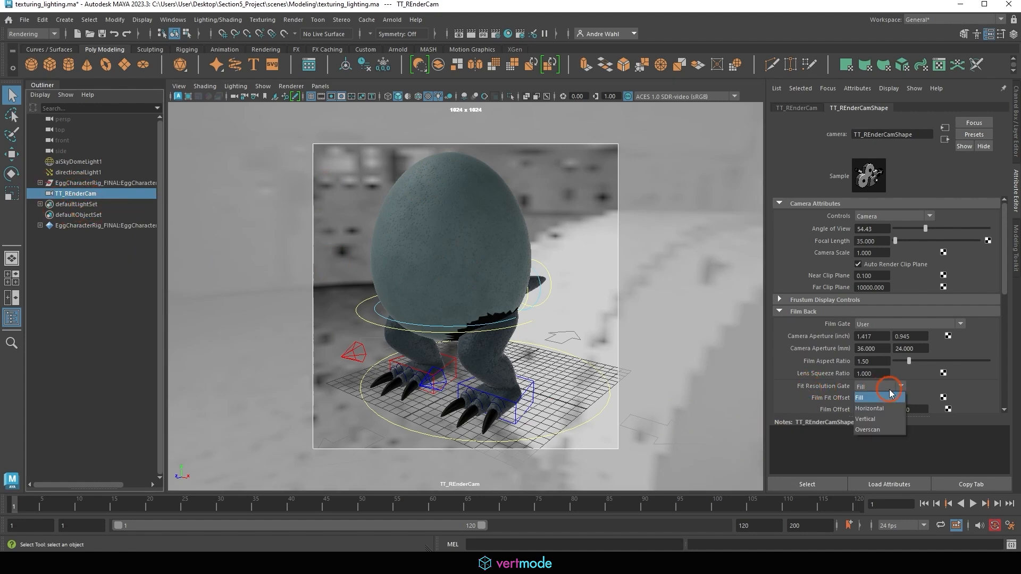
pyautogui.click(892, 408)
pyautogui.click(884, 387)
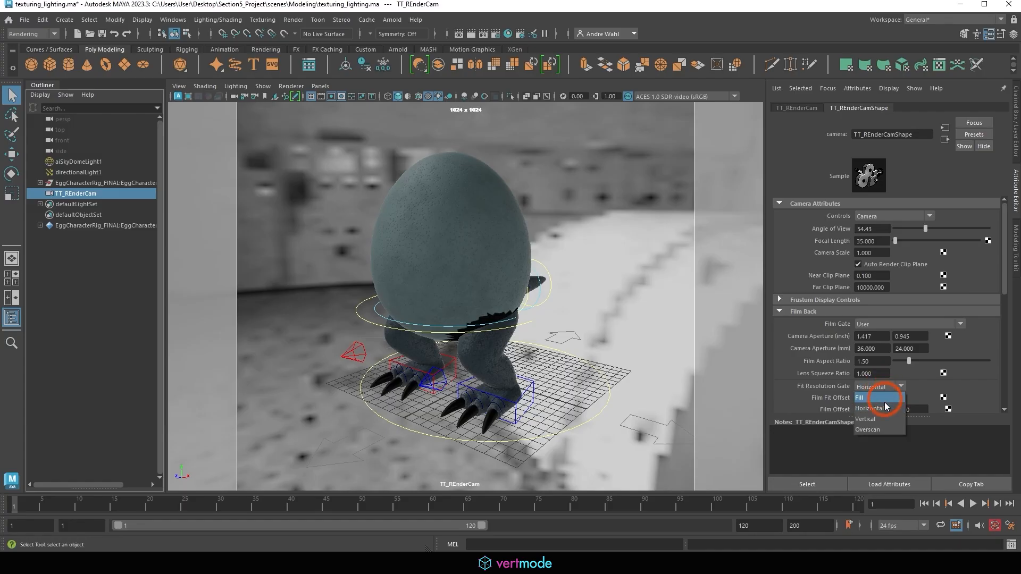
pyautogui.click(879, 397)
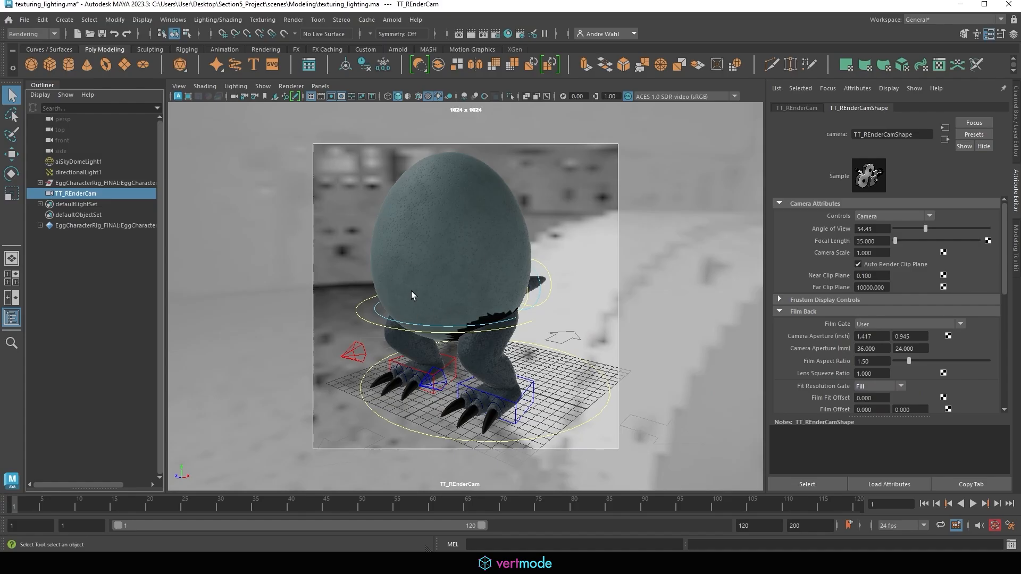
# Try rotating the whole egg character rig group about its vertical axis and undo the rotation.
pyautogui.click(103, 183)
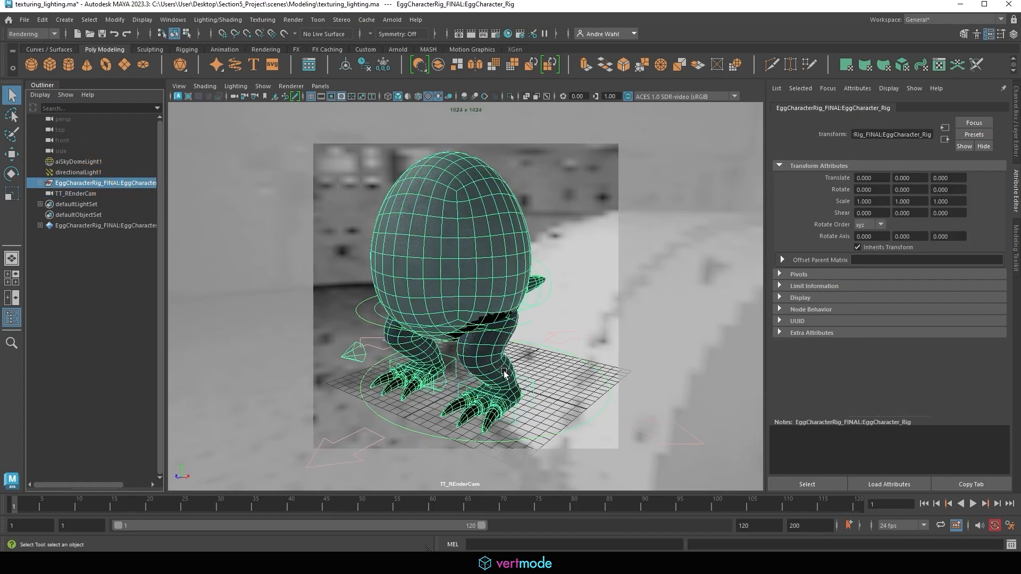
pyautogui.press('e')
pyautogui.moveTo(467, 384); pyautogui.dragTo(435, 367)
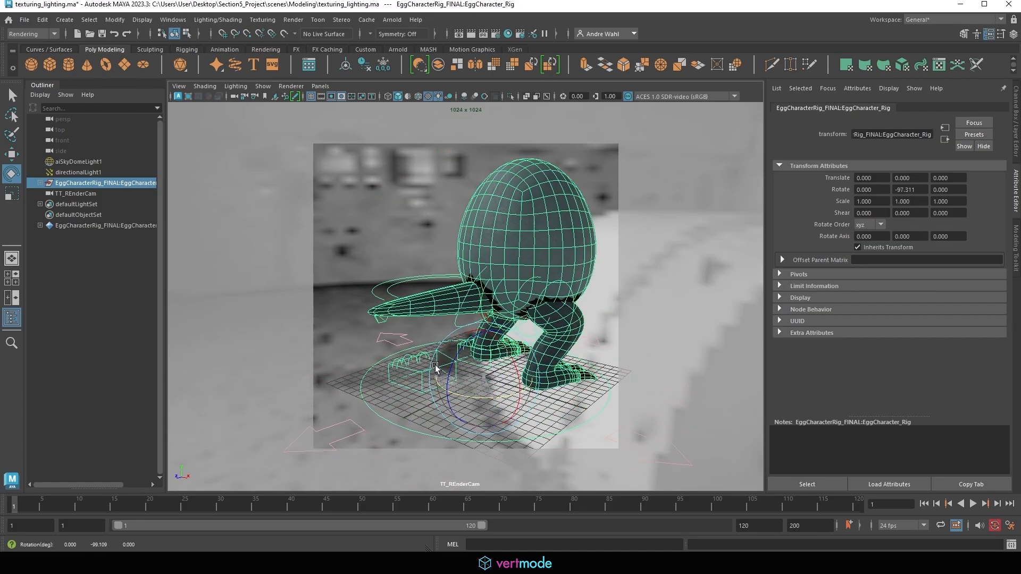
pyautogui.hotkey('ctrl', 'z')
# Select the egg rig's global control and set a key on its channels at frame 1.
pyautogui.click(38, 184)
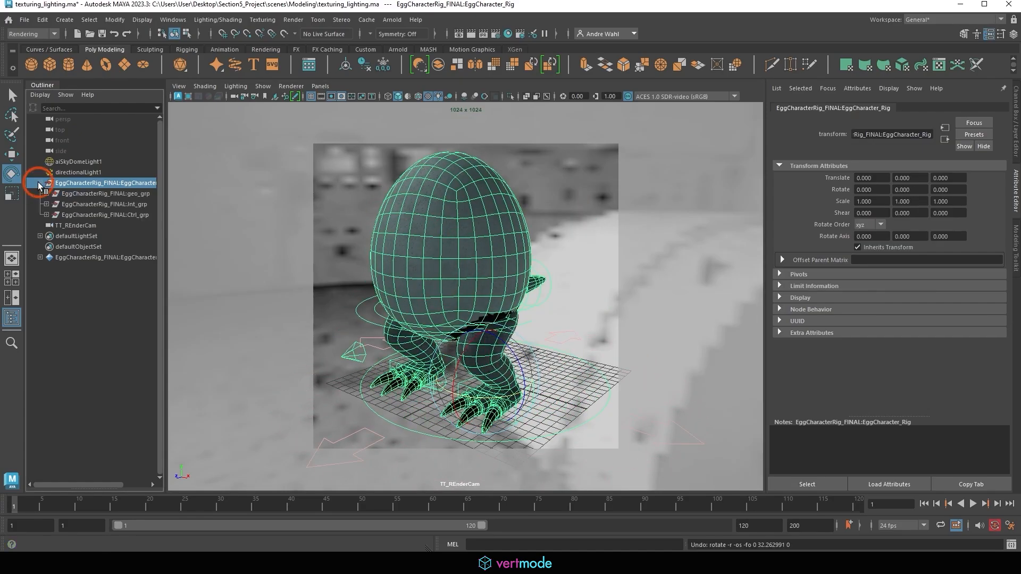
pyautogui.click(396, 418)
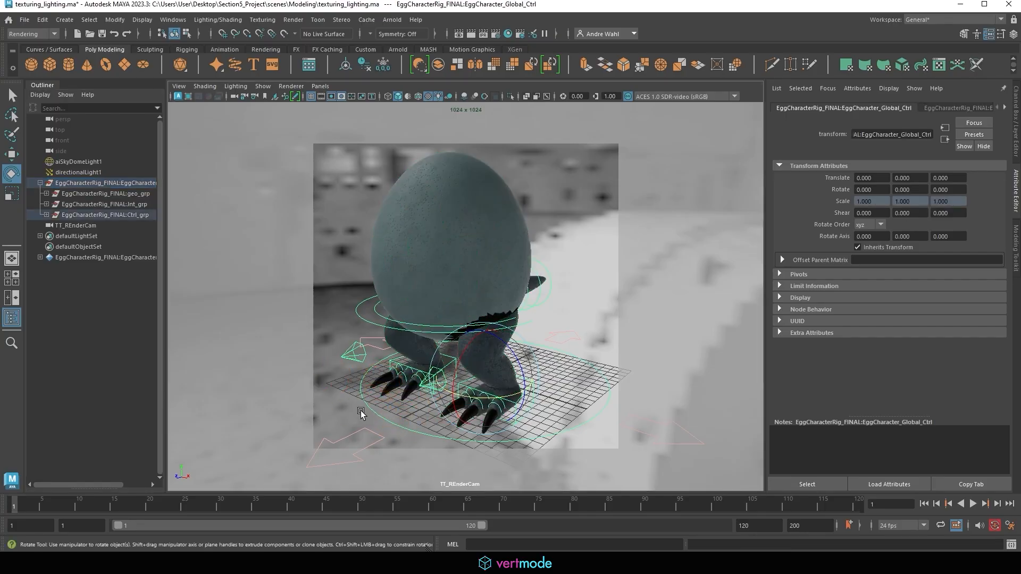
pyautogui.press('s')
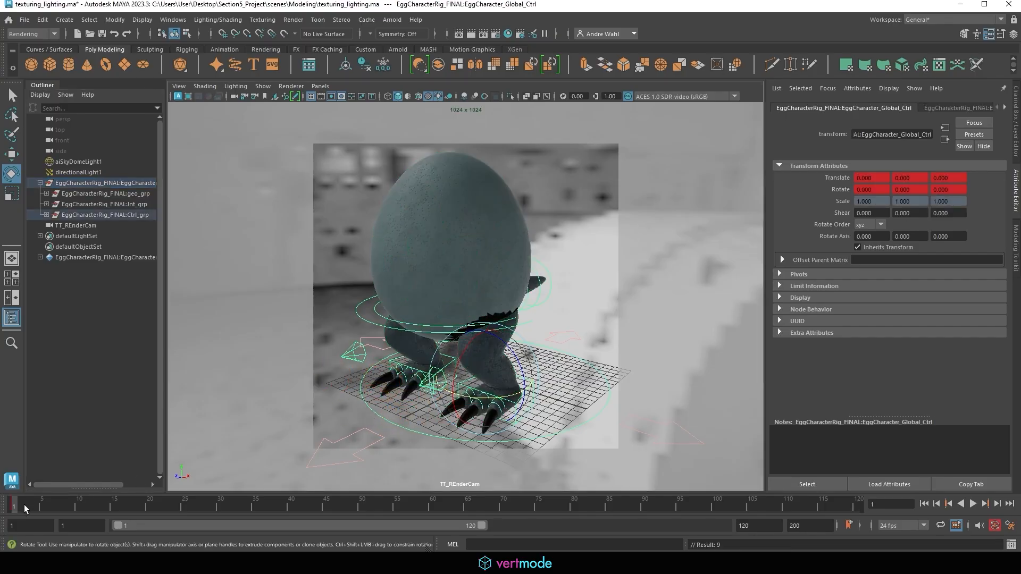
# Set the playback end frame to 180.
pyautogui.moveTo(17, 505); pyautogui.dragTo(951, 520)
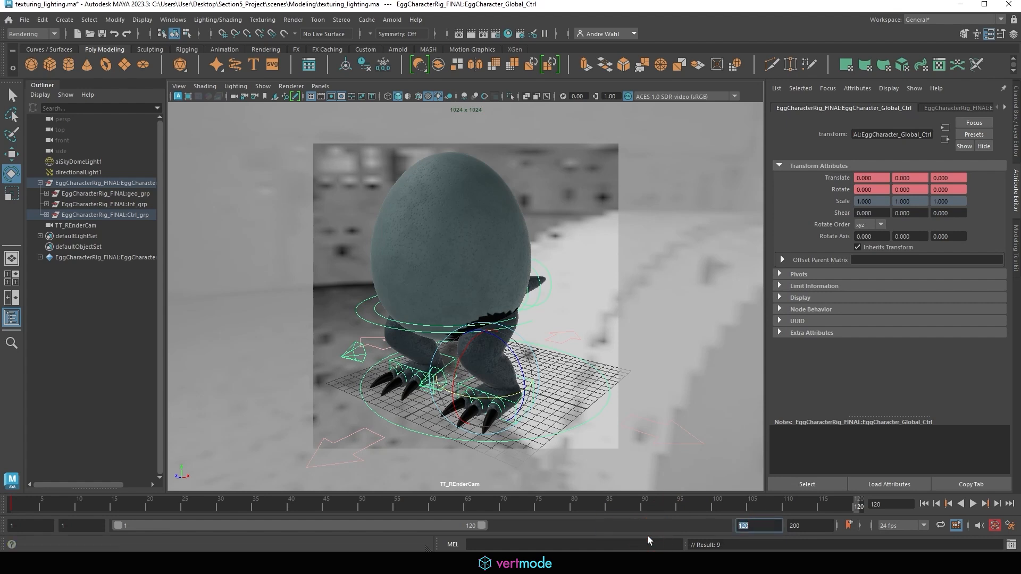
pyautogui.write('180')
pyautogui.press('Return')
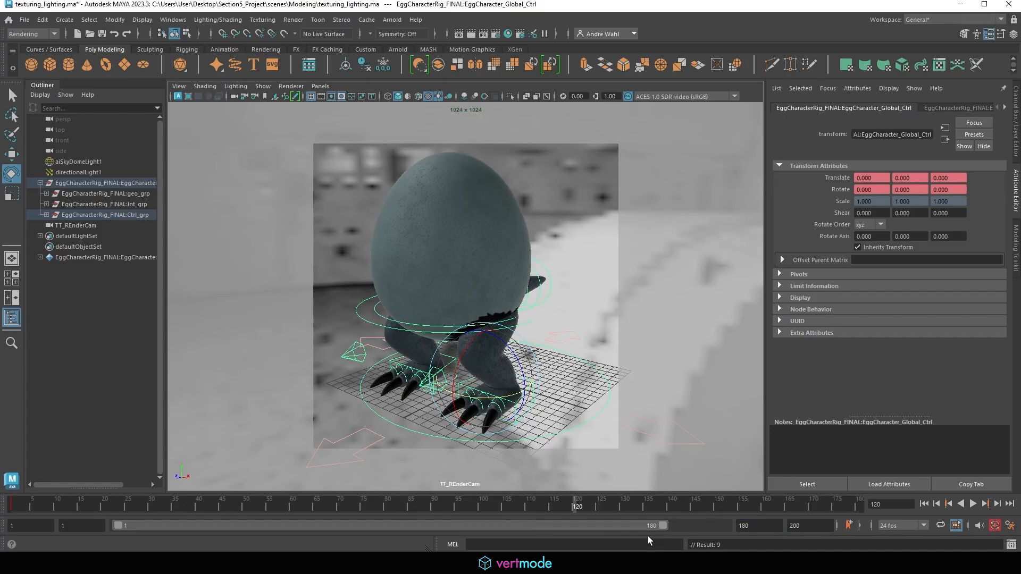
# Key a full turn on the egg rig's global control at frame 180 by setting its Rotate Y to 360.
pyautogui.moveTo(570, 506); pyautogui.dragTo(860, 506)
pyautogui.click(1013, 34)
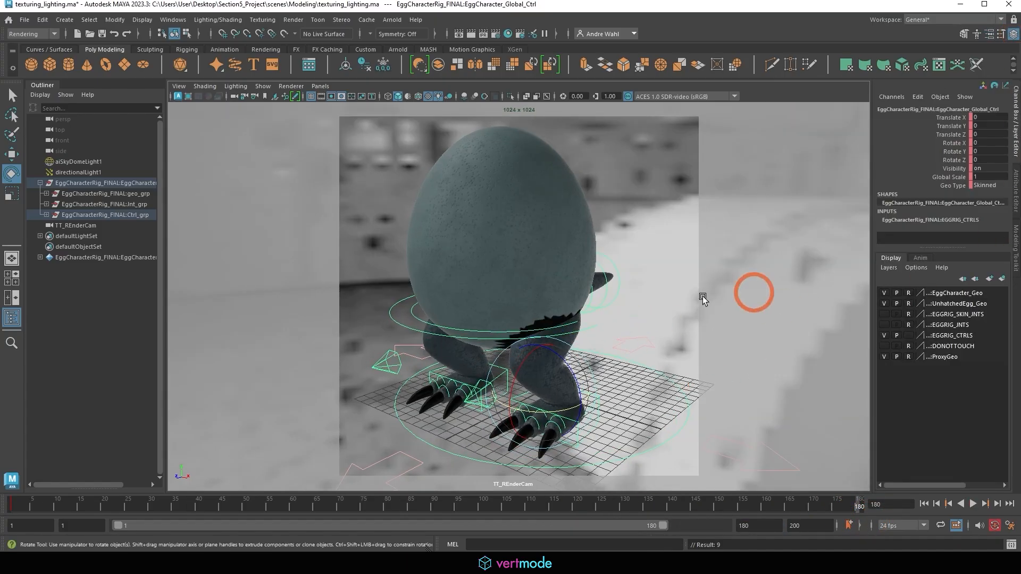
pyautogui.moveTo(561, 414); pyautogui.dragTo(424, 388)
pyautogui.click(986, 151)
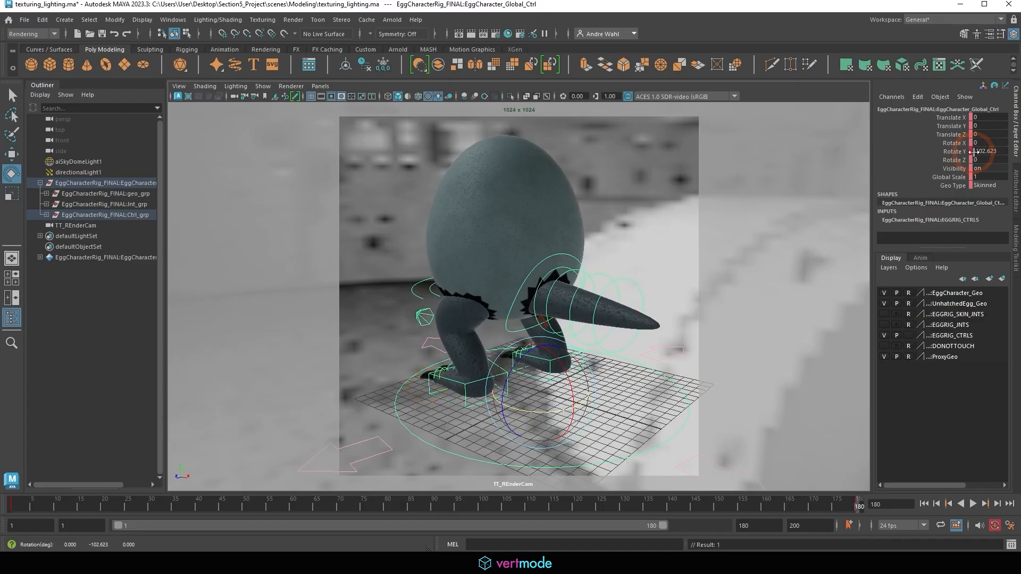
pyautogui.write('360')
pyautogui.press('Return')
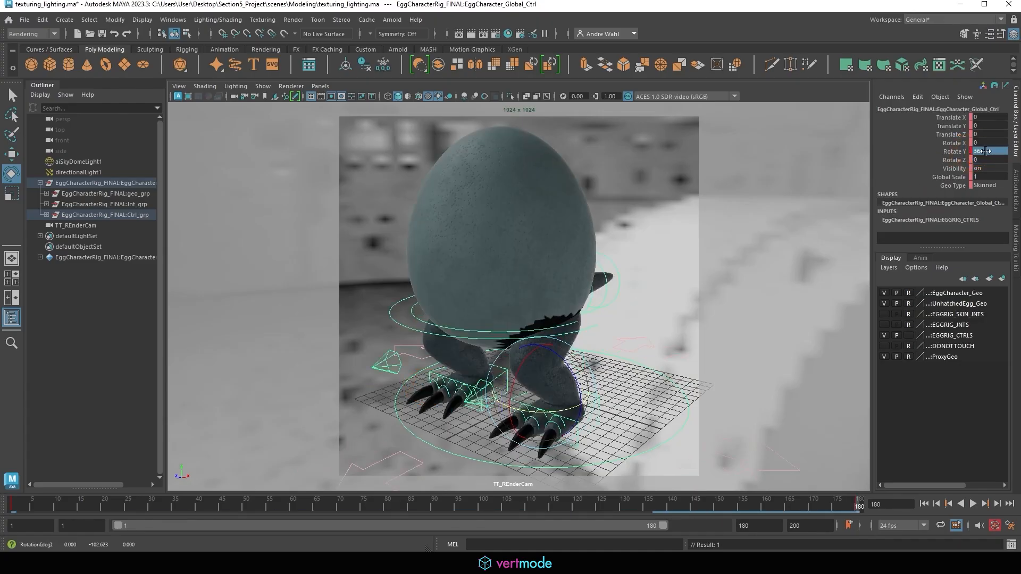
# Play and scrub the turntable animation to check the egg's rotation and its speed, and return to frame 1.
pyautogui.click(974, 504)
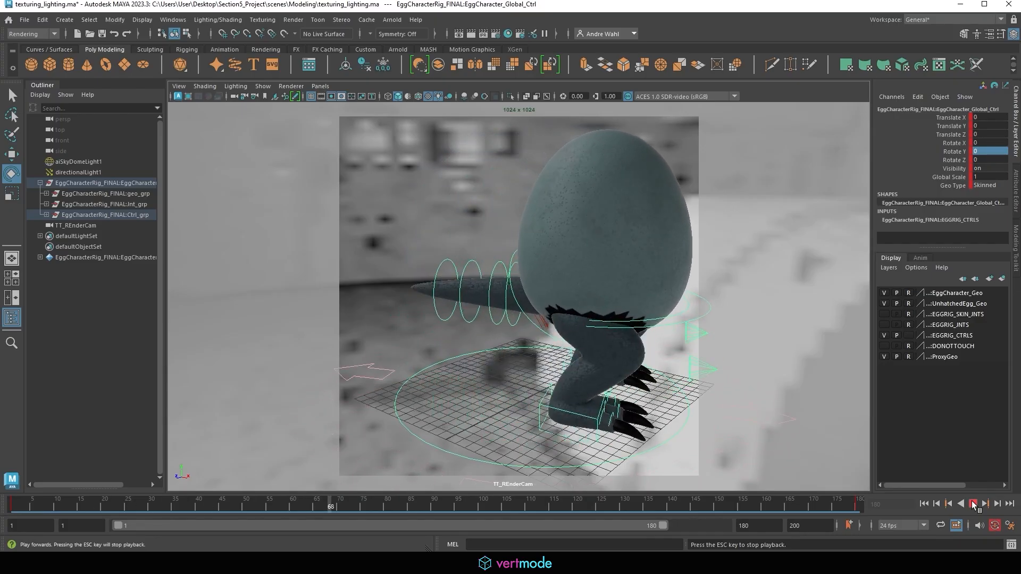
pyautogui.click(974, 503)
pyautogui.moveTo(522, 501); pyautogui.dragTo(33, 469)
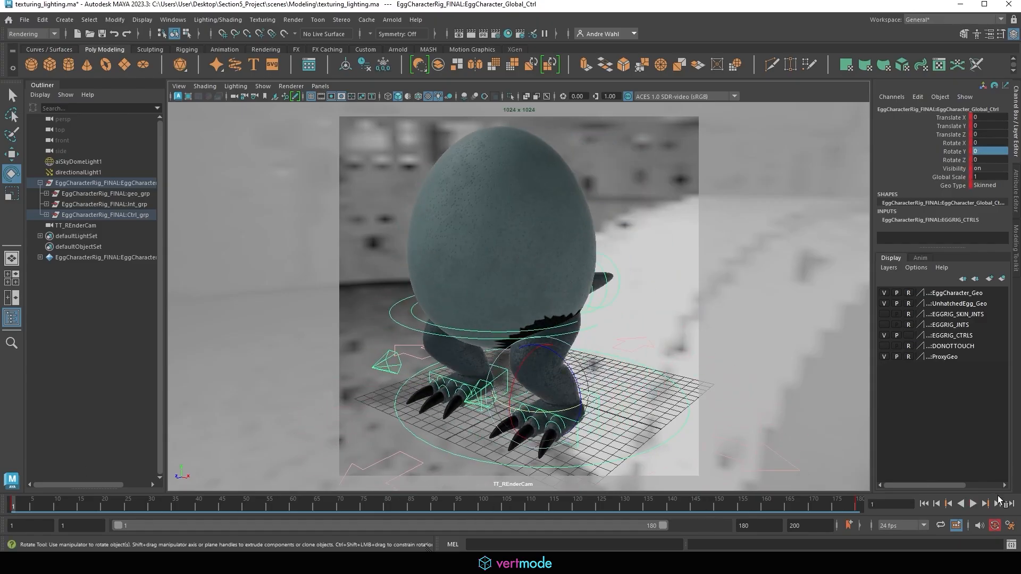
pyautogui.click(973, 504)
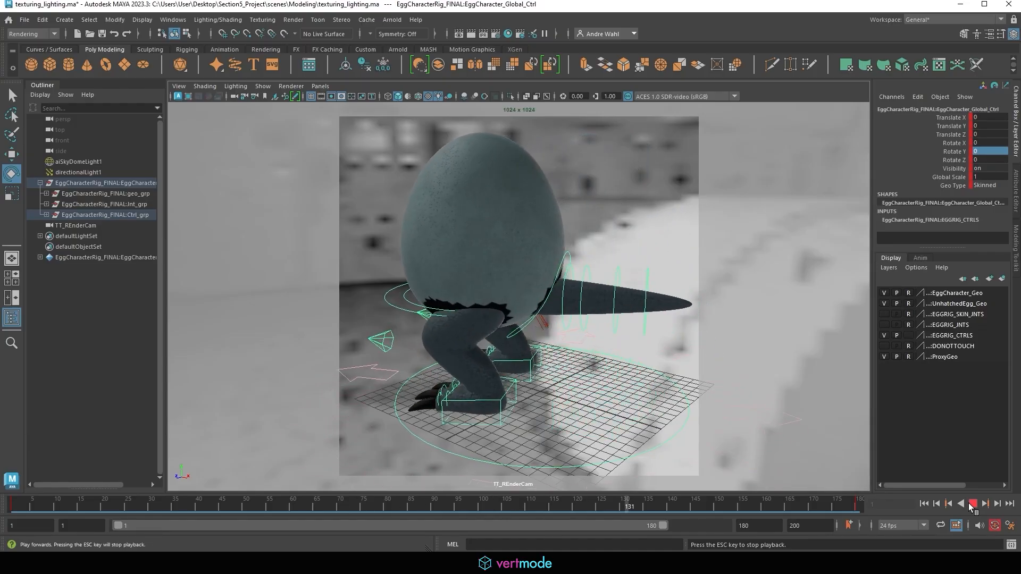
pyautogui.moveTo(707, 504); pyautogui.dragTo(387, 505)
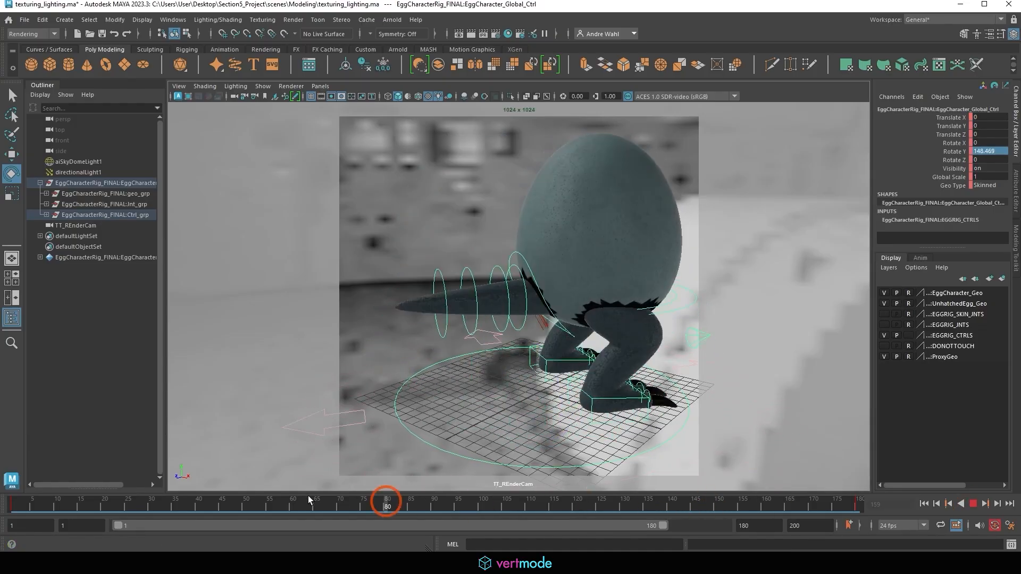
pyautogui.moveTo(307, 499); pyautogui.dragTo(11, 504)
pyautogui.click(70, 226)
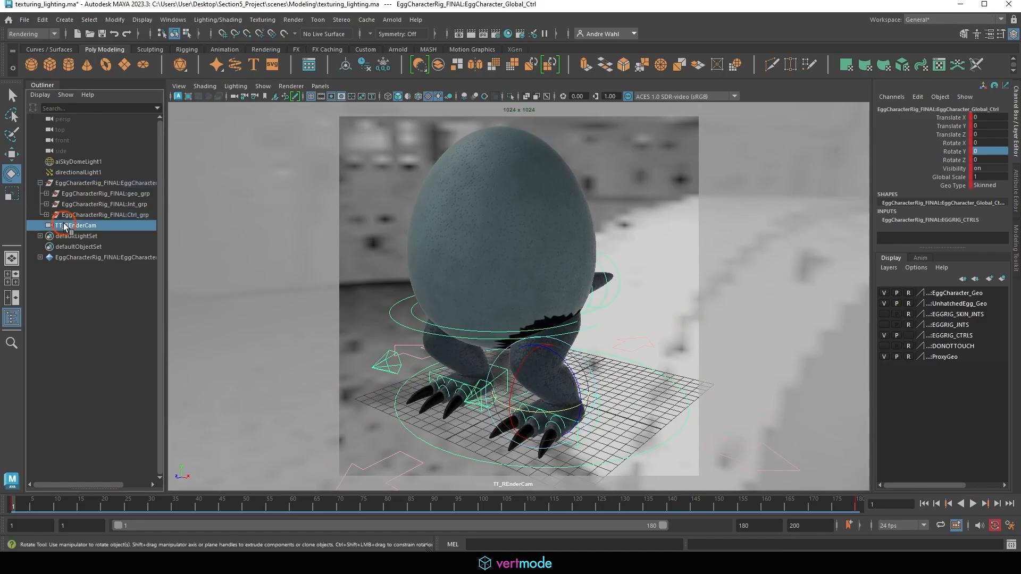
pyautogui.moveTo(930, 120); pyautogui.dragTo(955, 193)
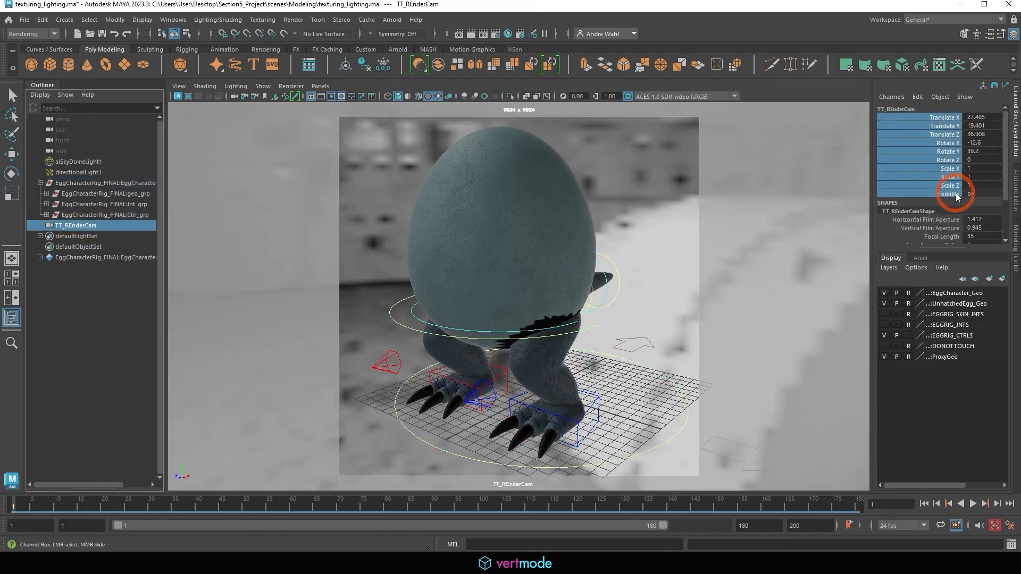
pyautogui.moveTo(956, 193); pyautogui.dragTo(944, 390, button='right')
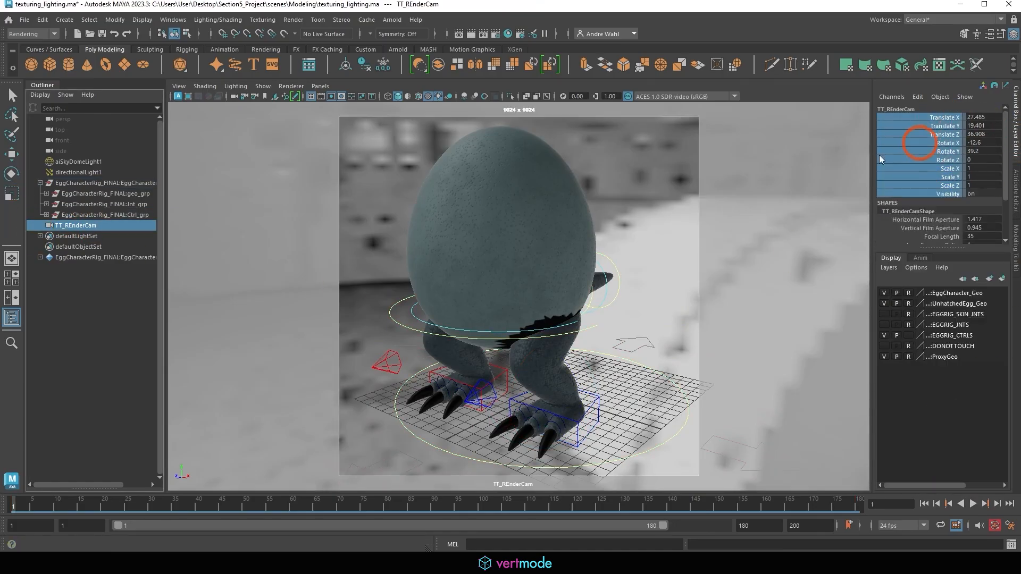
# Make all keys of the egg rig's global control linear in the Graph Editor and close the editor.
pyautogui.click(635, 363)
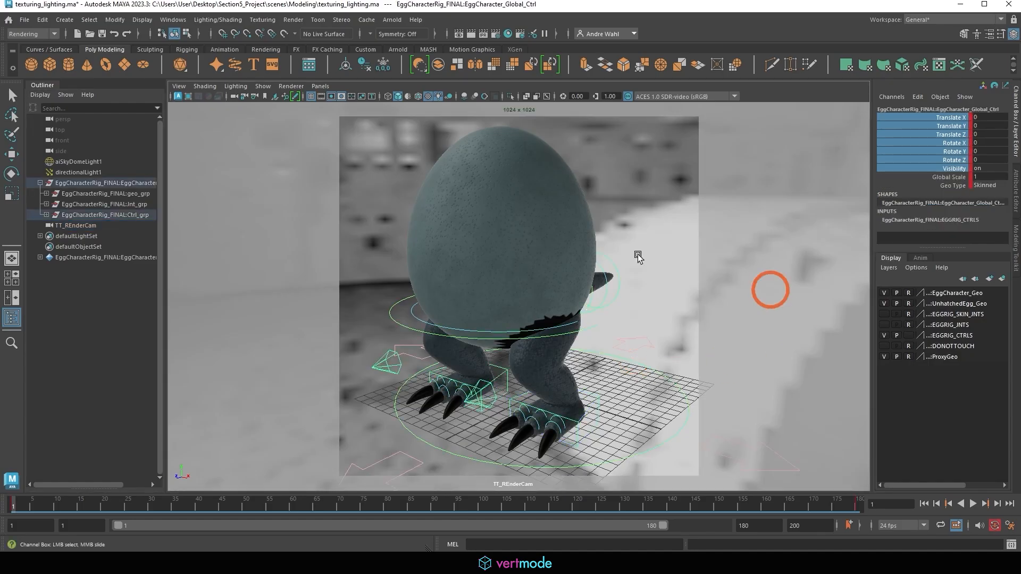
pyautogui.click(176, 21)
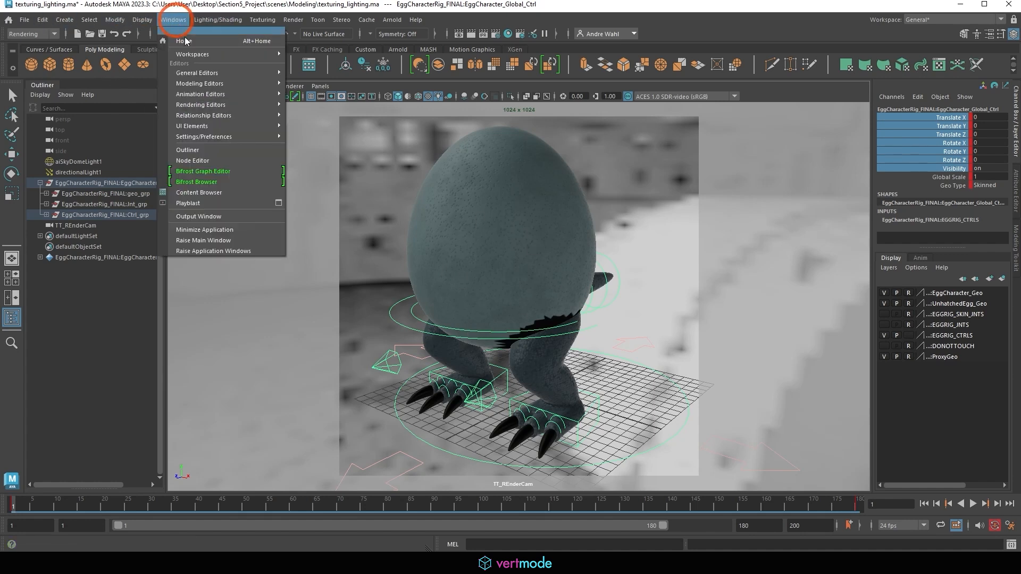
pyautogui.click(212, 94)
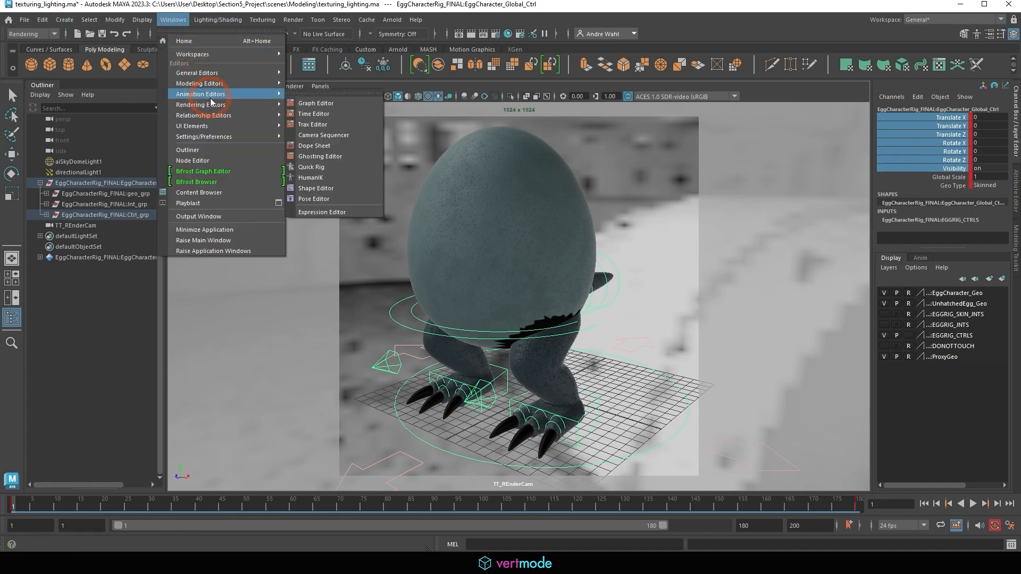
pyautogui.click(325, 103)
pyautogui.scroll(-5, 285, 290)
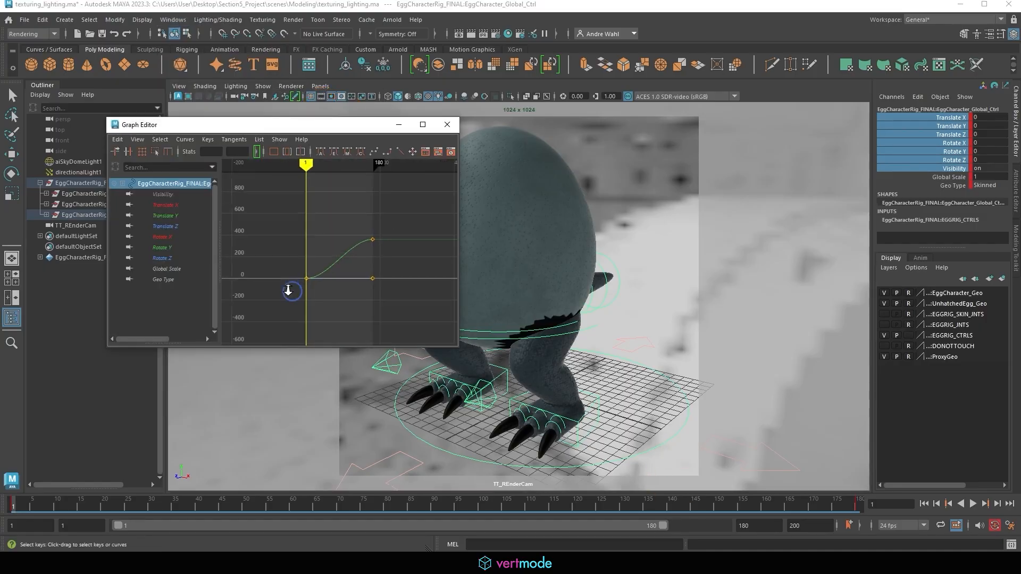
pyautogui.moveTo(253, 320); pyautogui.dragTo(458, 184)
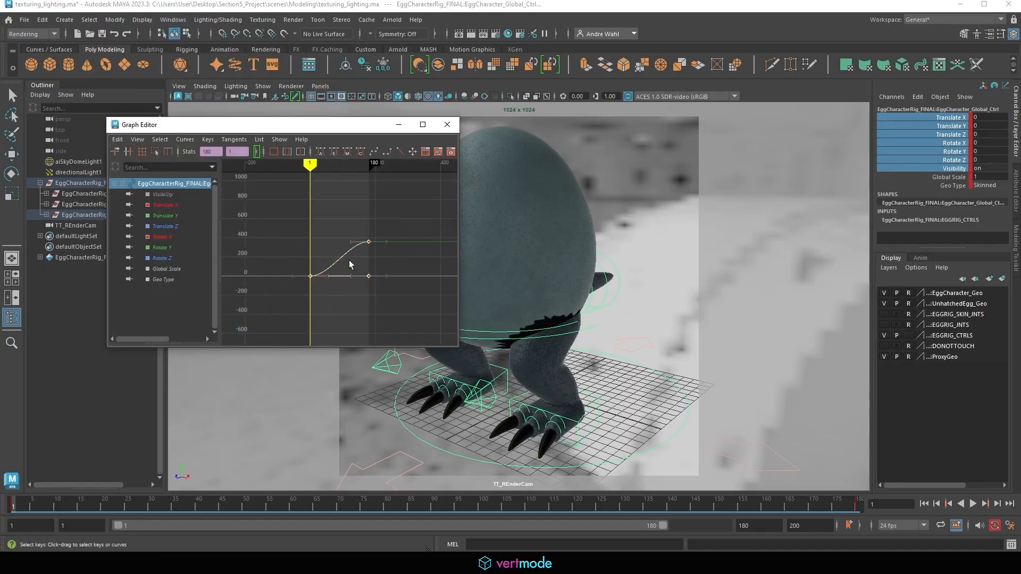
pyautogui.click(399, 151)
pyautogui.click(447, 126)
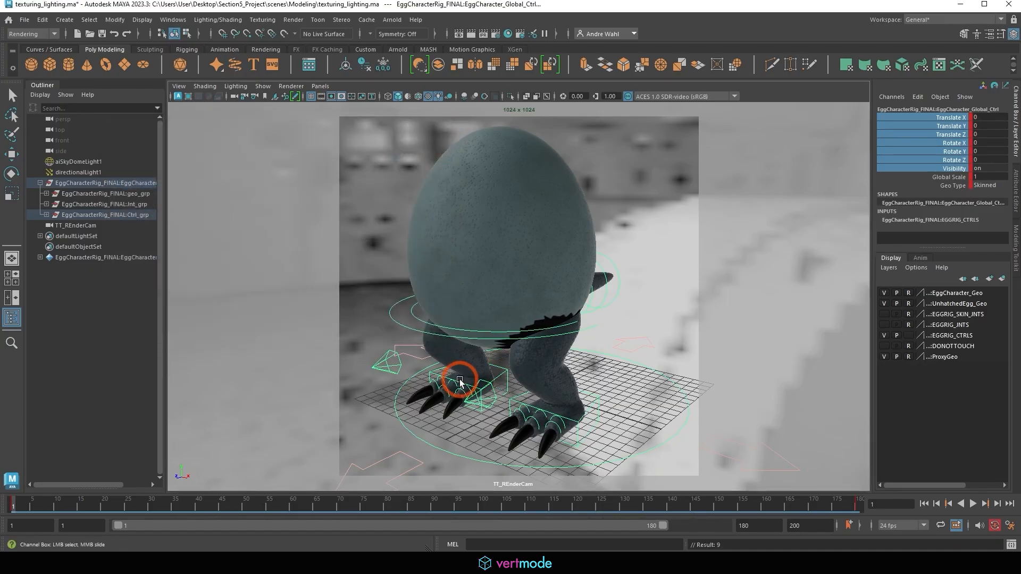
# Play the turntable with the linear keys to check for a steady rotation, and return to frame 1.
pyautogui.press('space')
pyautogui.press('space')
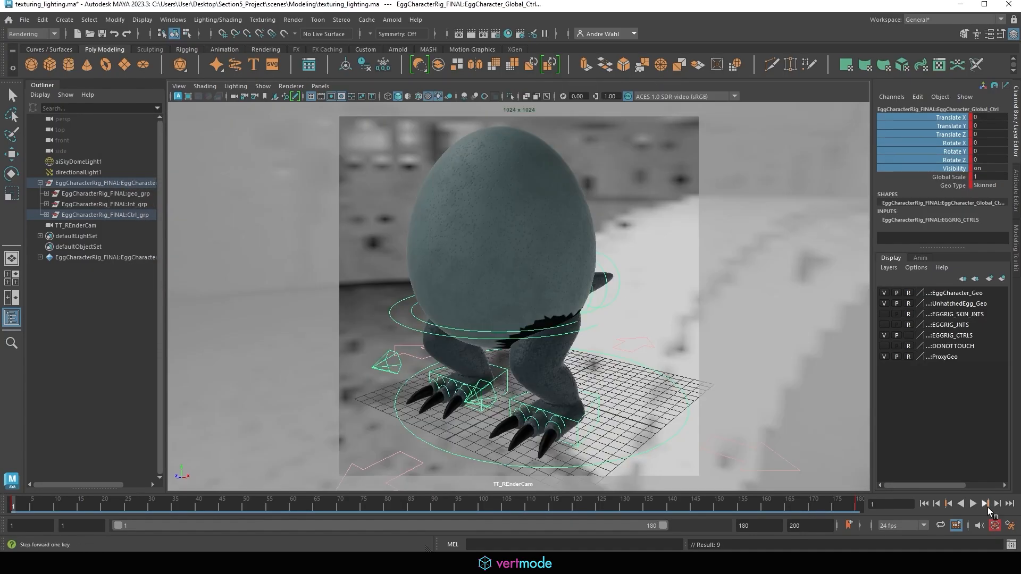
pyautogui.click(975, 506)
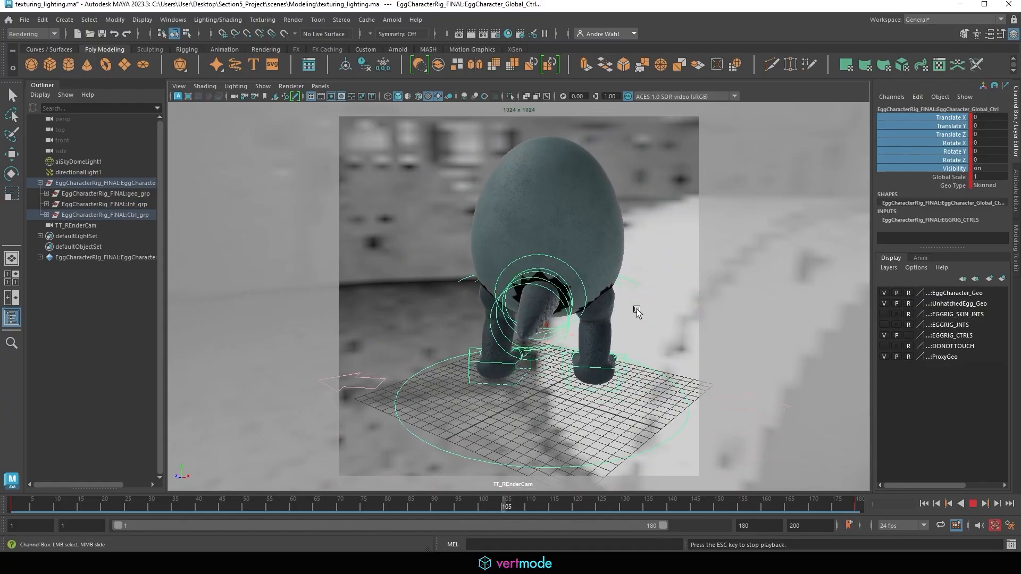
pyautogui.click(972, 504)
pyautogui.moveTo(756, 511); pyautogui.dragTo(12, 506)
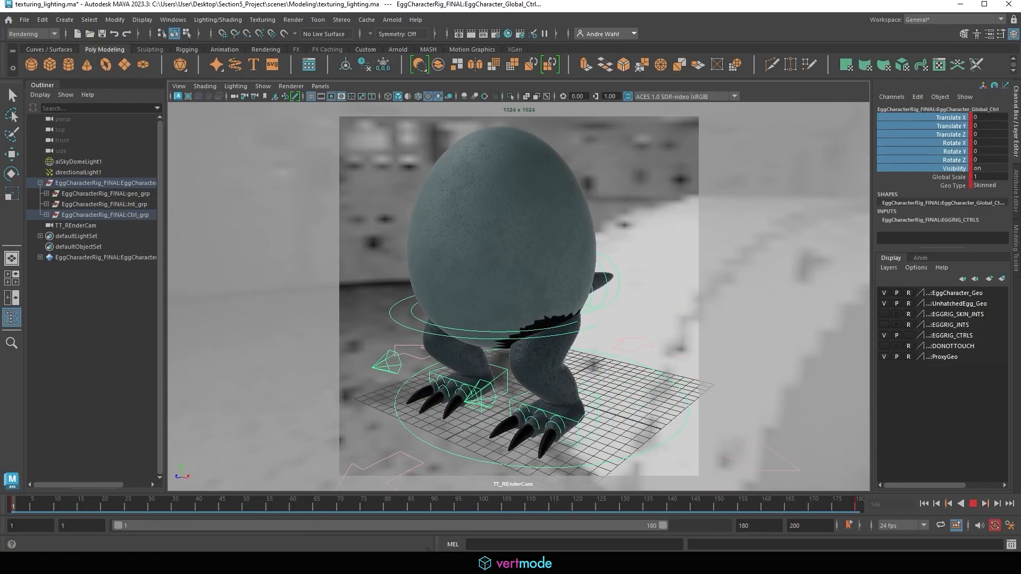
# Parent aiSkyDomeLight1 and directionalLight1 under the egg rig's global control inside Ctrl_grp.
pyautogui.click(424, 447)
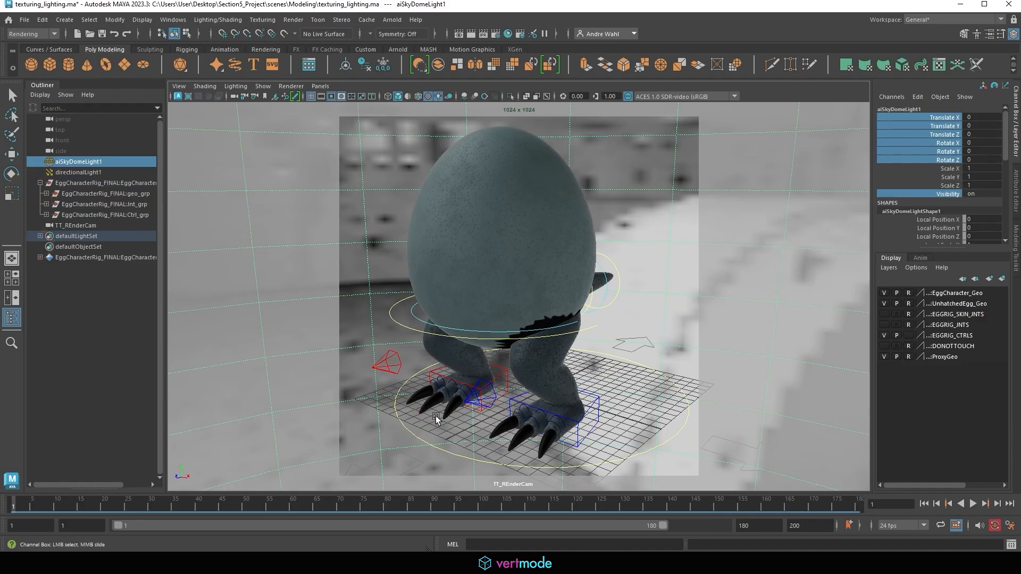
pyautogui.click(418, 438)
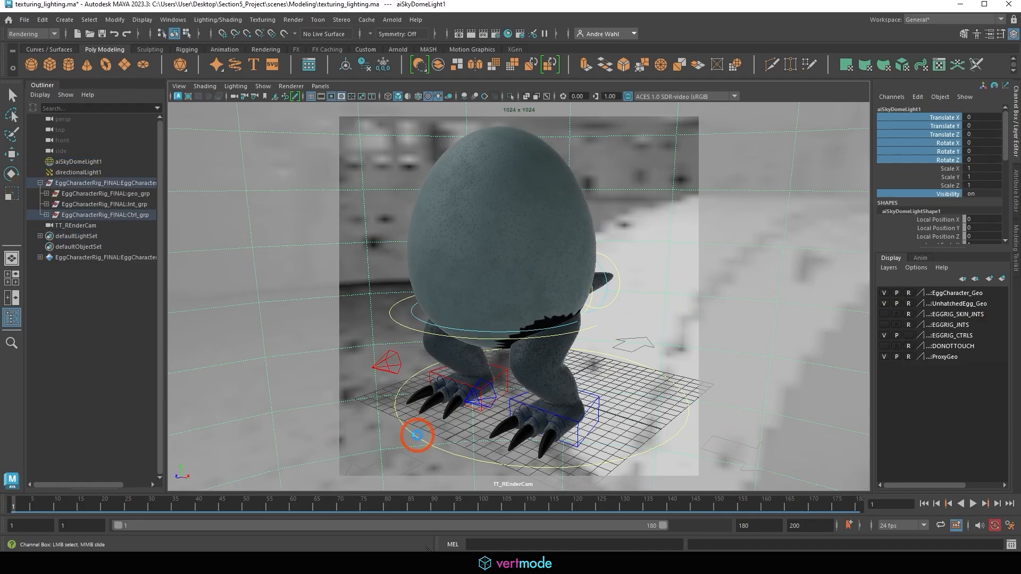
pyautogui.click(46, 215)
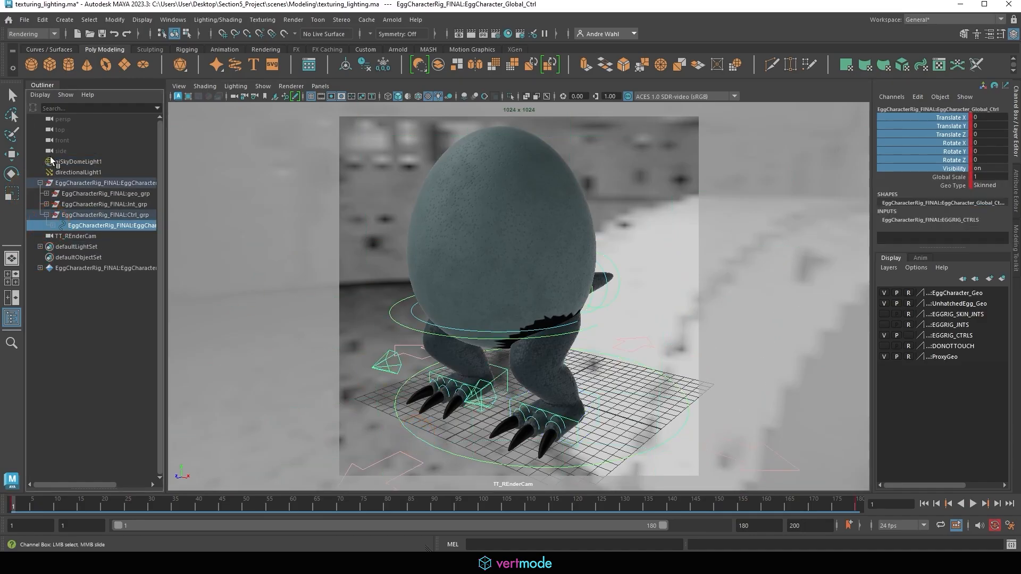
pyautogui.click(68, 161)
pyautogui.keyDown('shift'); pyautogui.click(80, 172); pyautogui.keyUp('shift')
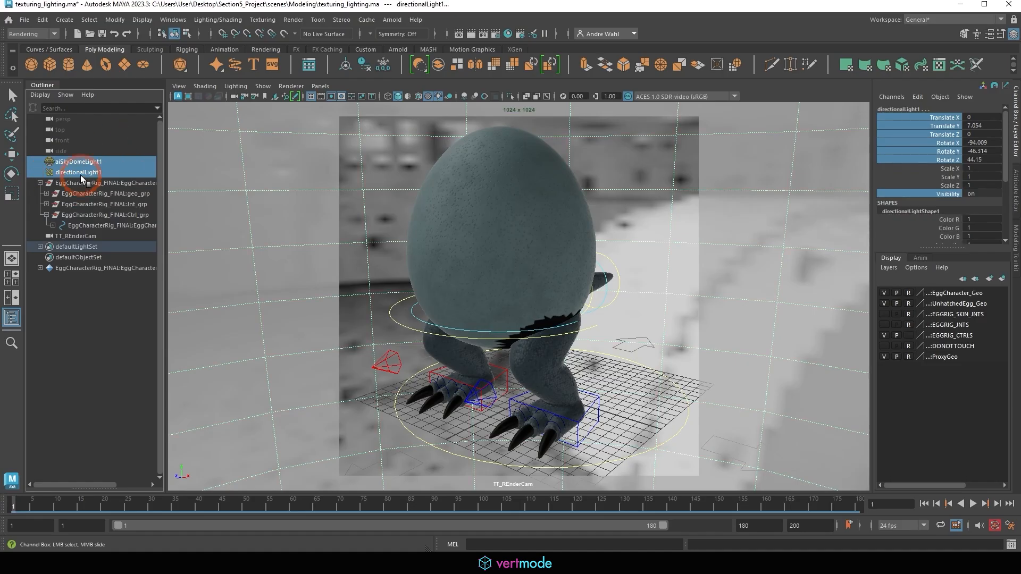
pyautogui.moveTo(88, 224); pyautogui.dragTo(88, 224, button='middle')
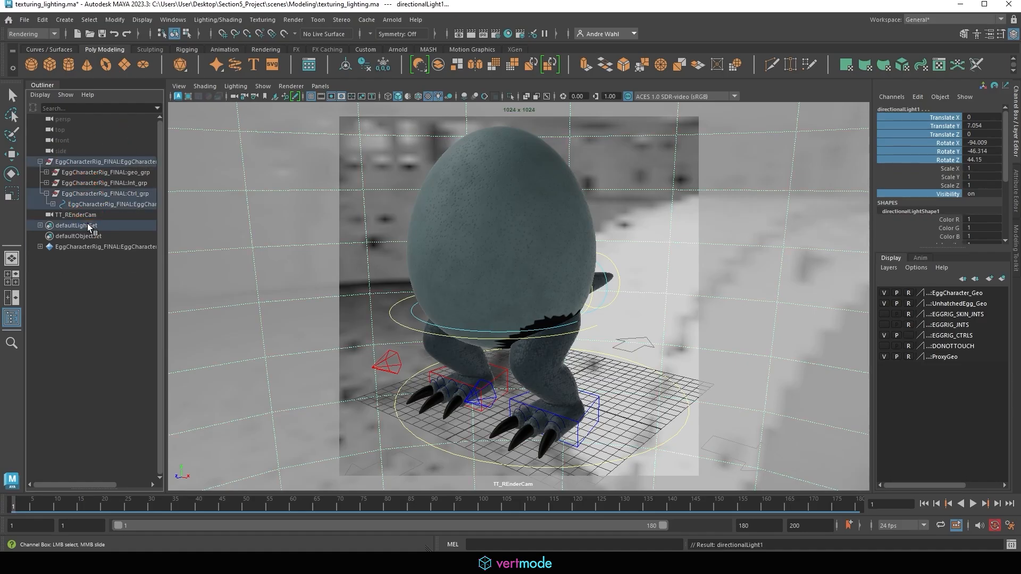
# Play the animation to check the egg turning together with its lights, and go to frame 130.
pyautogui.click(974, 503)
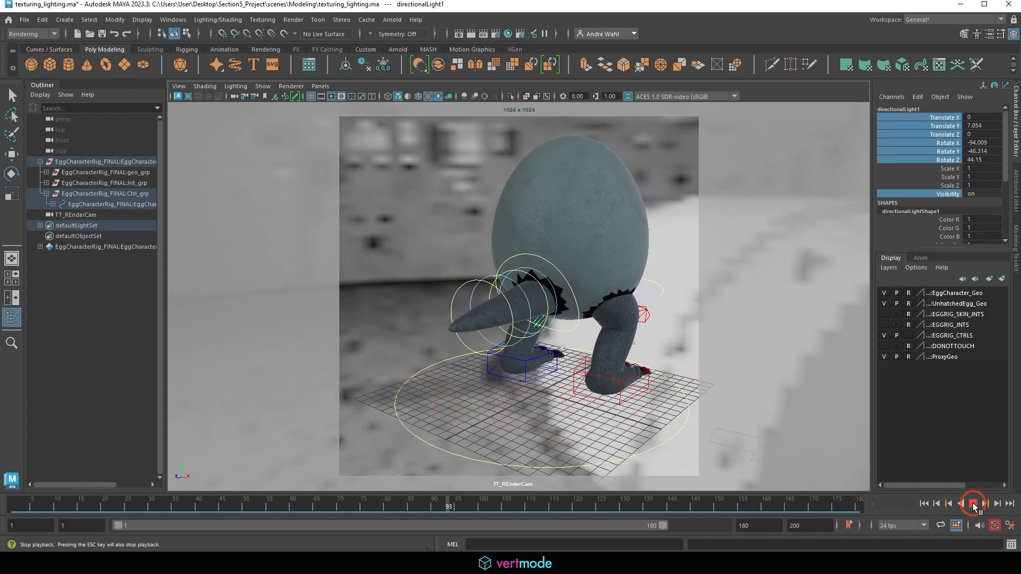
pyautogui.click(476, 510)
pyautogui.moveTo(476, 513); pyautogui.dragTo(623, 502)
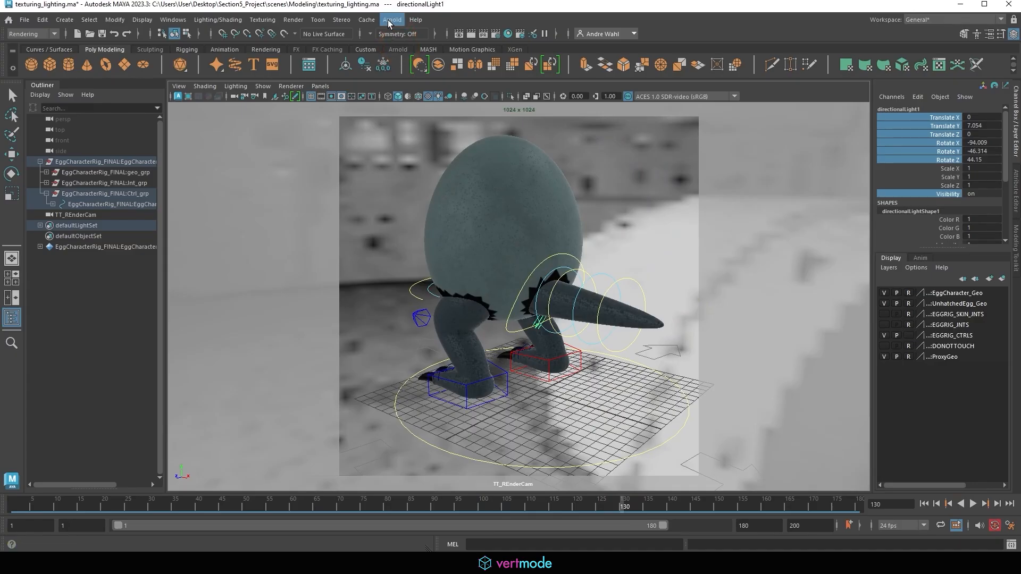
# Render frame 130 through TT_REnderCam in the Arnold RenderView to check the lighting and the whole square image.
pyautogui.click(392, 19)
pyautogui.click(410, 46)
pyautogui.click(710, 79)
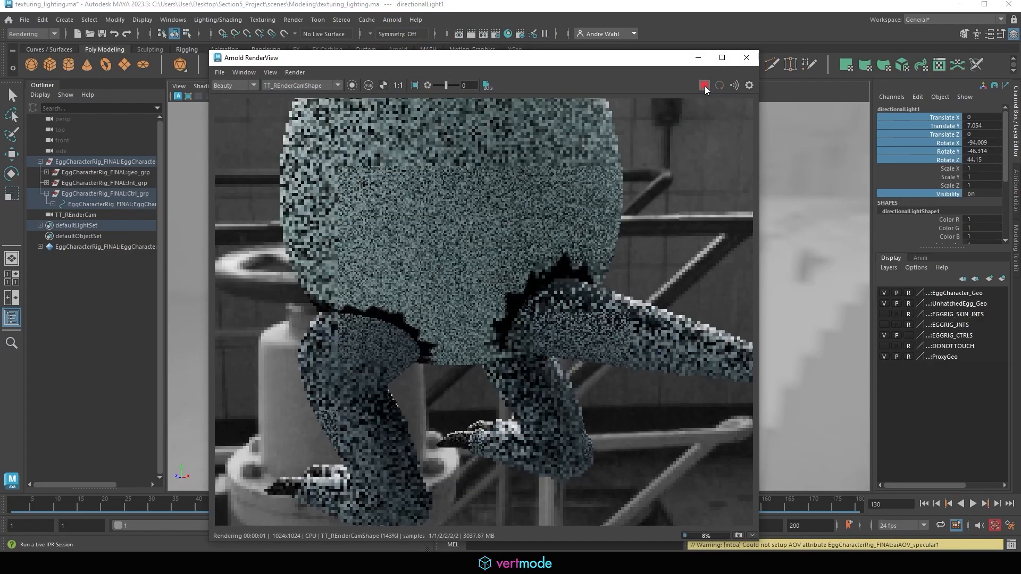
pyautogui.click(507, 321)
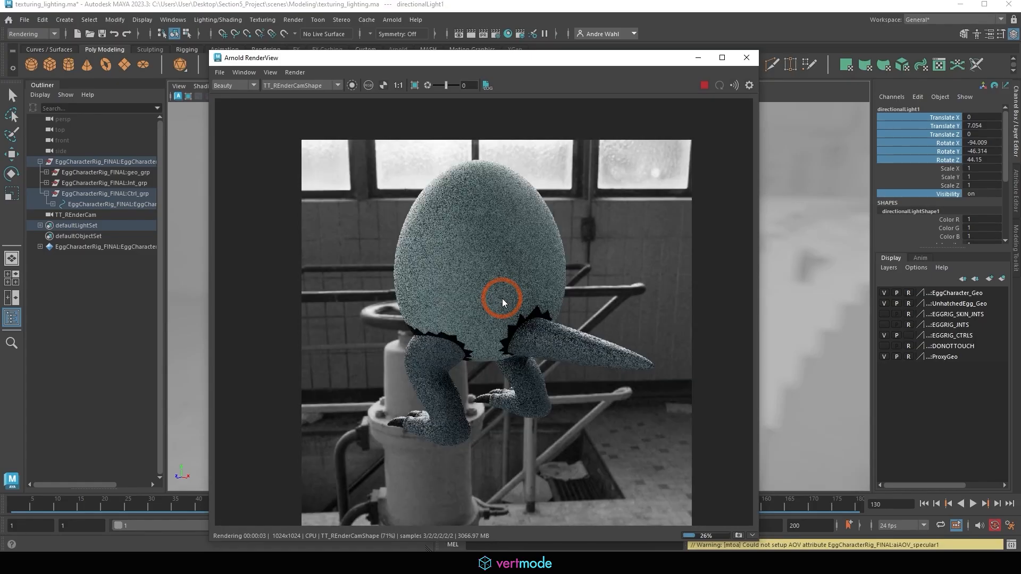
pyautogui.scroll(-2, 509, 318)
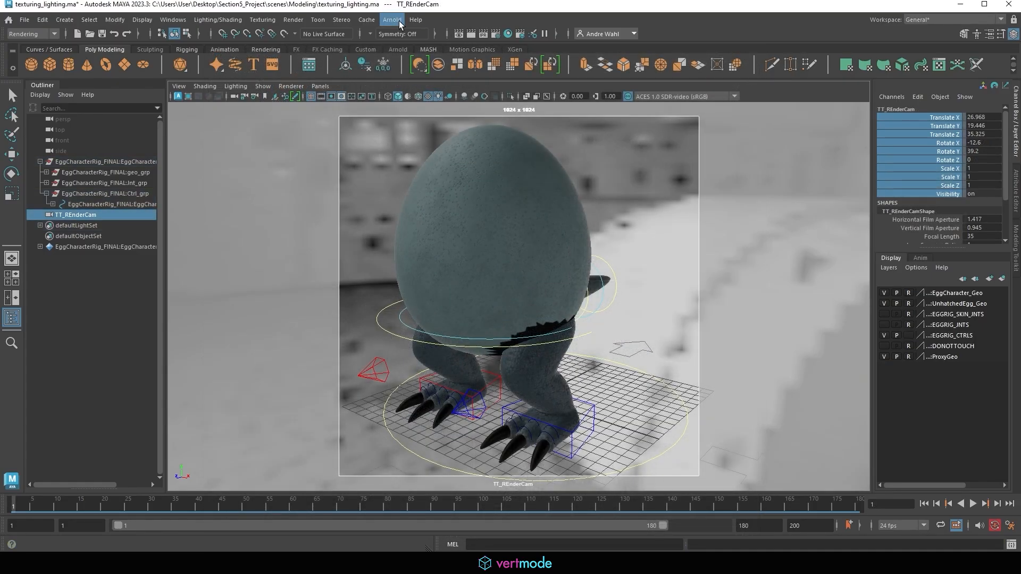
# Bring up the Arnold RenderView and set the Arnold sampling to Camera (AA) 6, Diffuse 4 and Specular 4.
pyautogui.click(399, 21)
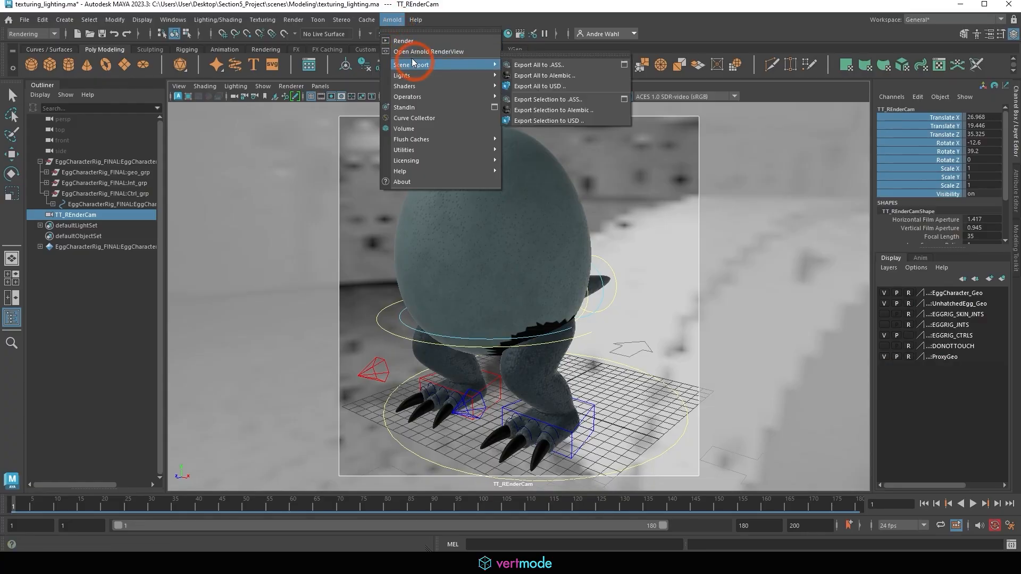
pyautogui.click(405, 41)
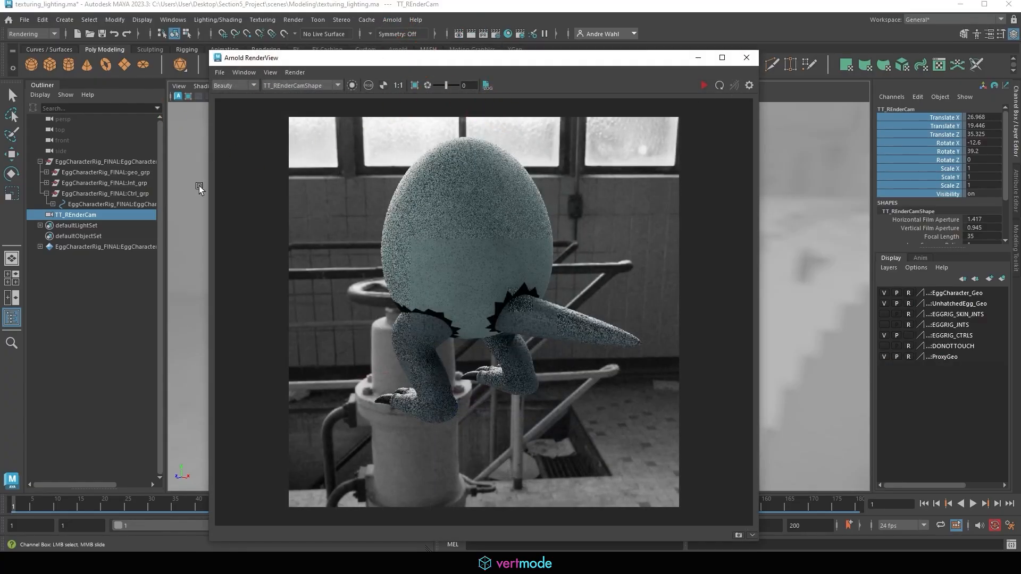
pyautogui.click(177, 233)
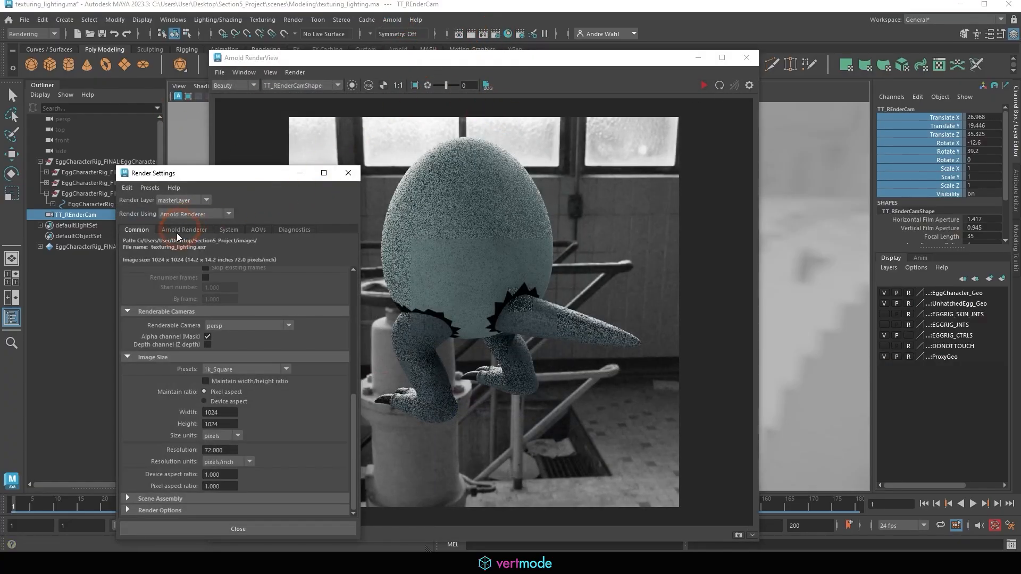
pyautogui.moveTo(216, 287); pyautogui.dragTo(100, 276)
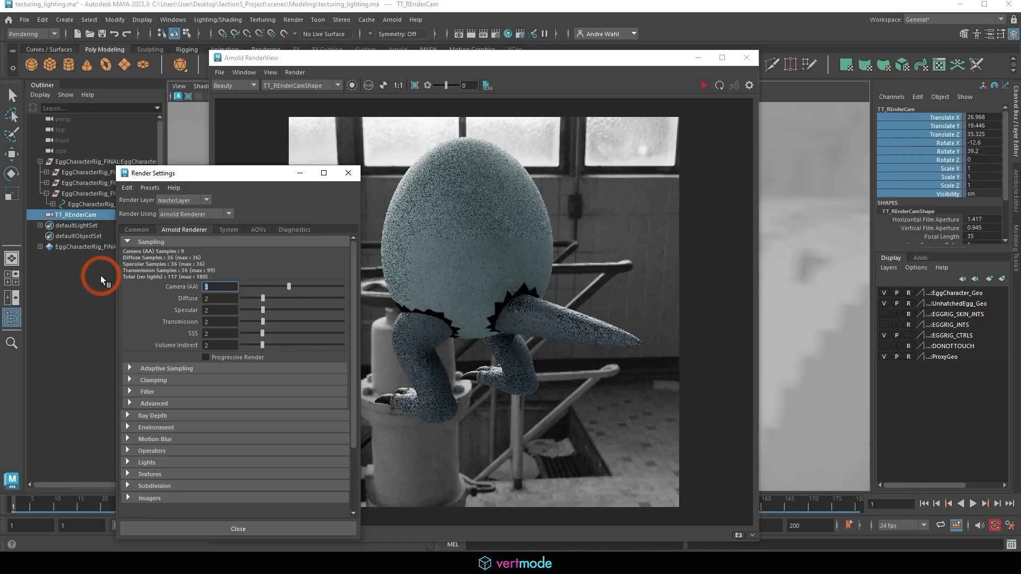
pyautogui.write('6')
pyautogui.press('Return')
pyautogui.moveTo(214, 300); pyautogui.dragTo(161, 302)
pyautogui.write('4')
pyautogui.press('Return')
pyautogui.write('4')
pyautogui.press('Return')
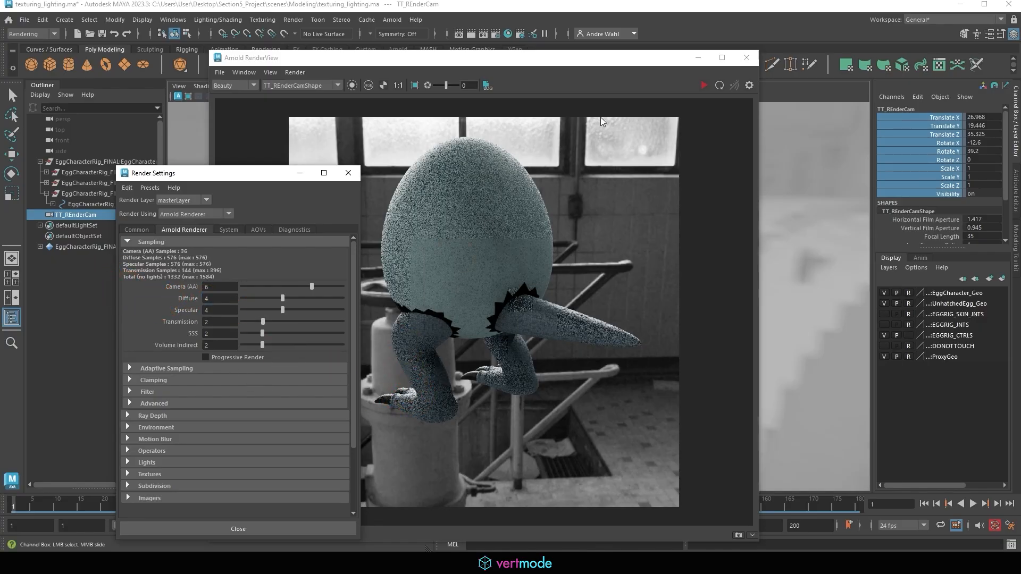
# Render frame 1 through TT_REnderCam with the new sampling and inspect the skin, claws and egg shell up close.
pyautogui.click(703, 85)
pyautogui.click(479, 218)
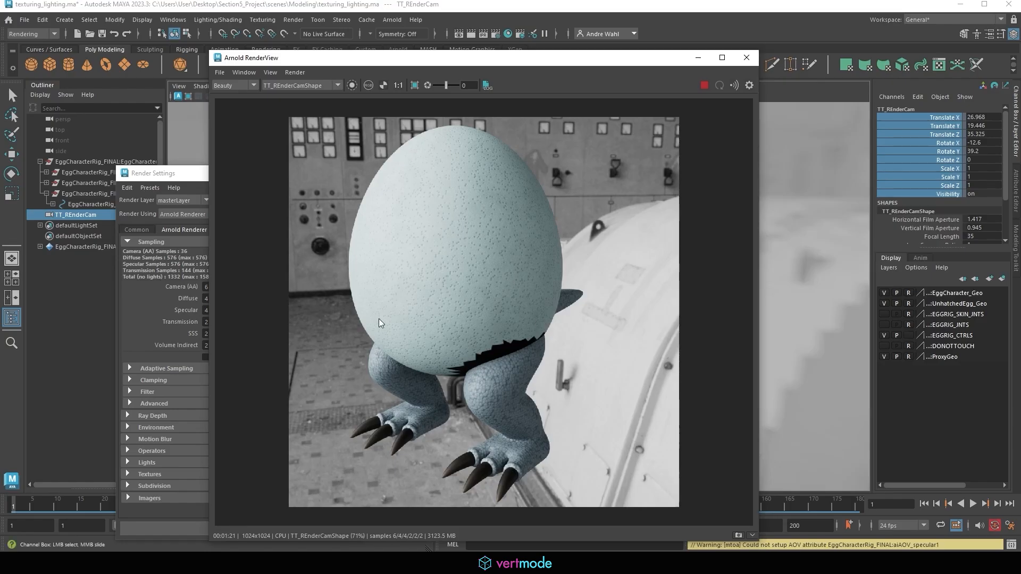
pyautogui.scroll(2, 483, 464)
pyautogui.moveTo(538, 467); pyautogui.dragTo(457, 270, button='middle')
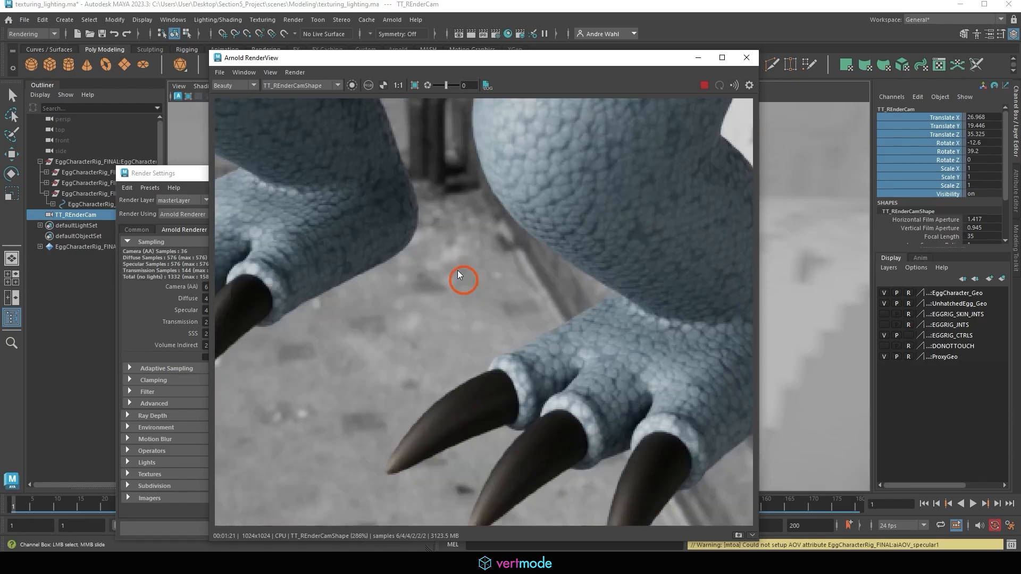
pyautogui.moveTo(591, 373); pyautogui.dragTo(585, 355, button='middle')
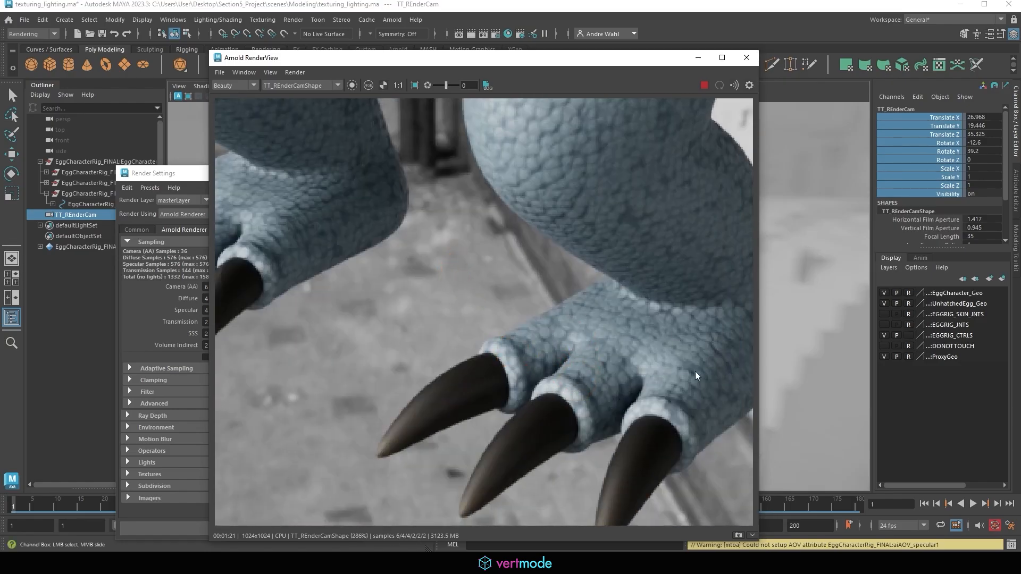
pyautogui.scroll(-3, 639, 368)
pyautogui.moveTo(500, 277); pyautogui.dragTo(469, 389, button='middle')
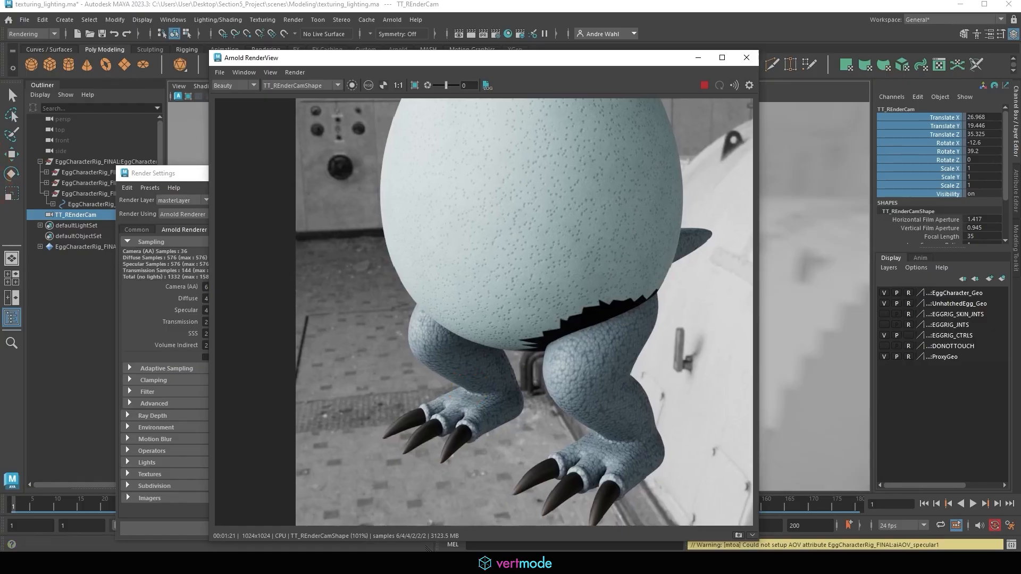
# Bring up the Arnold attributes of directionalLight1 under the egg rig's global control.
pyautogui.click(52, 203)
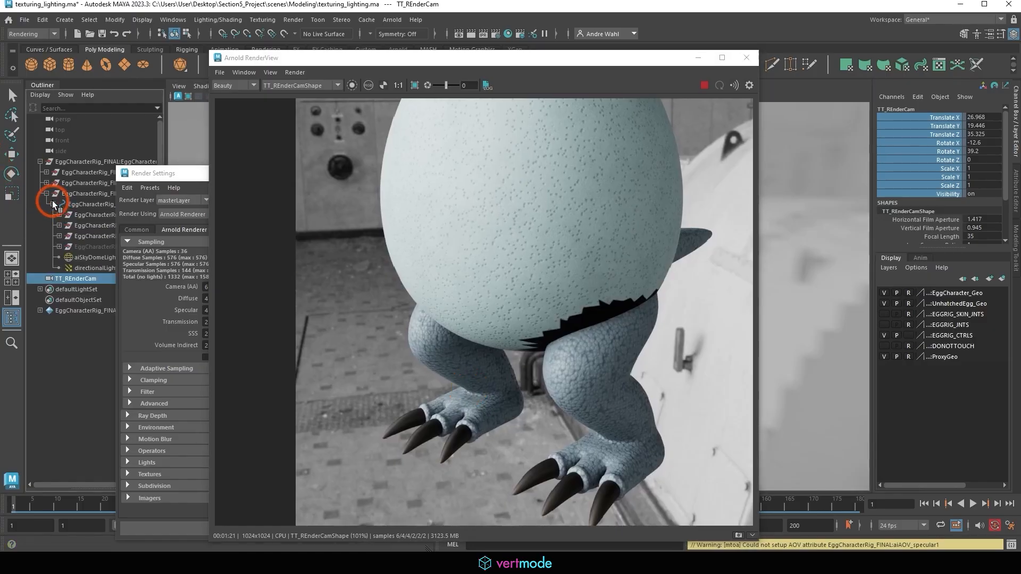
pyautogui.click(88, 268)
pyautogui.hotkey('ctrl', 'a')
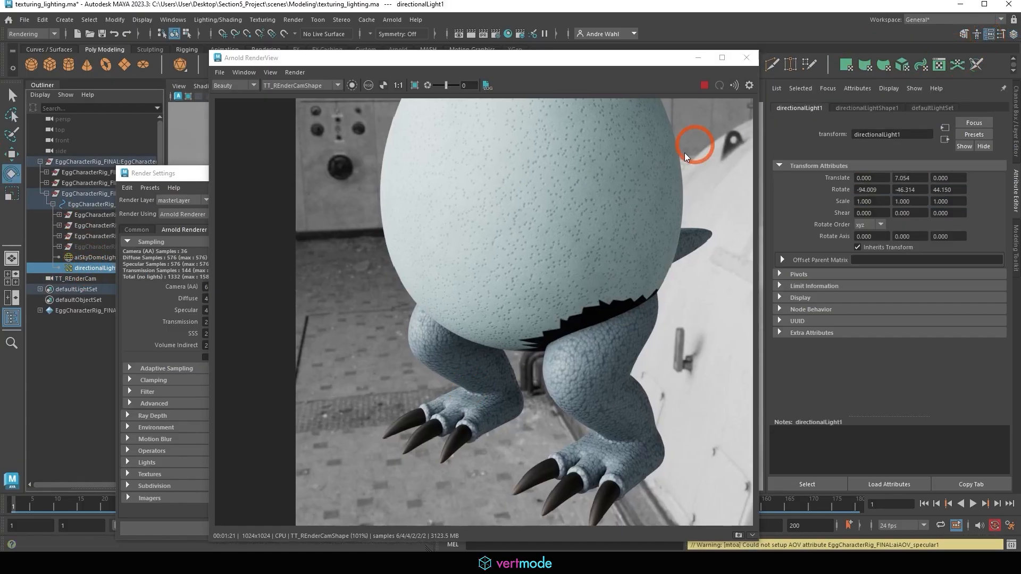
pyautogui.click(870, 108)
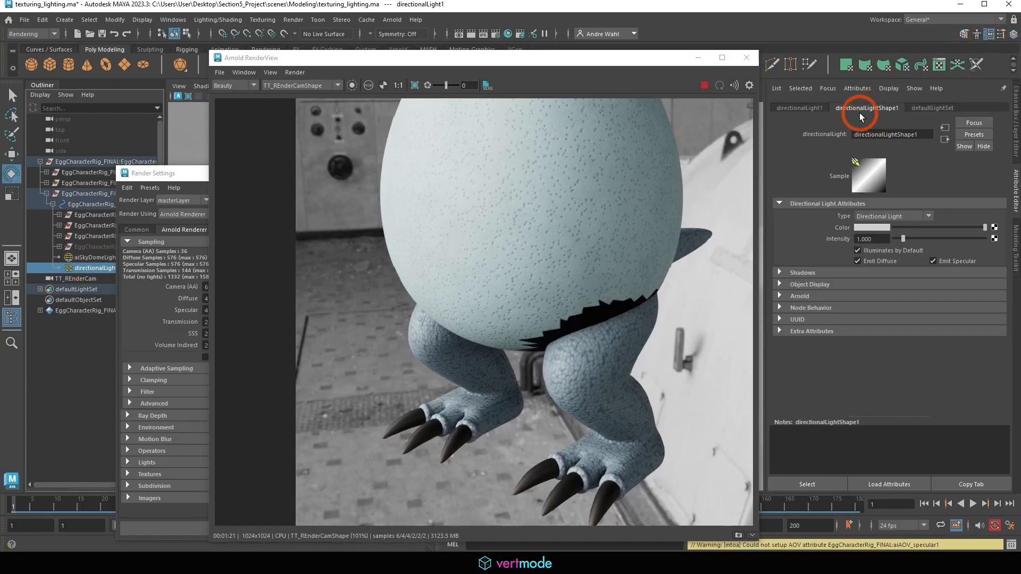
pyautogui.click(825, 295)
pyautogui.scroll(-2, 878, 364)
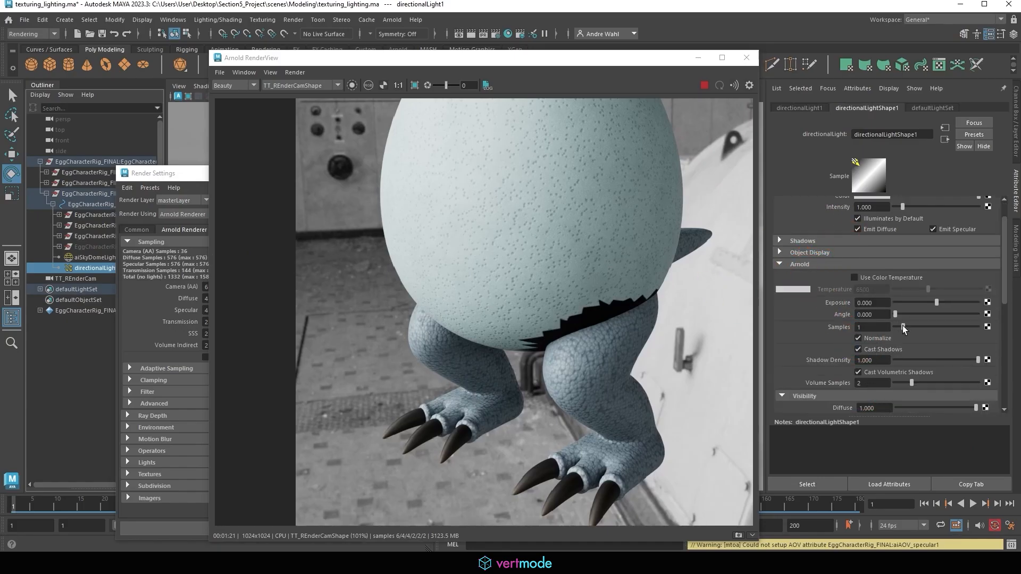
pyautogui.moveTo(881, 315); pyautogui.dragTo(805, 309)
# Store a snapshot of the current render in the RenderView for comparison.
pyautogui.moveTo(309, 59); pyautogui.dragTo(307, 16)
pyautogui.click(270, 30)
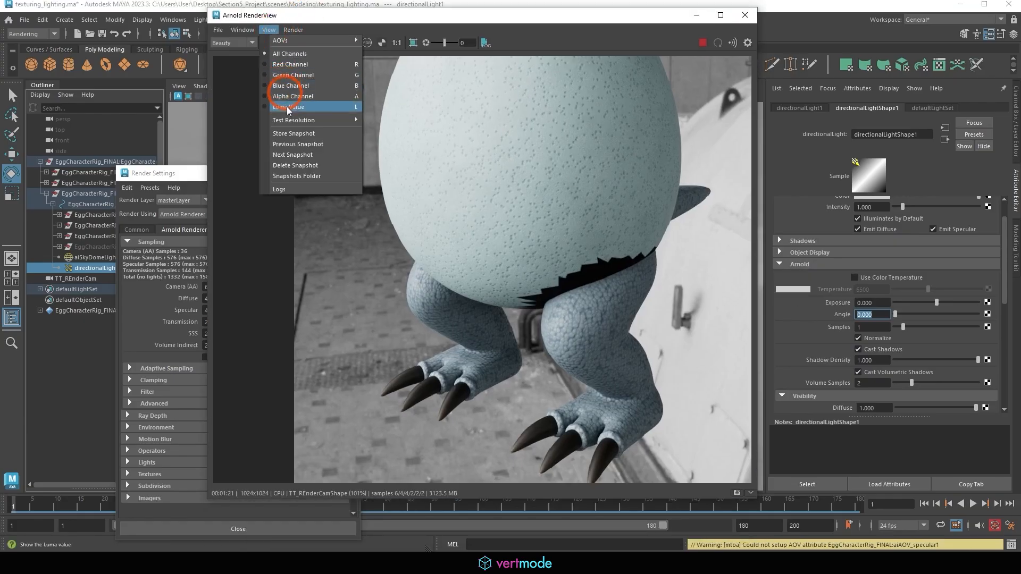
pyautogui.click(295, 183)
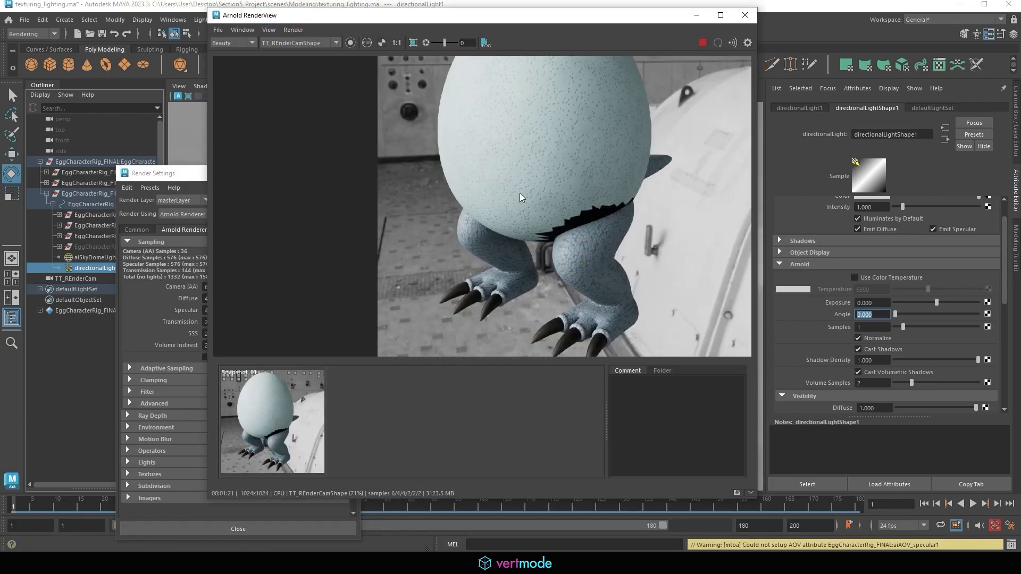
# Set directionalLight1's Arnold angle to 30 to soften its shadows.
pyautogui.click(880, 314)
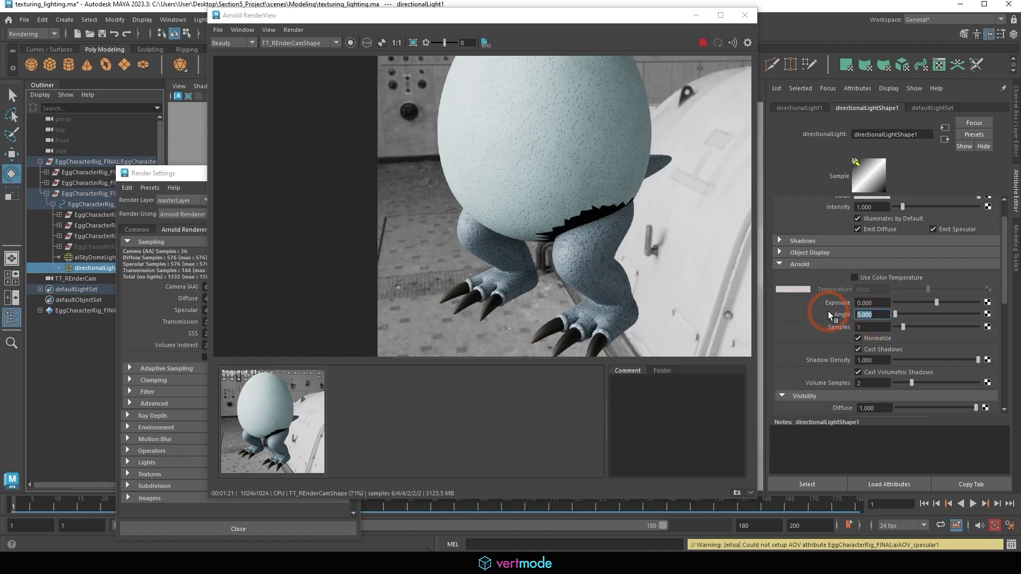
pyautogui.write('30')
pyautogui.press('Return')
# Render only a crop region around the egg character's front foot and examine its shadows up close.
pyautogui.moveTo(633, 271); pyautogui.dragTo(582, 214, button='middle')
pyautogui.scroll(3, 553, 212)
pyautogui.click(413, 42)
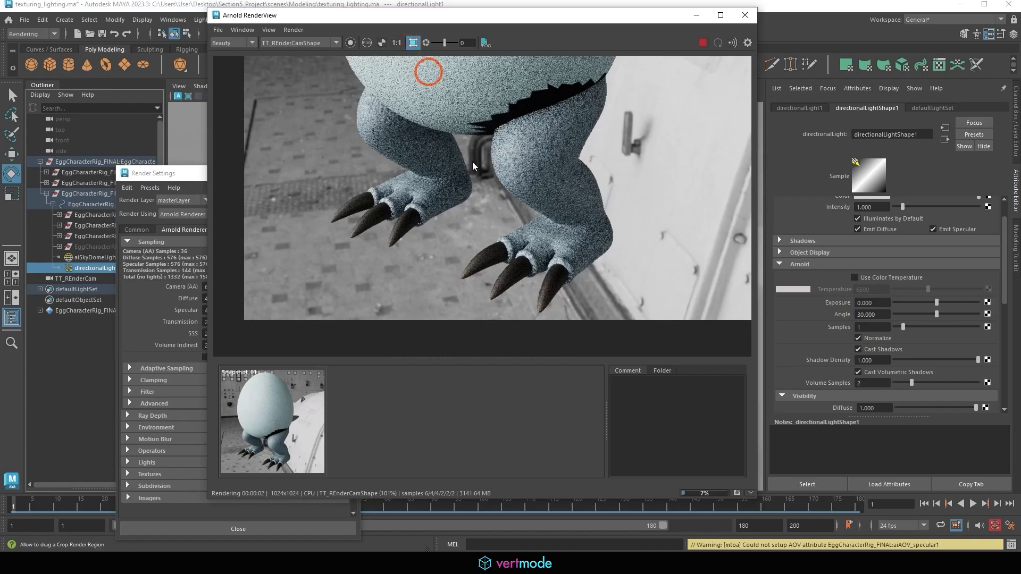
pyautogui.moveTo(433, 315); pyautogui.dragTo(681, 201)
pyautogui.click(584, 248)
pyautogui.scroll(3, 543, 257)
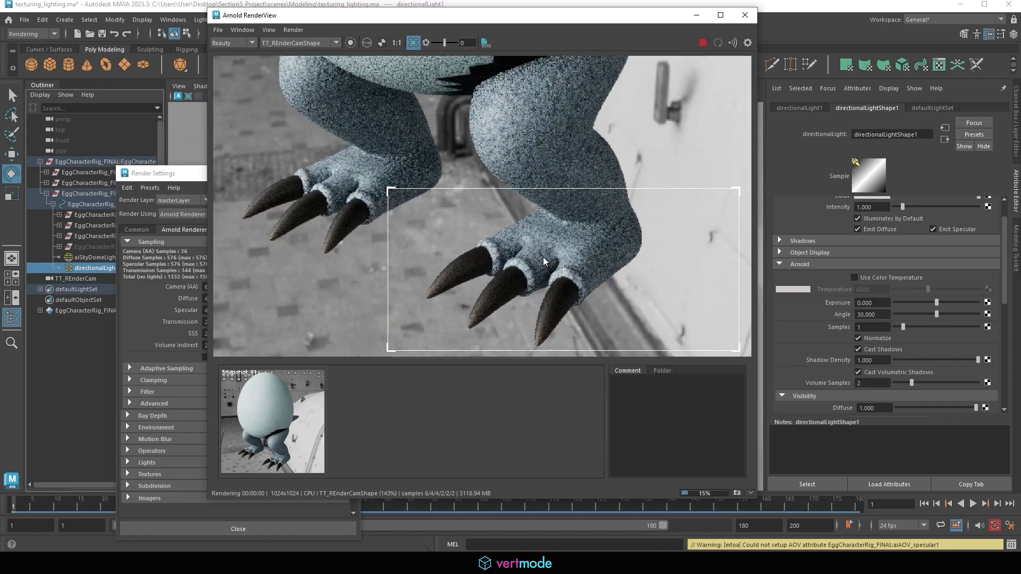
pyautogui.moveTo(625, 261); pyautogui.dragTo(616, 216, button='middle')
pyautogui.scroll(2, 598, 228)
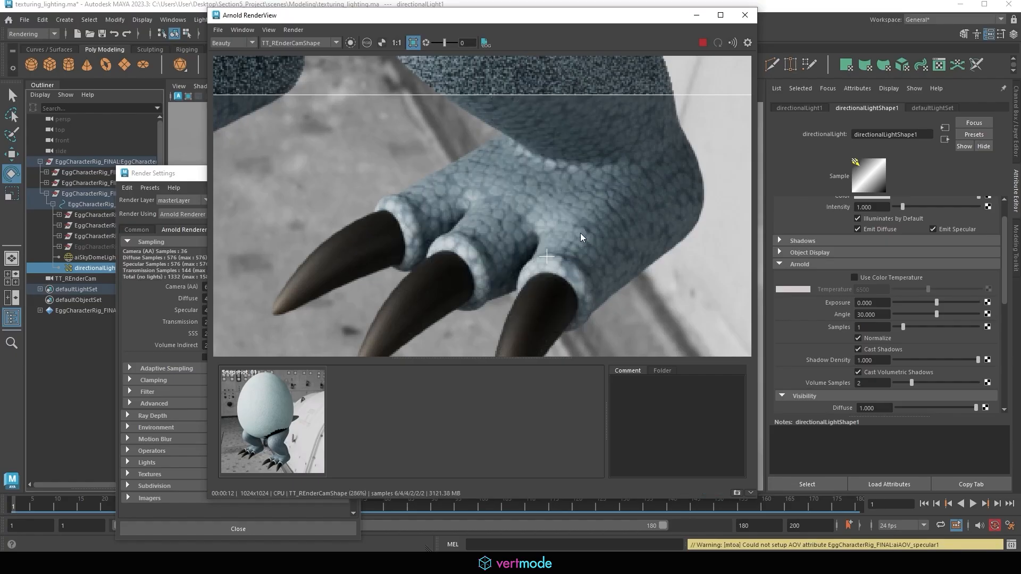
# Compare the foot's shadows by switching repeatedly between the stored snapshot and the current render.
pyautogui.click(292, 391)
pyautogui.click(289, 406)
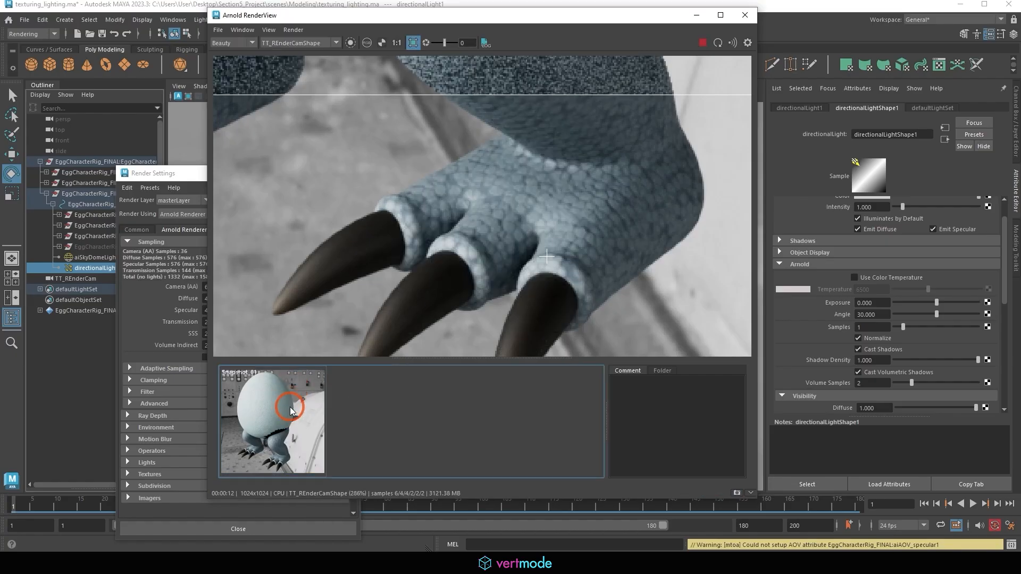
pyautogui.click(289, 406)
pyautogui.click(289, 407)
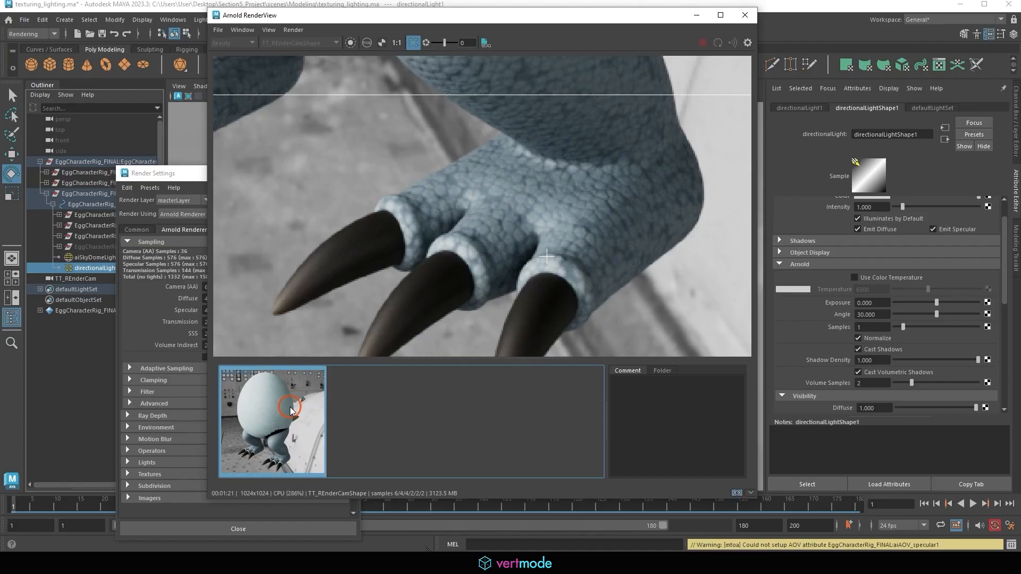
pyautogui.click(289, 407)
pyautogui.click(289, 407)
pyautogui.click(290, 407)
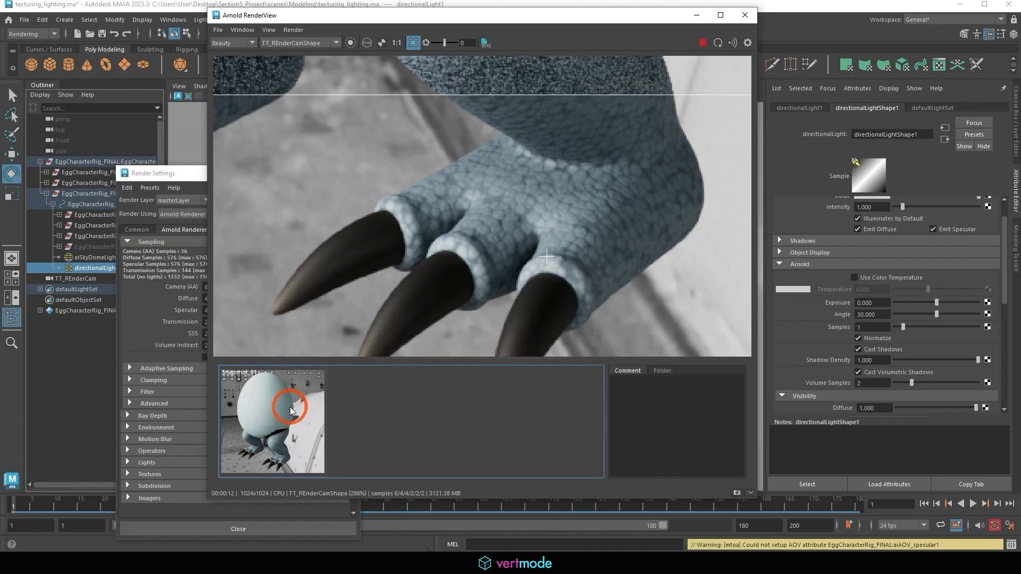
pyautogui.click(289, 406)
pyautogui.click(290, 407)
pyautogui.click(290, 407)
pyautogui.click(289, 406)
# Turn off the crop region so the whole egg character renders again.
pyautogui.click(468, 235)
pyautogui.scroll(-3, 468, 236)
pyautogui.moveTo(490, 255); pyautogui.dragTo(531, 306, button='middle')
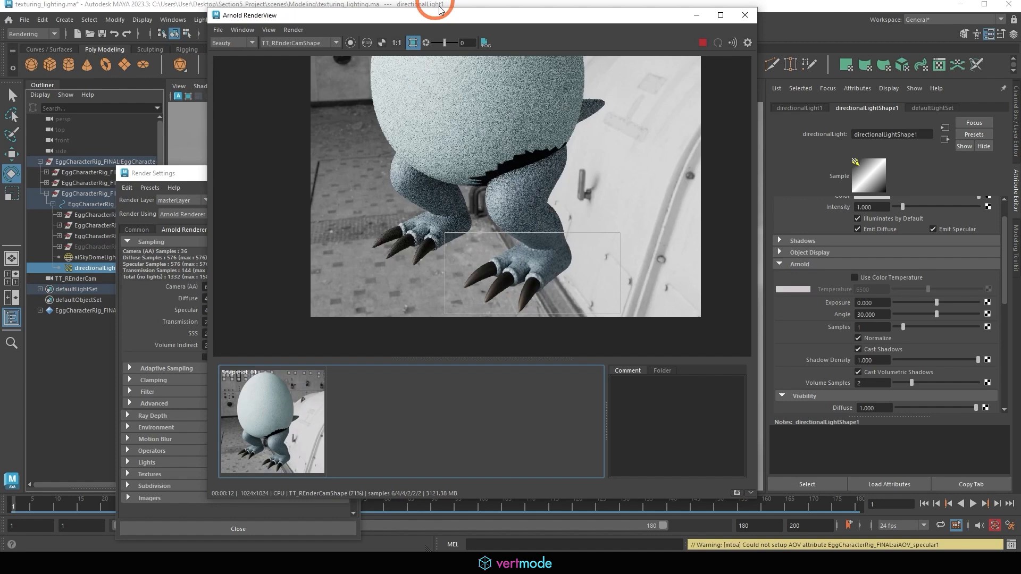
pyautogui.click(414, 43)
pyautogui.scroll(-1, 467, 178)
pyautogui.moveTo(433, 191); pyautogui.dragTo(435, 224, button='middle')
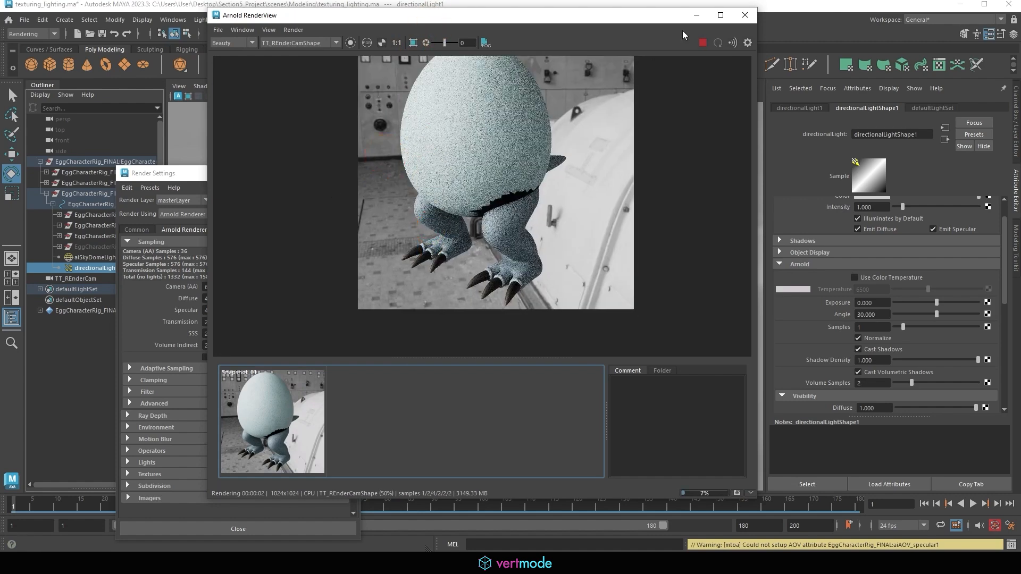
# Stop the render and set directionalLight1's samples to 2.
pyautogui.click(167, 282)
pyautogui.click(702, 42)
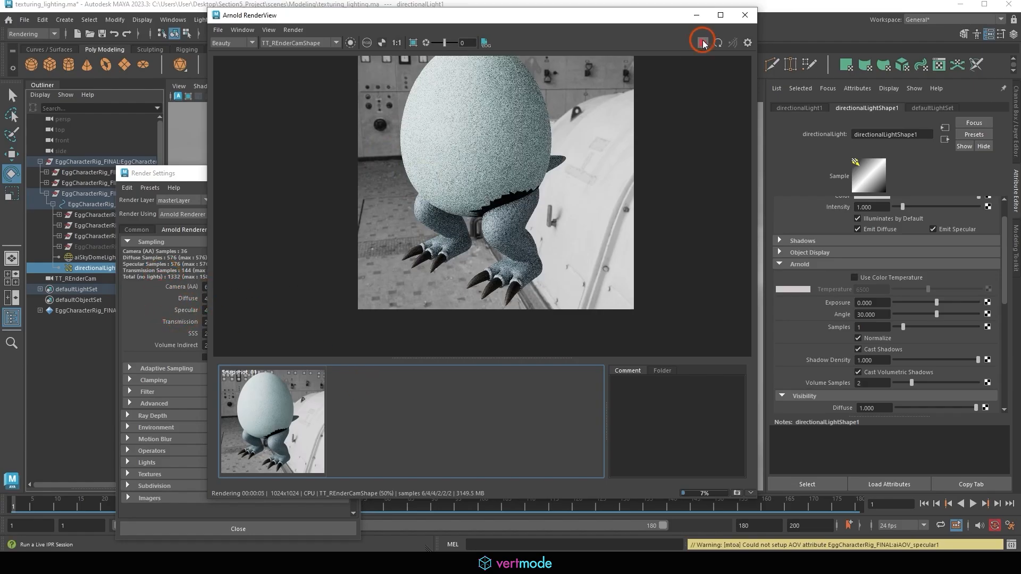
pyautogui.click(879, 326)
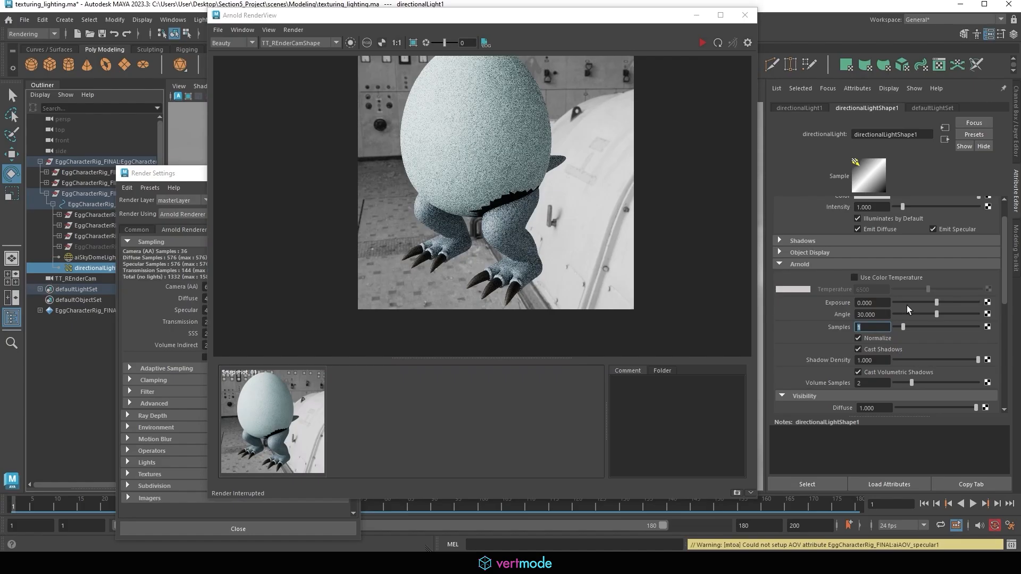
pyautogui.press('BackSpace')
pyautogui.write('2')
pyautogui.press('Return')
# Set aiSkyDomeLight1's samples to 6.
pyautogui.click(94, 257)
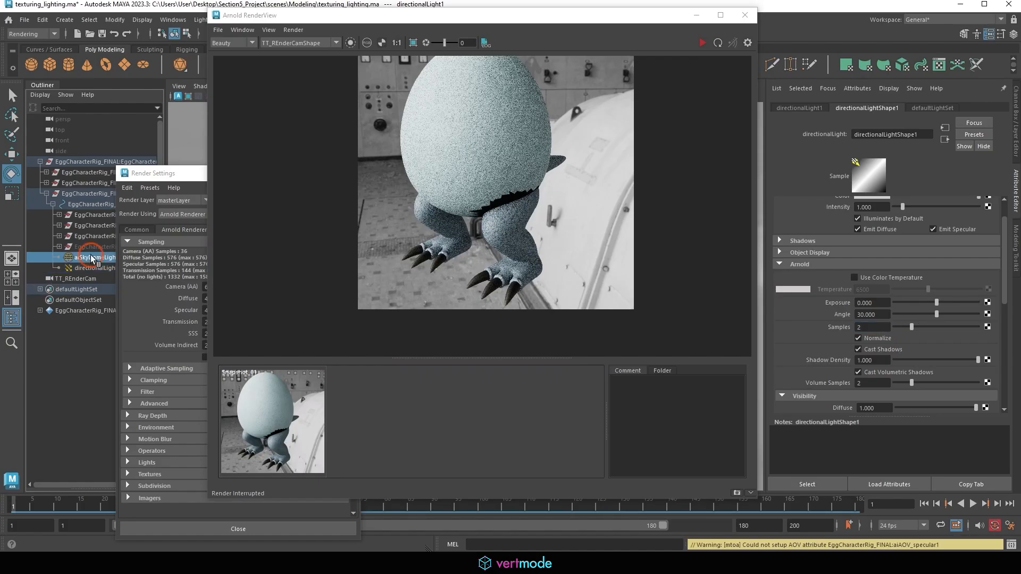
pyautogui.click(936, 353)
pyautogui.moveTo(874, 317); pyautogui.dragTo(761, 308)
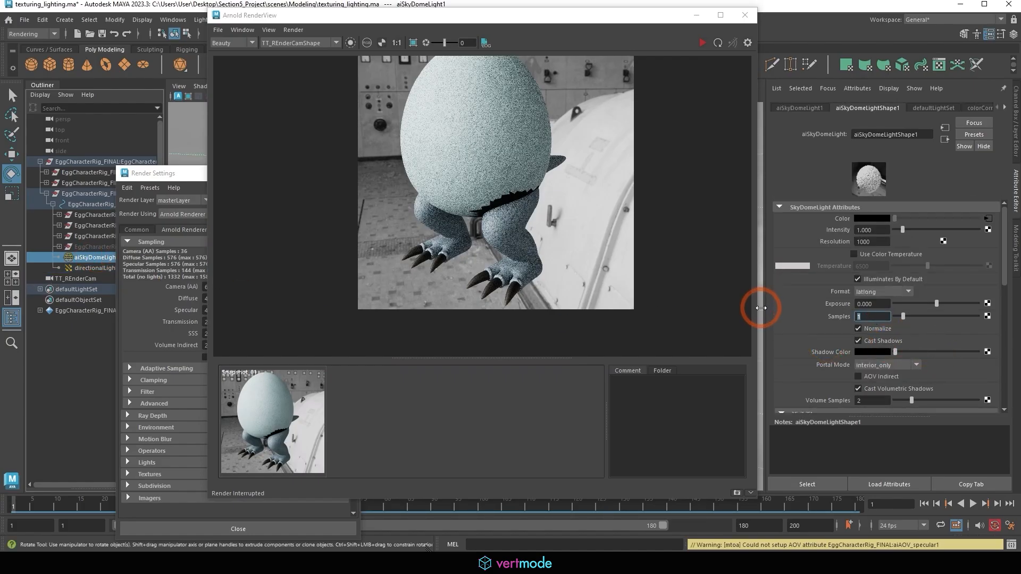
pyautogui.write('6')
pyautogui.press('Return')
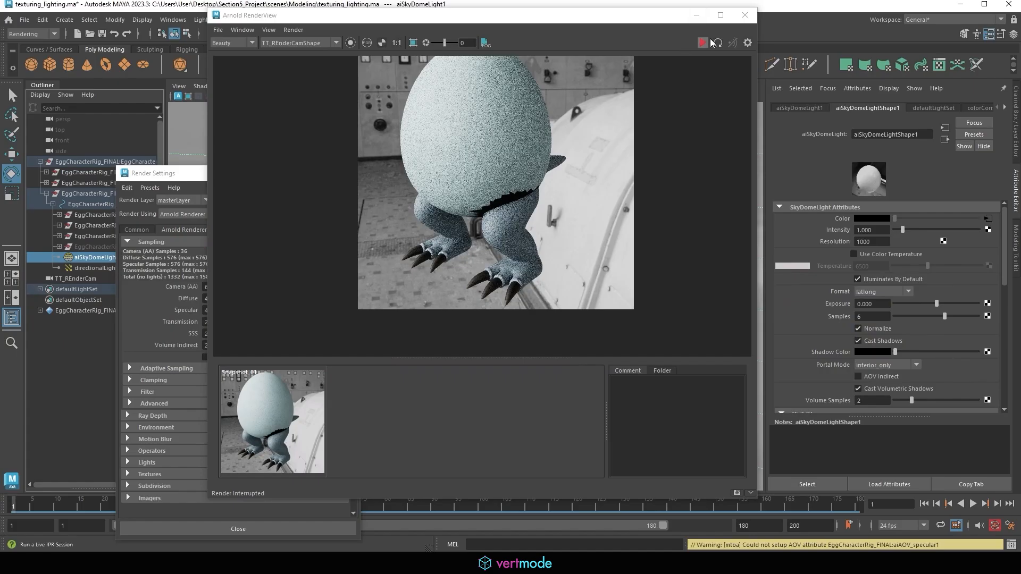
# Run a test render of the whole character with the raised light samples, and stop it.
pyautogui.moveTo(614, 185); pyautogui.dragTo(613, 217)
pyautogui.click(703, 44)
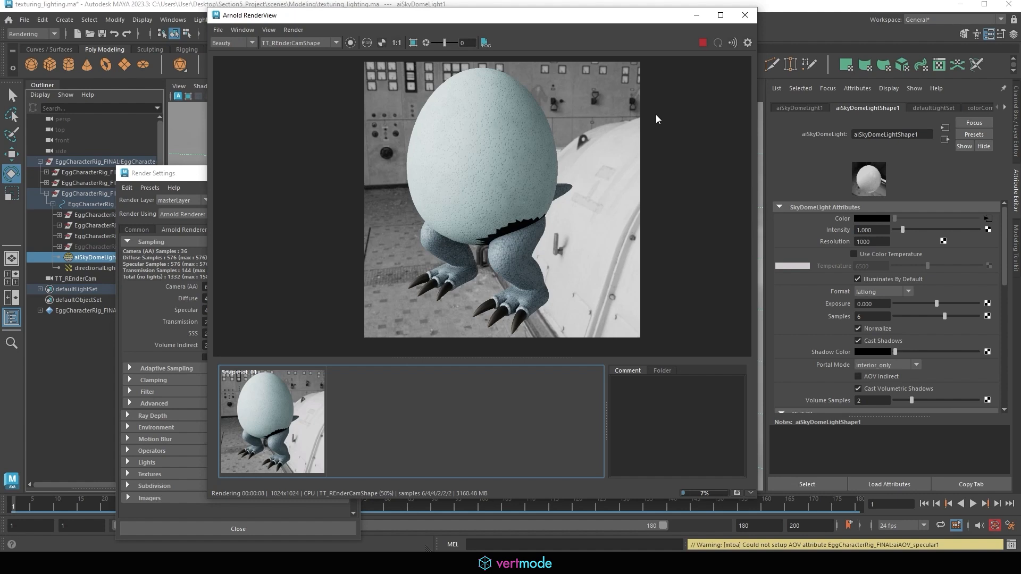
pyautogui.click(703, 42)
# Set the Camera (AA) samples to 3 in the Arnold render settings.
pyautogui.click(169, 282)
pyautogui.click(208, 288)
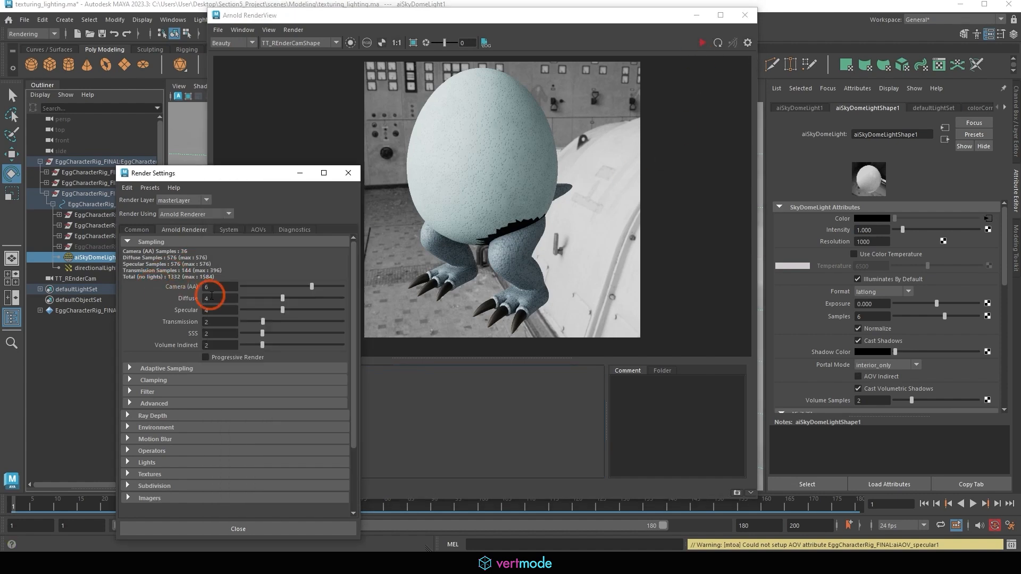
pyautogui.click(176, 287)
pyautogui.write('3')
pyautogui.press('Return')
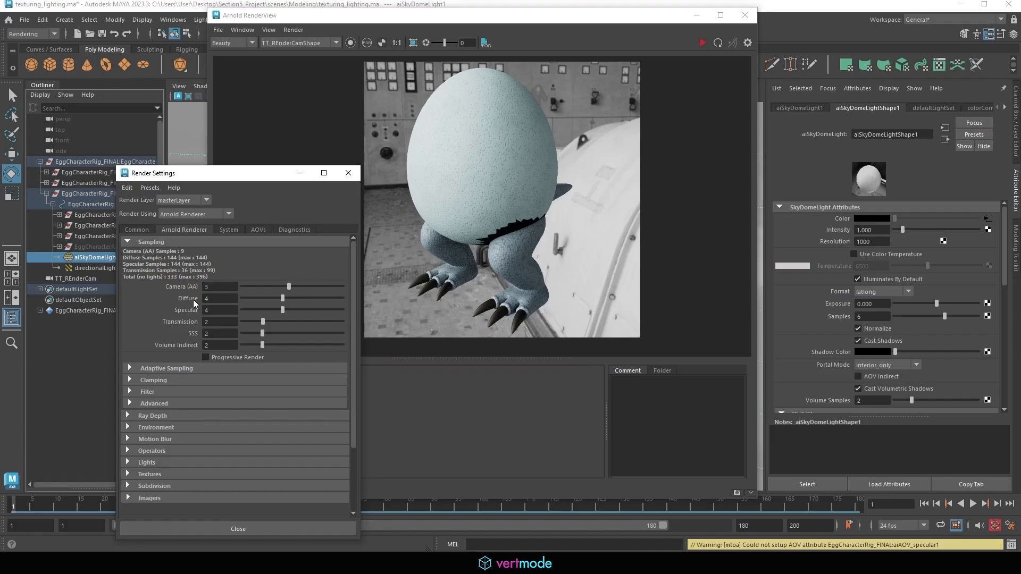
# Reopen the Arnold RenderView and render the frame again to check the noise with the reduced camera samples.
pyautogui.click(745, 15)
pyautogui.click(392, 19)
pyautogui.click(414, 37)
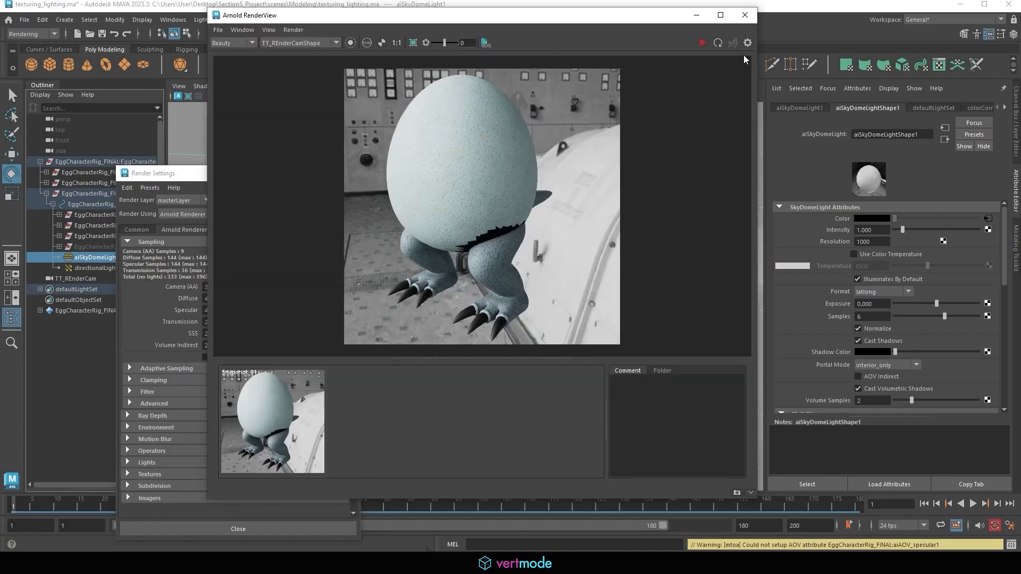
pyautogui.click(744, 17)
pyautogui.click(392, 20)
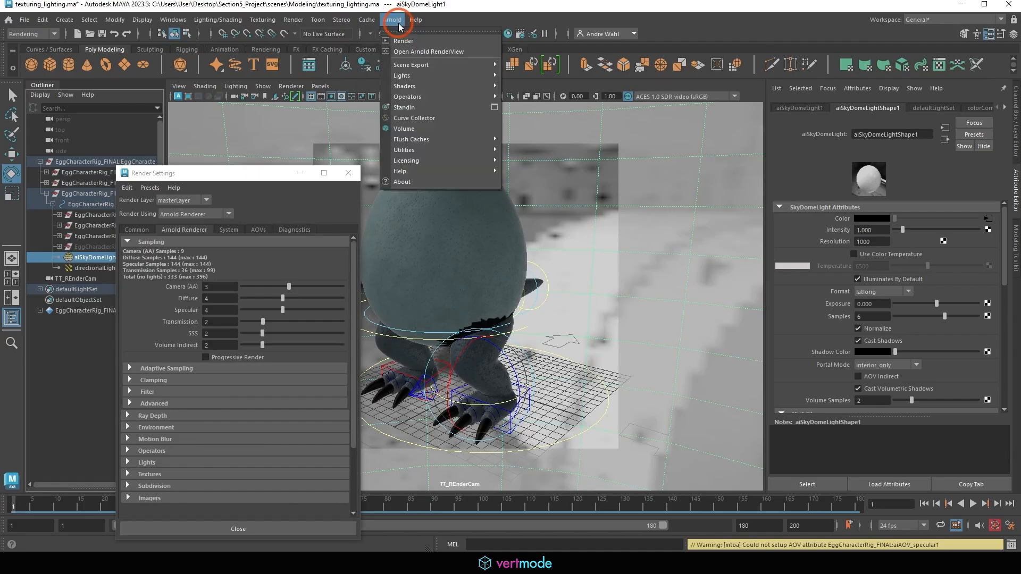
pyautogui.click(408, 52)
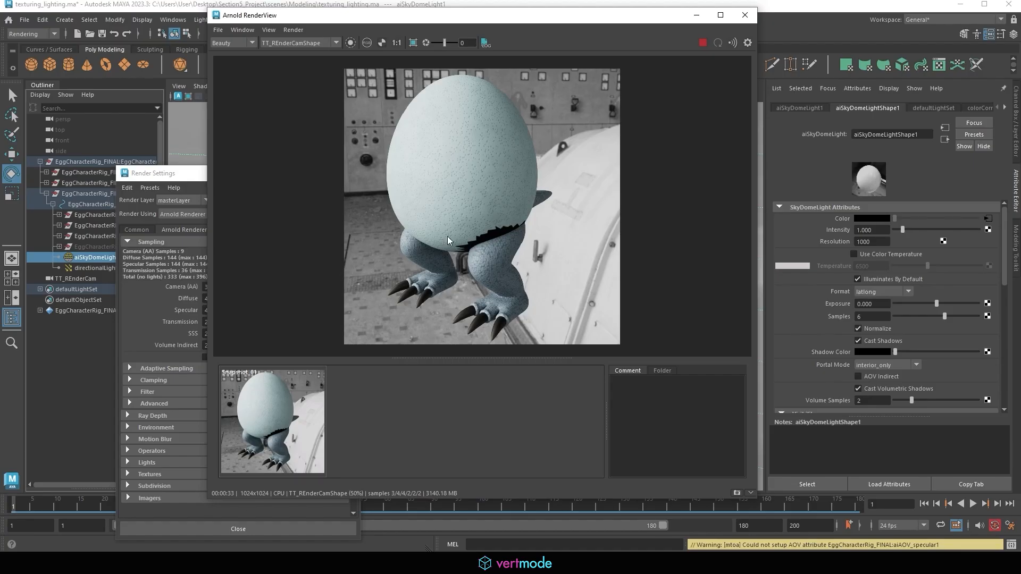
# Examine the egg shell, legs and claws in the finished render up close for noise, and close the RenderView.
pyautogui.scroll(5, 442, 234)
pyautogui.scroll(-2, 435, 231)
pyautogui.moveTo(531, 309); pyautogui.dragTo(460, 144)
pyautogui.moveTo(563, 279); pyautogui.dragTo(509, 190)
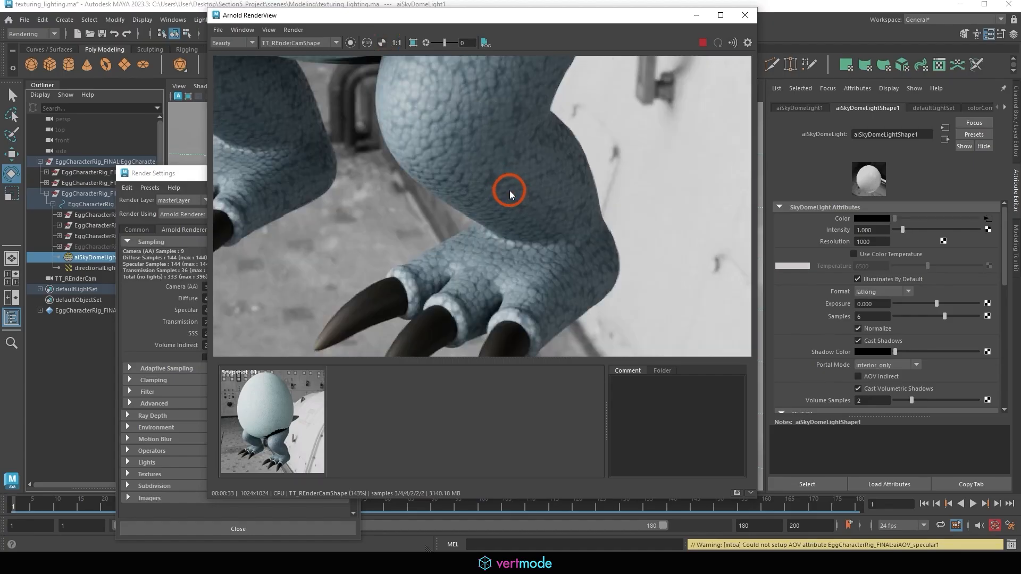
pyautogui.scroll(1, 510, 191)
pyautogui.moveTo(576, 206); pyautogui.dragTo(611, 195)
pyautogui.moveTo(543, 204); pyautogui.dragTo(539, 362)
pyautogui.scroll(-1, 551, 126)
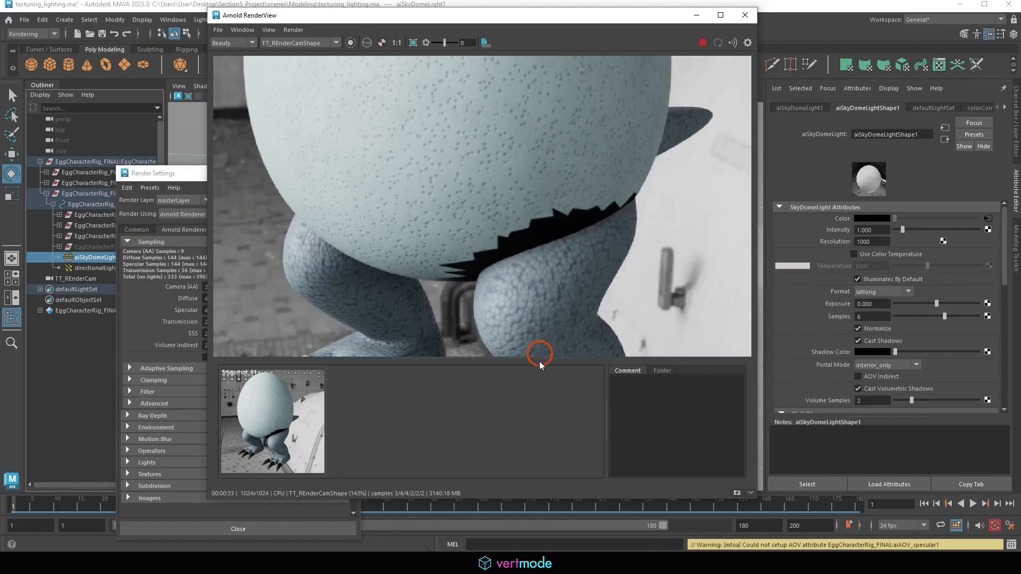
pyautogui.moveTo(520, 146)
pyautogui.mouseDown()
pyautogui.moveTo(550, 362)
pyautogui.moveTo(479, 299)
pyautogui.mouseUp()
pyautogui.moveTo(513, 181); pyautogui.dragTo(522, 118)
pyautogui.moveTo(494, 295)
pyautogui.mouseDown()
pyautogui.moveTo(540, 119)
pyautogui.moveTo(523, 183)
pyautogui.mouseUp()
pyautogui.scroll(-3, 541, 117)
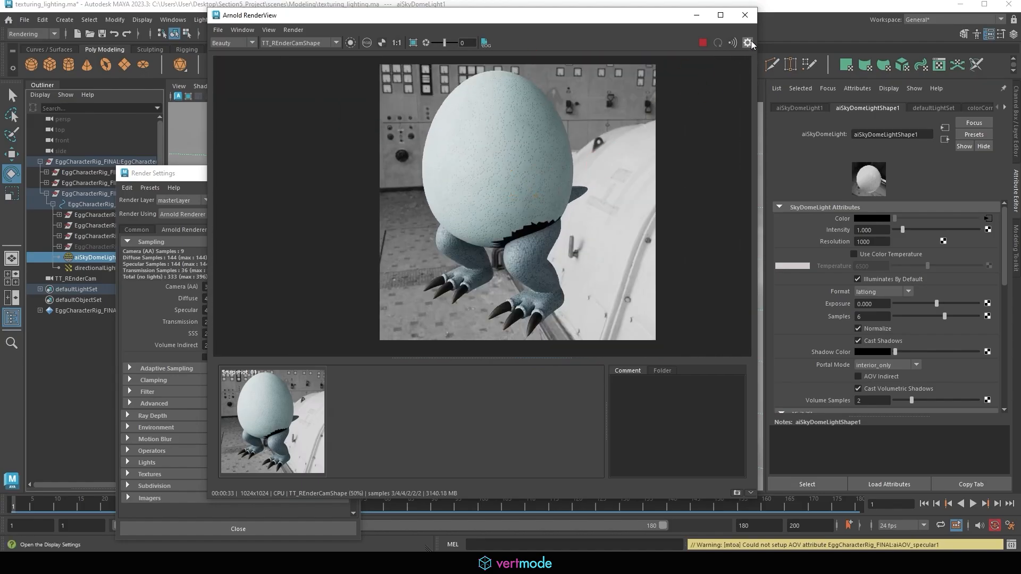
pyautogui.click(750, 19)
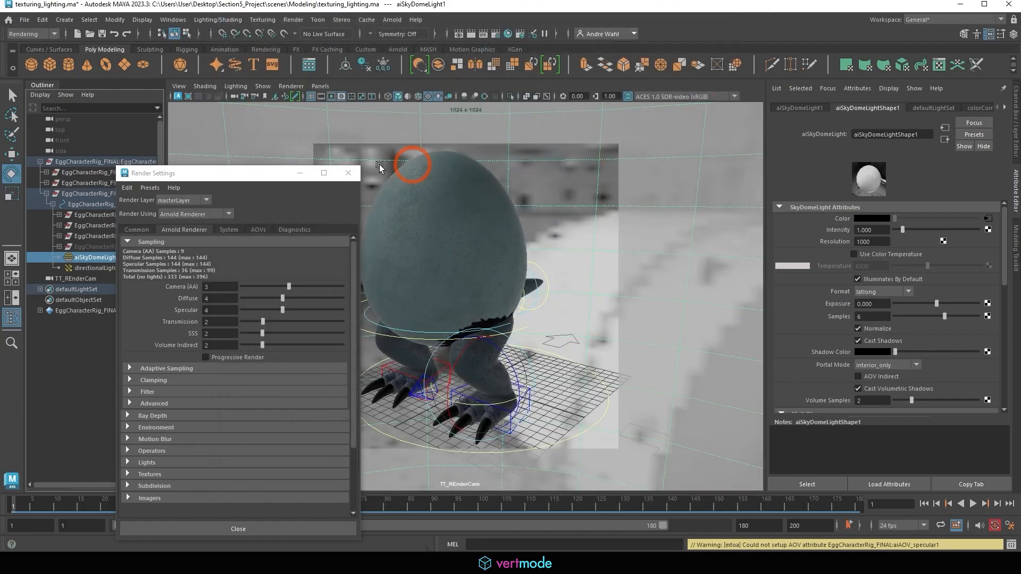
# Save the scene and close the render settings.
pyautogui.click(24, 19)
pyautogui.click(40, 66)
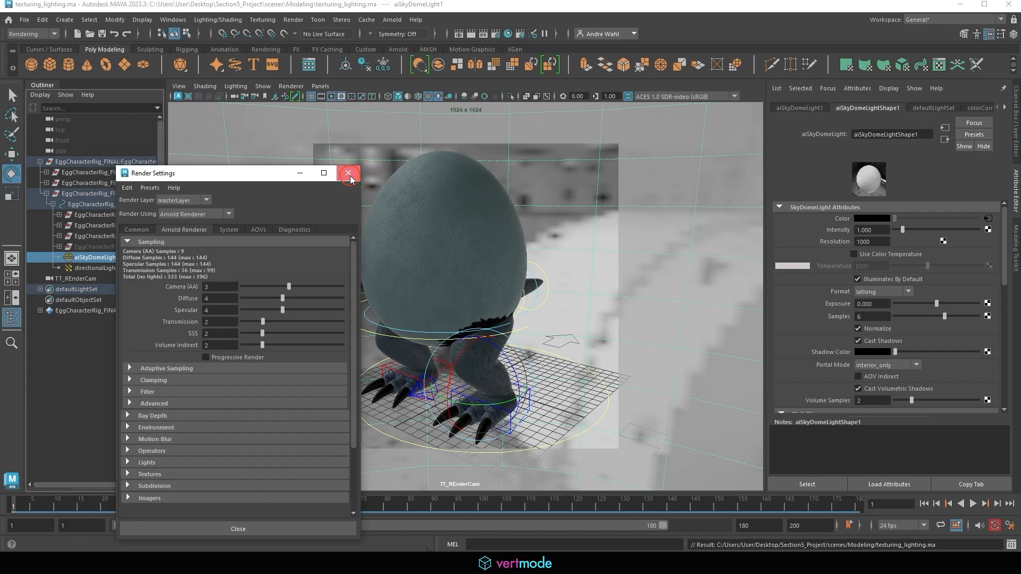
pyautogui.click(349, 173)
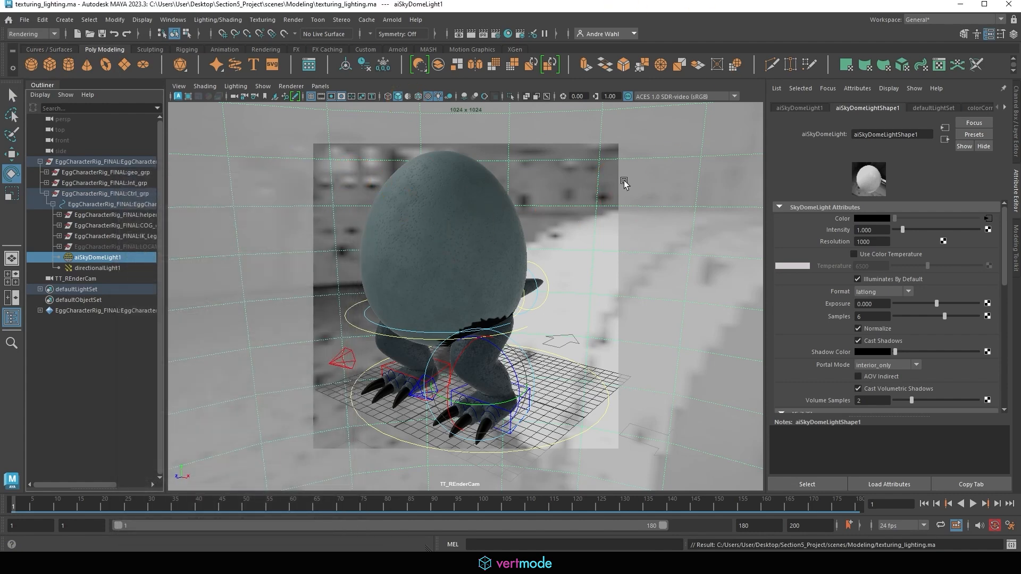
# Reopen the render settings and set the compression of the EXR file output to none.
pyautogui.click(497, 31)
pyautogui.click(285, 178)
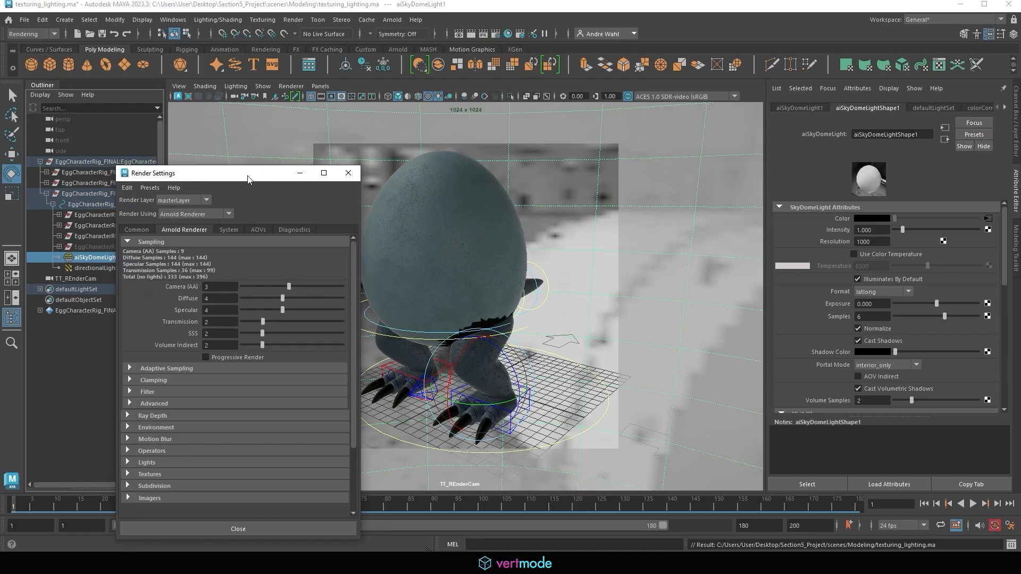
pyautogui.moveTo(286, 177); pyautogui.dragTo(525, 68)
pyautogui.click(374, 114)
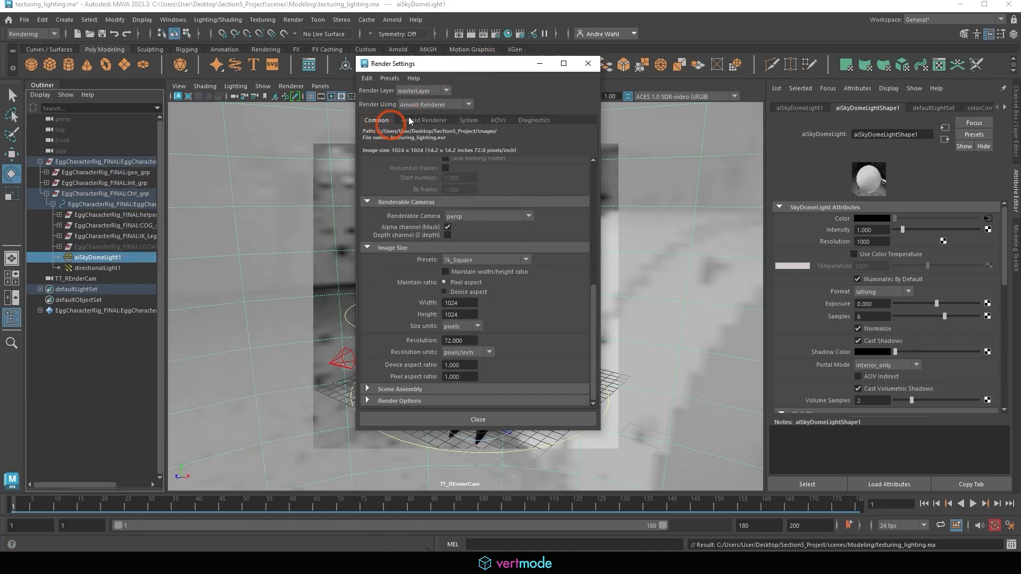
pyautogui.scroll(5, 468, 244)
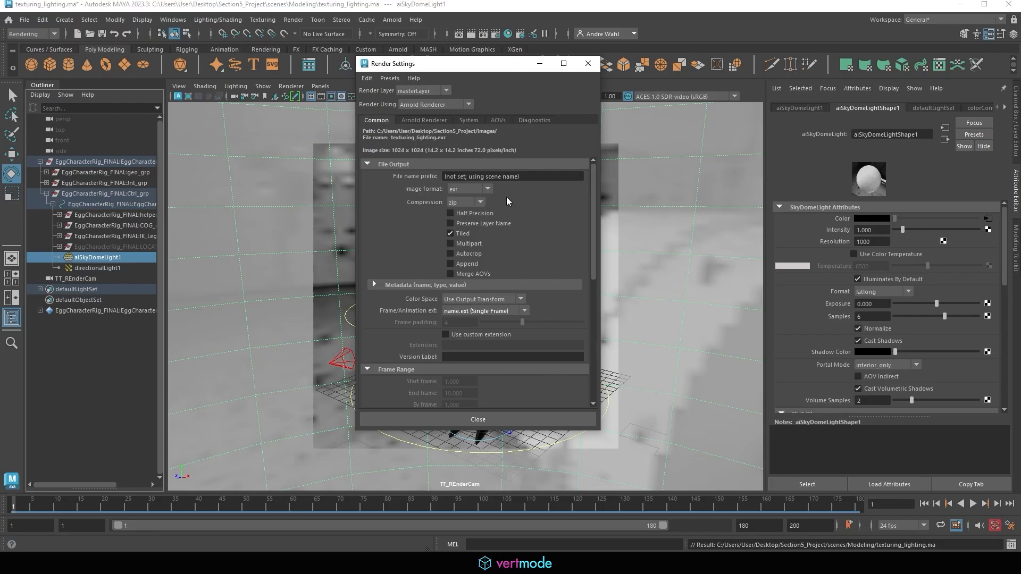
pyautogui.click(477, 202)
pyautogui.click(480, 211)
# Reopen the Arnold RenderView, start a live render of the frame, and stop it.
pyautogui.click(392, 19)
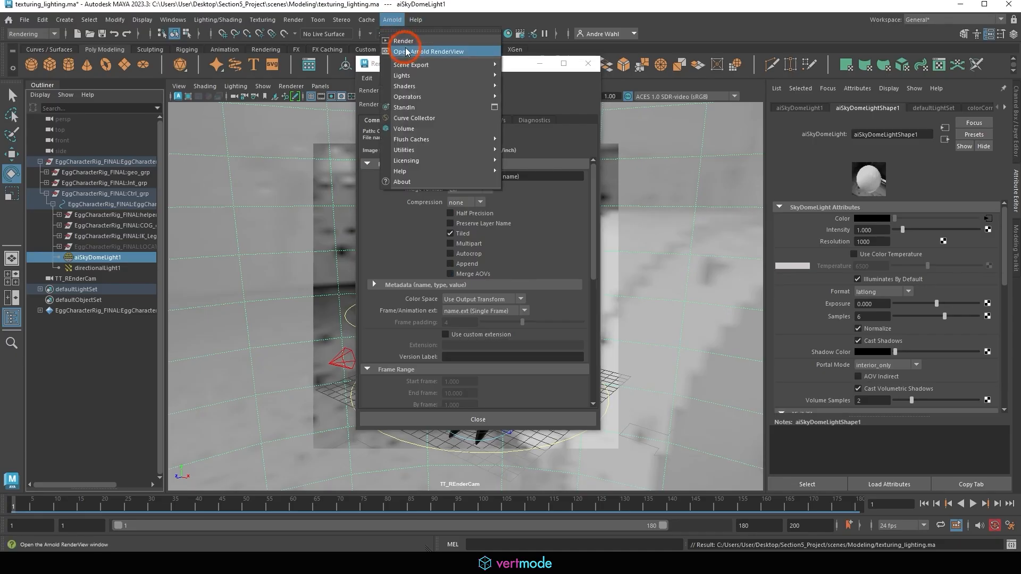
pyautogui.click(415, 48)
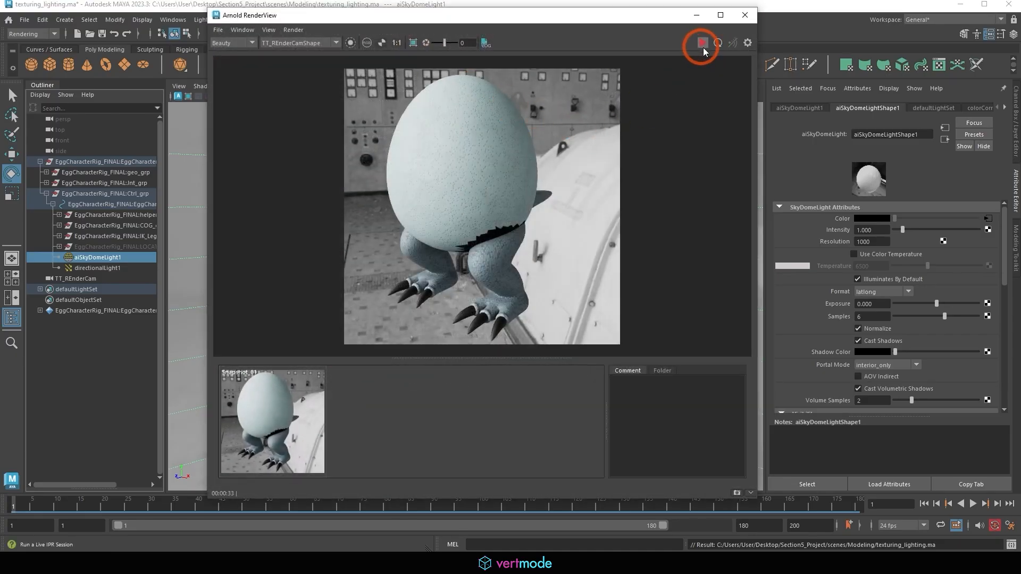
pyautogui.click(702, 42)
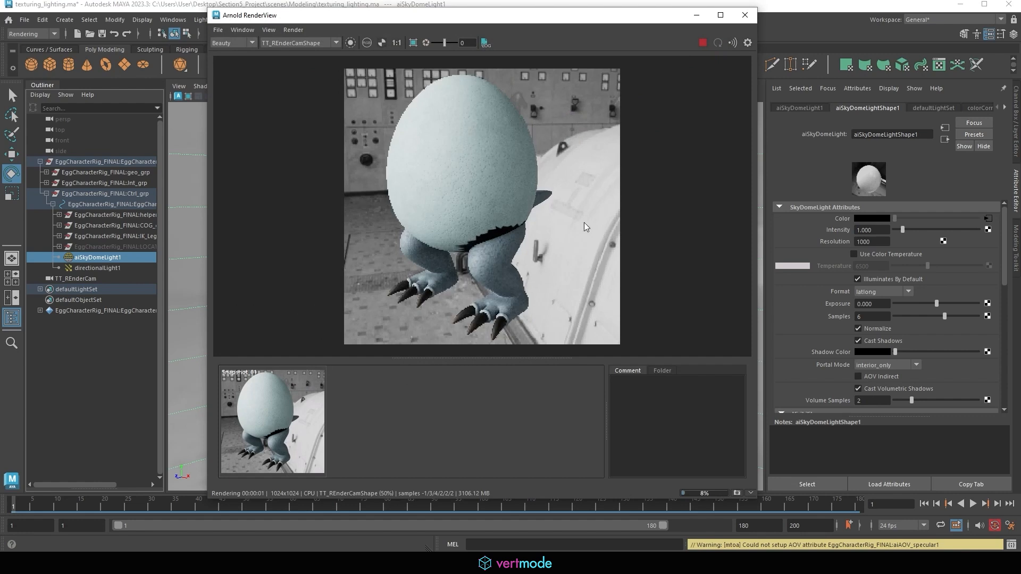
pyautogui.click(702, 42)
pyautogui.moveTo(340, 15); pyautogui.dragTo(450, 21)
pyautogui.click(308, 134)
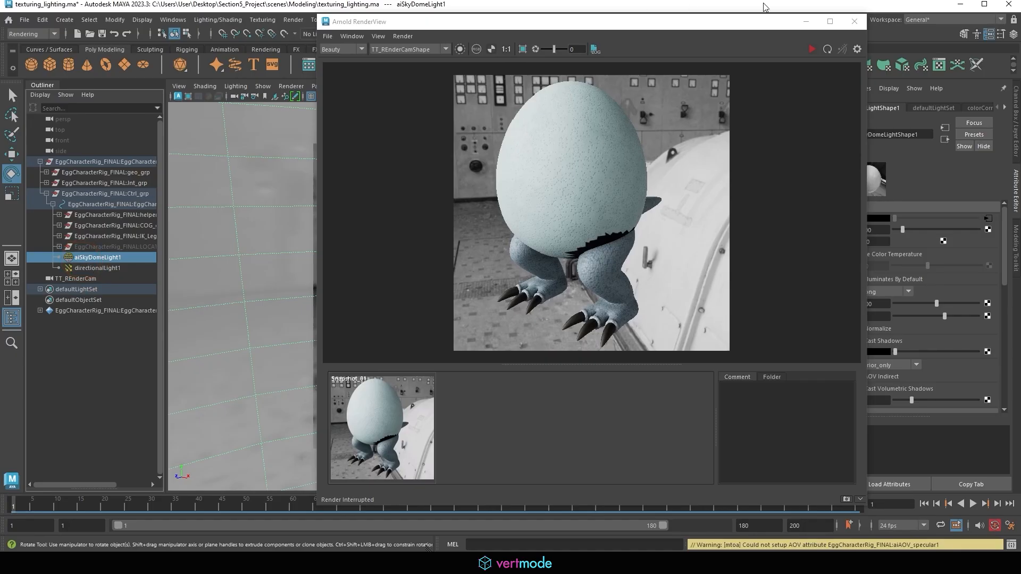
# Set aiSkyDomeLight1's Camera visibility to 0, render the frame to check the background, and stop the render.
pyautogui.moveTo(742, 24); pyautogui.dragTo(349, 18)
pyautogui.click(900, 250)
pyautogui.scroll(-5, 900, 250)
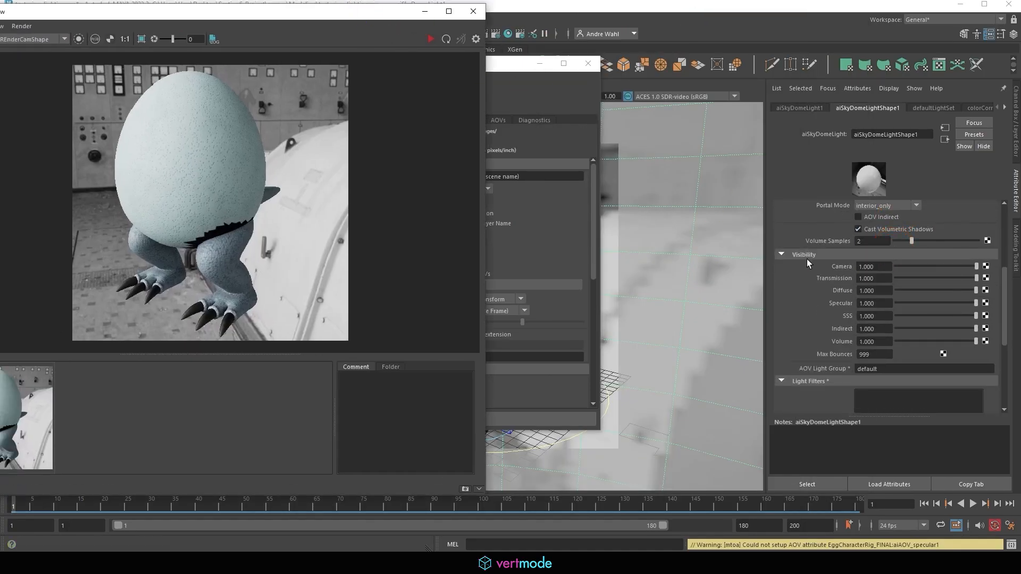
pyautogui.moveTo(934, 267); pyautogui.dragTo(840, 261)
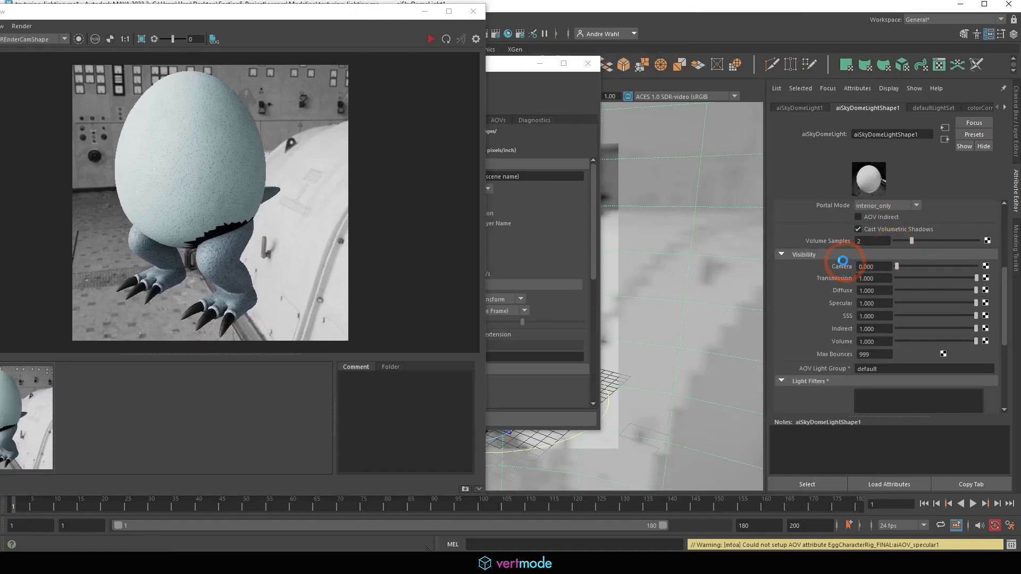
pyautogui.click(431, 40)
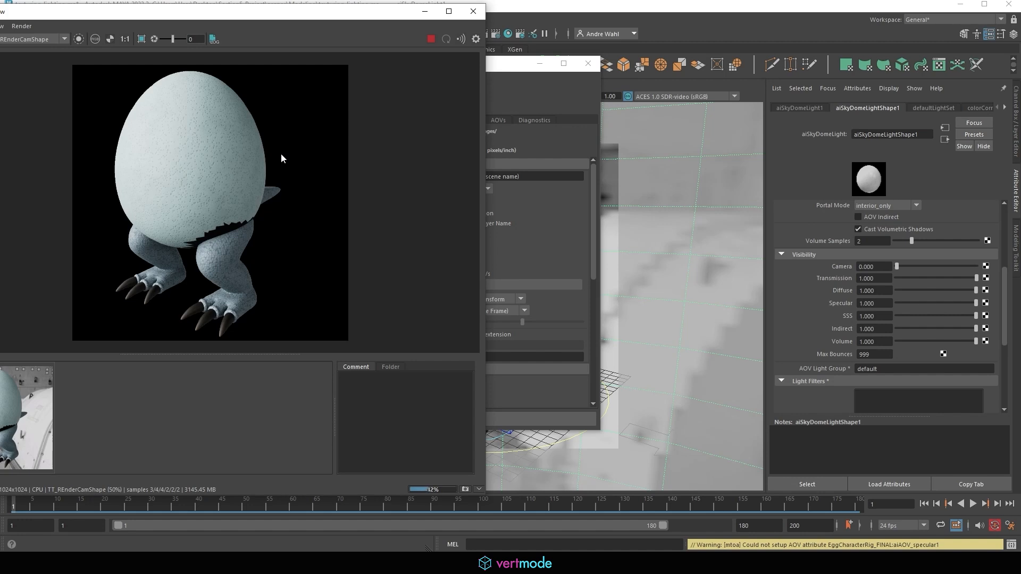
pyautogui.click(431, 39)
# Add diffuse and specular to the active AOVs in the render settings.
pyautogui.click(498, 73)
pyautogui.click(502, 123)
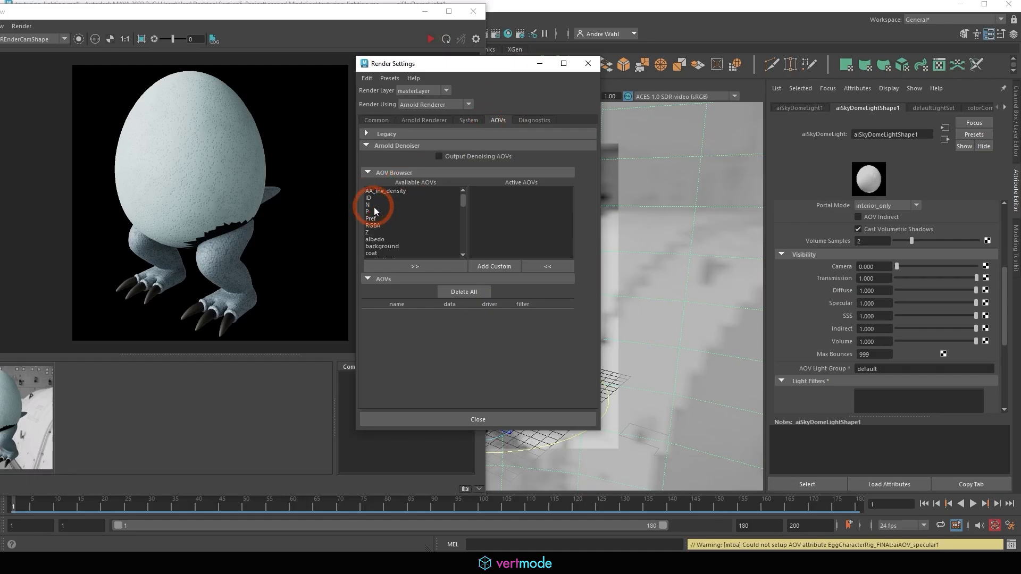
pyautogui.scroll(-3, 388, 210)
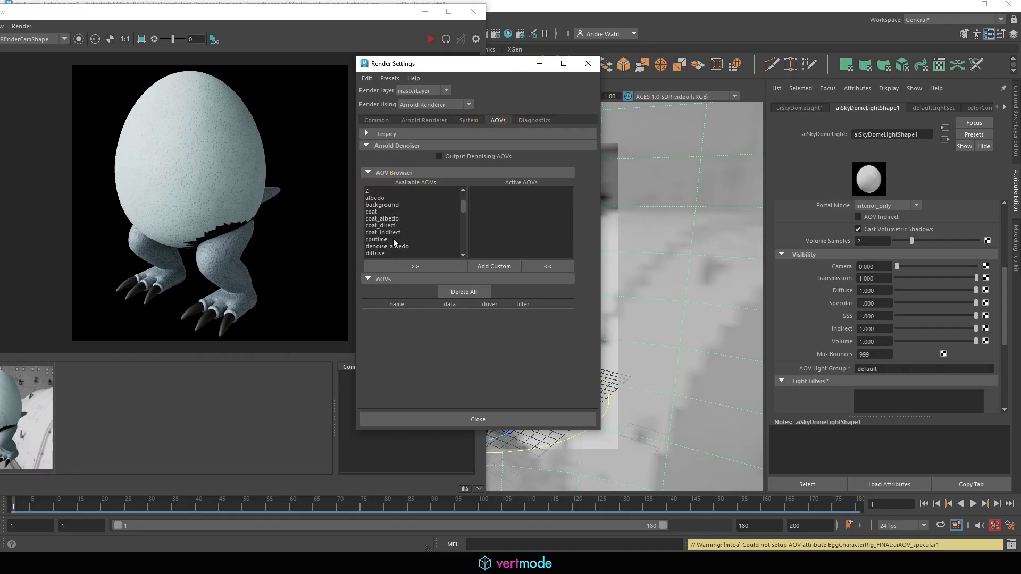
pyautogui.click(375, 253)
pyautogui.click(415, 265)
pyautogui.scroll(-3, 414, 210)
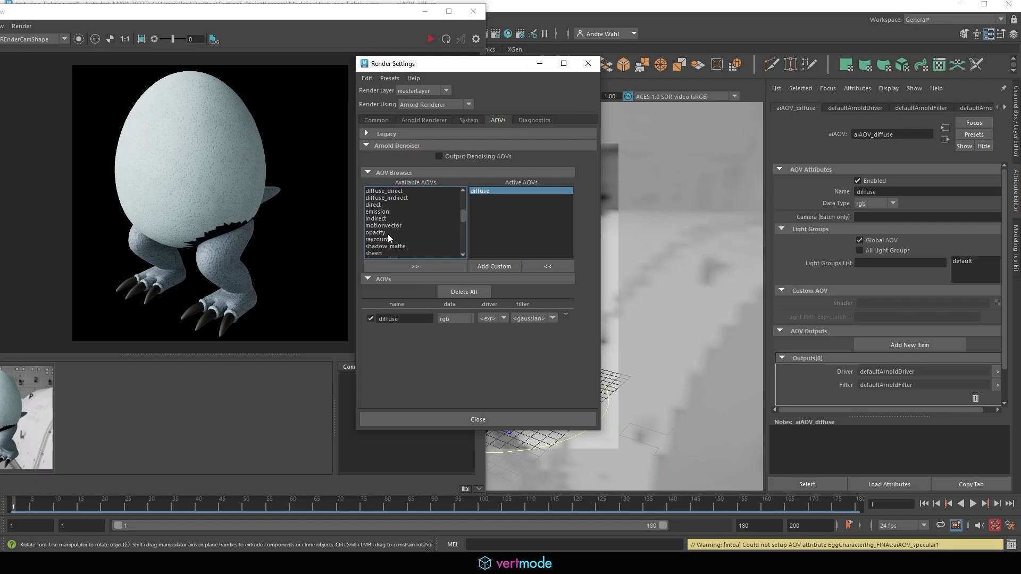
pyautogui.scroll(-2, 388, 234)
pyautogui.click(386, 238)
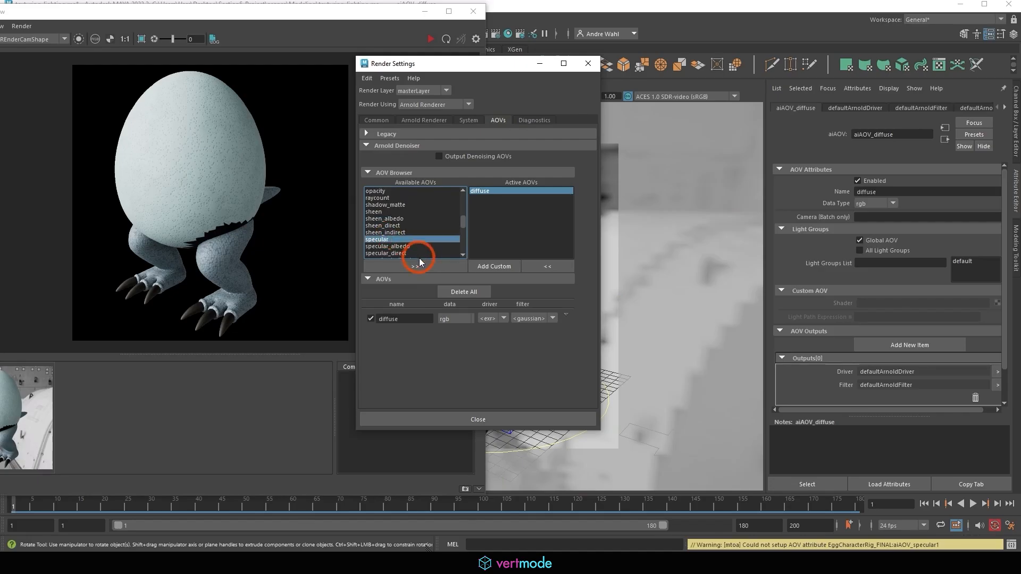
pyautogui.click(418, 264)
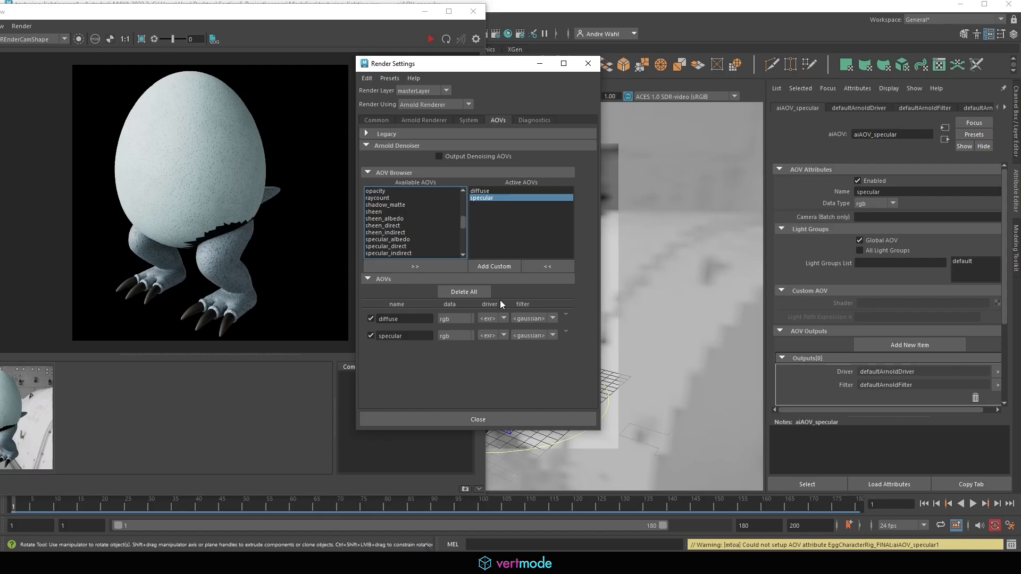
# Create a custom AOV named AO.
pyautogui.click(497, 264)
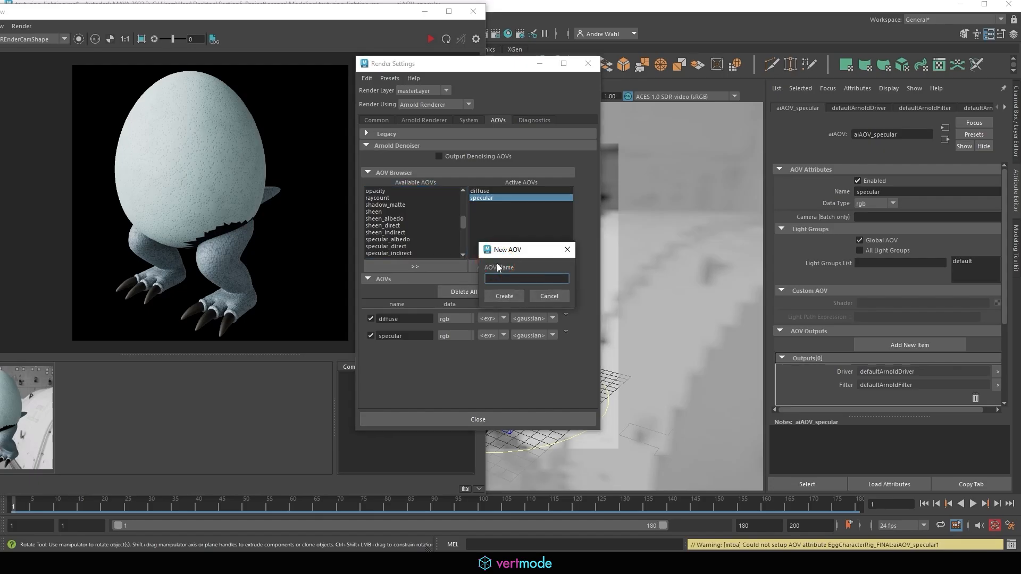
pyautogui.write('AO')
pyautogui.click(503, 296)
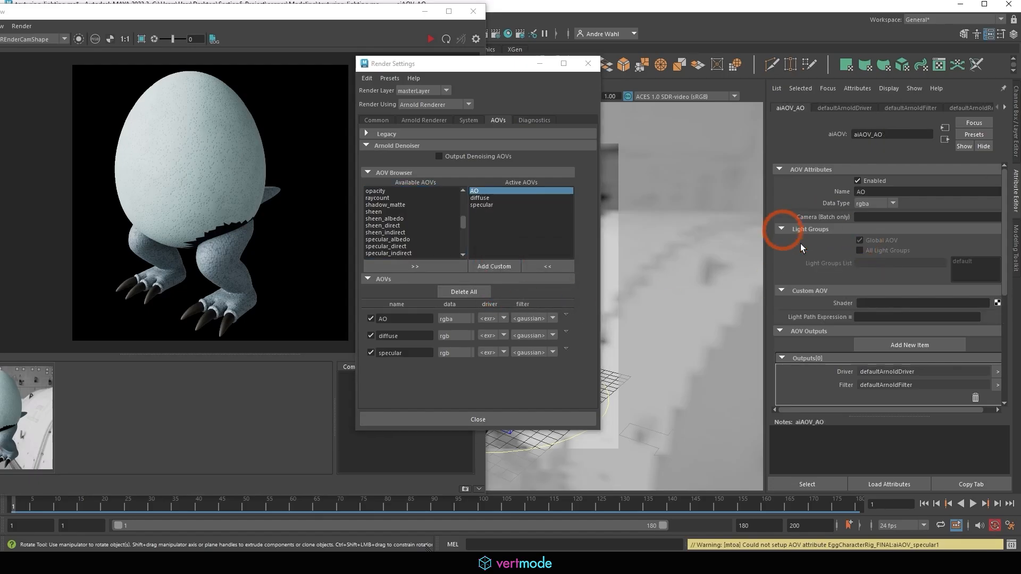
# Assign an aiAmbientOcclusion shader to the AO AOV and set its samples to 6.
pyautogui.click(997, 302)
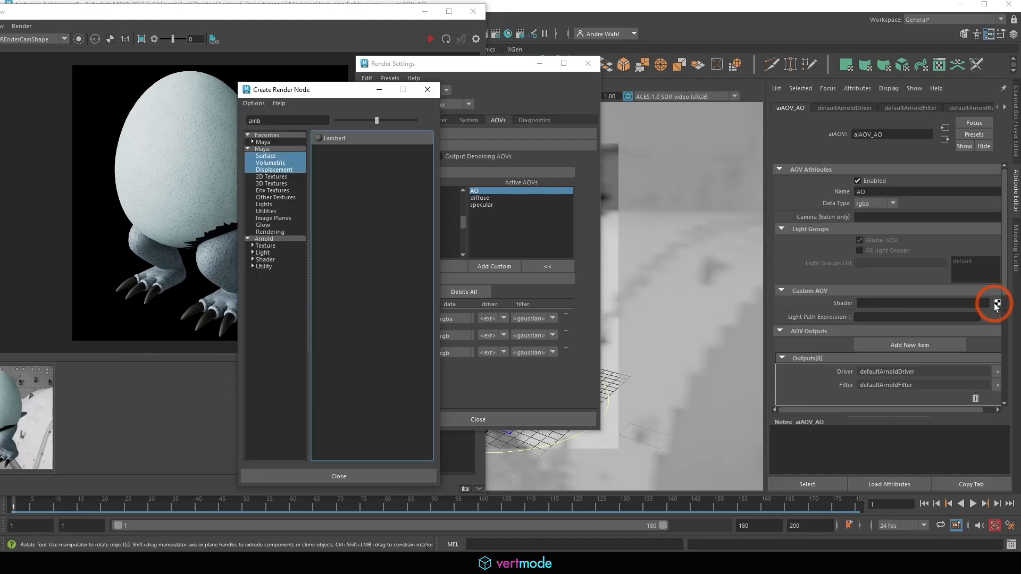
pyautogui.click(270, 239)
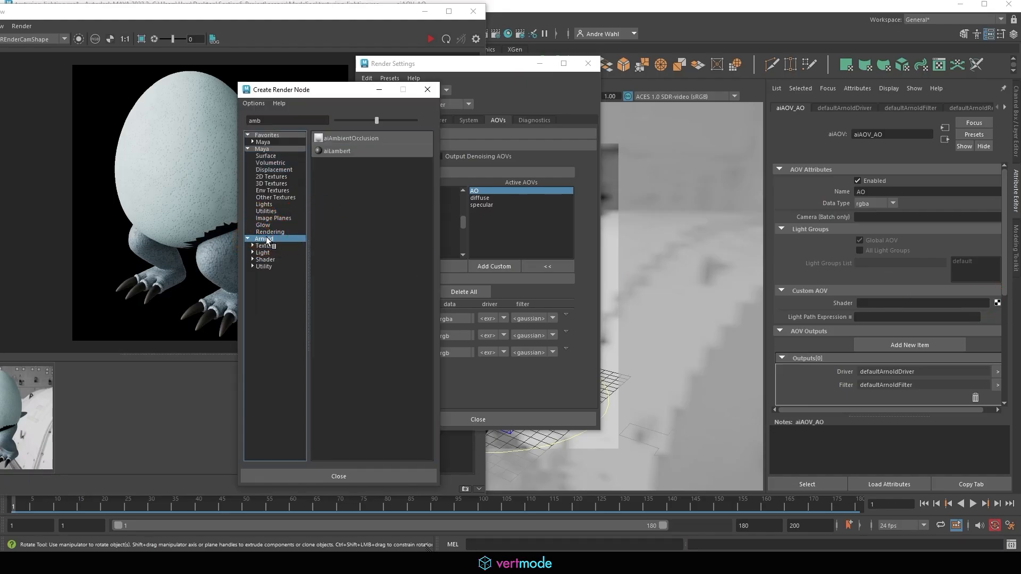
pyautogui.doubleClick(265, 120)
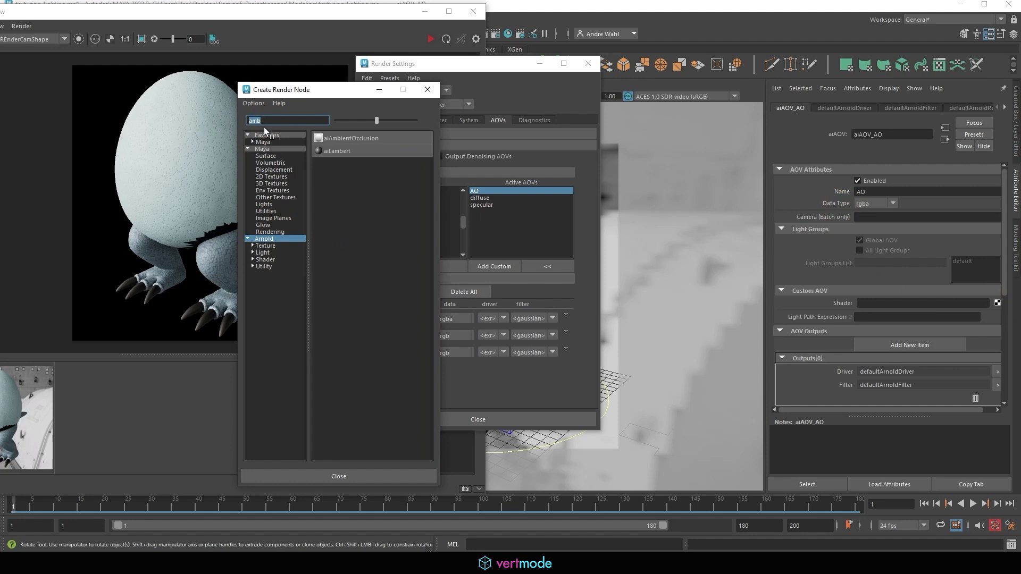
pyautogui.click(351, 138)
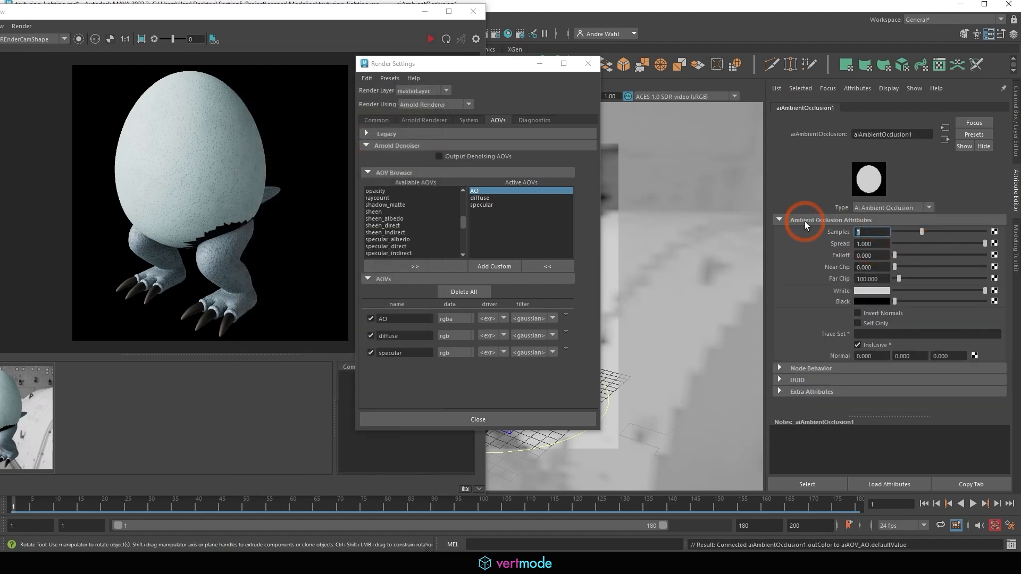
pyautogui.write('6')
pyautogui.press('Return')
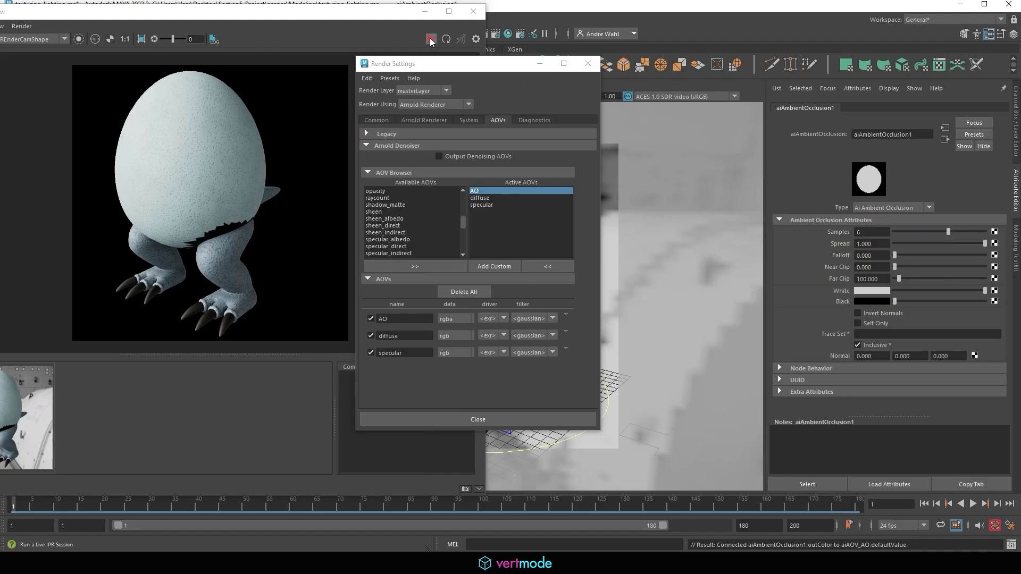
# Render the frame and review the AO, diffuse and specular passes, returning the display to Beauty.
pyautogui.moveTo(353, 10); pyautogui.dragTo(506, 11)
pyautogui.click(112, 37)
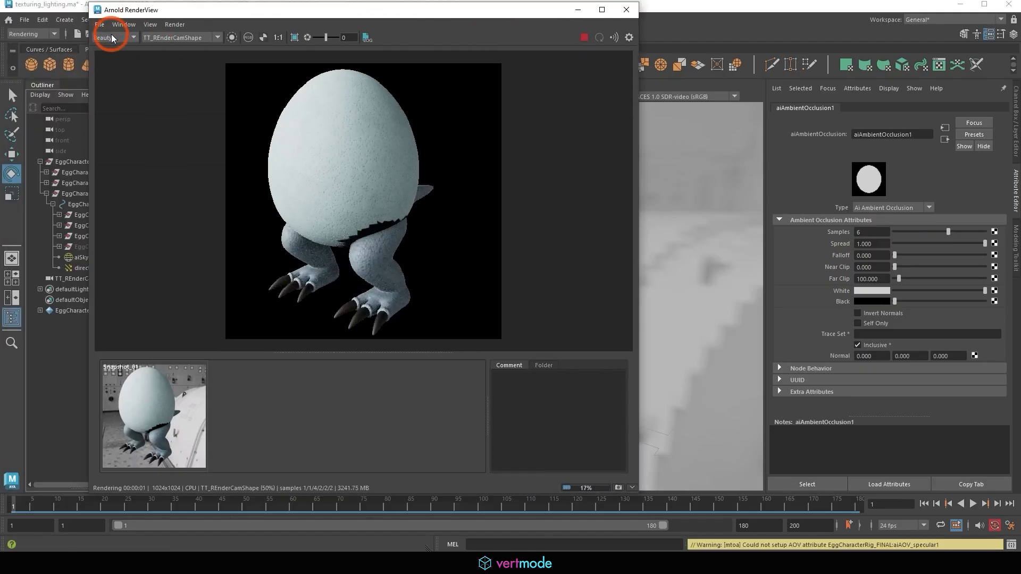
pyautogui.click(108, 55)
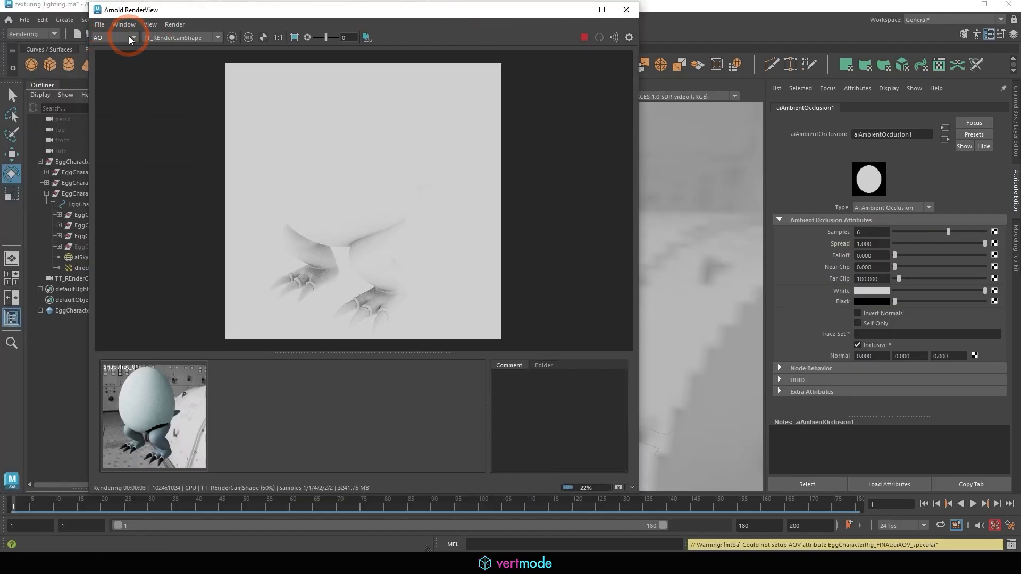
pyautogui.click(129, 39)
pyautogui.click(114, 61)
pyautogui.click(110, 38)
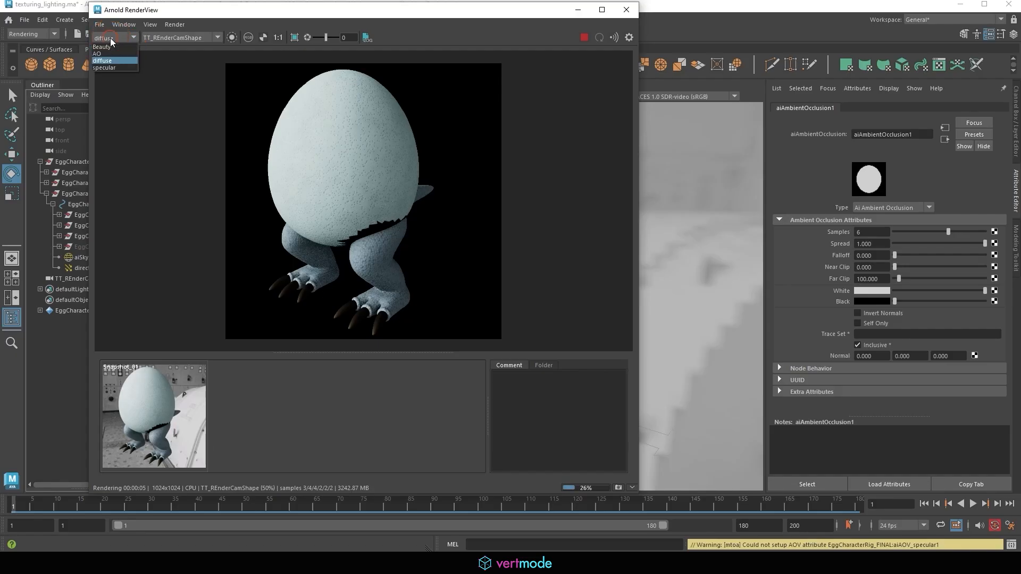
pyautogui.click(104, 67)
pyautogui.click(105, 42)
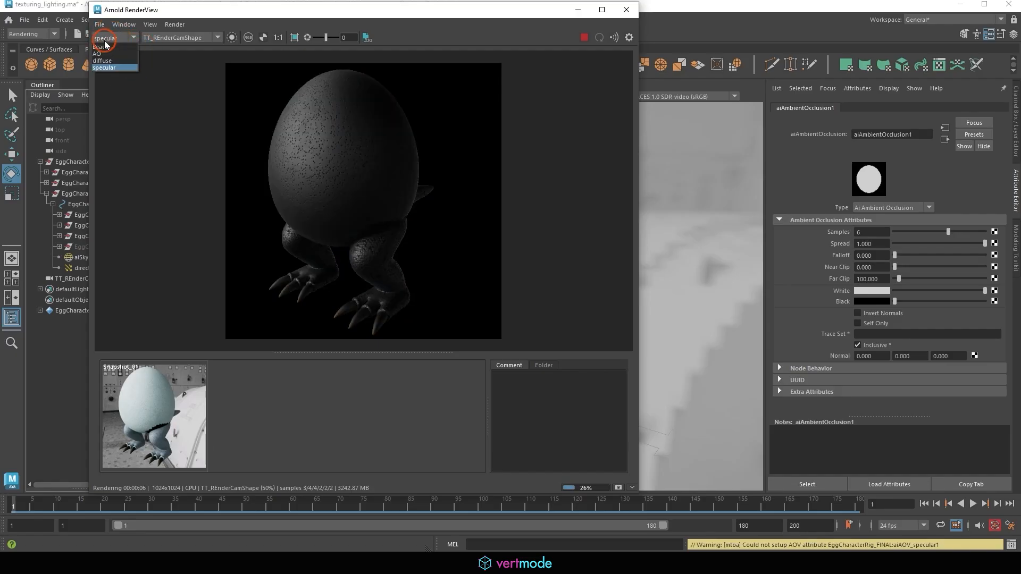
pyautogui.click(102, 47)
pyautogui.click(373, 179)
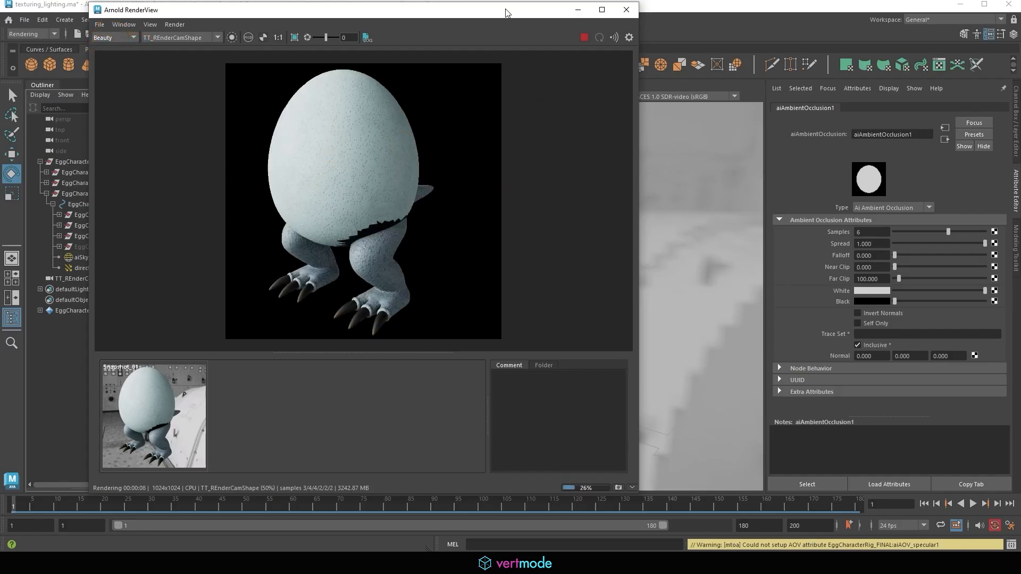
# Enable Merge AOVs in the common file output settings so all passes go into one EXR.
pyautogui.moveTo(506, 13); pyautogui.dragTo(785, 51)
pyautogui.click(496, 34)
pyautogui.moveTo(390, 52); pyautogui.dragTo(220, 57)
pyautogui.click(203, 114)
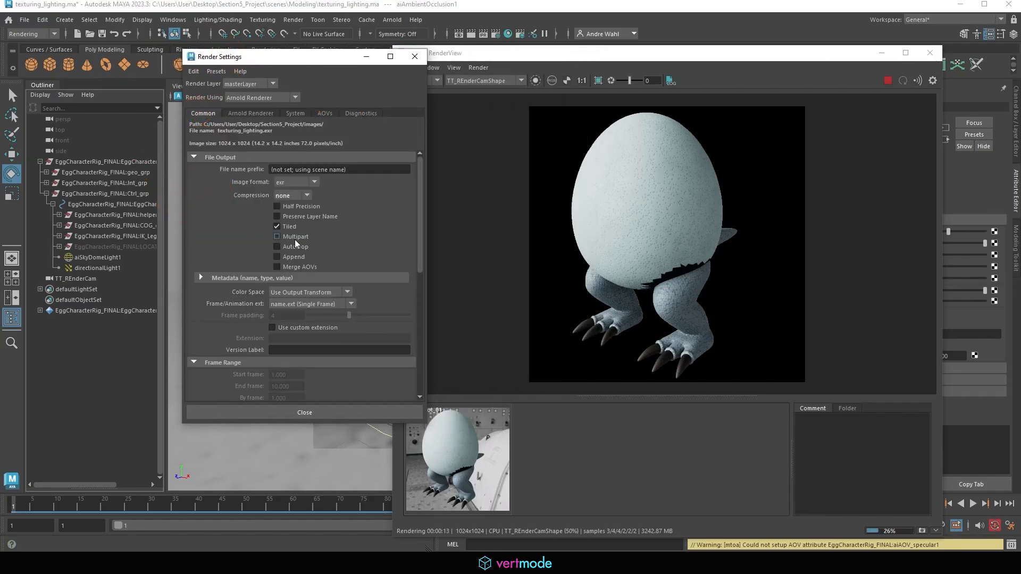
pyautogui.click(294, 268)
# Set the frame/animation extension to name.#.ext and the render range's end frame to 180.
pyautogui.click(297, 306)
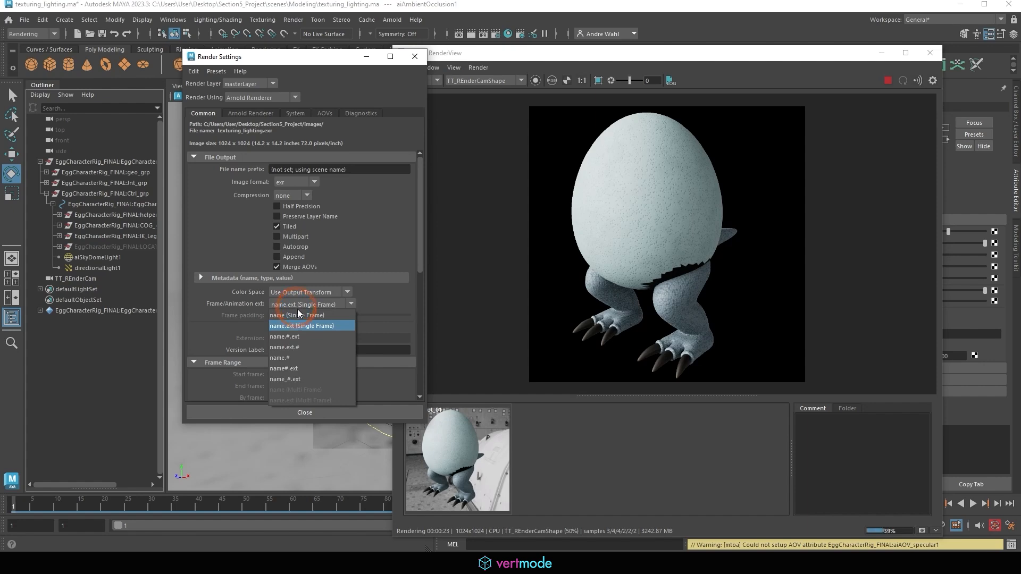
pyautogui.click(306, 310)
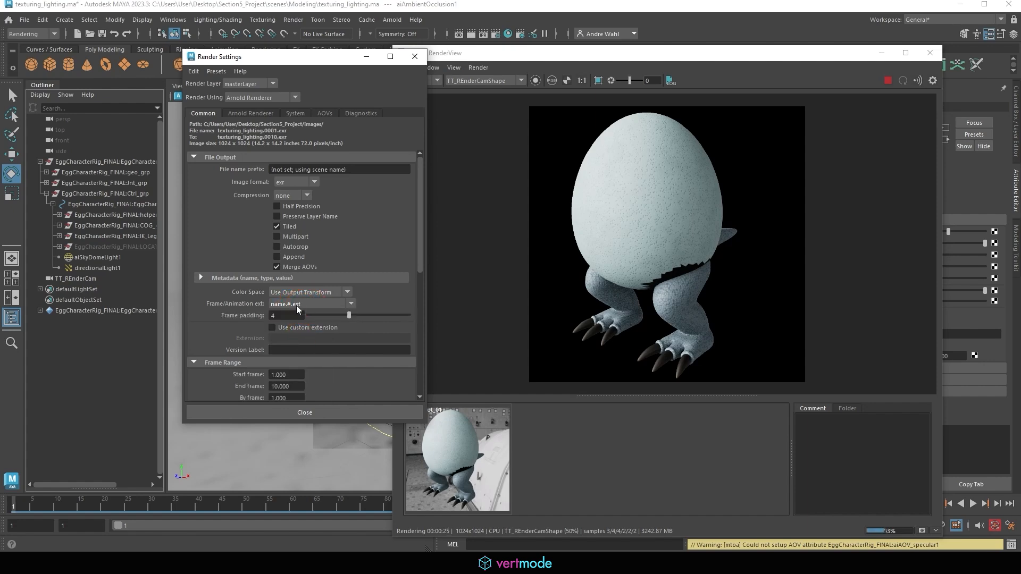
pyautogui.moveTo(685, 50); pyautogui.dragTo(715, 41)
pyautogui.click(770, 267)
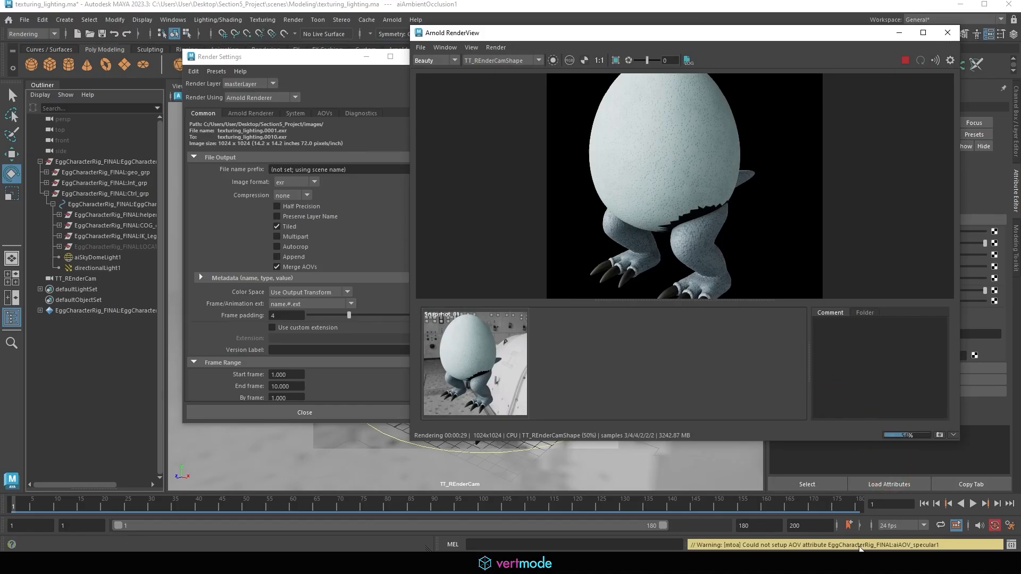
pyautogui.click(228, 384)
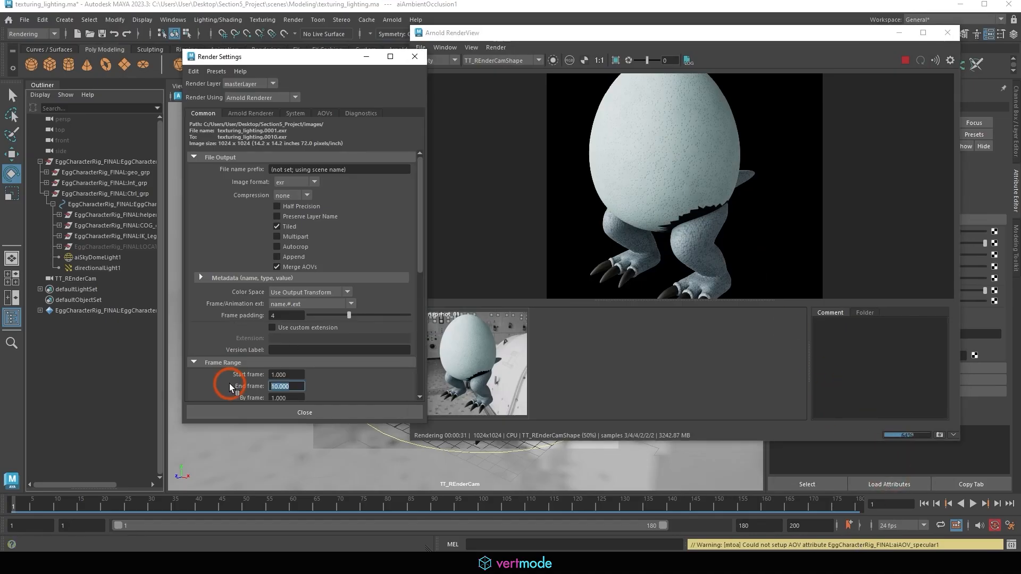
pyautogui.write('180')
pyautogui.press('Return')
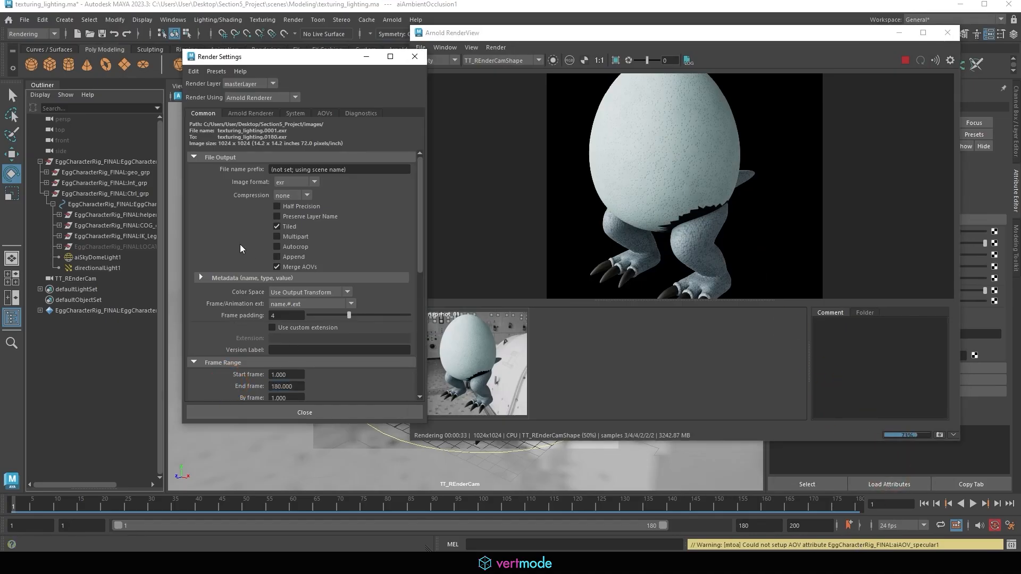
# Choose TT_REnderCam as the renderable camera in the common render settings.
pyautogui.scroll(-5, 240, 244)
pyautogui.click(286, 244)
pyautogui.click(292, 268)
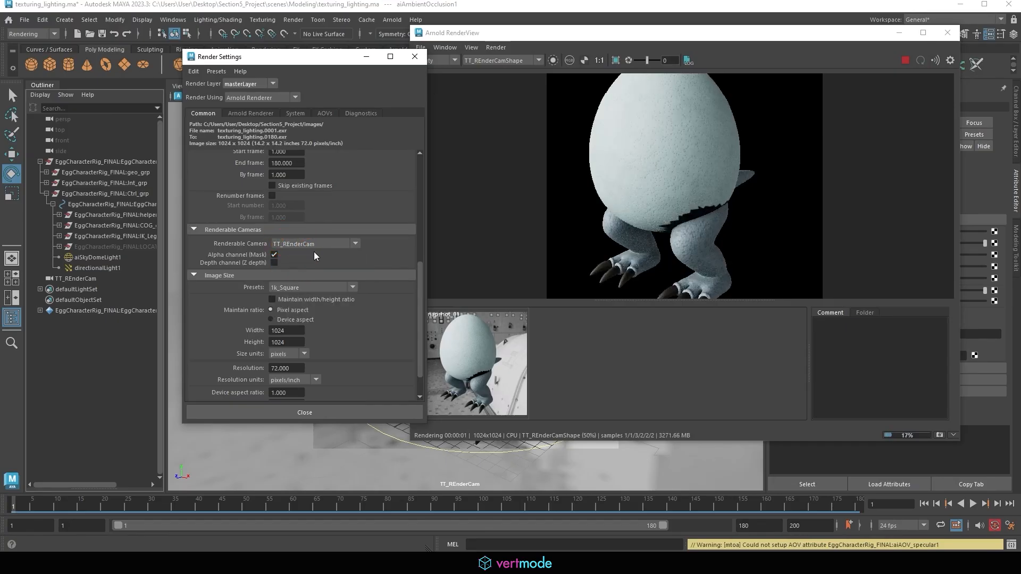
pyautogui.scroll(3, 360, 237)
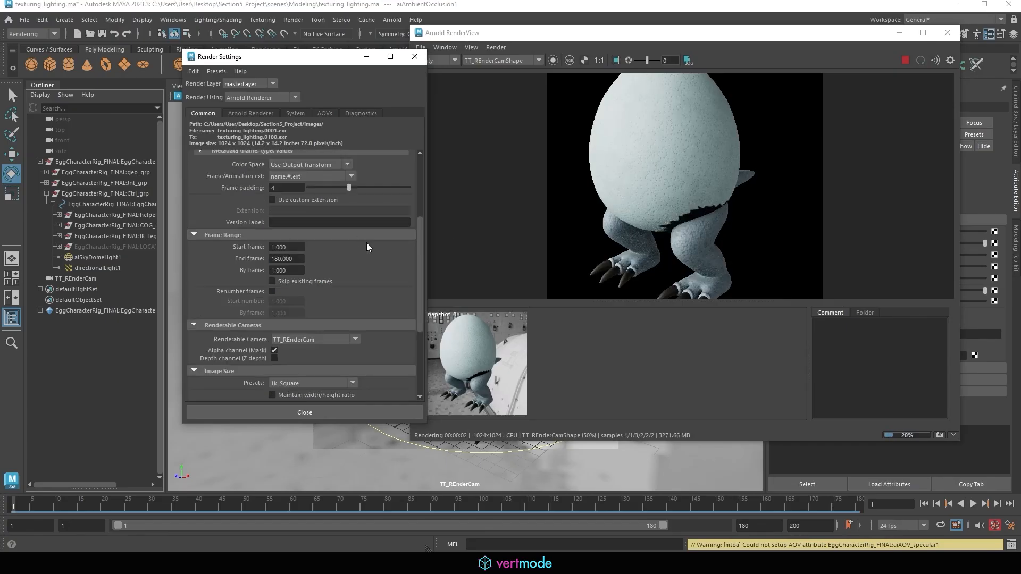
# Close the Arnold RenderView, save the scene, and close the render settings.
pyautogui.click(947, 32)
pyautogui.click(25, 19)
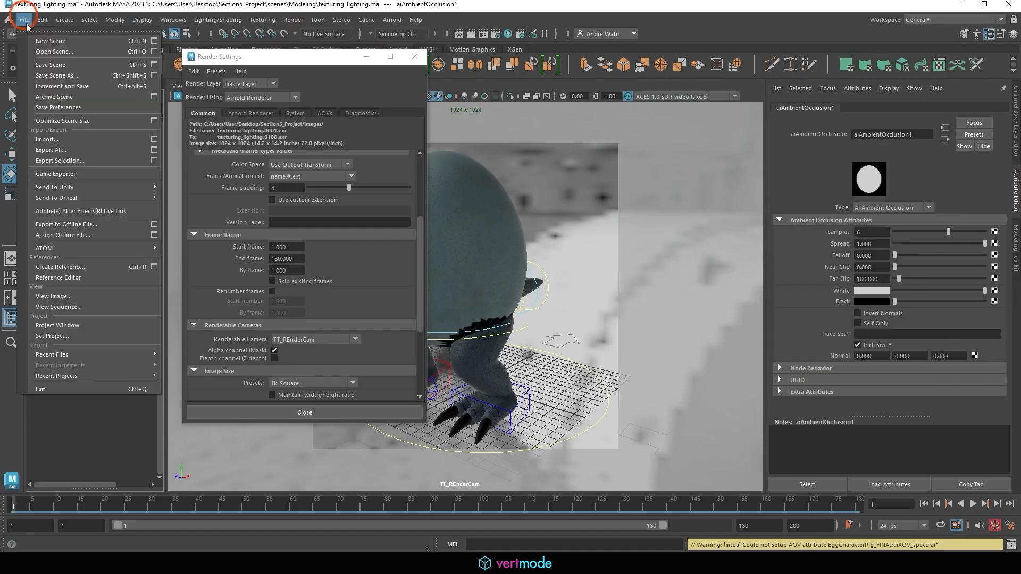
pyautogui.click(40, 56)
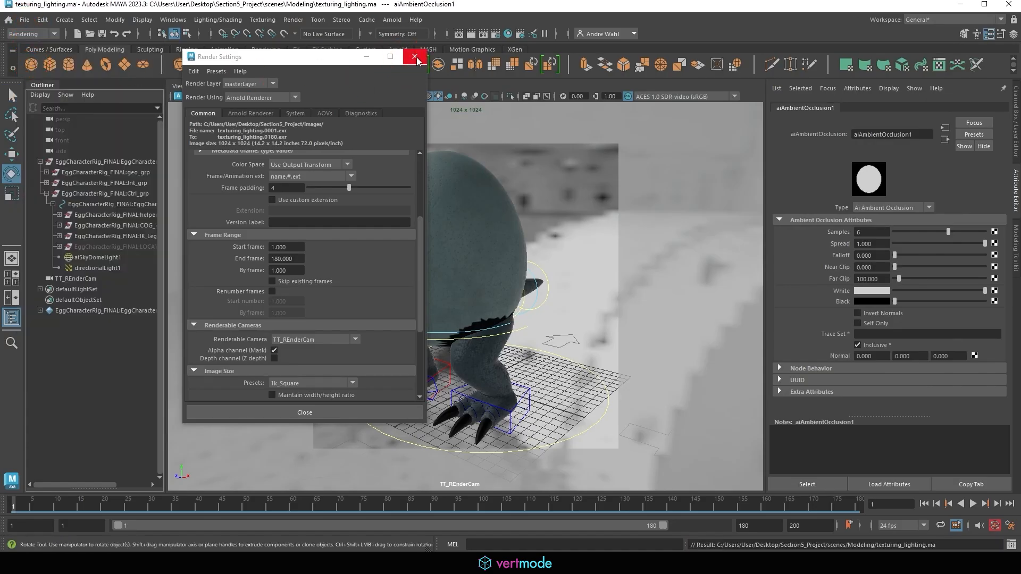
pyautogui.click(415, 57)
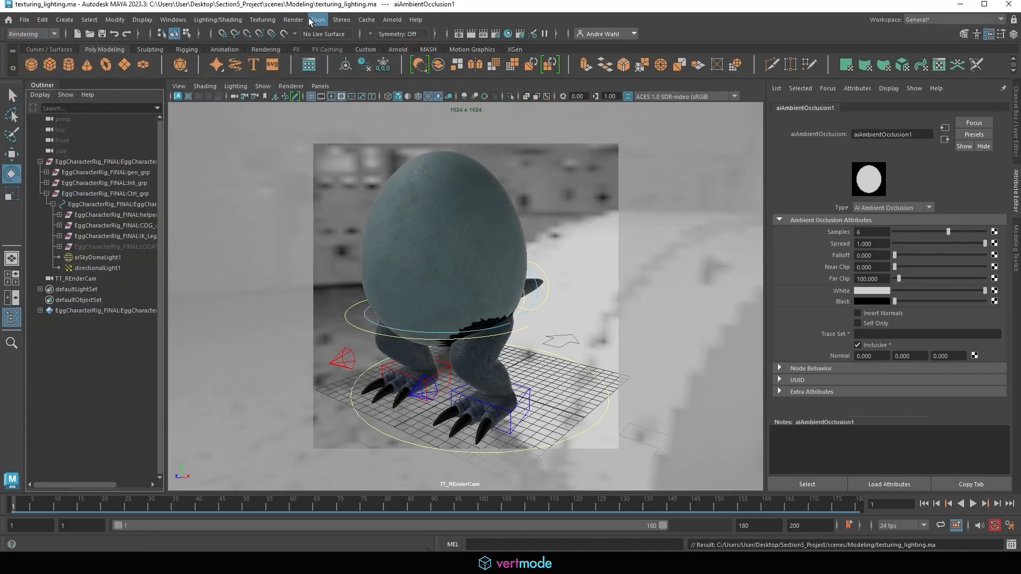
# Try to render the sequence, stop it, and render the frame from TT_REnderCam instead.
pyautogui.click(288, 21)
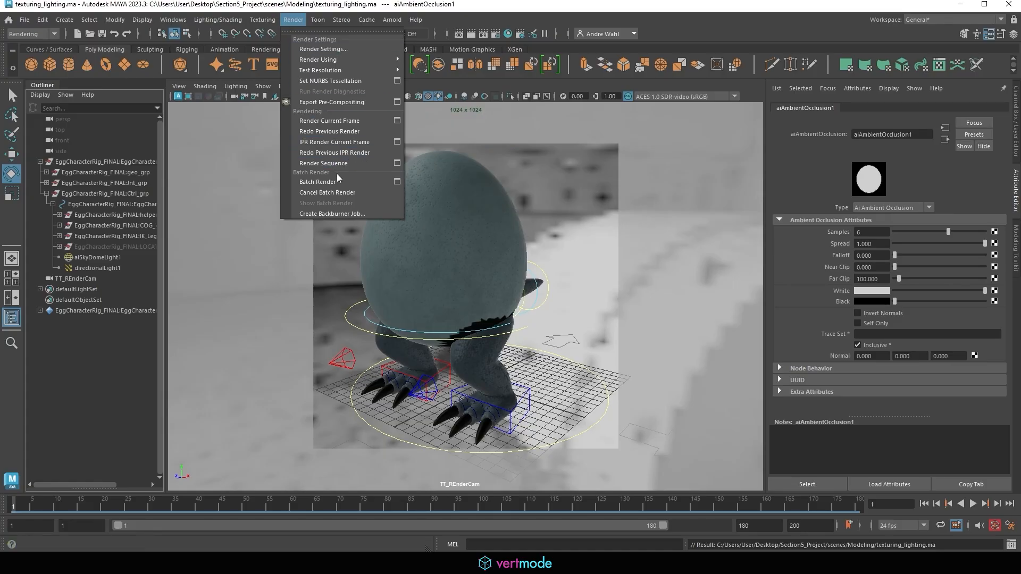
pyautogui.click(327, 163)
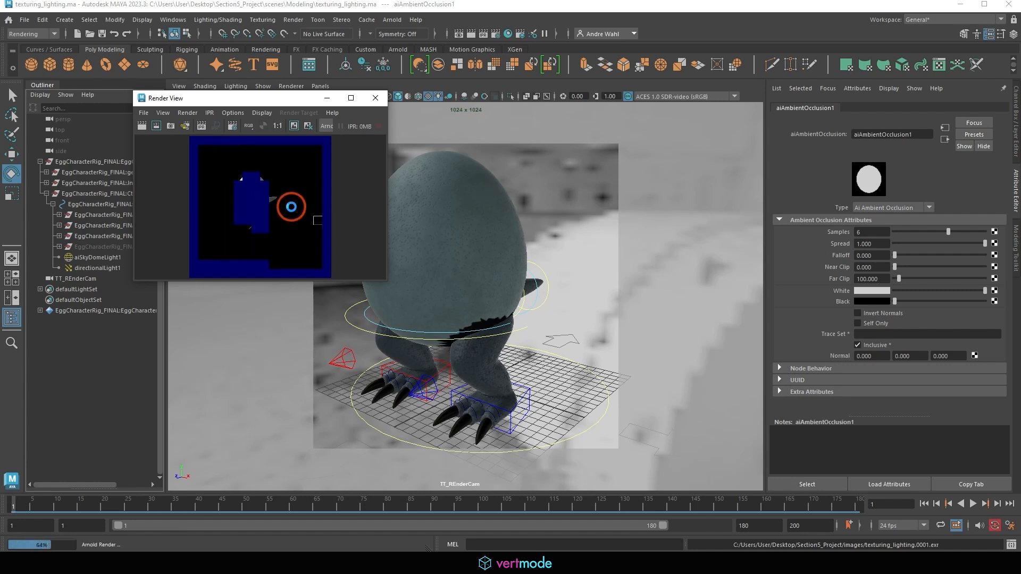
pyautogui.click(292, 207)
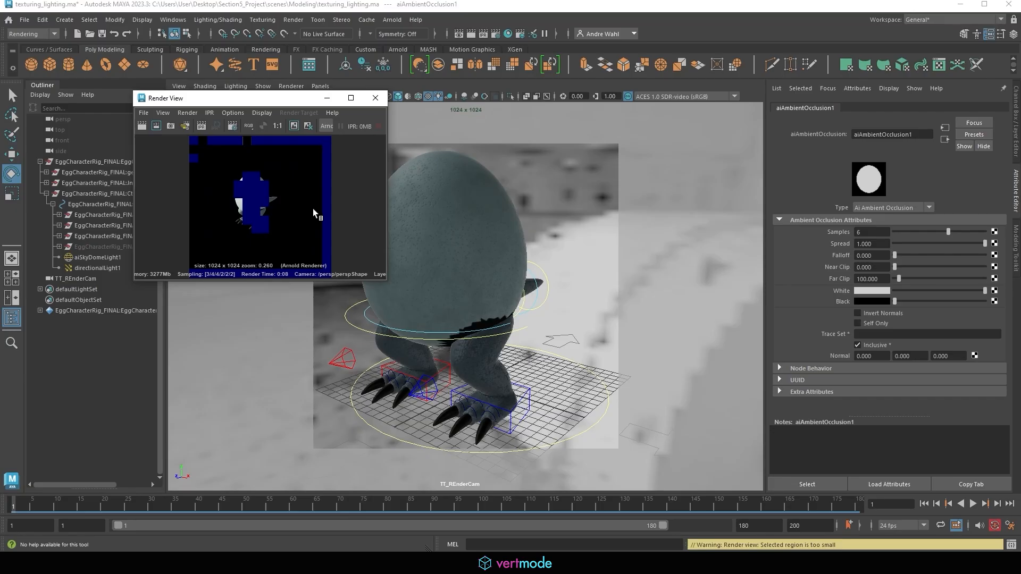
pyautogui.click(192, 113)
pyautogui.moveTo(250, 170)
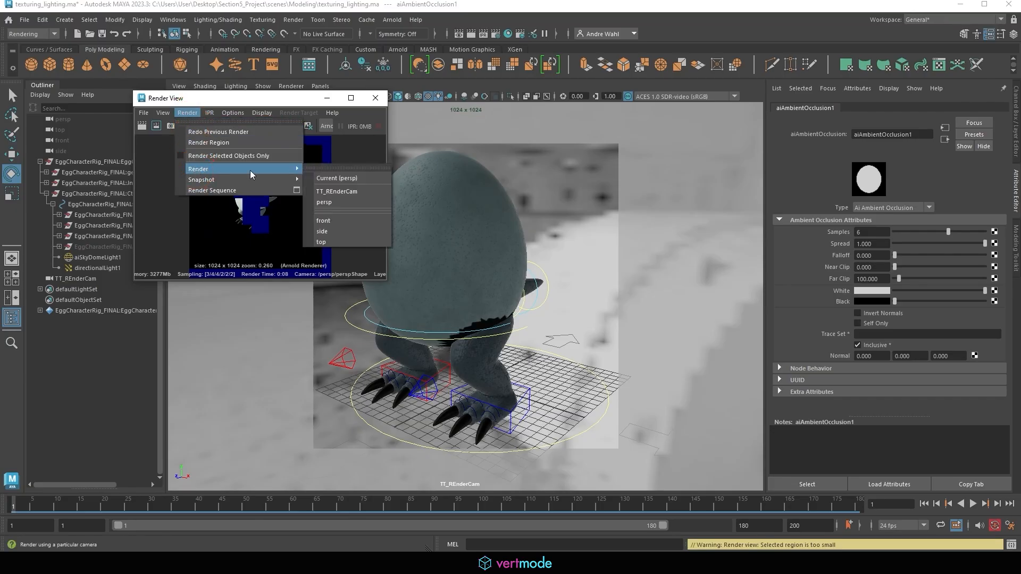
pyautogui.click(359, 191)
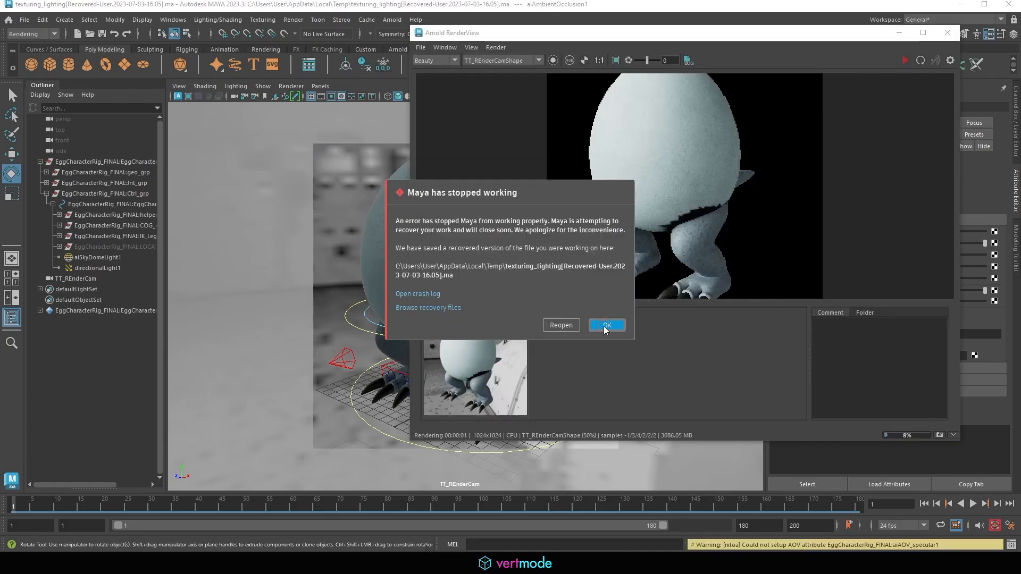
# Dismiss the crash report, restart Maya, and reopen the texturing_lighting.ma scene.
pyautogui.click(606, 325)
pyautogui.click(950, 34)
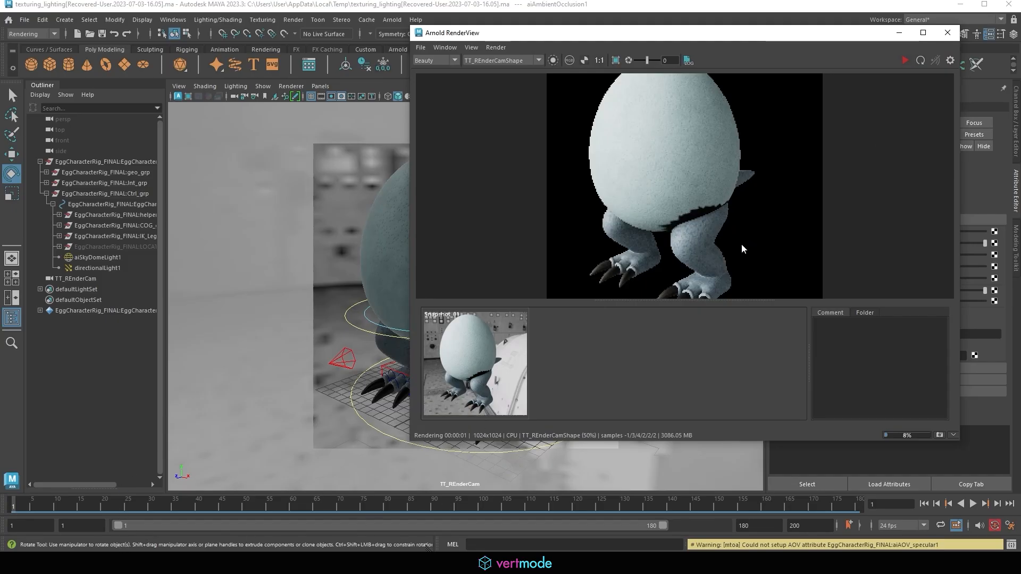
pyautogui.click(14, 561)
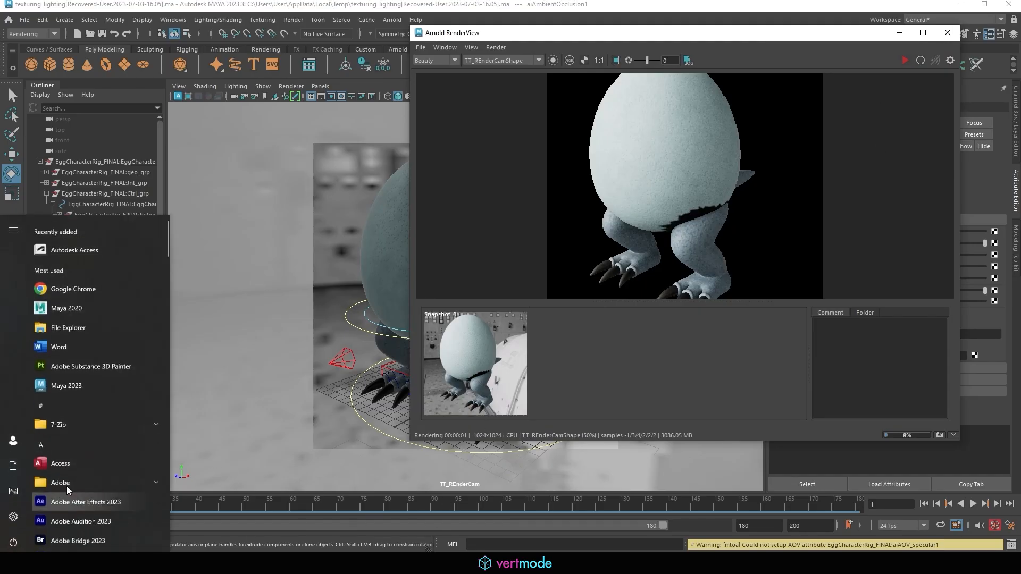
pyautogui.press('Escape')
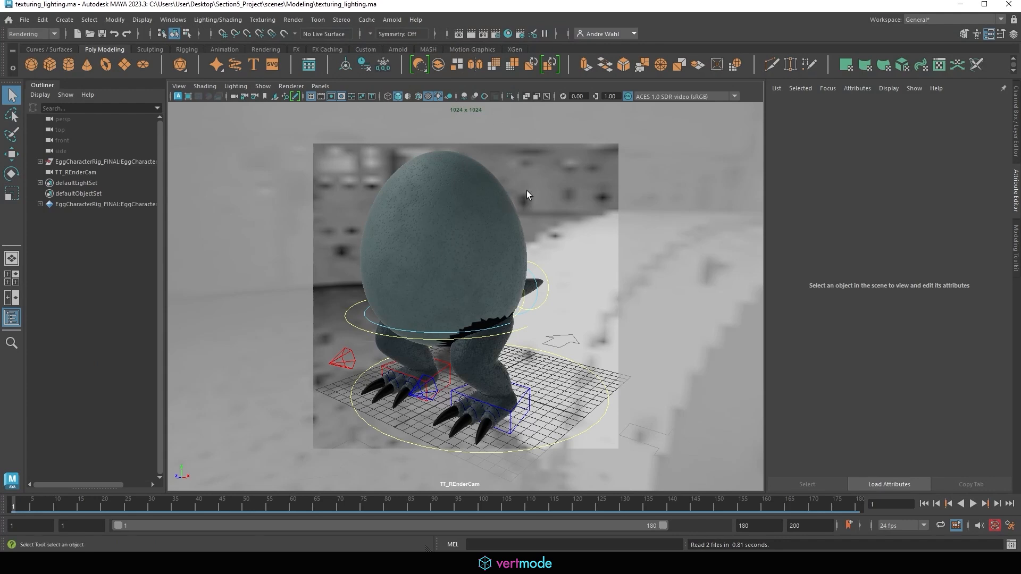
# Check the active AOVs, merged output, file naming, frame range and renderable camera in the render settings.
pyautogui.click(495, 33)
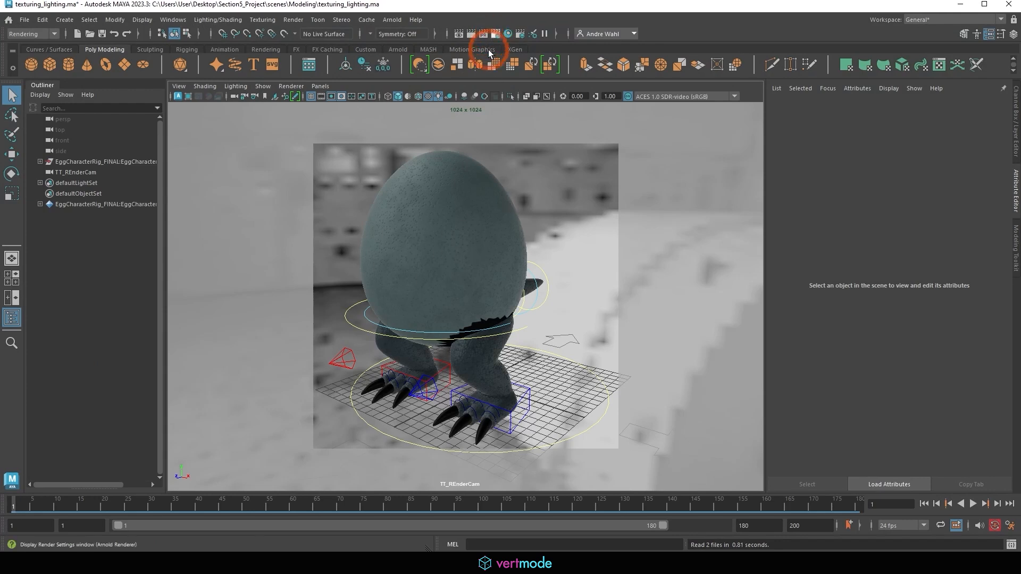
pyautogui.click(267, 154)
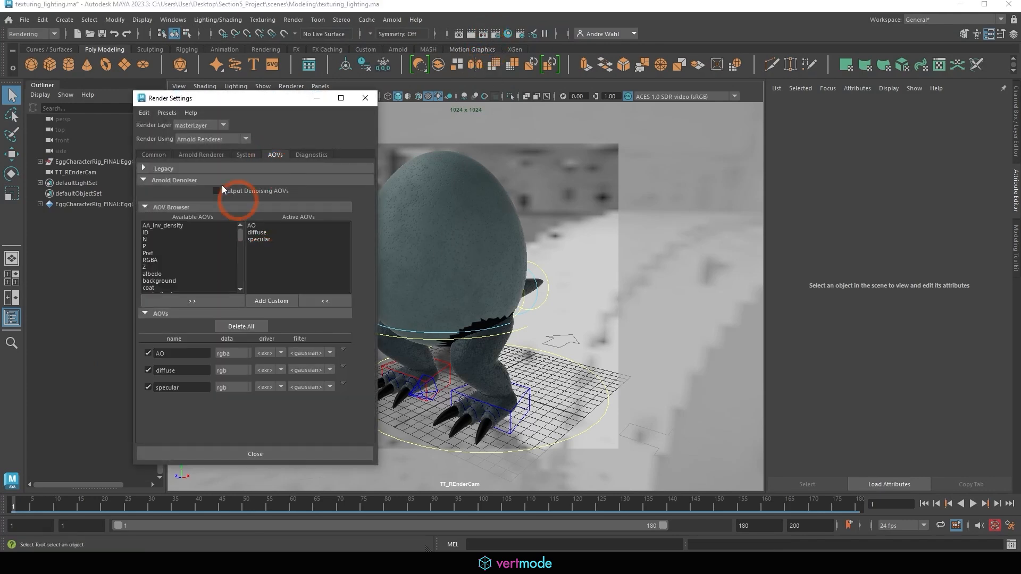
pyautogui.click(149, 154)
pyautogui.scroll(-3, 287, 325)
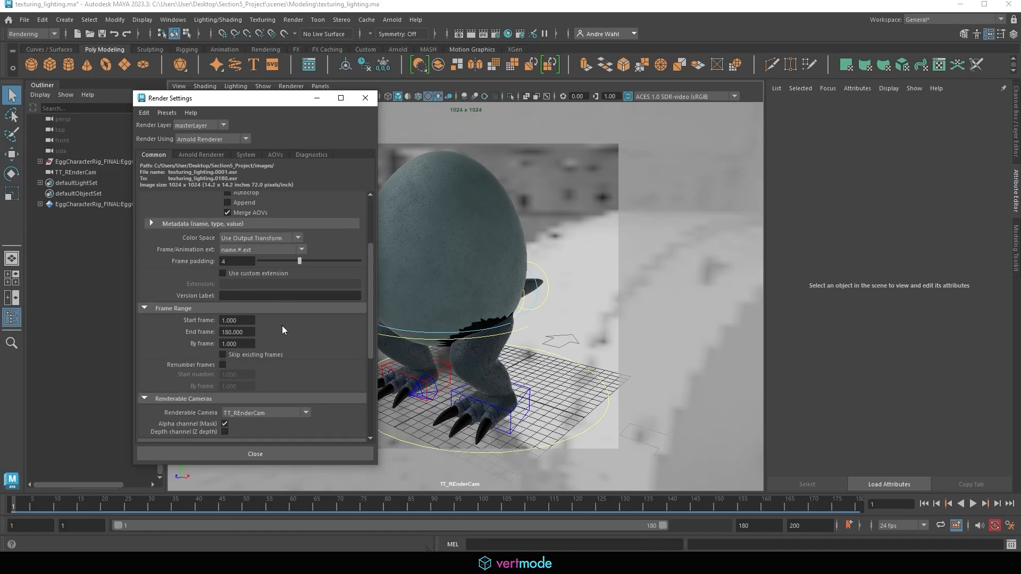
pyautogui.click(365, 98)
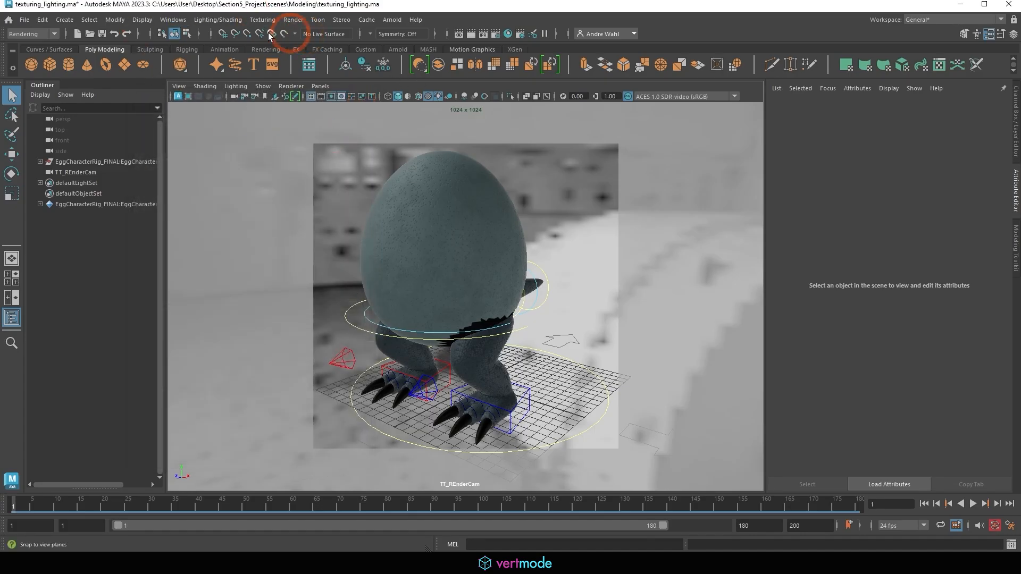
# Render the sequence for frames 1–180 with TT_REnderCam as the current camera.
pyautogui.click(293, 19)
pyautogui.click(394, 163)
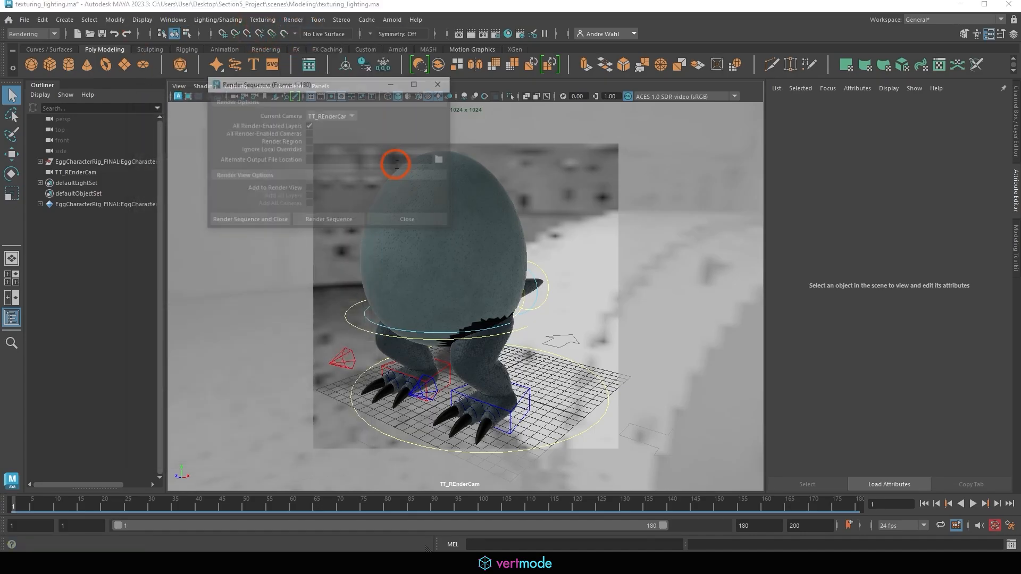
pyautogui.click(334, 116)
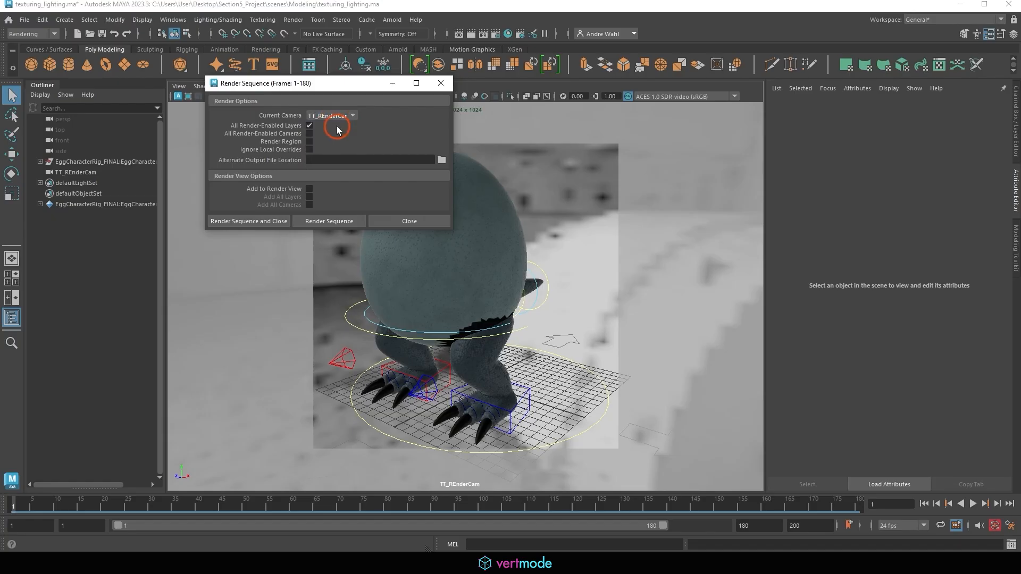
pyautogui.click(353, 127)
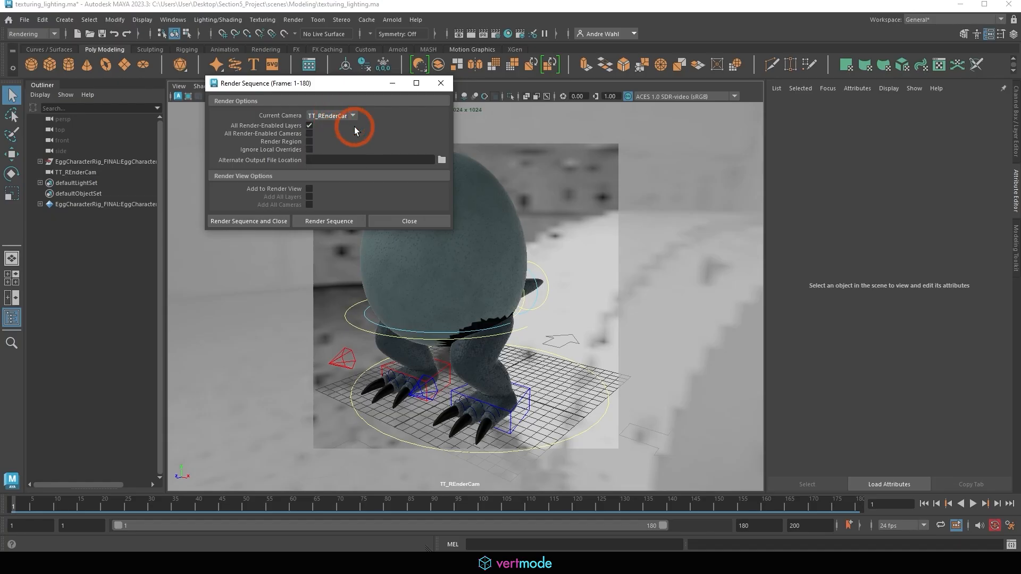
pyautogui.click(325, 222)
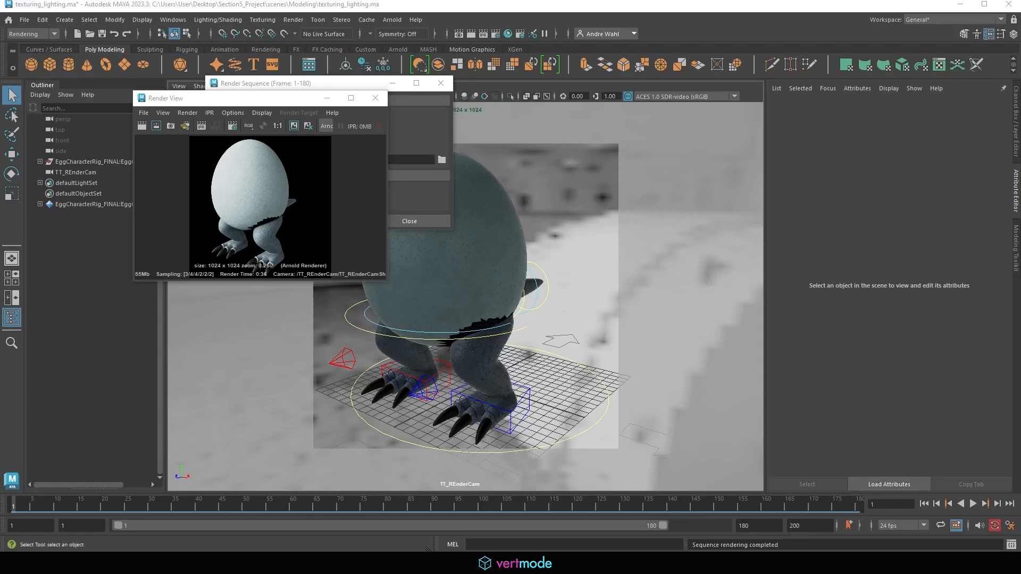
# Switch to File Explorer and open the images folder of Section5_Project in a maximized window.
pyautogui.hotkey('alt', 'Tab')
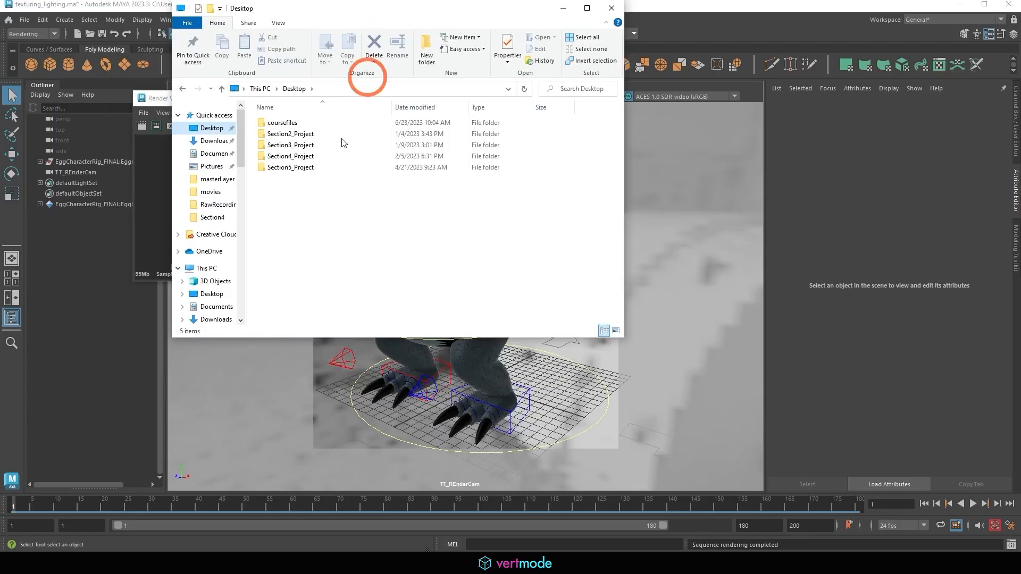
pyautogui.doubleClick(296, 166)
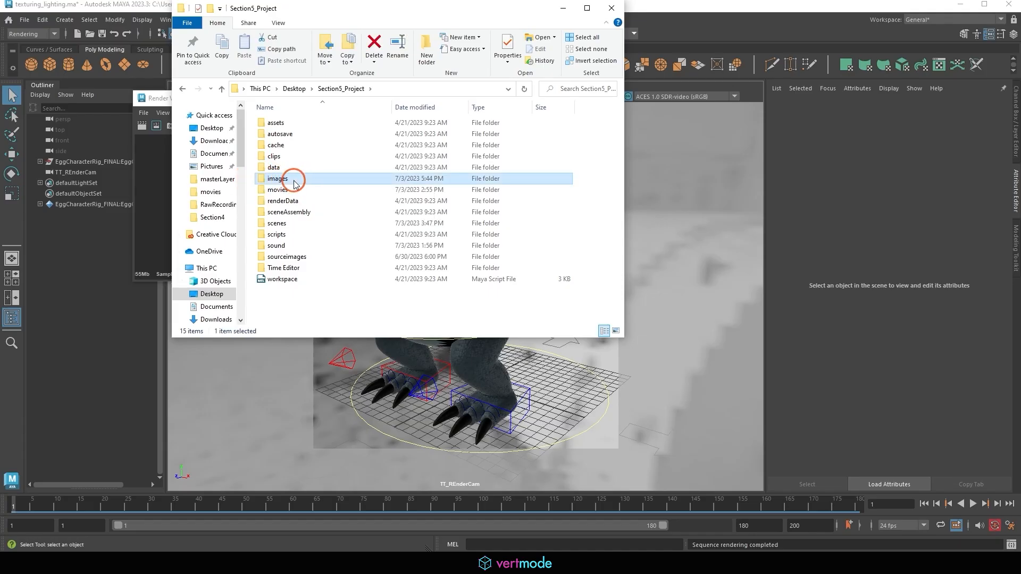
pyautogui.doubleClick(277, 179)
pyautogui.click(588, 7)
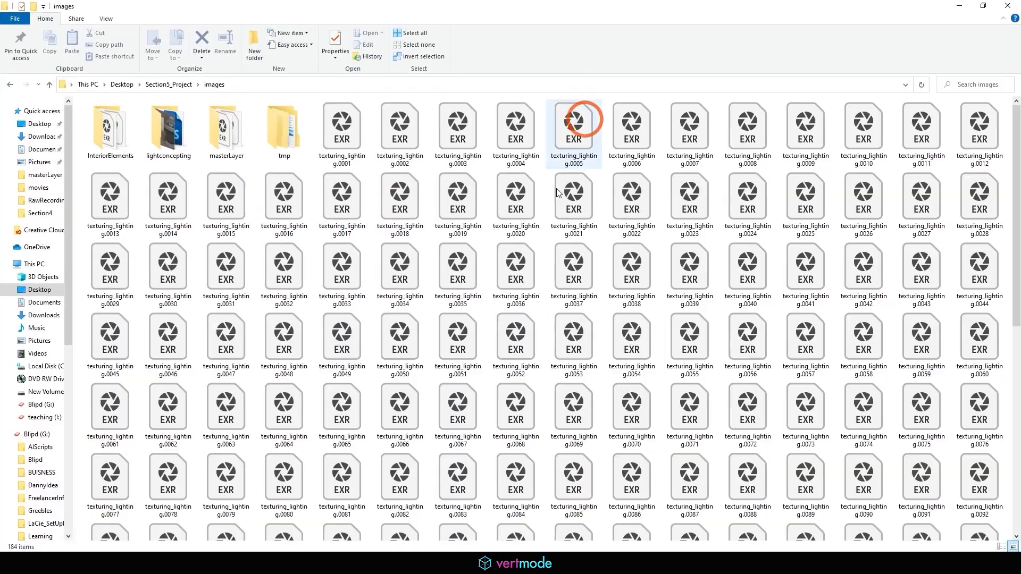
# Create a folder named EggCharacter_TT inside the images folder.
pyautogui.rightClick(315, 180)
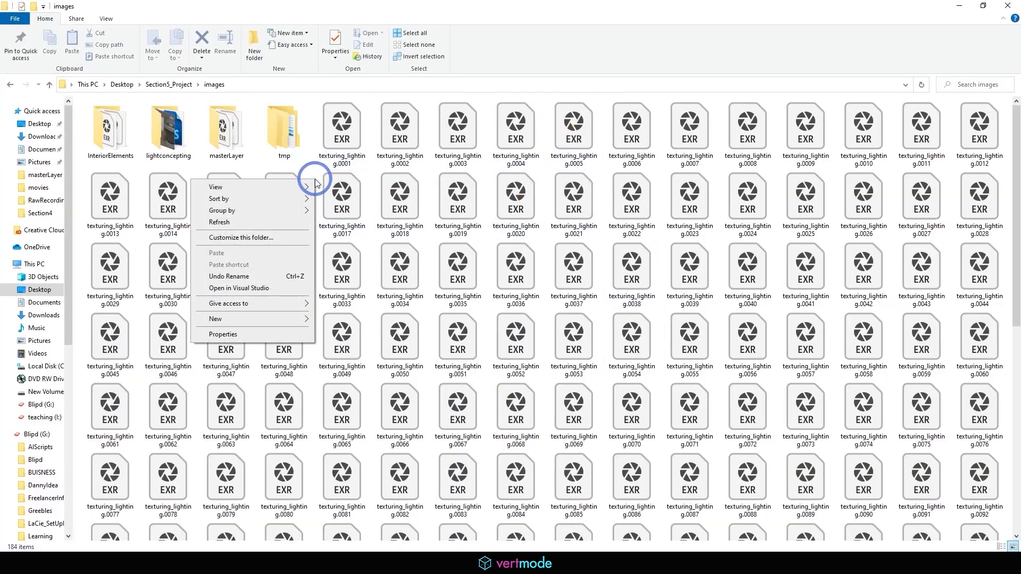
pyautogui.click(251, 319)
pyautogui.click(420, 321)
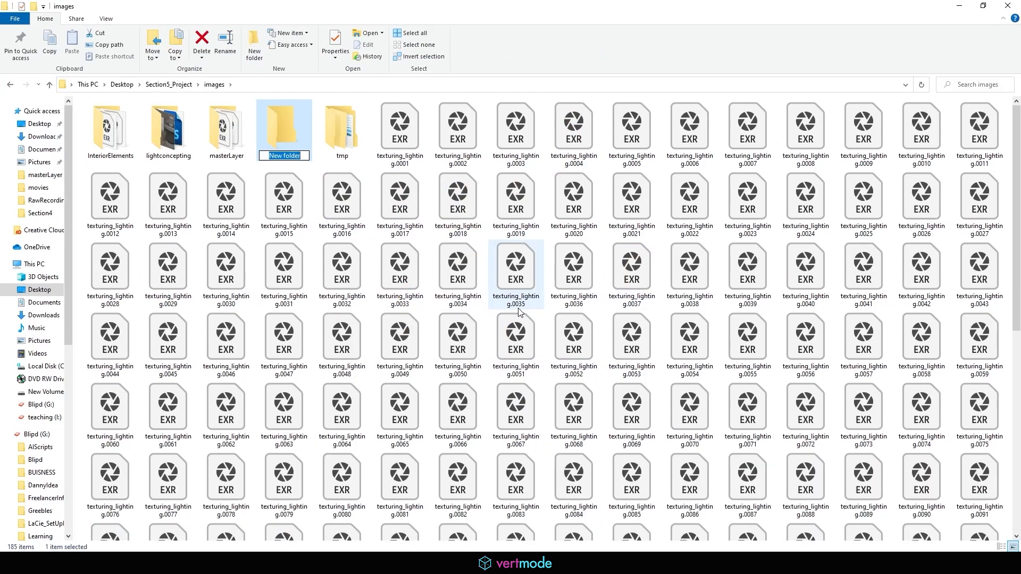
pyautogui.write('EggCharacter_TT')
pyautogui.press('Return')
# Move the EXR frames texturing_lighting.0001 through texturing_lighting.0180 into the EggCharacter_TT folder.
pyautogui.click(400, 127)
pyautogui.scroll(-6, 436, 266)
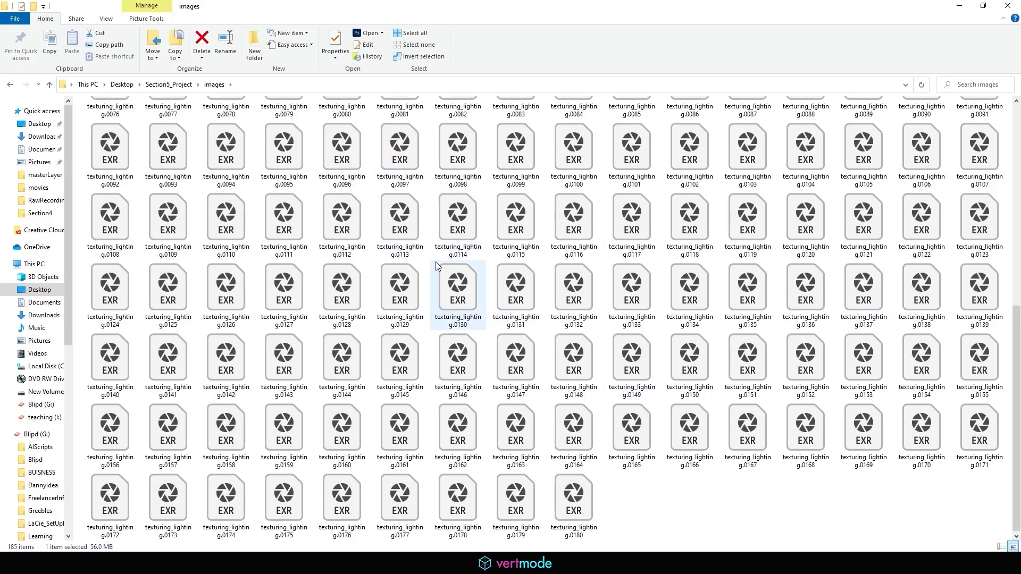
pyautogui.keyDown('shift'); pyautogui.click(573, 497); pyautogui.keyUp('shift')
pyautogui.scroll(6, 428, 181)
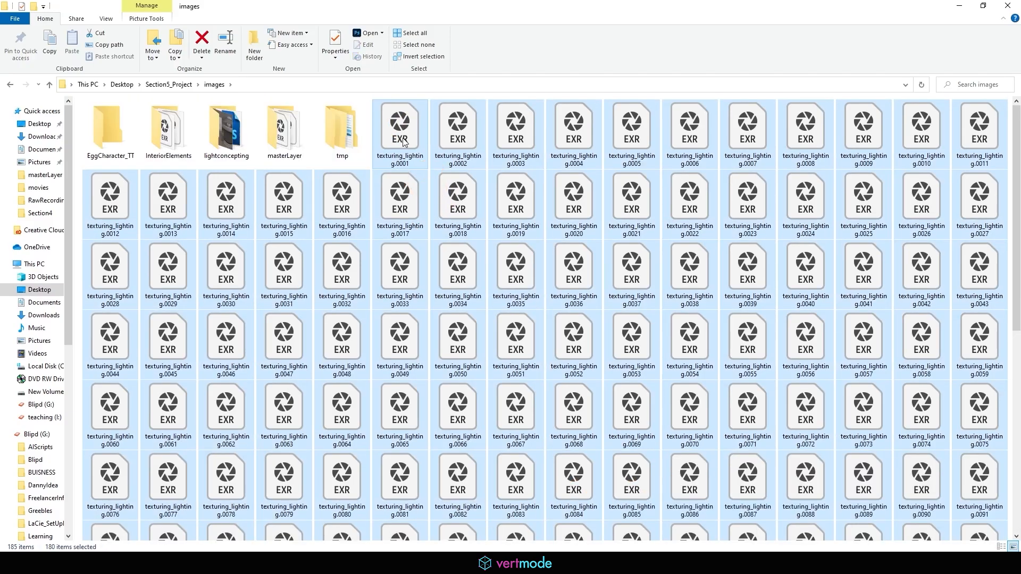
pyautogui.moveTo(403, 143); pyautogui.dragTo(109, 140)
# Restore the File Explorer window to its smaller size and switch to Adobe After Effects.
pyautogui.doubleClick(575, 9)
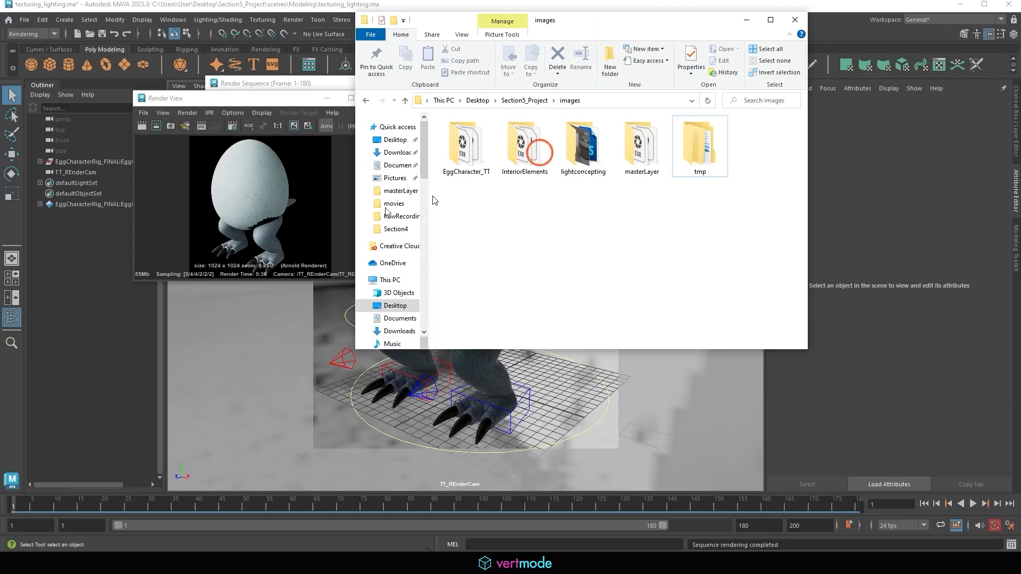
pyautogui.click(330, 376)
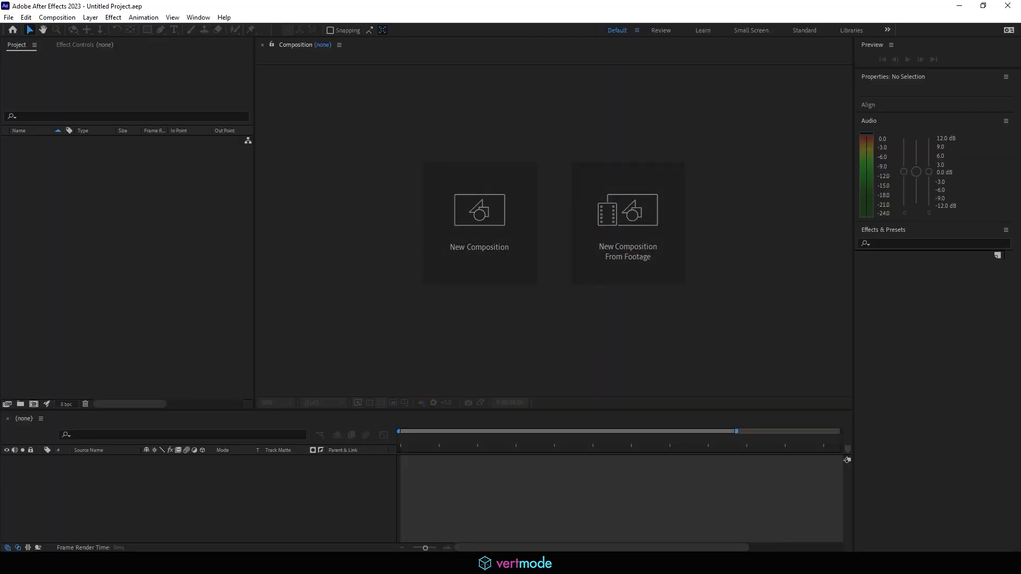
# Import the texturing_lighting.[0001-0180].exr sequence into the project and create a composition from it.
pyautogui.moveTo(82, 228); pyautogui.dragTo(121, 209)
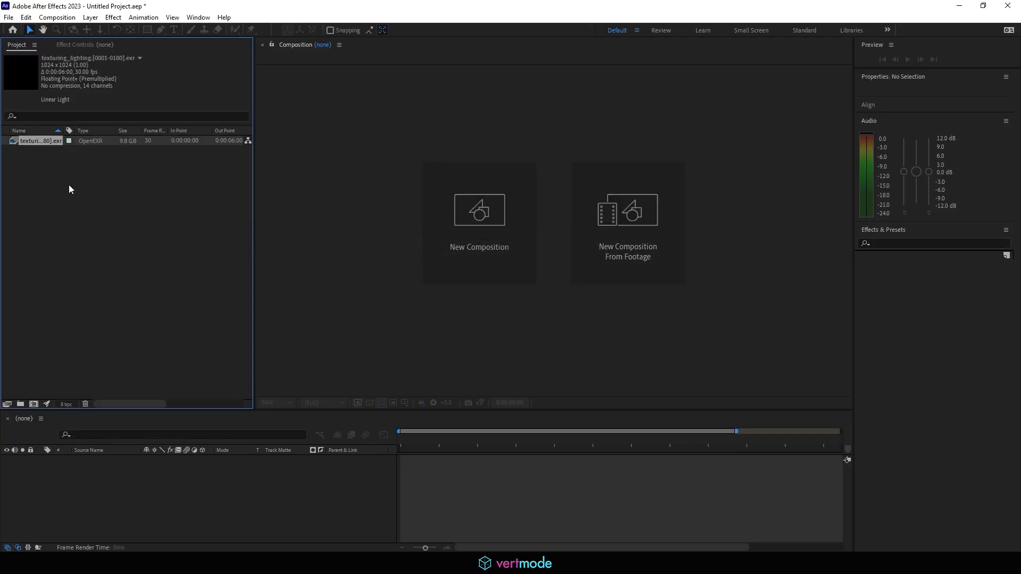
pyautogui.moveTo(45, 149); pyautogui.dragTo(124, 485)
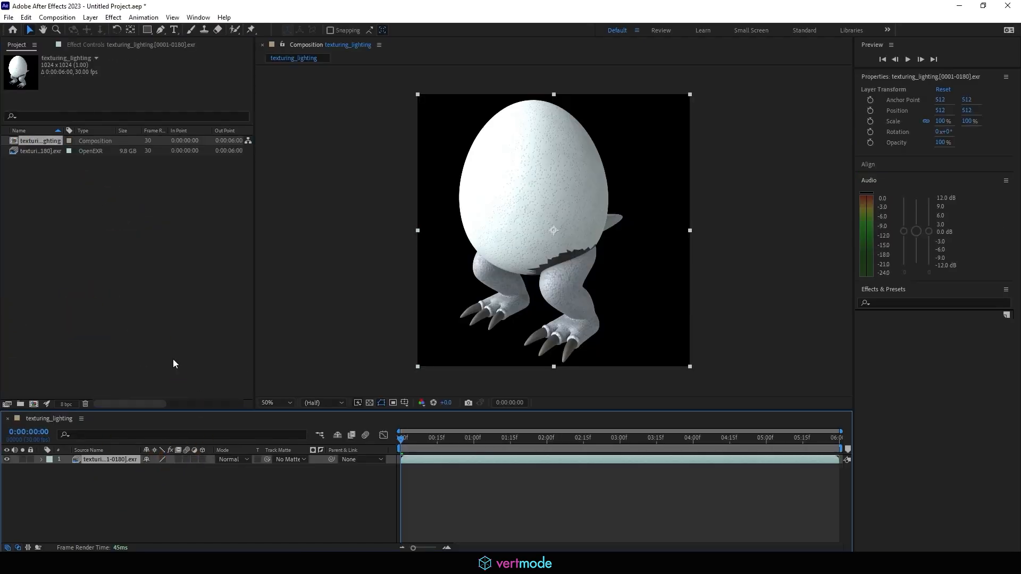
# Preview the egg character turntable in the composition, then stop playback.
pyautogui.press('space')
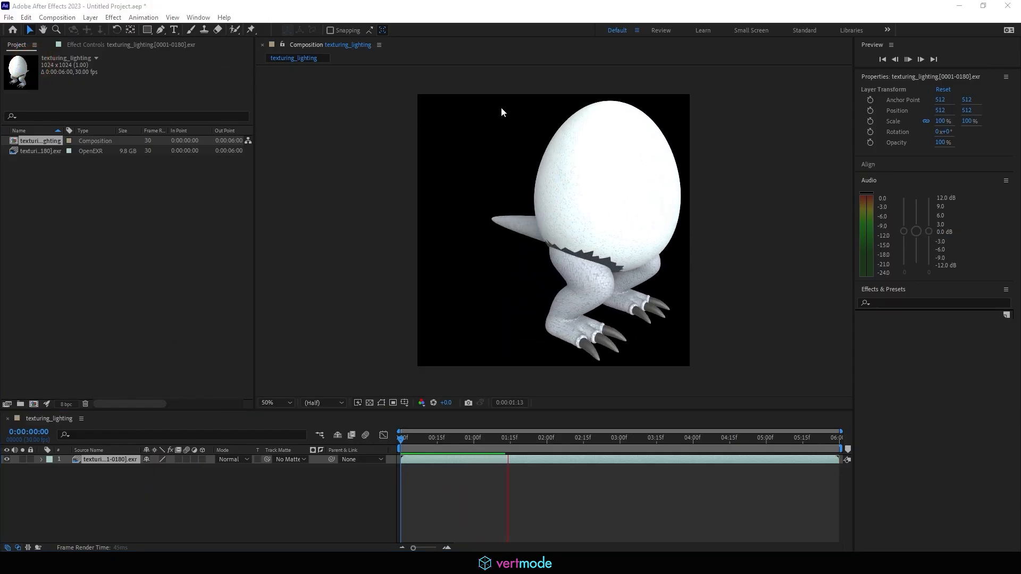
pyautogui.click(602, 10)
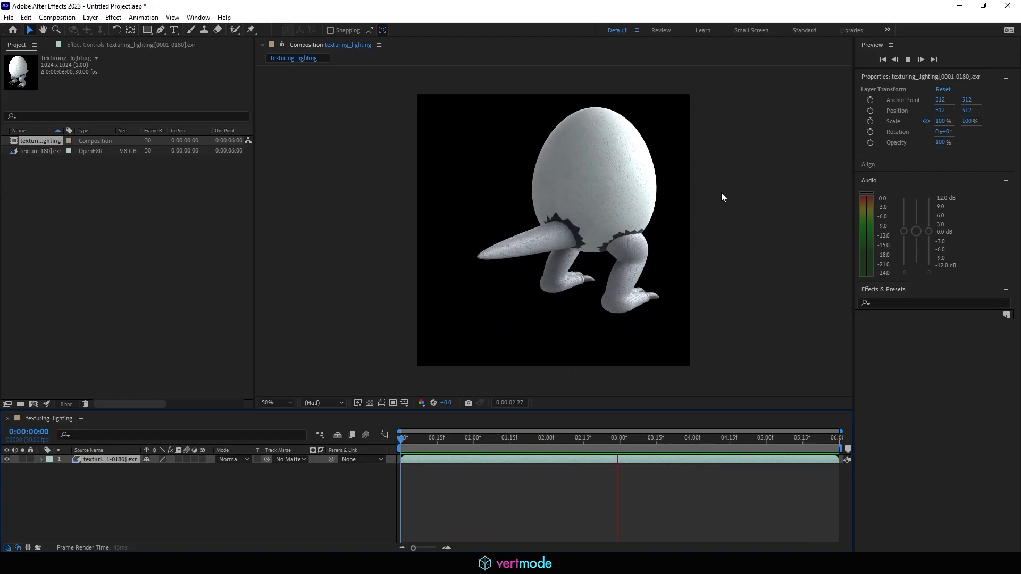
pyautogui.click(908, 59)
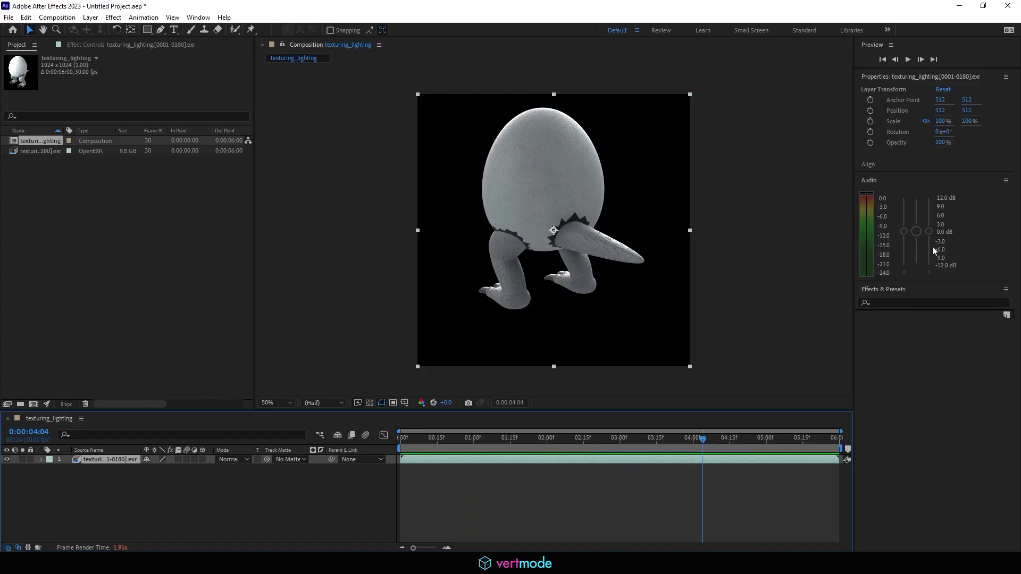
# Find the EXtractoR effect, apply it to the EXR sequence layer, and briefly play the composition.
pyautogui.click(899, 301)
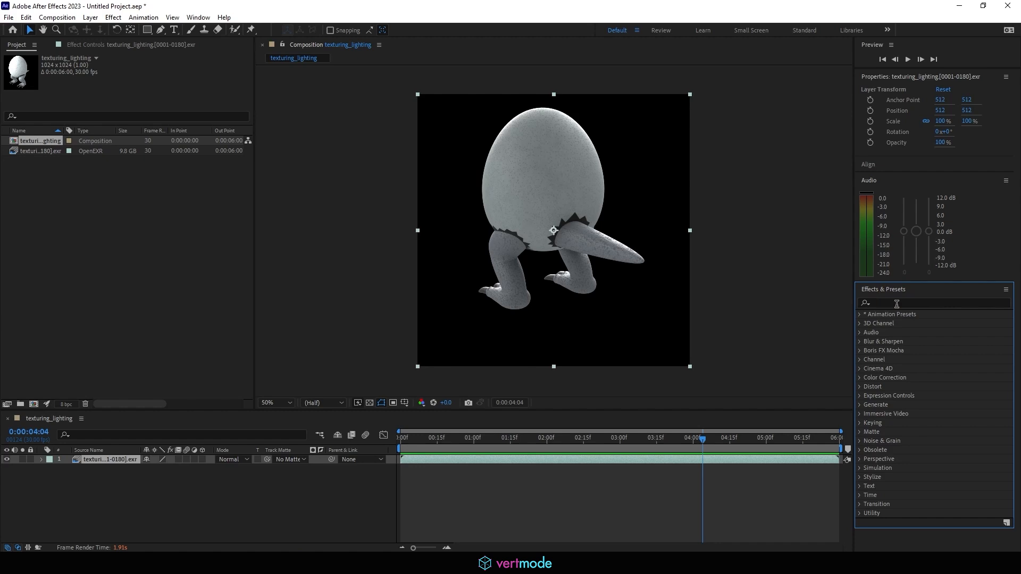
pyautogui.click(897, 303)
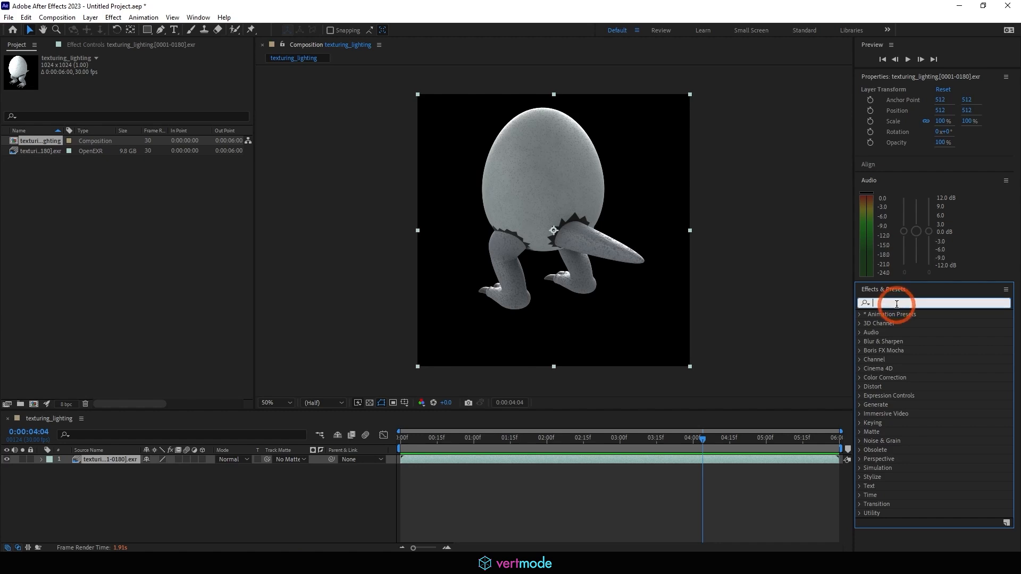
pyautogui.write('extr')
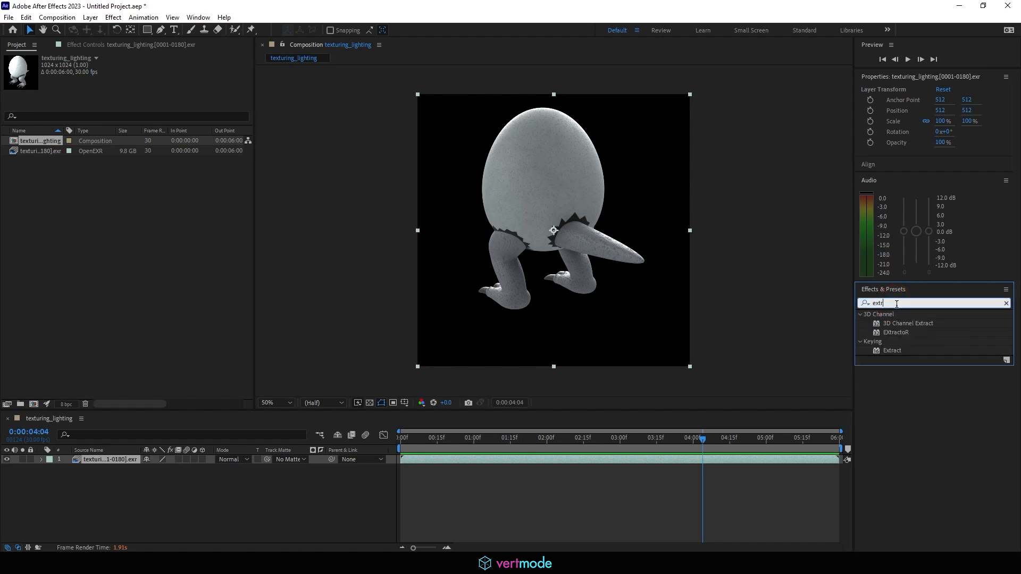
pyautogui.click(903, 333)
pyautogui.moveTo(903, 333); pyautogui.dragTo(111, 458)
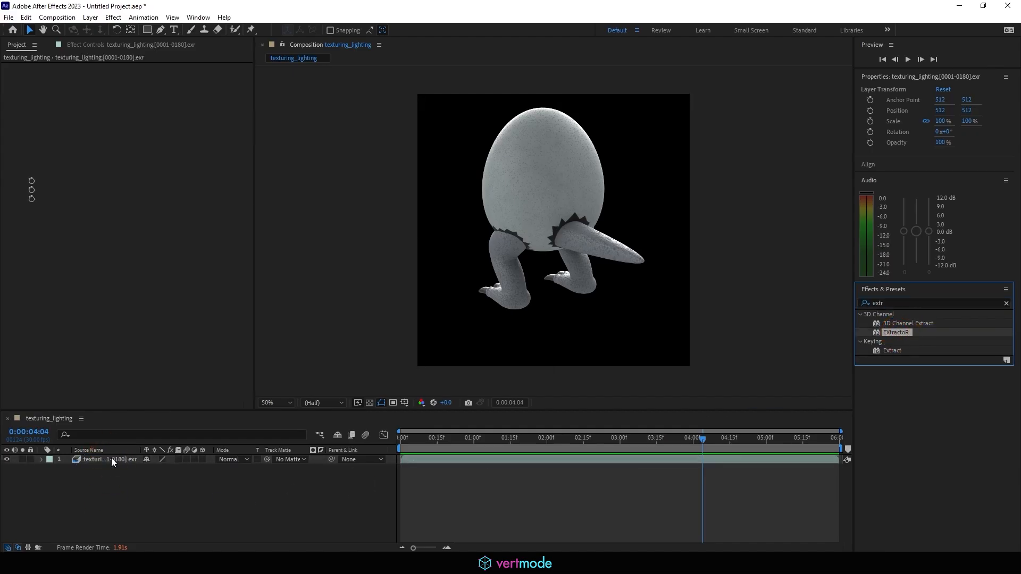
pyautogui.press('space')
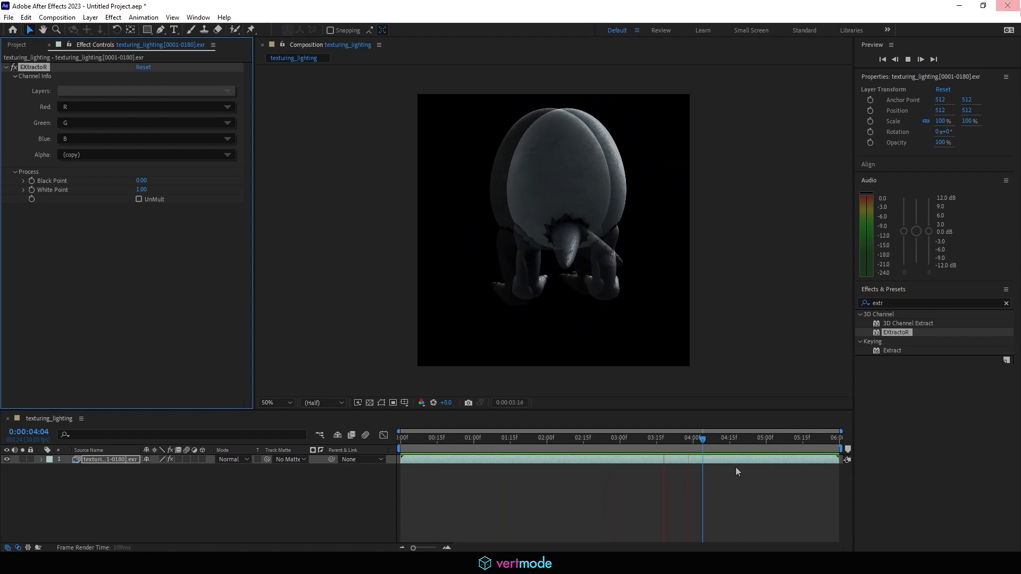
pyautogui.press('space')
# Switch to Maya, close the Render View and Render Sequence windows, and save the texturing_lighting scene.
pyautogui.click(960, 7)
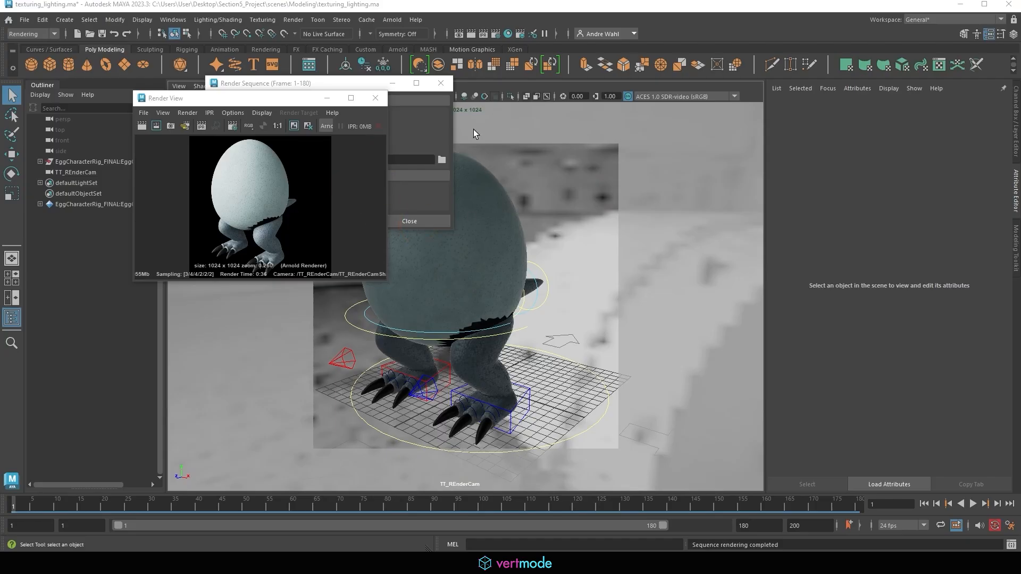
pyautogui.click(376, 98)
pyautogui.click(441, 83)
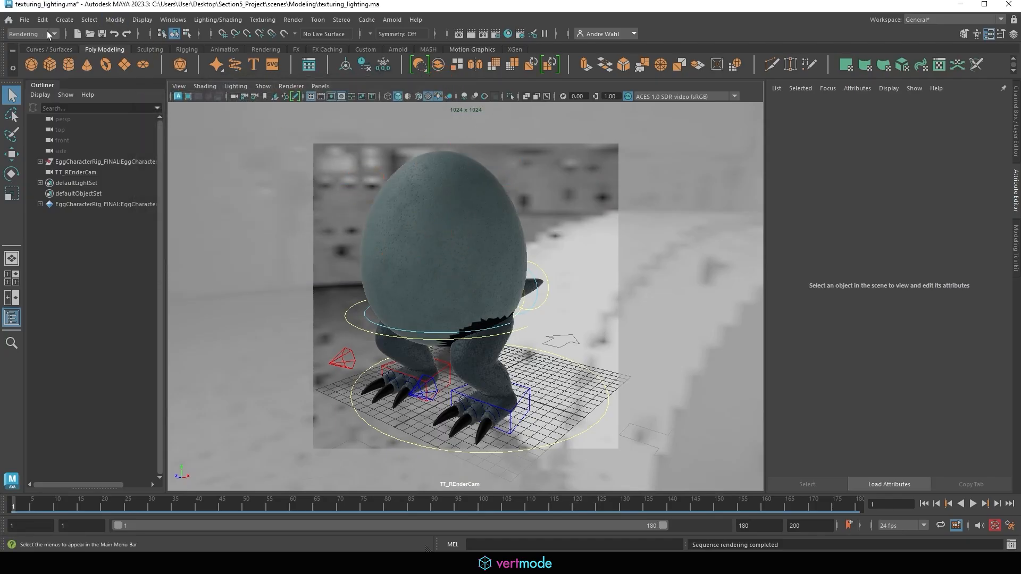
pyautogui.click(25, 20)
pyautogui.click(37, 63)
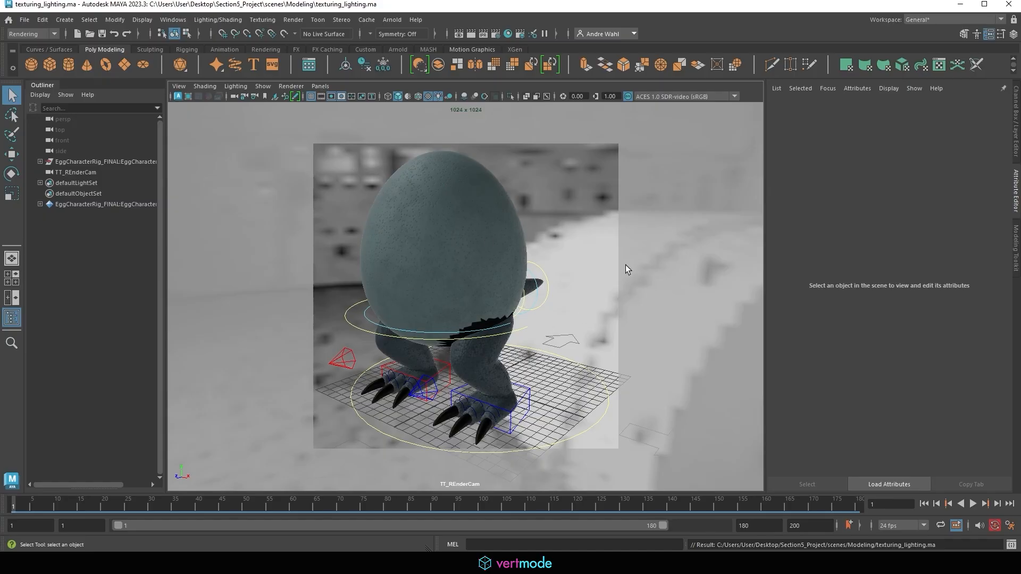
# Set the renderer to Maya Hardware 2.0 in the Render Settings.
pyautogui.click(495, 33)
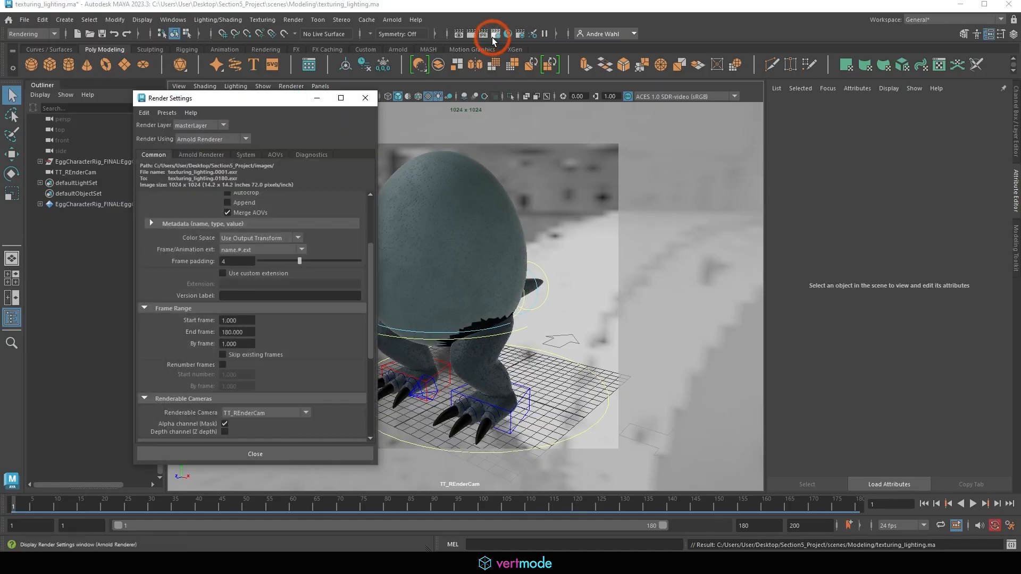
pyautogui.click(212, 139)
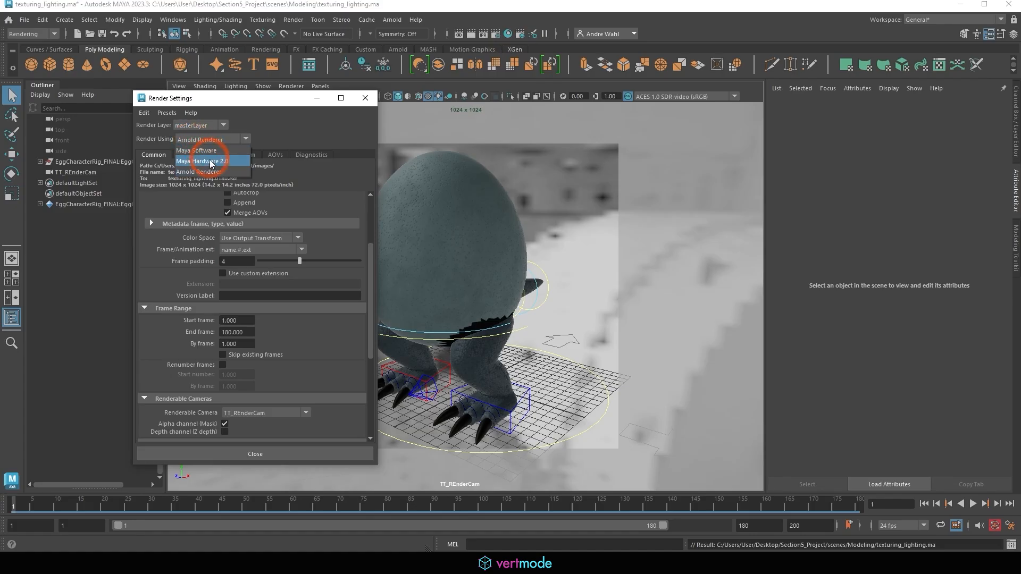
pyautogui.click(222, 162)
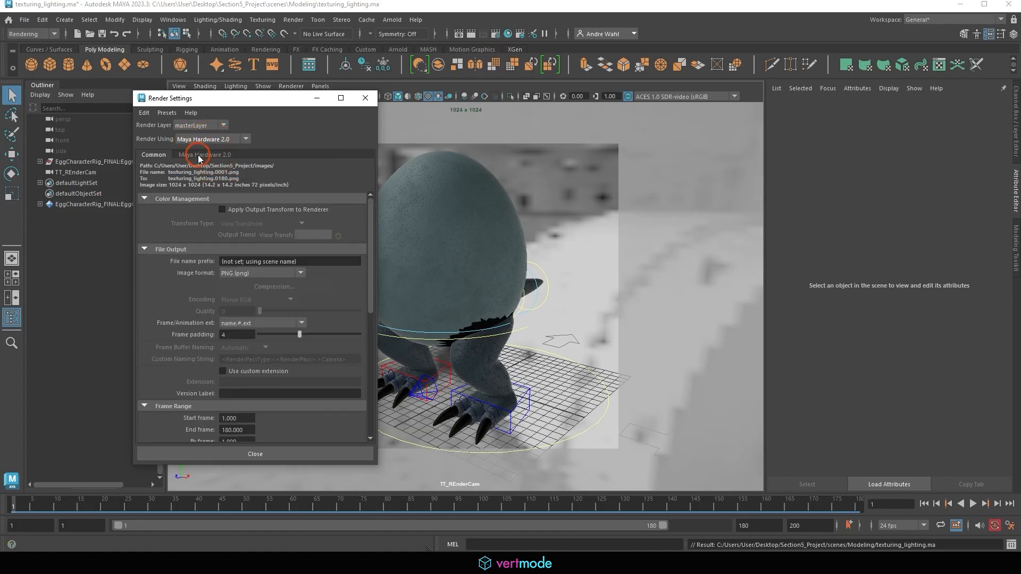
# Enable multisample anti-aliasing for Maya Hardware 2.0 with a sample count of 16.
pyautogui.click(199, 155)
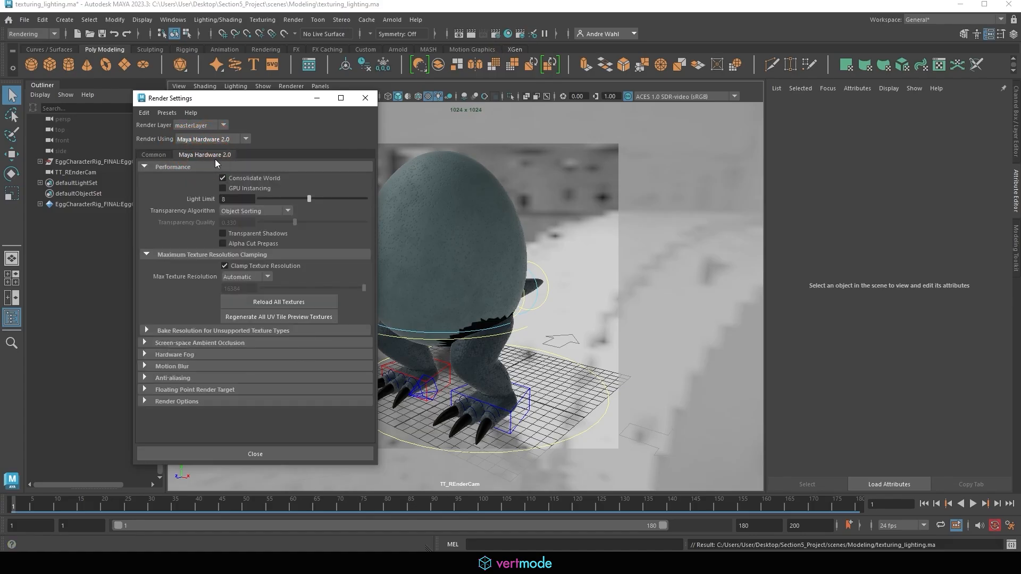
pyautogui.click(172, 378)
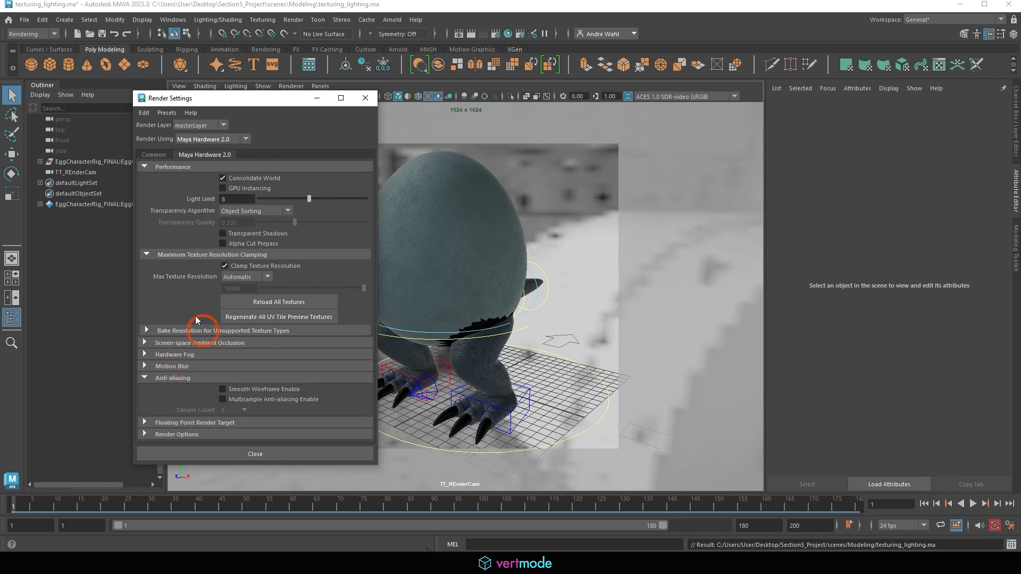
pyautogui.click(223, 400)
pyautogui.click(232, 413)
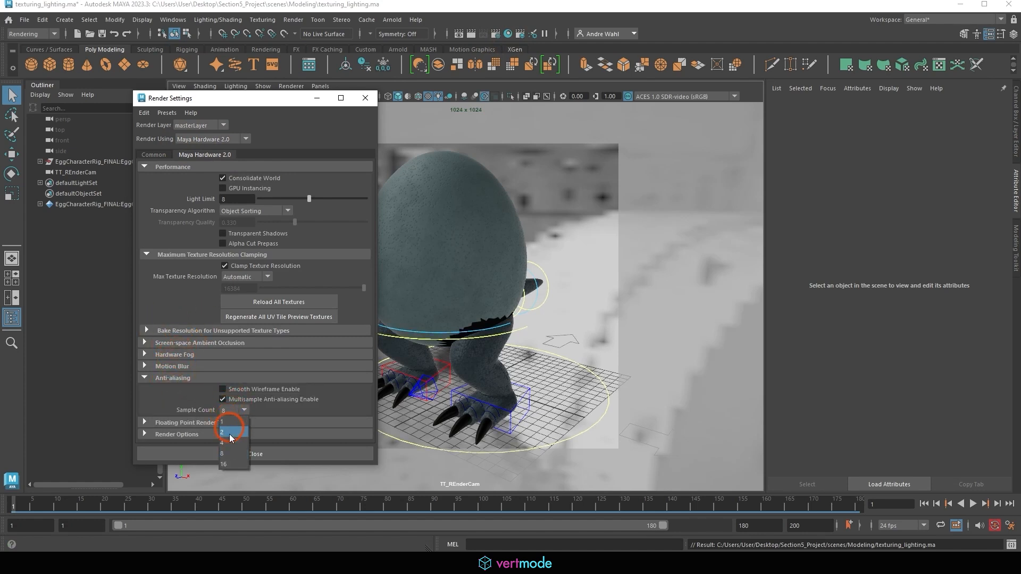
pyautogui.click(228, 460)
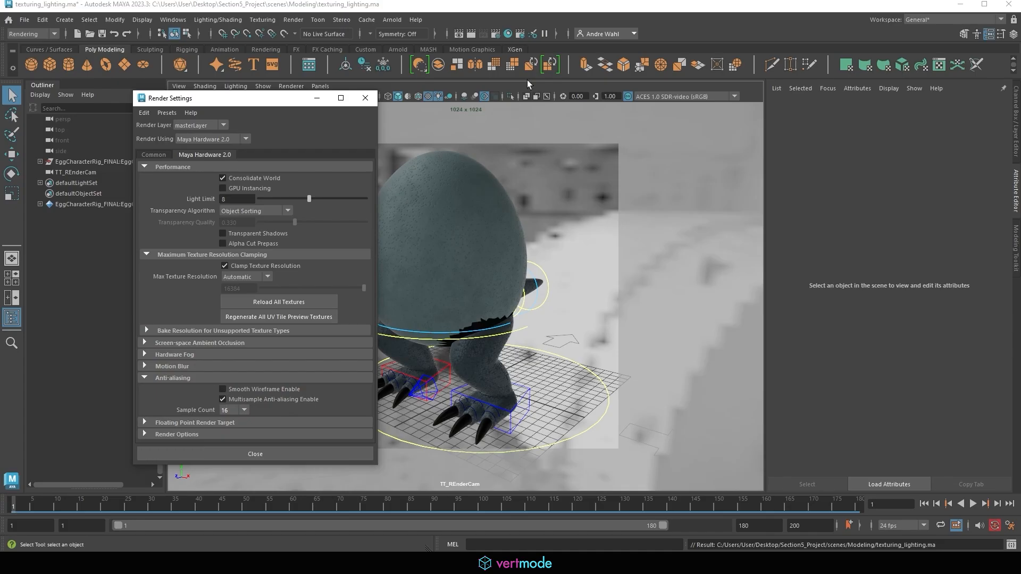
# Enlarge the Render View beside the Render Settings and test-render the current frame with Maya Hardware 2.0.
pyautogui.click(471, 33)
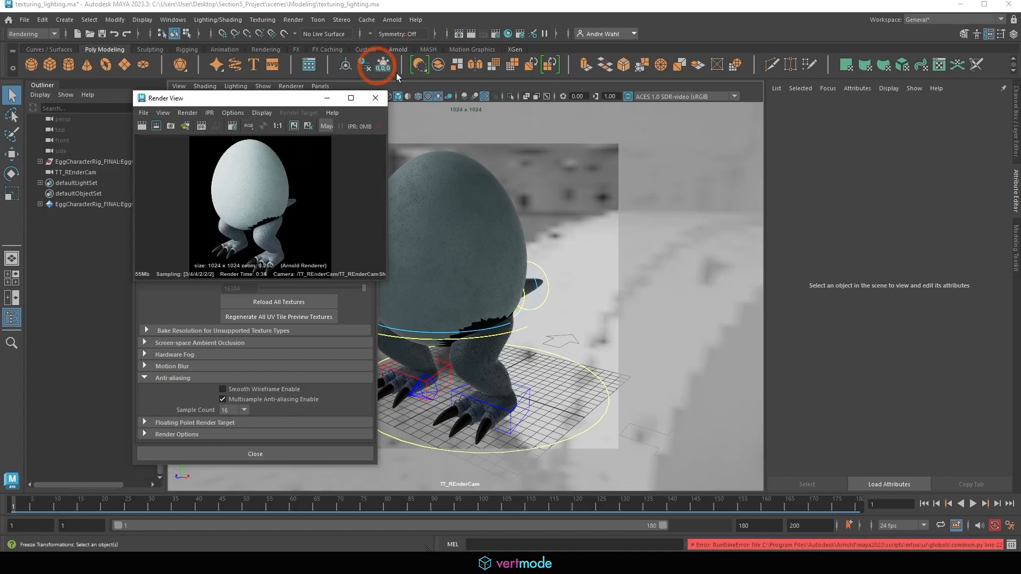
pyautogui.click(271, 89)
pyautogui.click(185, 93)
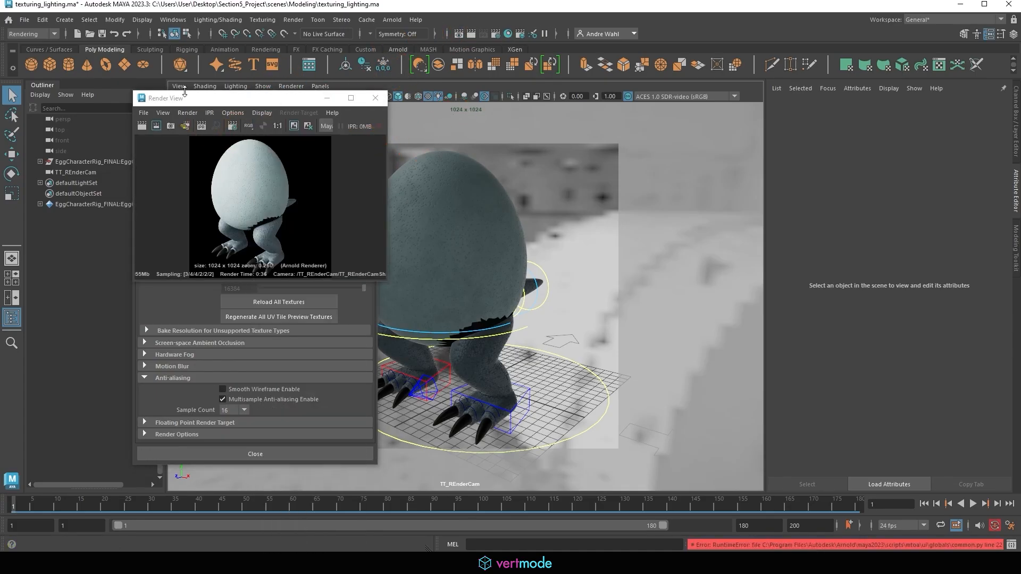
pyautogui.moveTo(228, 101); pyautogui.dragTo(470, 73)
pyautogui.moveTo(655, 300); pyautogui.dragTo(820, 383)
pyautogui.click(491, 219)
pyautogui.click(383, 99)
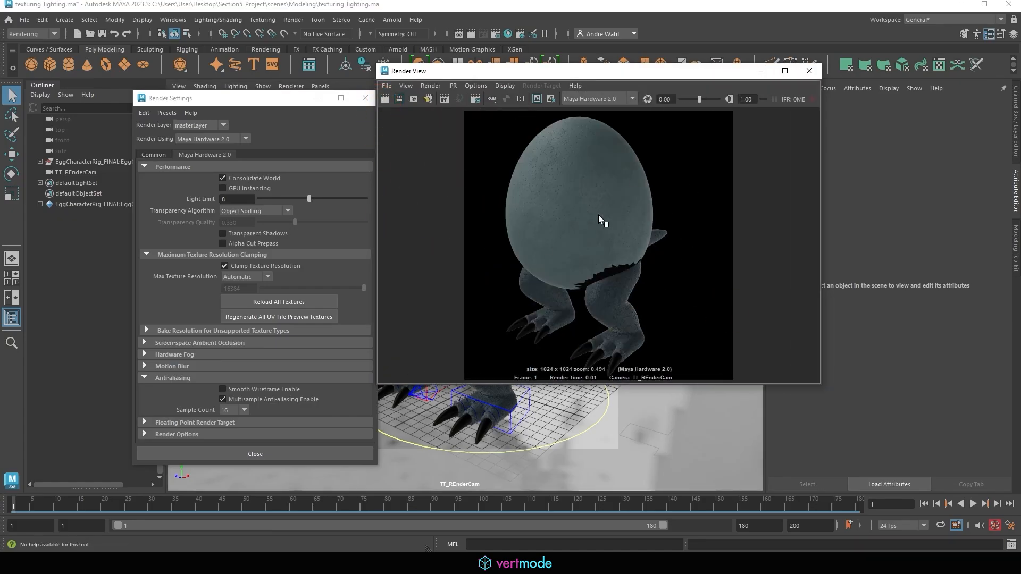
# Set the hardware Render Mode to Wire On Shaded and re-render the current frame.
pyautogui.moveTo(277, 99); pyautogui.dragTo(254, 23)
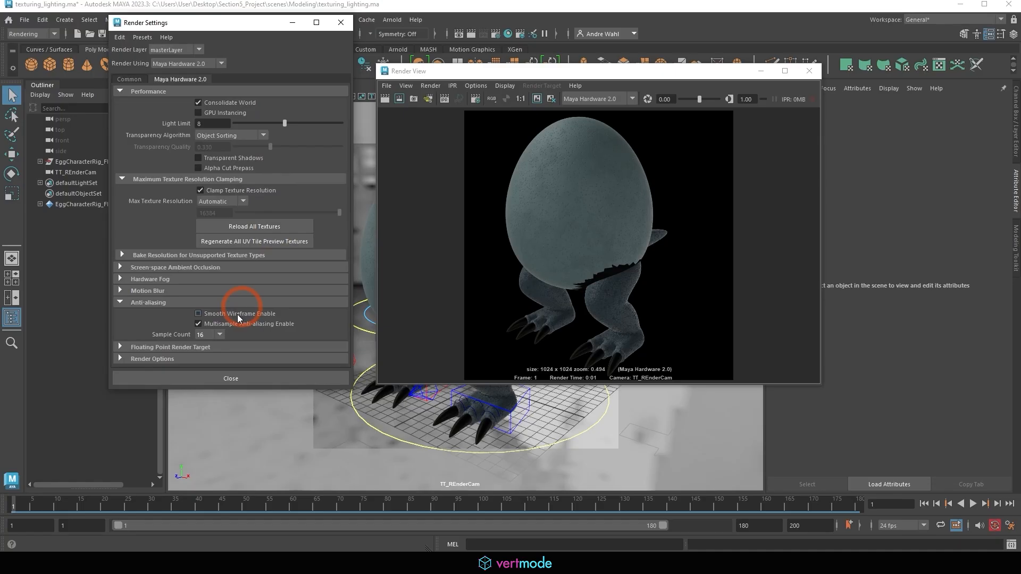
pyautogui.click(153, 360)
pyautogui.scroll(-3, 166, 356)
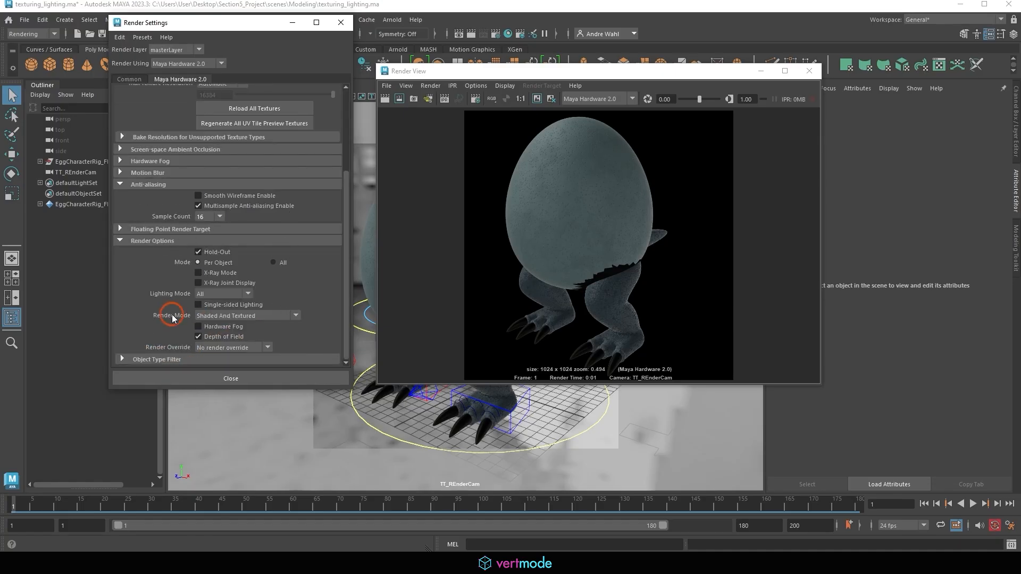
pyautogui.click(255, 315)
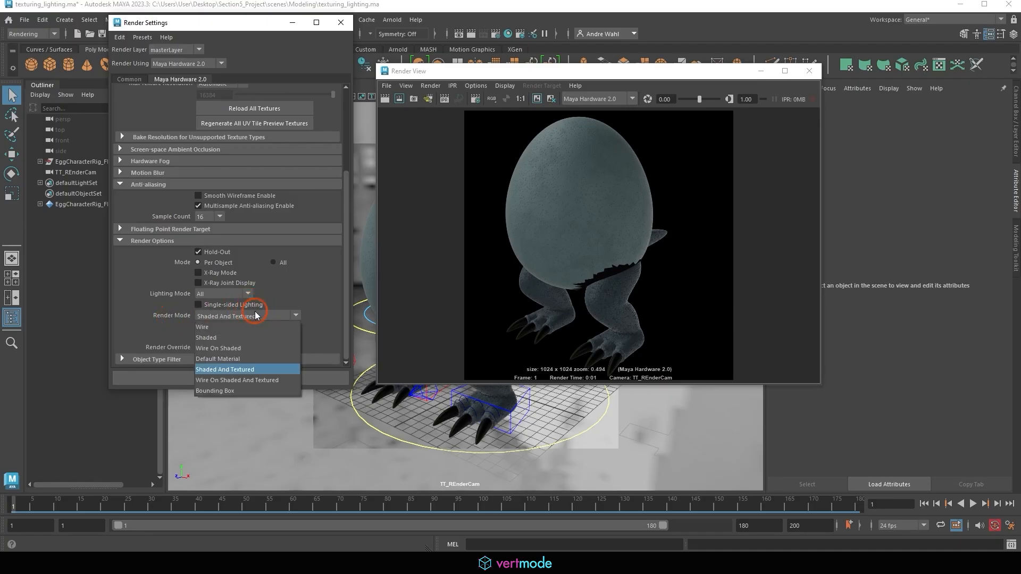
pyautogui.click(217, 350)
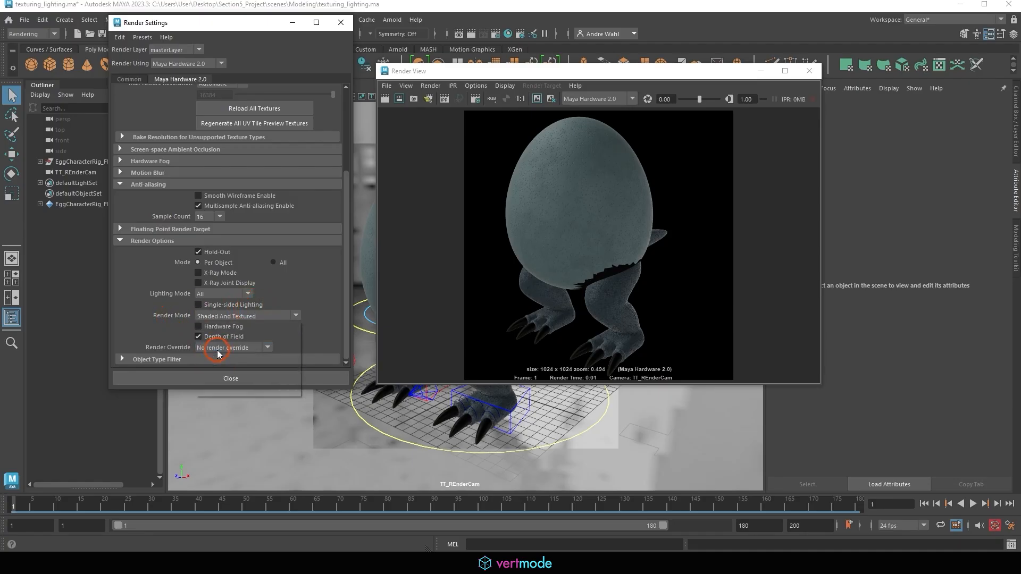
pyautogui.click(386, 99)
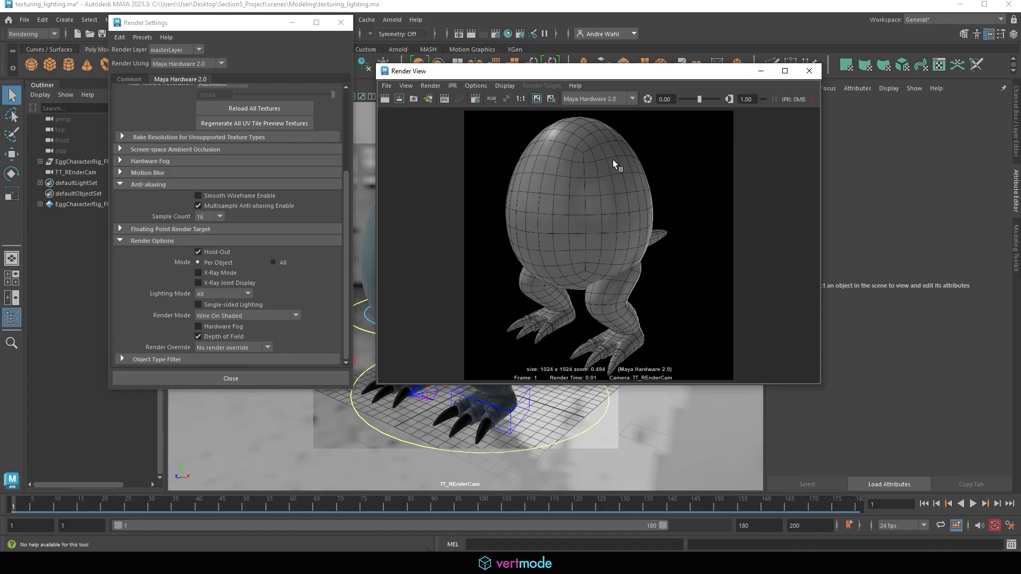
# Minimize the Render View, make the EggCharacter_Geo layer selectable, and assign a new Surface Shader to the egg character mesh.
pyautogui.click(760, 71)
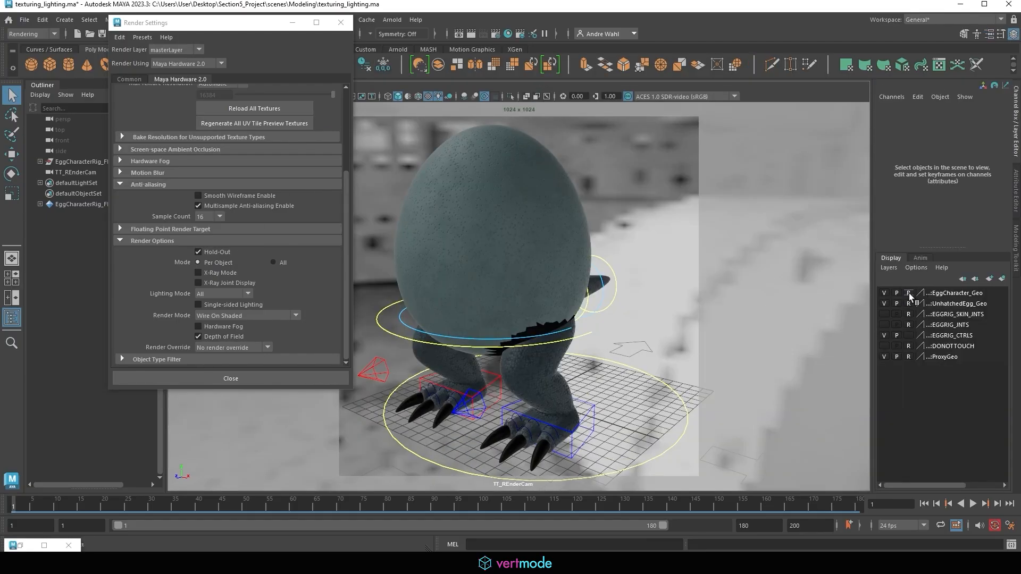
pyautogui.click(524, 249)
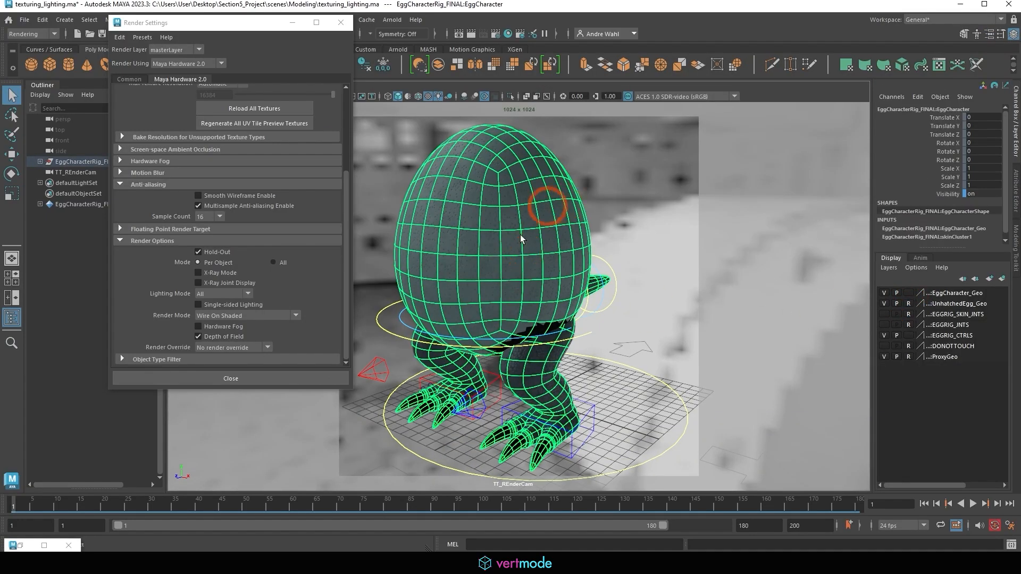
pyautogui.rightClick(497, 213)
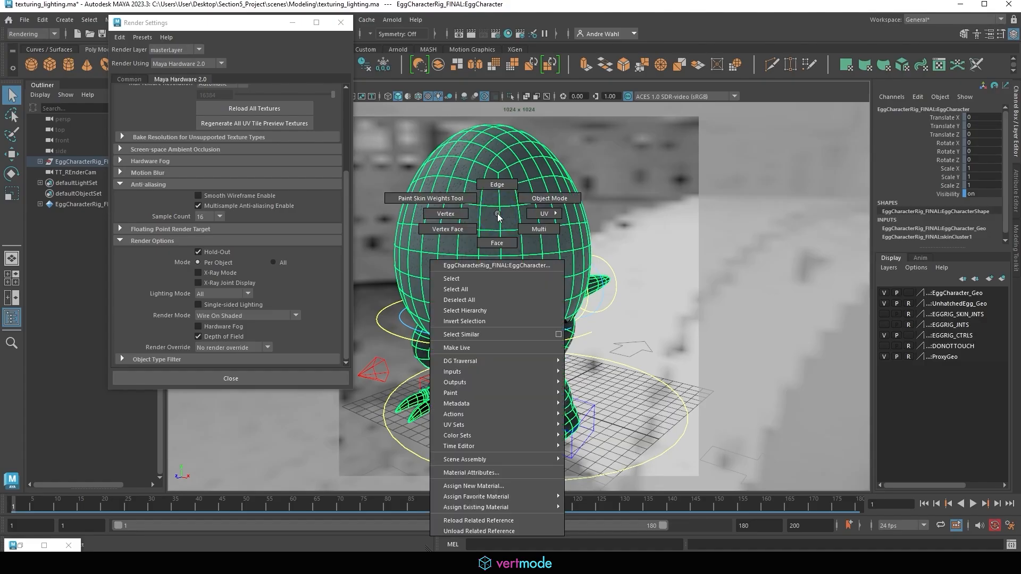
pyautogui.click(528, 490)
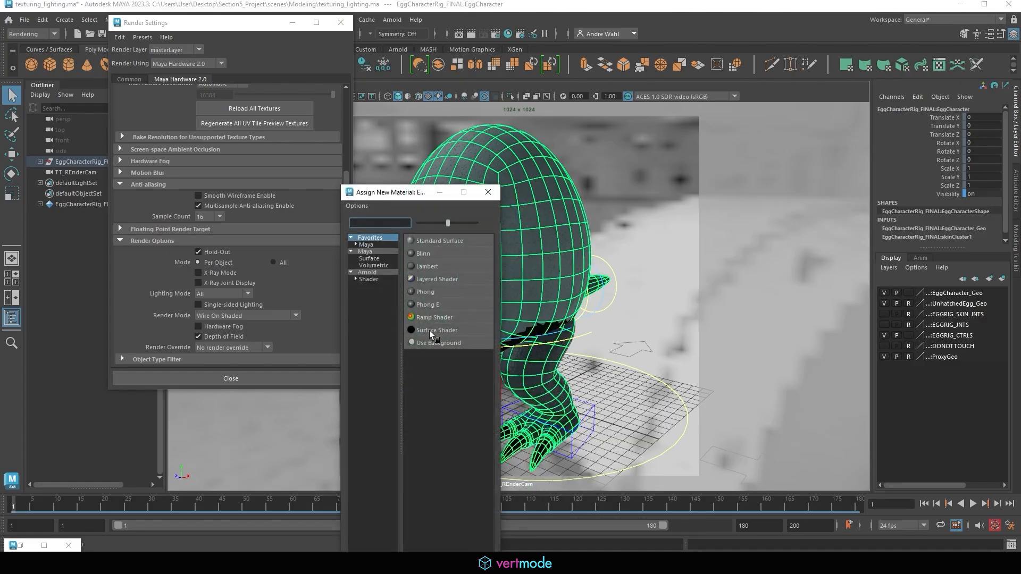
pyautogui.click(429, 331)
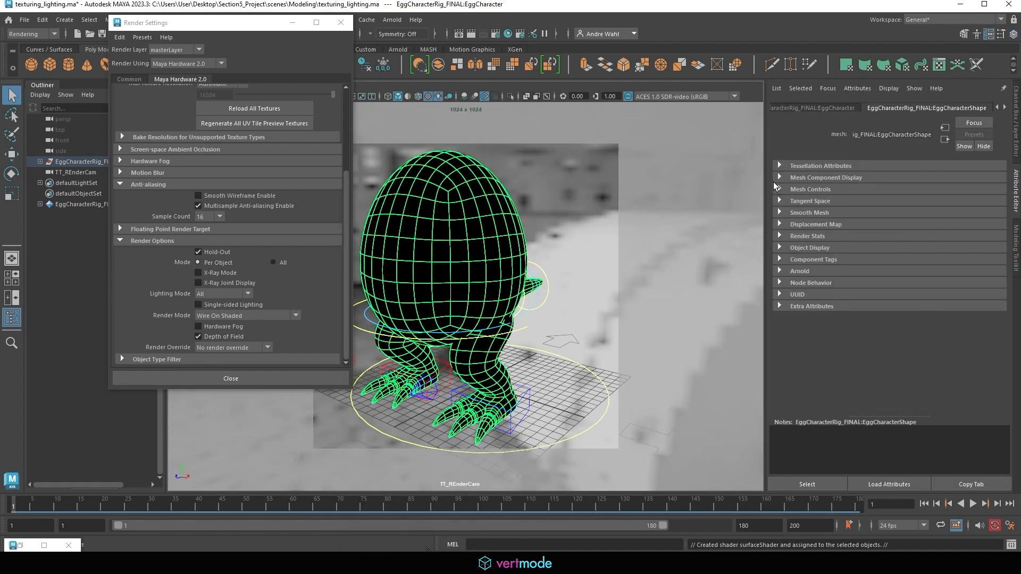
# Open the attributes of the egg character's new surface shader.
pyautogui.click(1005, 107)
pyautogui.click(1005, 107)
pyautogui.click(1005, 108)
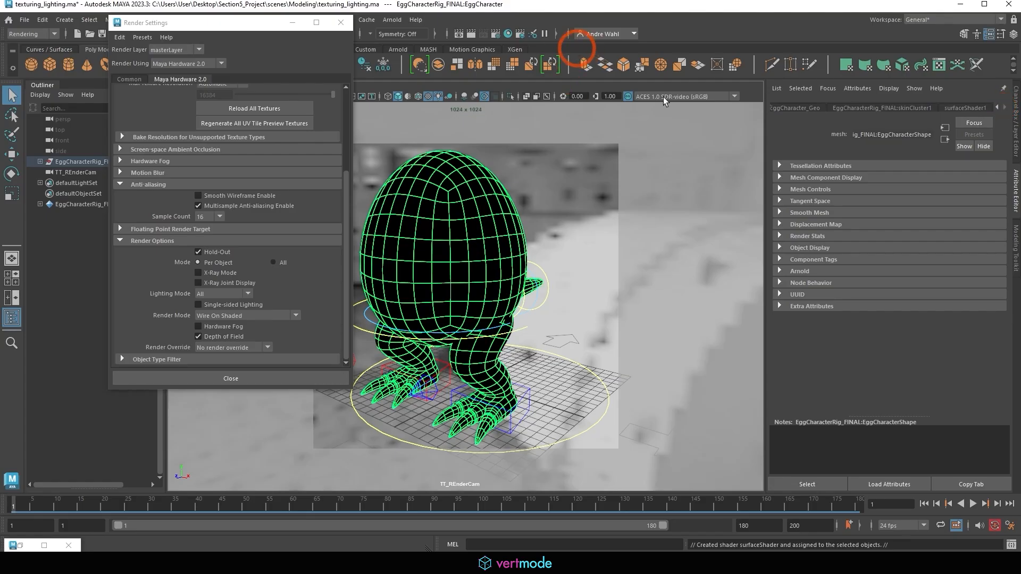
pyautogui.click(965, 108)
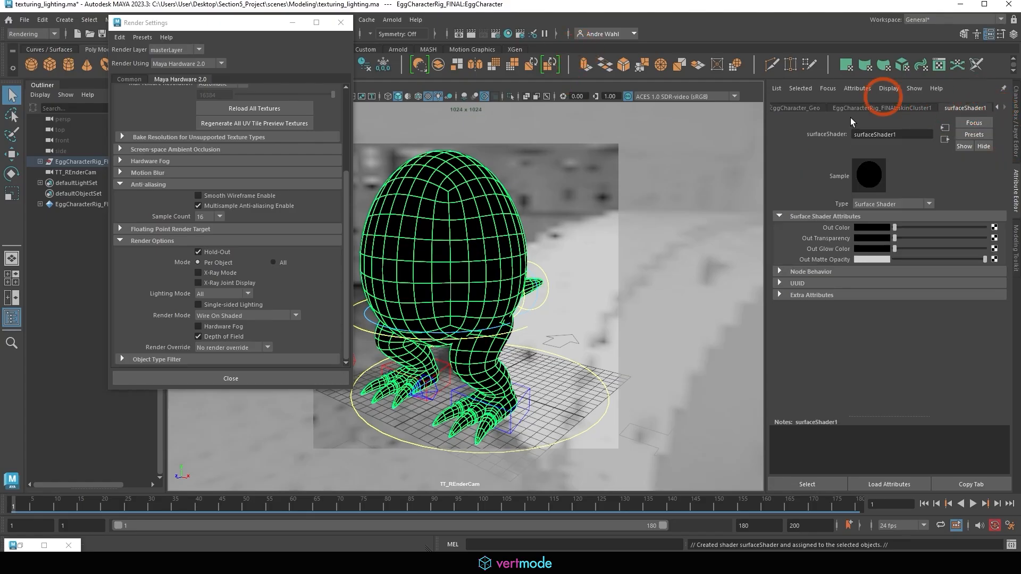
# Set surfaceShader1's Out Color to white and re-render the current frame in the Render View.
pyautogui.moveTo(895, 228); pyautogui.dragTo(985, 228)
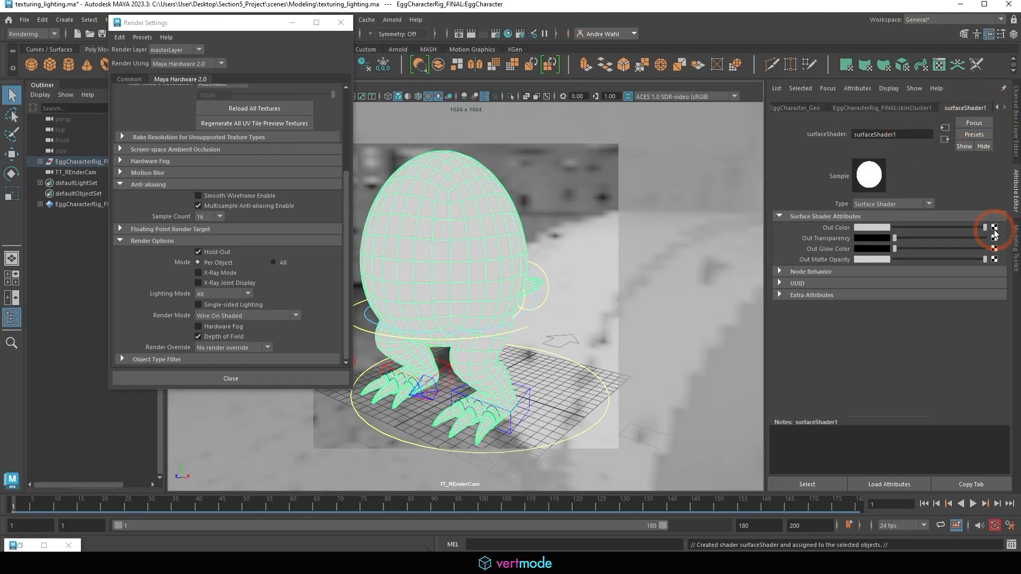
pyautogui.click(598, 263)
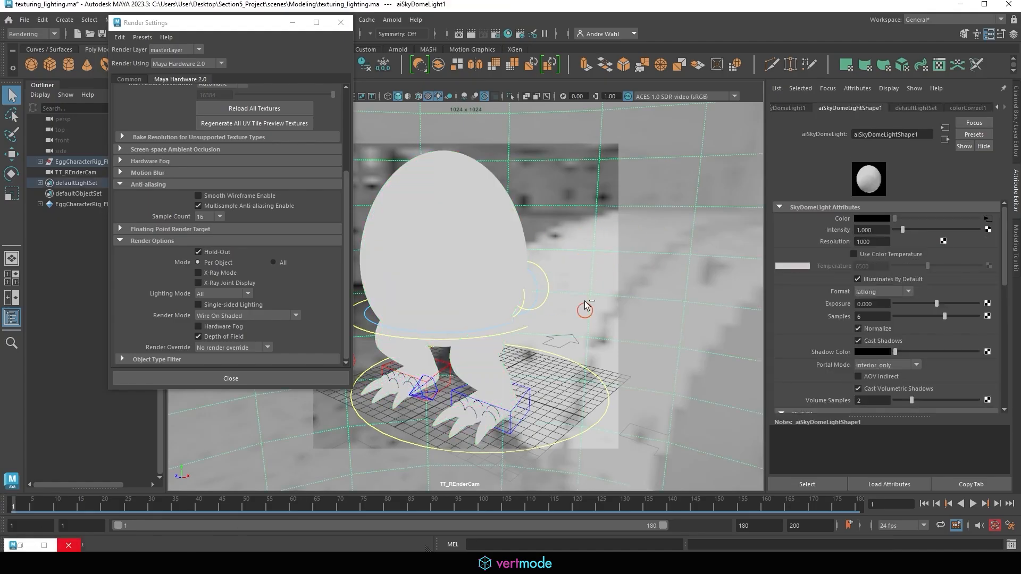
pyautogui.click(220, 471)
pyautogui.click(20, 546)
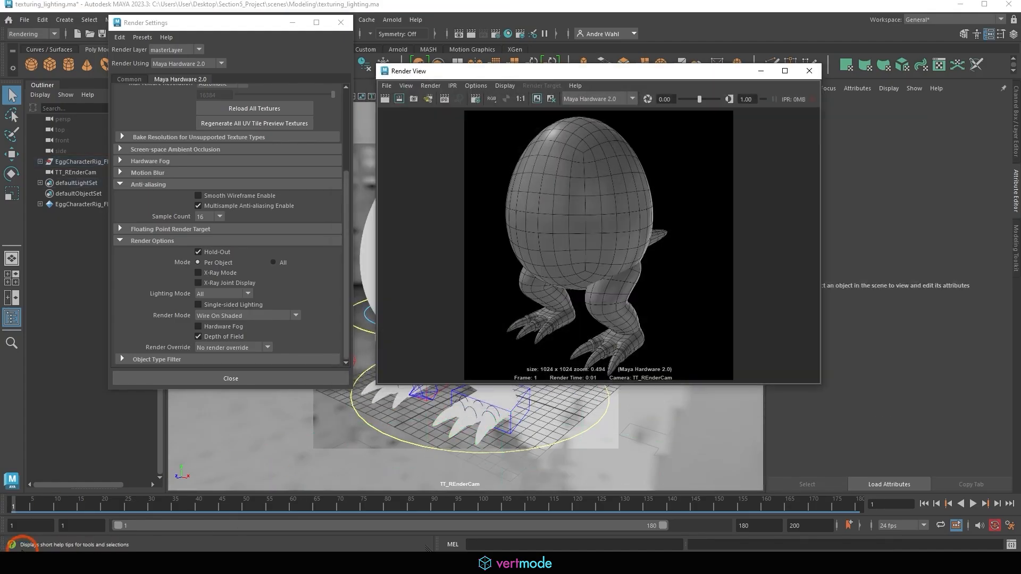
pyautogui.click(384, 100)
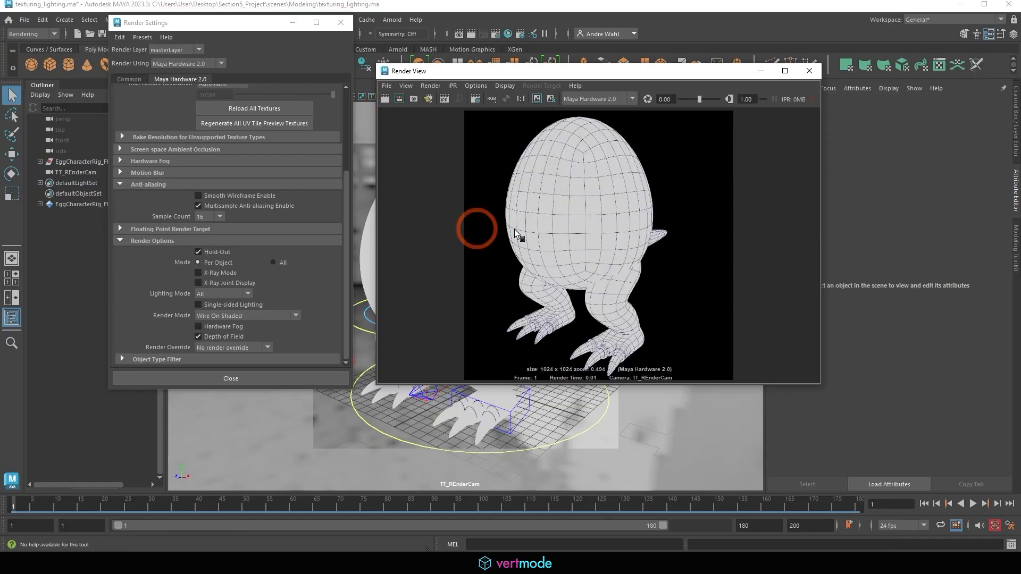
# Enlarge the Render View and inspect the wireframe on the egg's body, legs and feet up close.
pyautogui.click(785, 71)
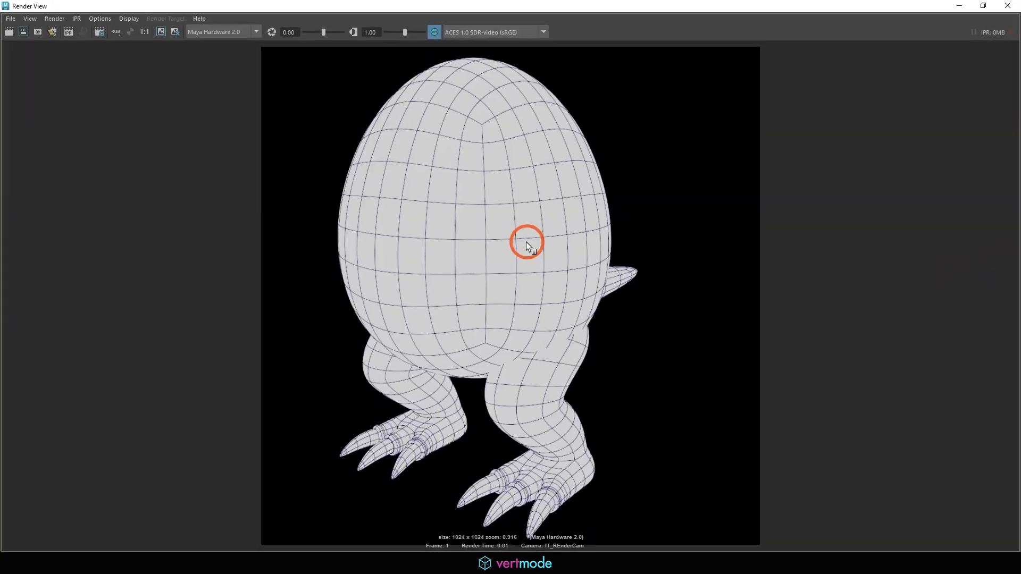
pyautogui.scroll(5, 526, 241)
pyautogui.scroll(-5, 558, 281)
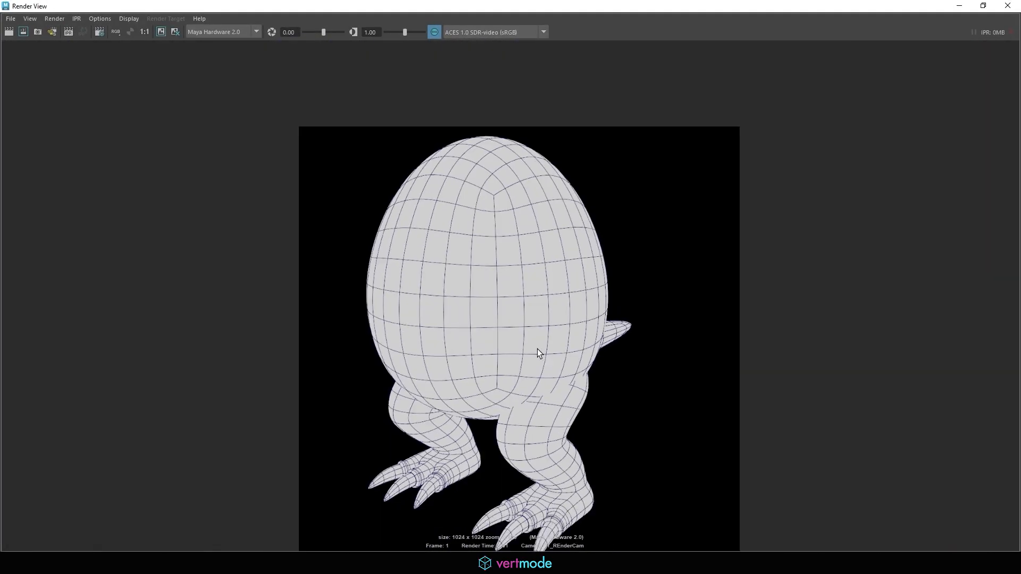
pyautogui.scroll(-1, 537, 349)
pyautogui.keyDown('alt'); pyautogui.moveTo(541, 406); pyautogui.dragTo(565, 295, button='middle'); pyautogui.keyUp('alt')
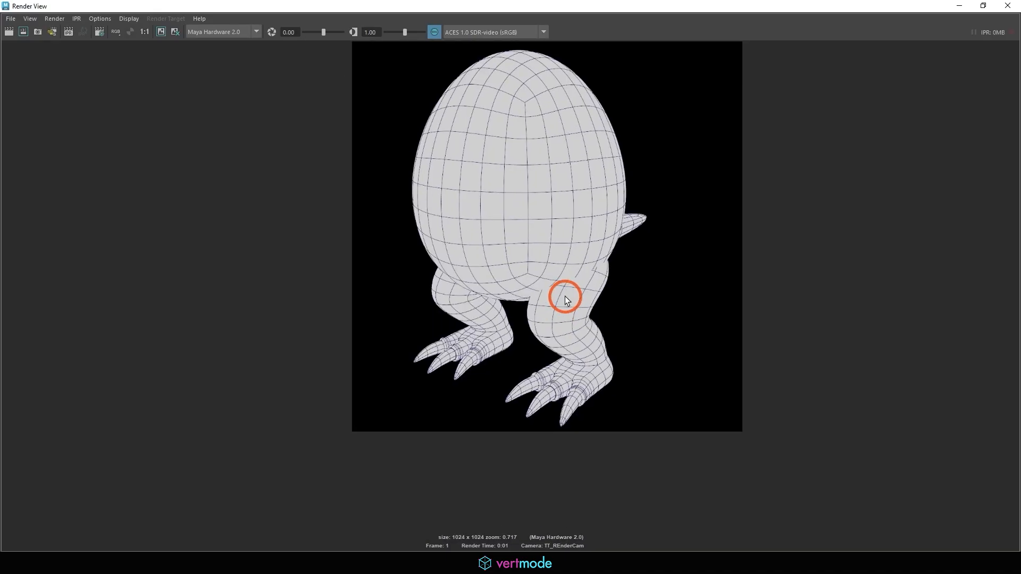
pyautogui.keyDown('alt'); pyautogui.moveTo(564, 411); pyautogui.dragTo(603, 409, button='right'); pyautogui.keyUp('alt')
pyautogui.keyDown('alt'); pyautogui.moveTo(538, 237); pyautogui.dragTo(571, 348, button='middle'); pyautogui.keyUp('alt')
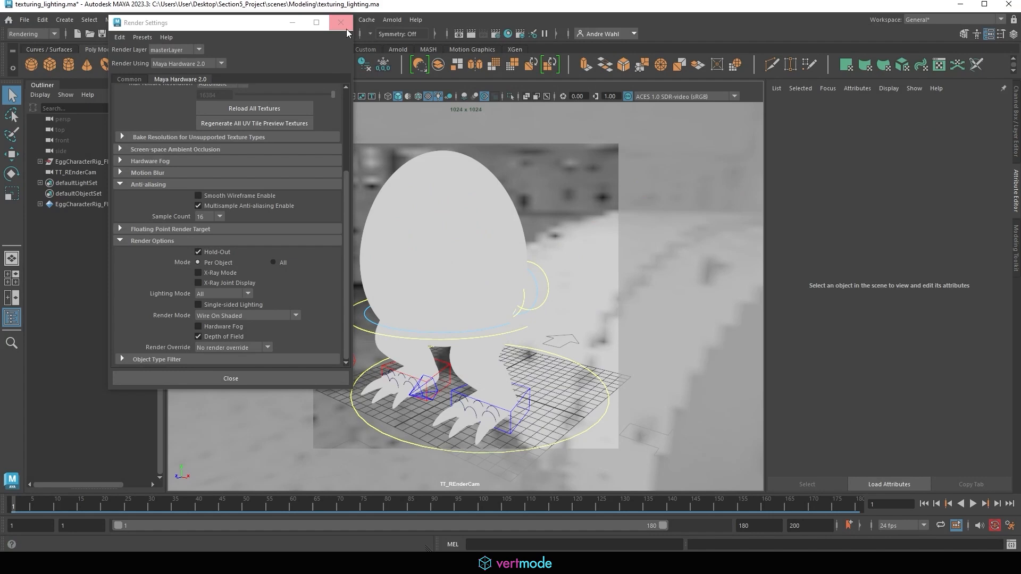
# Review the Maya Hardware 2.0 render settings and close them.
pyautogui.click(344, 29)
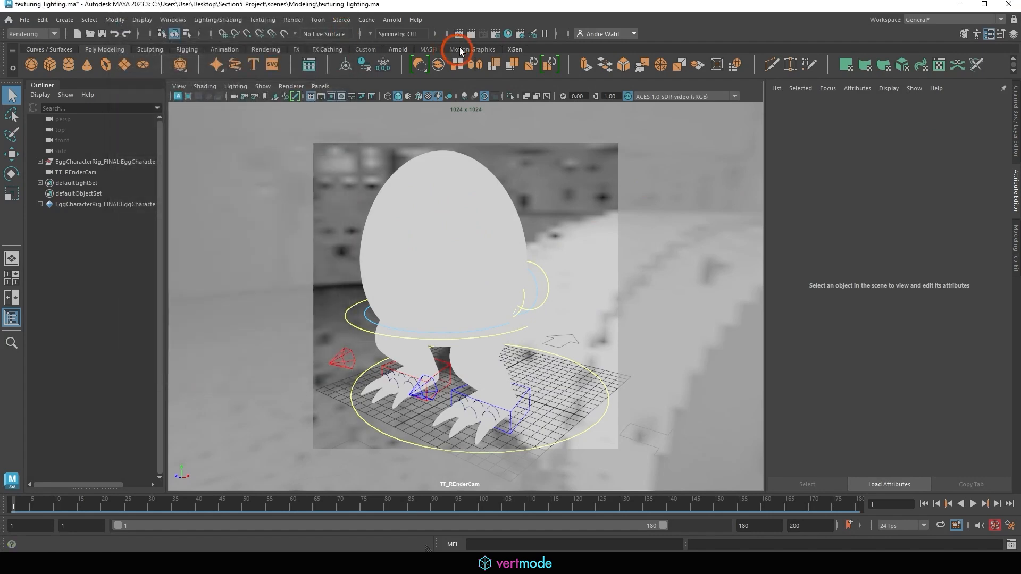
pyautogui.click(495, 34)
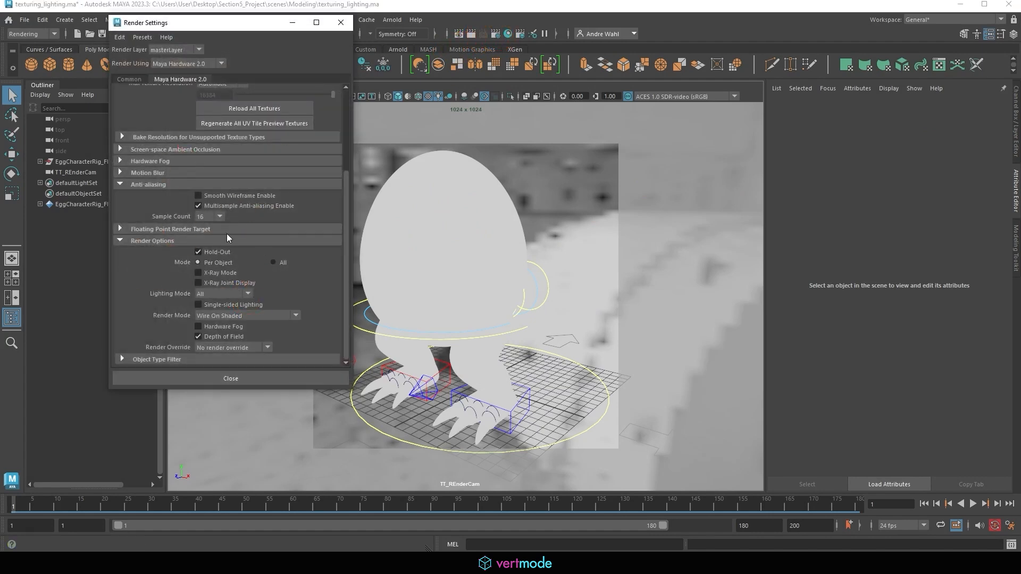
pyautogui.scroll(5, 297, 239)
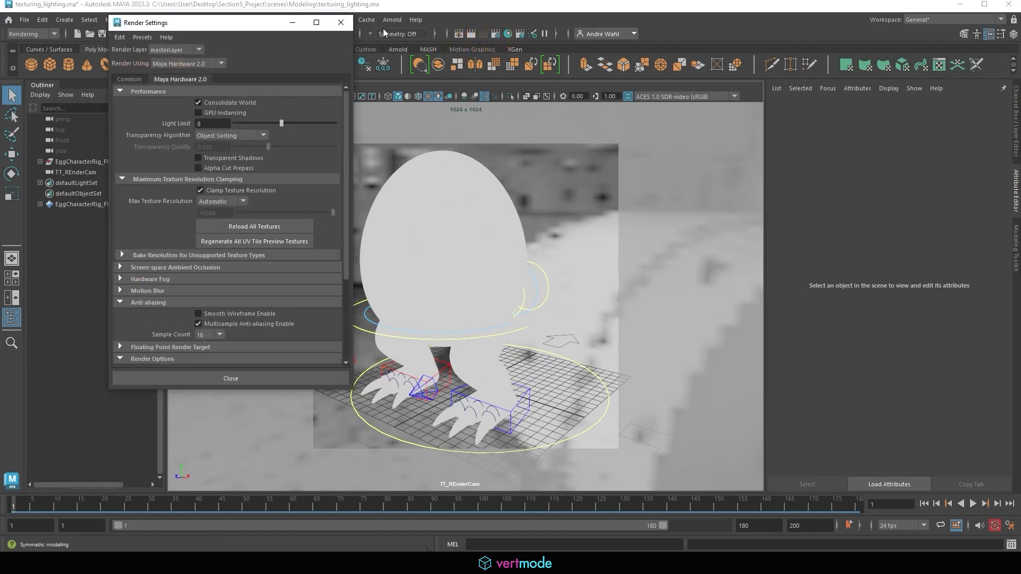
pyautogui.click(341, 23)
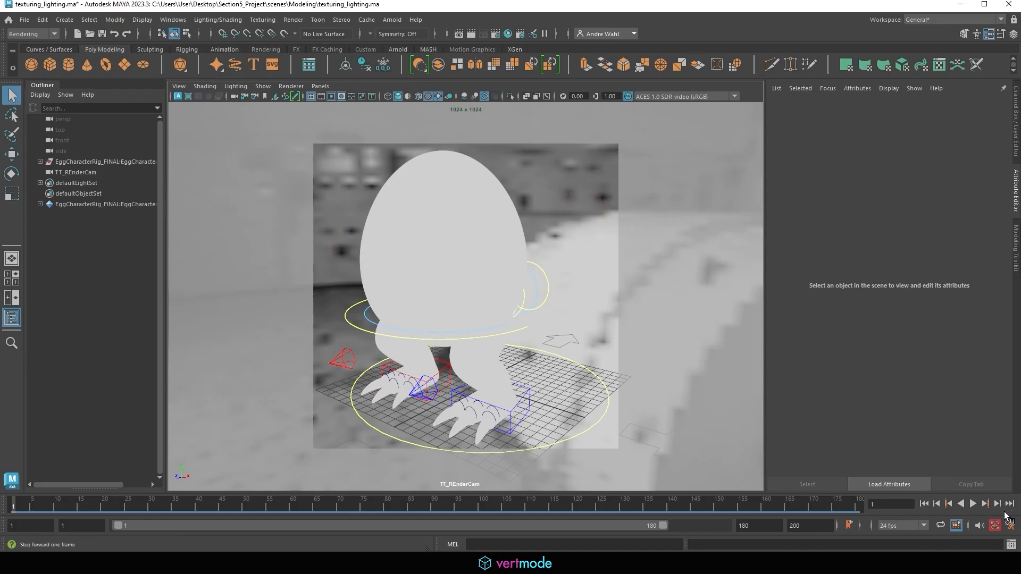
# Open the Script Editor and shrink it to a small window beside the character in the viewport.
pyautogui.click(1011, 543)
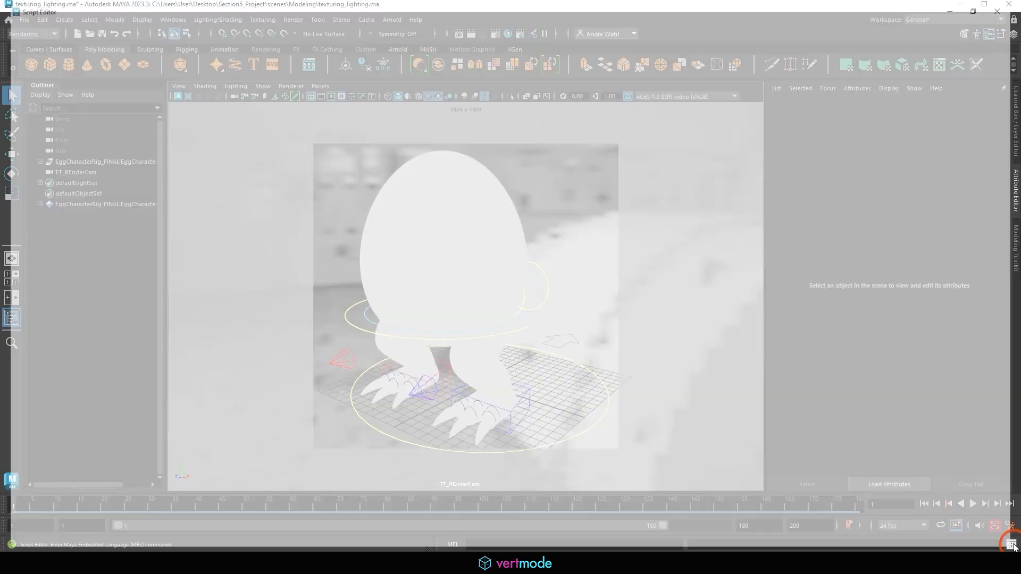
pyautogui.moveTo(519, 4); pyautogui.dragTo(597, 105)
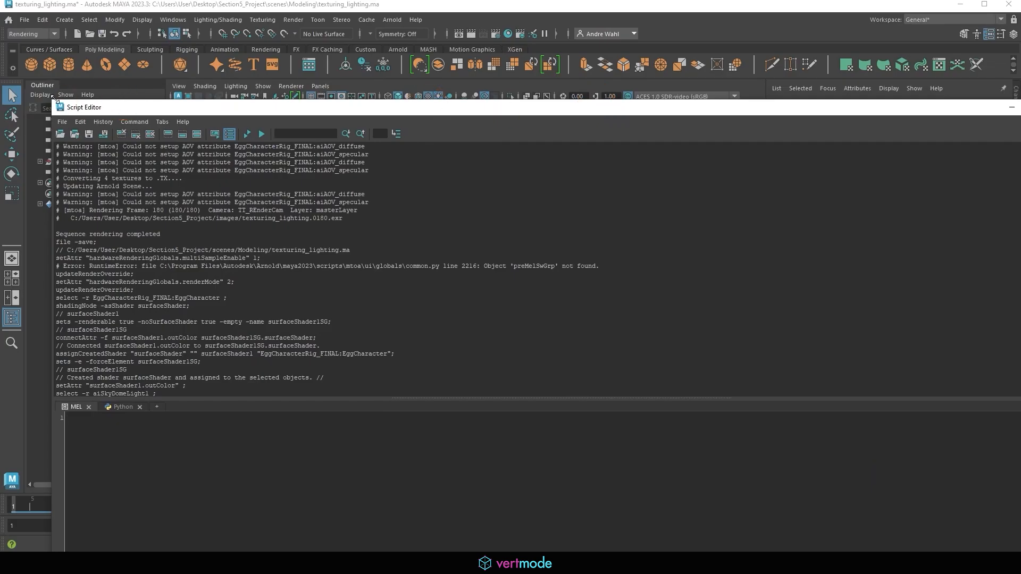
pyautogui.moveTo(51, 100); pyautogui.dragTo(668, 382)
pyautogui.moveTo(804, 391); pyautogui.dragTo(701, 91)
pyautogui.moveTo(570, 154); pyautogui.dragTo(714, 155)
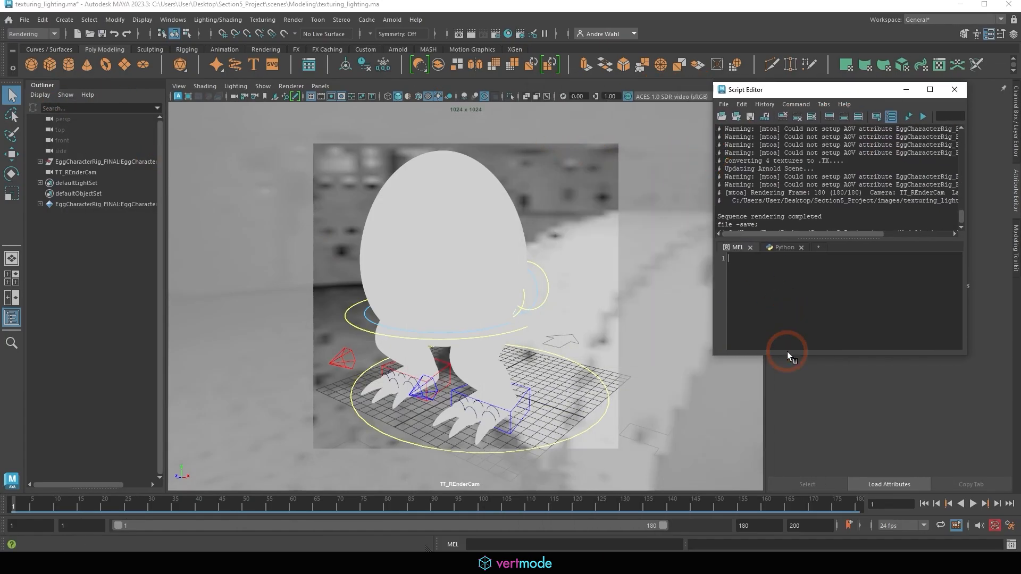
# Start a batch render of the sequence and check its status in the Script Editor output.
pyautogui.click(294, 21)
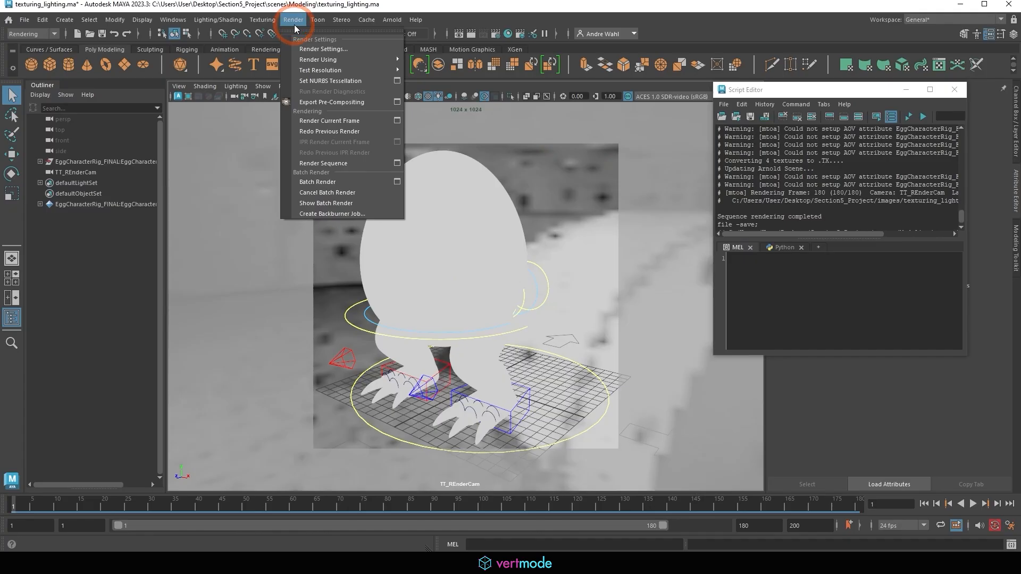
pyautogui.click(307, 184)
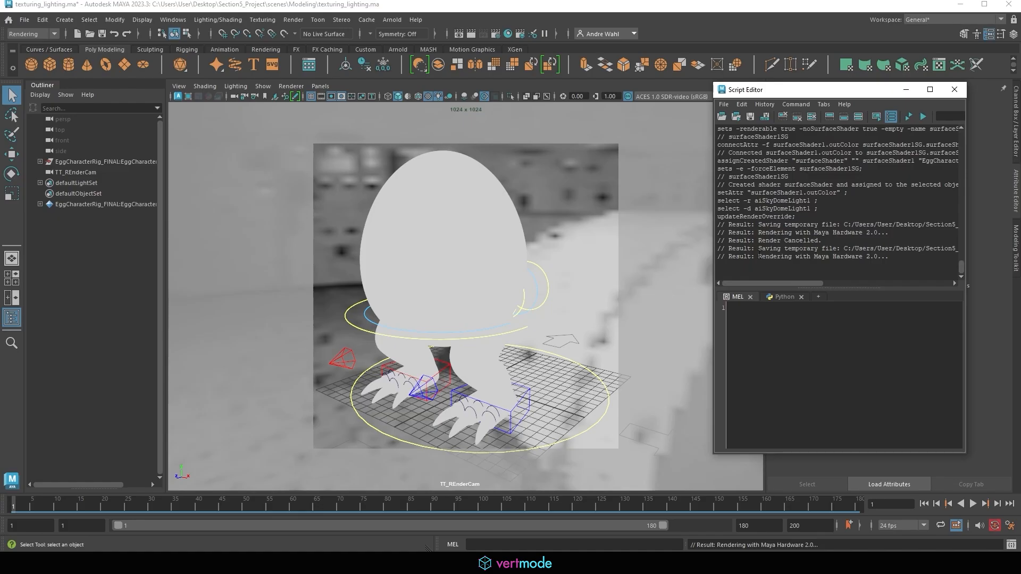
pyautogui.moveTo(759, 256); pyautogui.dragTo(926, 256)
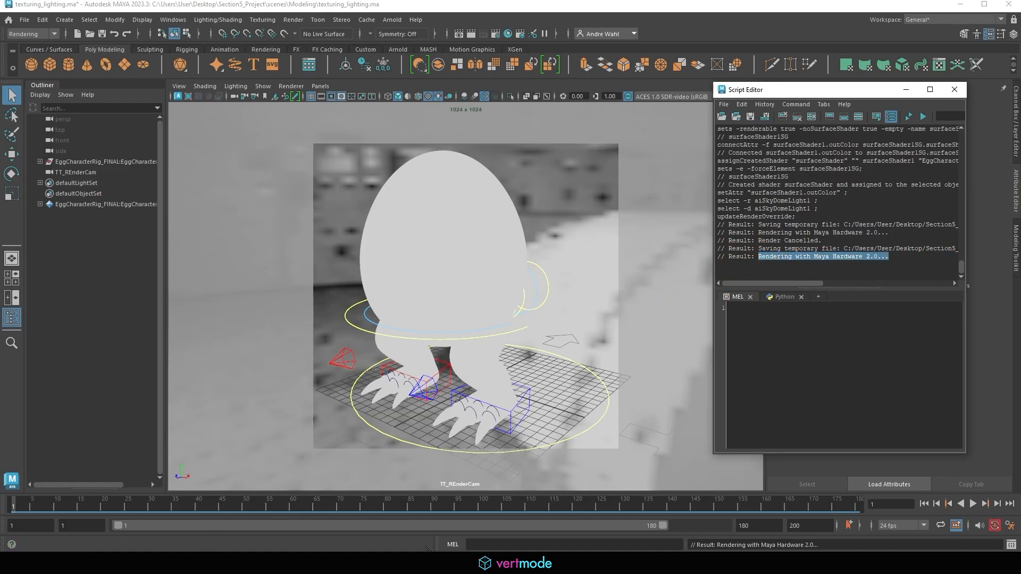
# In File Explorer, create a folder named EggCharacterWF_TT inside the Section5_Project images folder.
pyautogui.moveTo(220, 563)
pyautogui.click(219, 518)
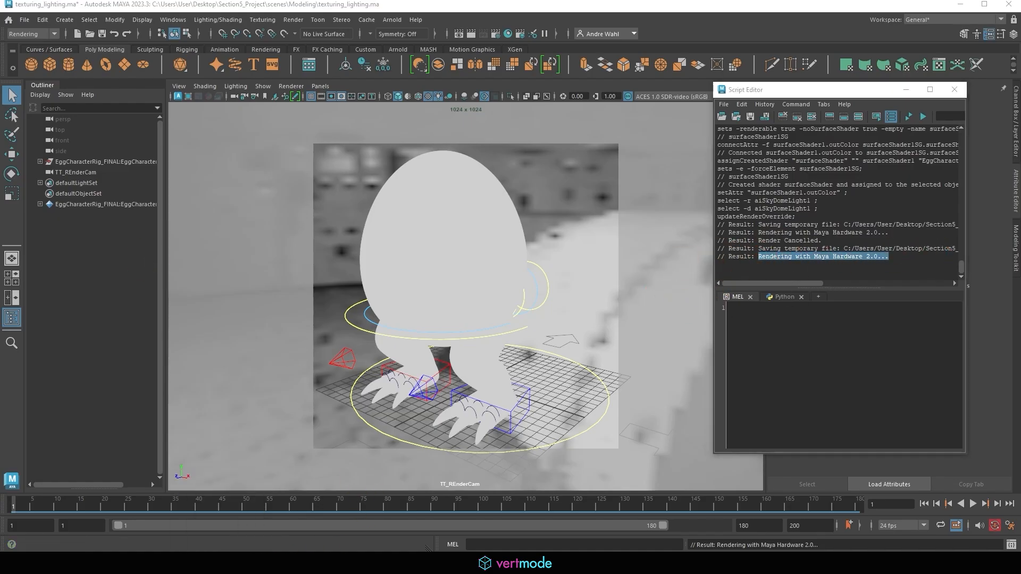
pyautogui.moveTo(0, 157); pyautogui.dragTo(395, 37)
pyautogui.click(393, 236)
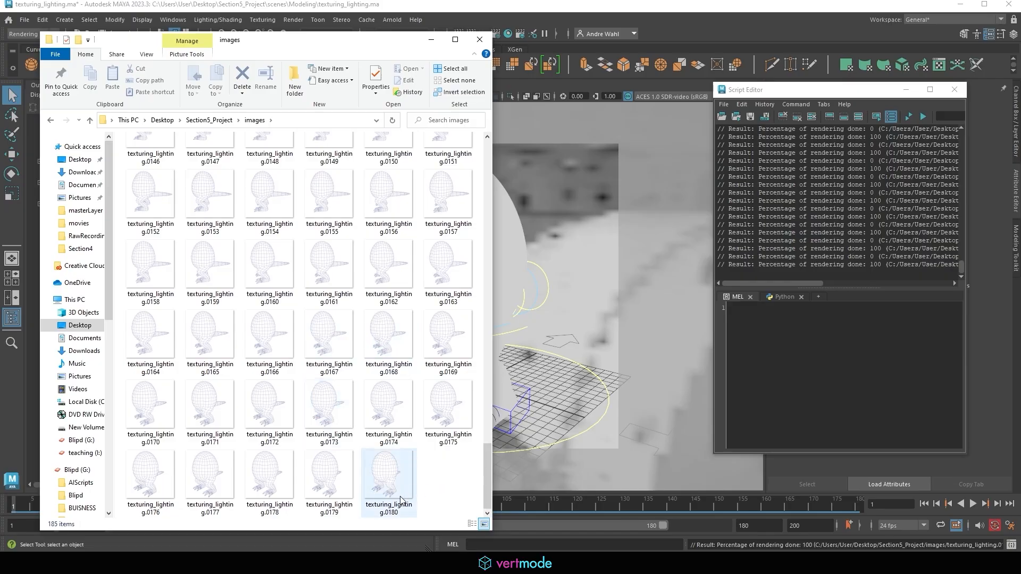
pyautogui.rightClick(439, 476)
pyautogui.click(376, 447)
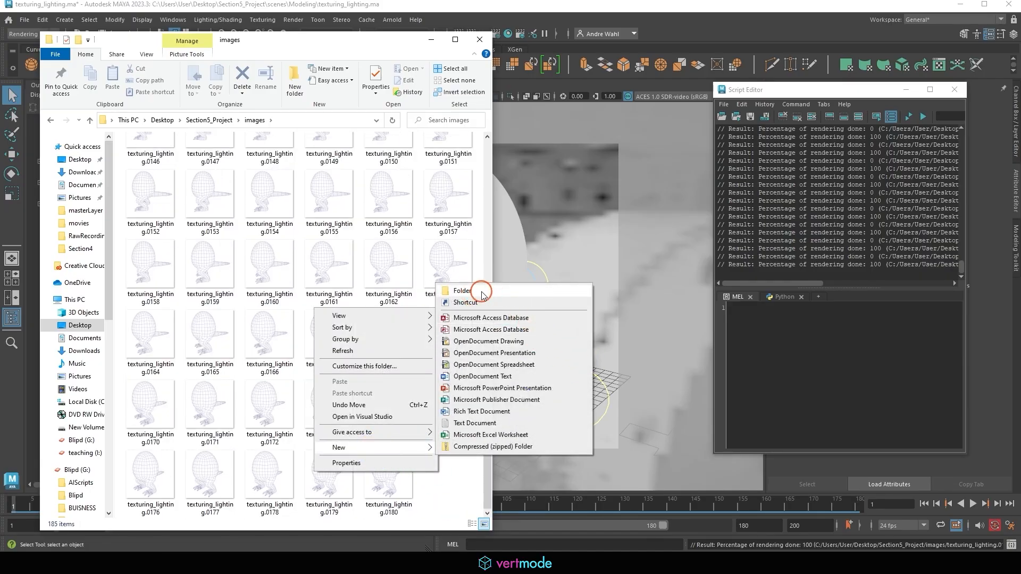
pyautogui.click(482, 294)
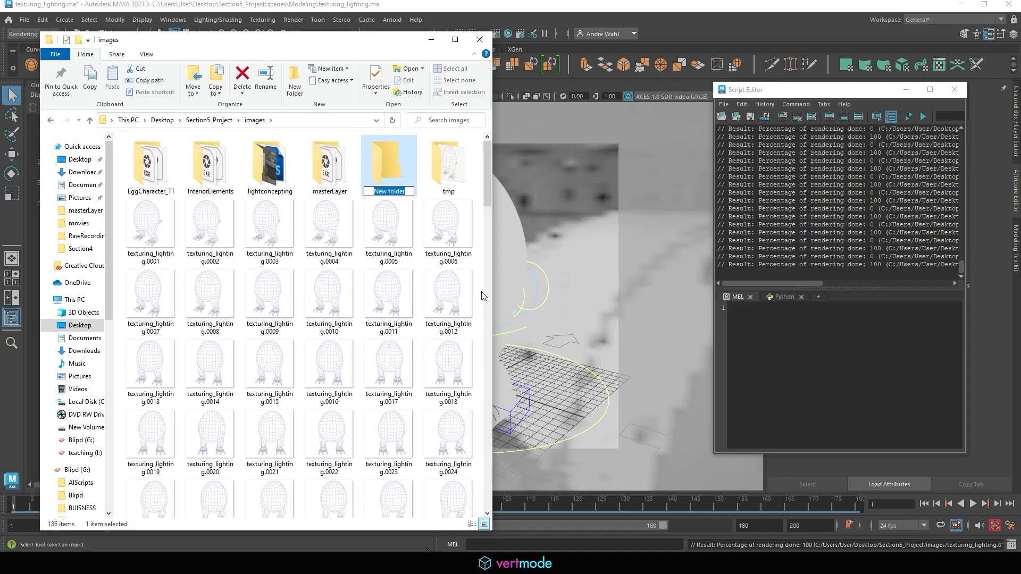
pyautogui.write('EggCharacterWF_TT')
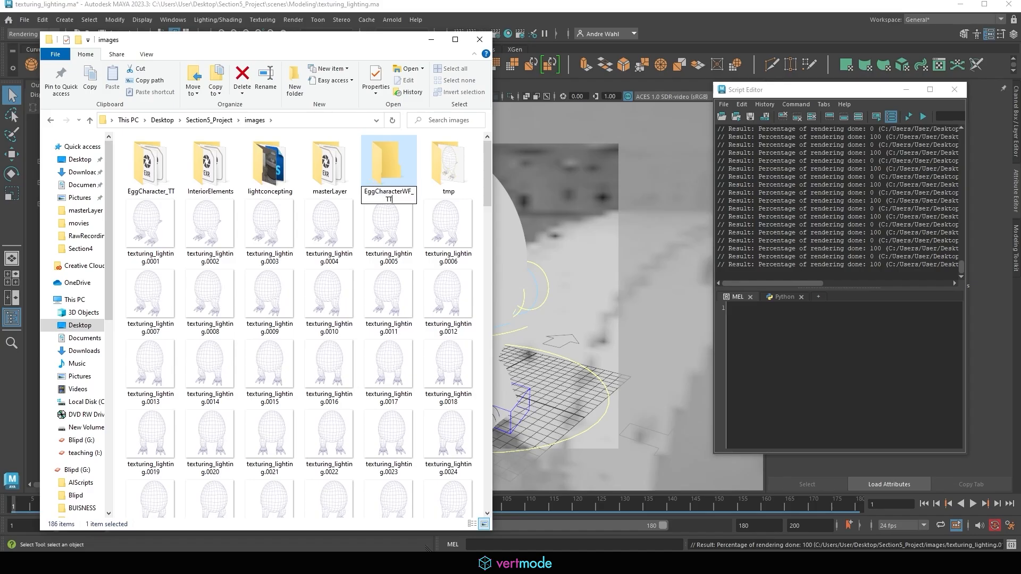
pyautogui.press('Return')
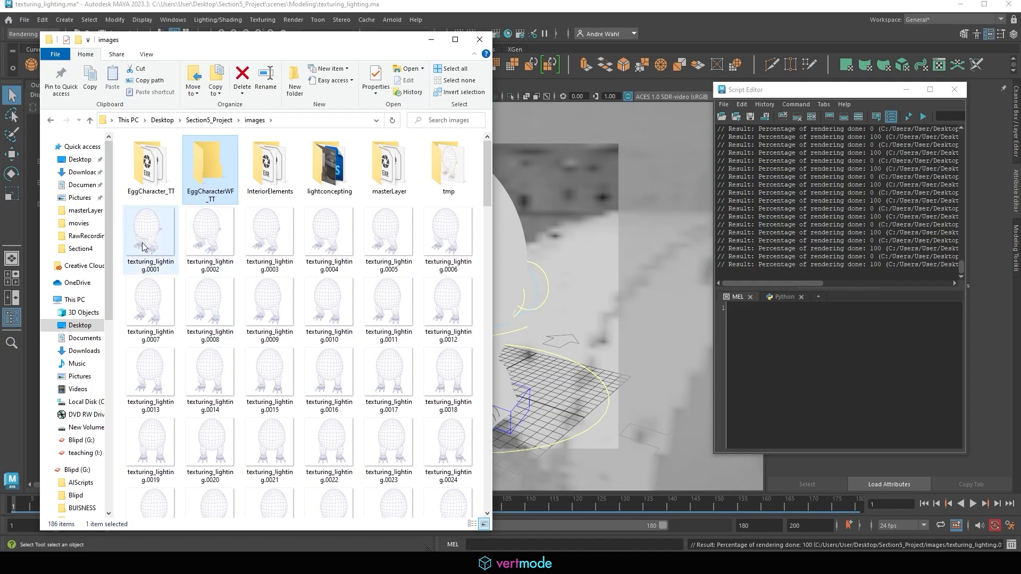
# Move the rendered frames texturing_lighting.0001 through texturing_lighting.0180 into the EggCharacterWF_TT folder.
pyautogui.click(150, 234)
pyautogui.scroll(-15, 374, 275)
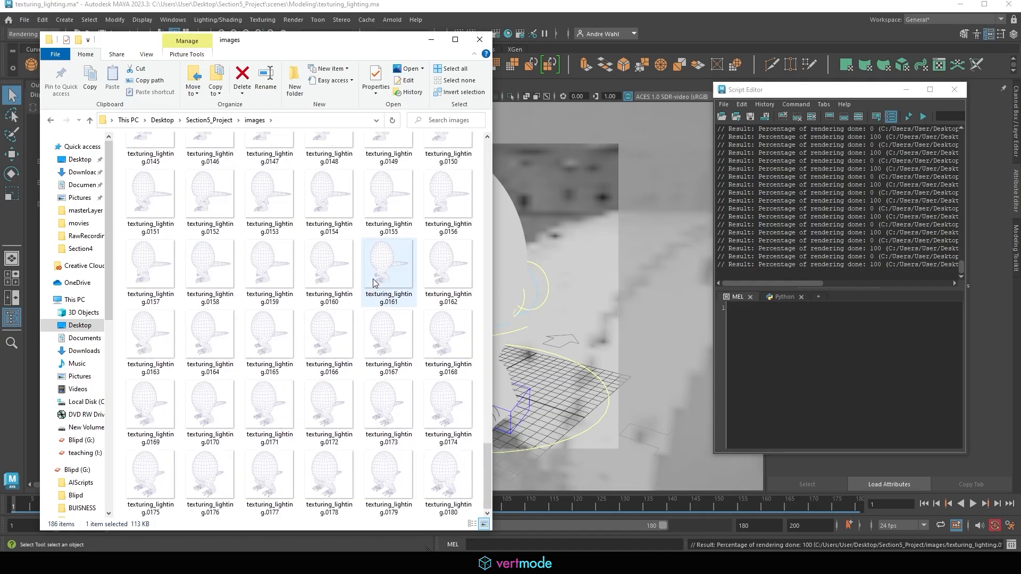
pyautogui.keyDown('shift'); pyautogui.click(444, 470); pyautogui.keyUp('shift')
pyautogui.scroll(15, 326, 207)
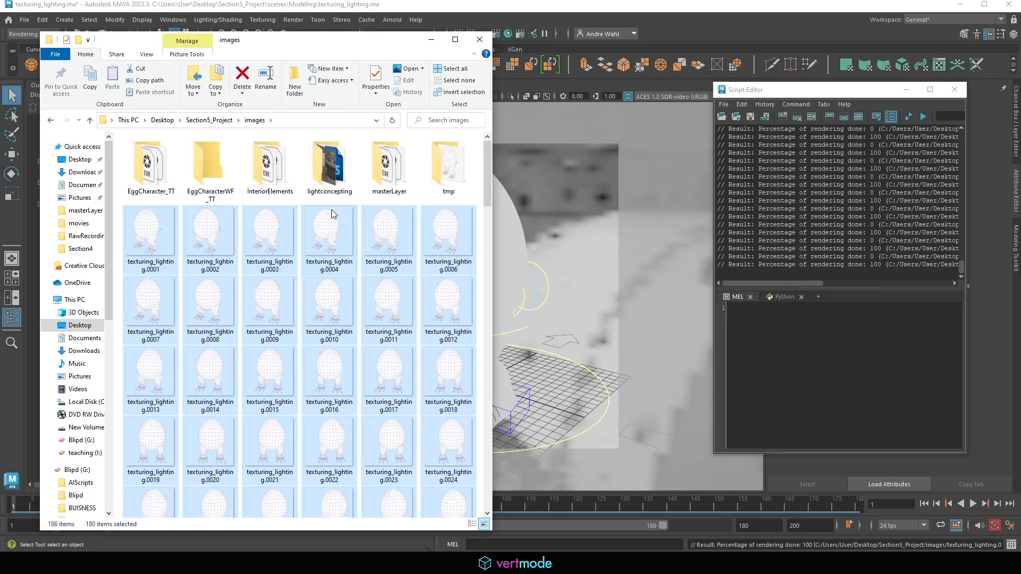
pyautogui.moveTo(152, 232); pyautogui.dragTo(200, 169)
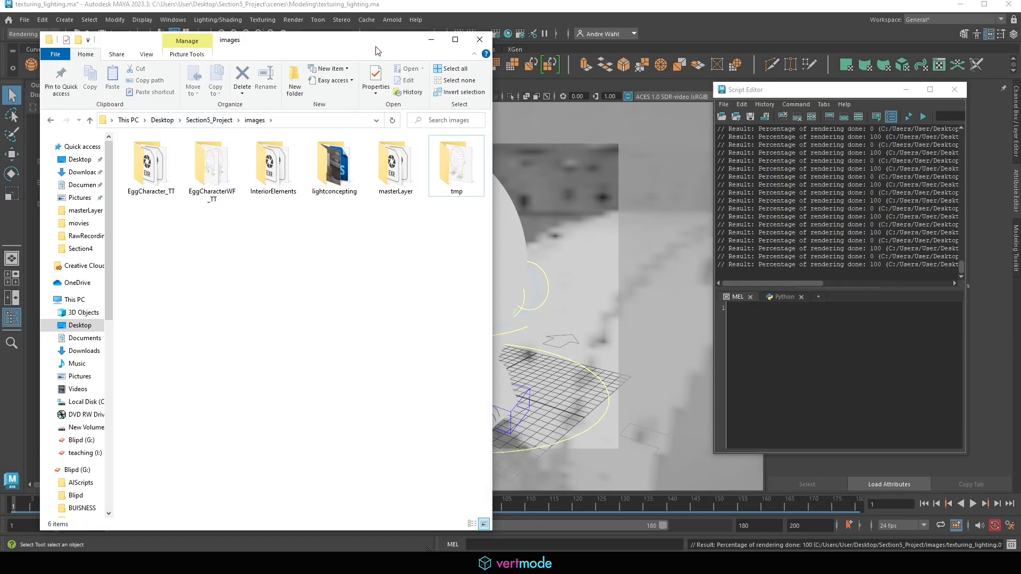
# Switch to After Effects, import the wireframe PNG sequence above the EXR layer in the texturing_lighting composition, and play it from the start.
pyautogui.moveTo(355, 41); pyautogui.dragTo(328, 70)
pyautogui.click(402, 68)
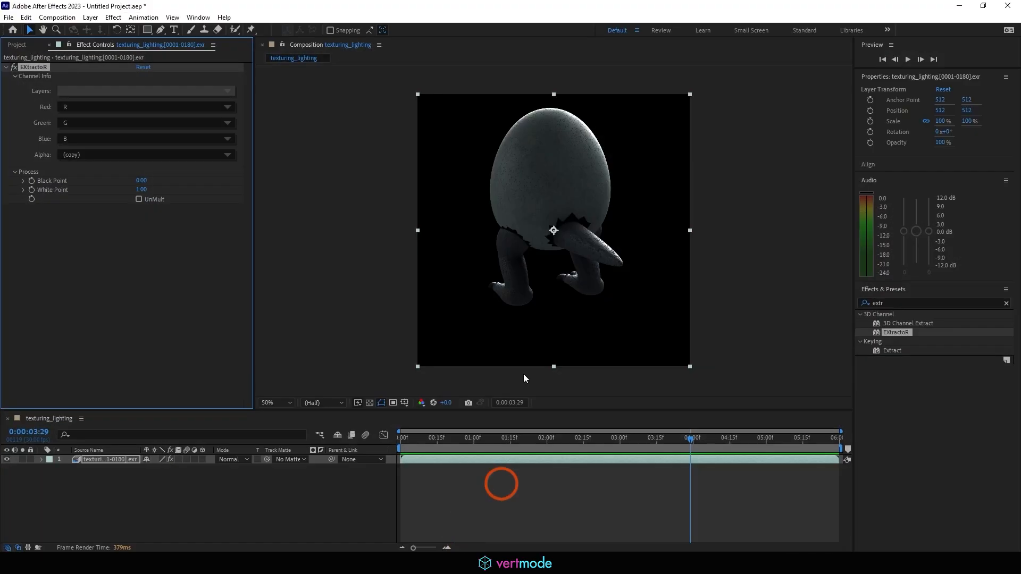
pyautogui.click(24, 44)
pyautogui.click(11, 206)
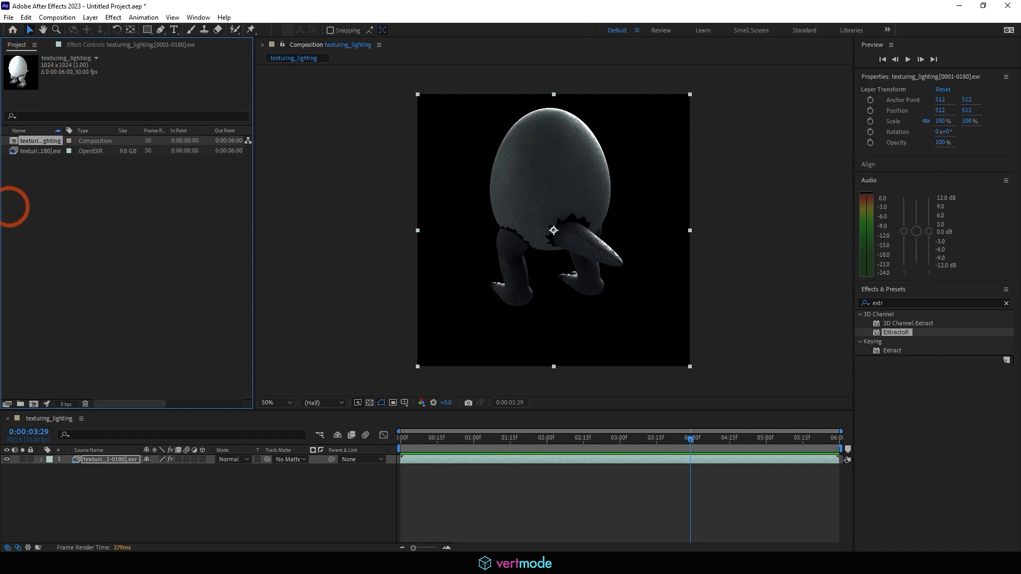
pyautogui.moveTo(159, 238); pyautogui.dragTo(141, 222)
pyautogui.moveTo(25, 166); pyautogui.dragTo(66, 460)
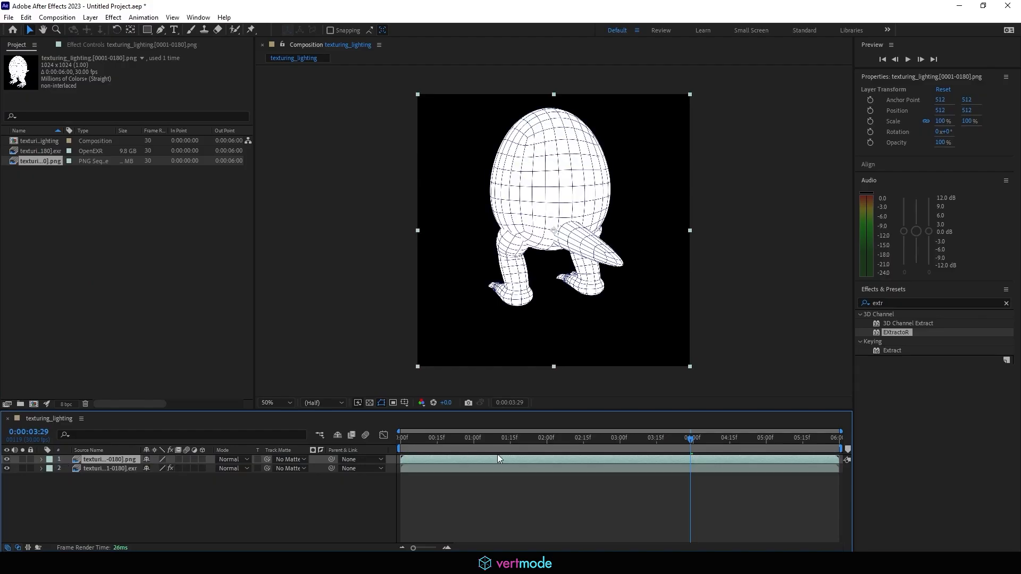
pyautogui.press('Home')
pyautogui.press('space')
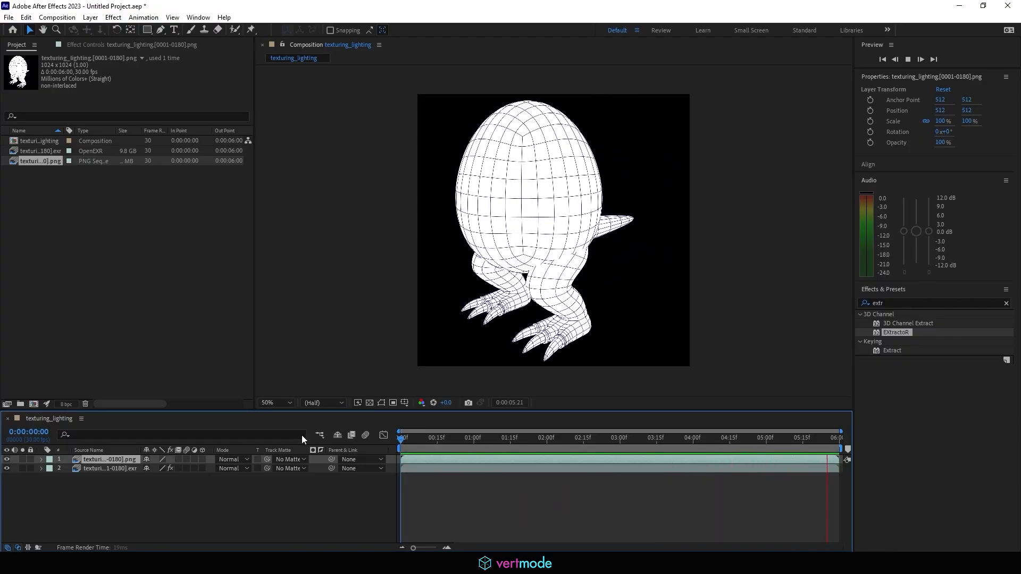
# Set the wireframe PNG layer's blending mode to Multiply and preview the composite.
pyautogui.click(231, 461)
pyautogui.click(231, 461)
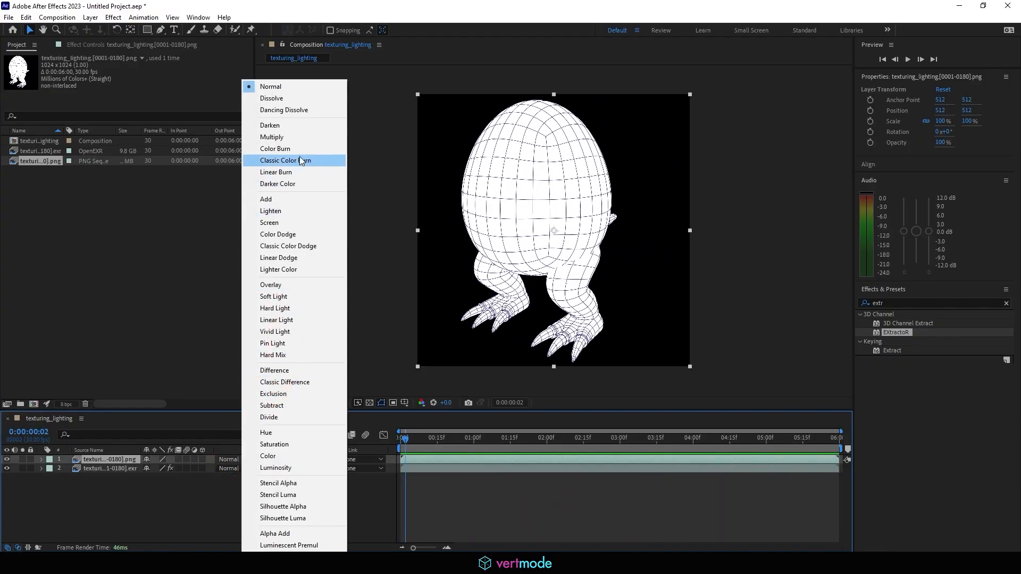
pyautogui.click(271, 138)
pyautogui.press('space')
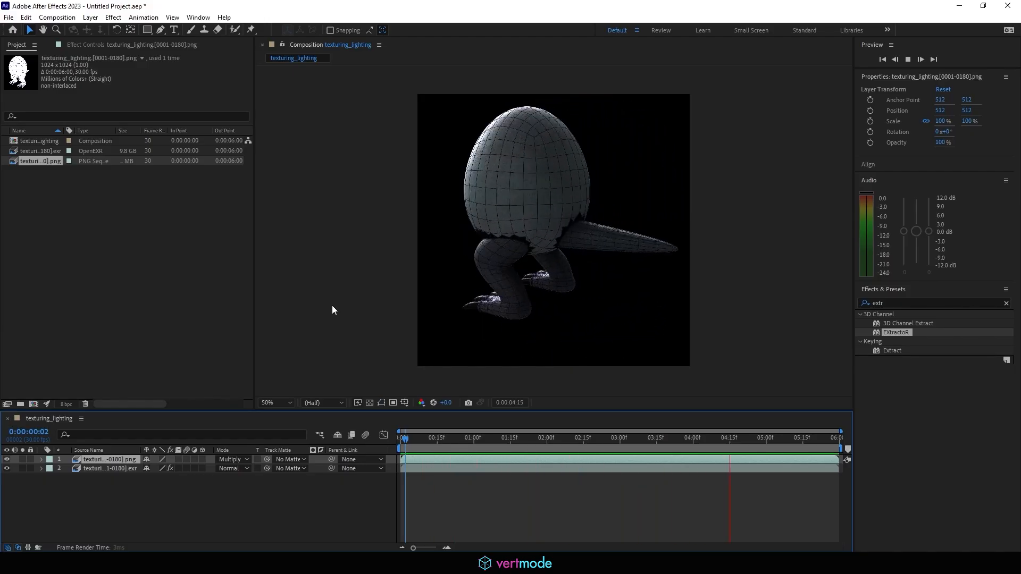
# Set the EXR layer's EXtractoR effect to the AO pass and play the composition beneath the multiplied wireframe.
pyautogui.click(111, 469)
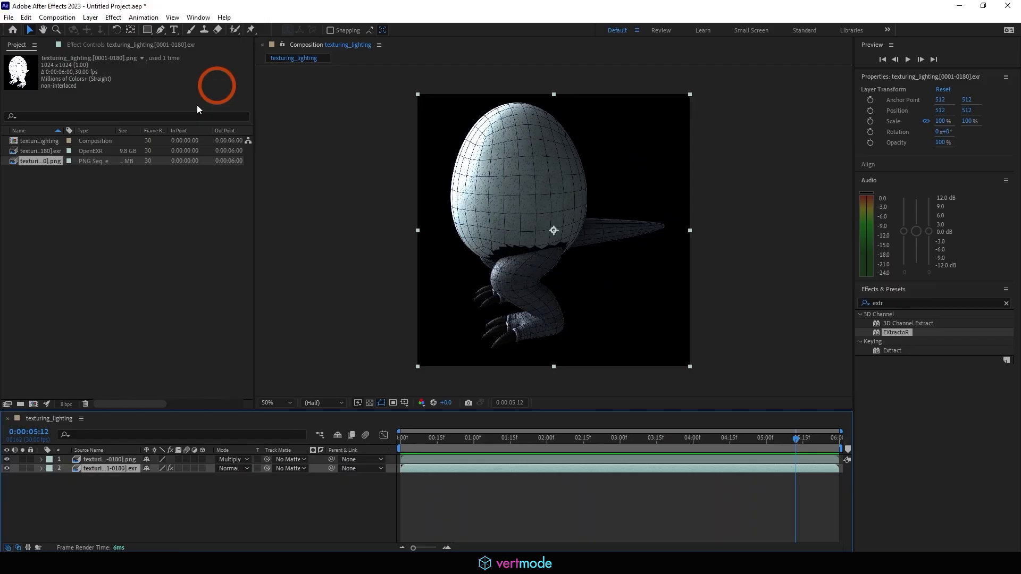
pyautogui.click(95, 44)
pyautogui.click(120, 92)
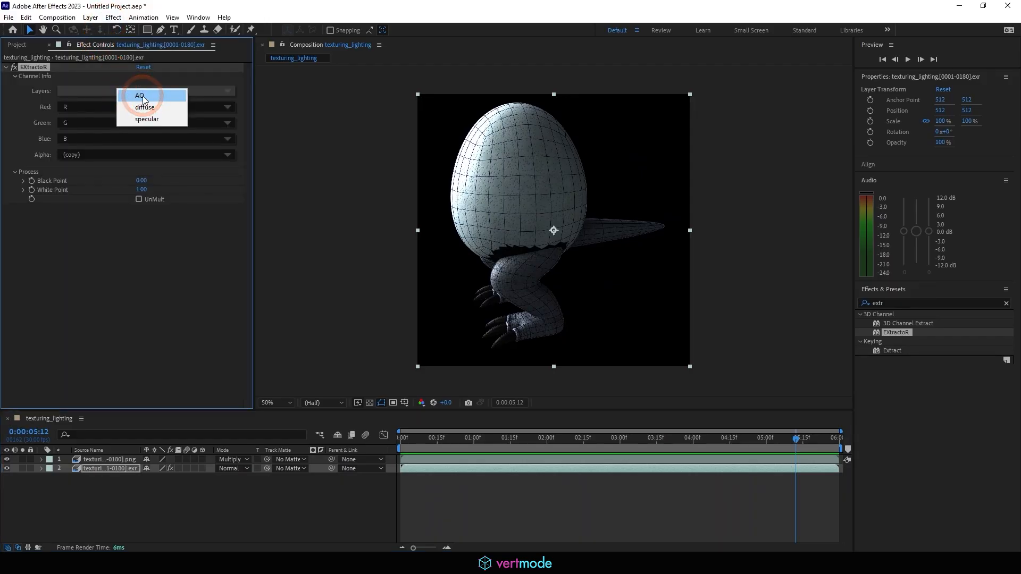
pyautogui.click(140, 97)
pyautogui.click(372, 165)
pyautogui.click(821, 217)
pyautogui.press('space')
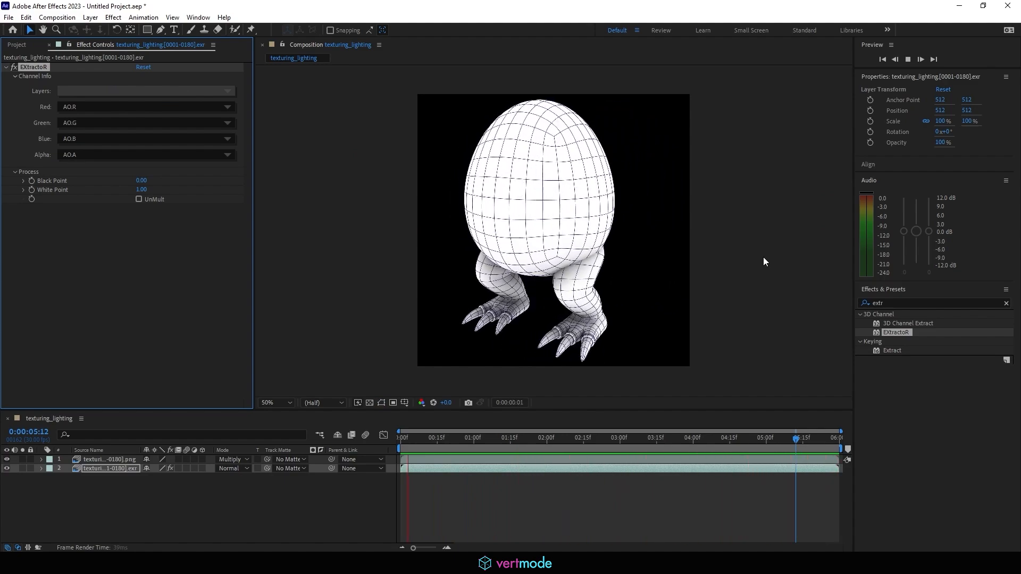
pyautogui.press('space')
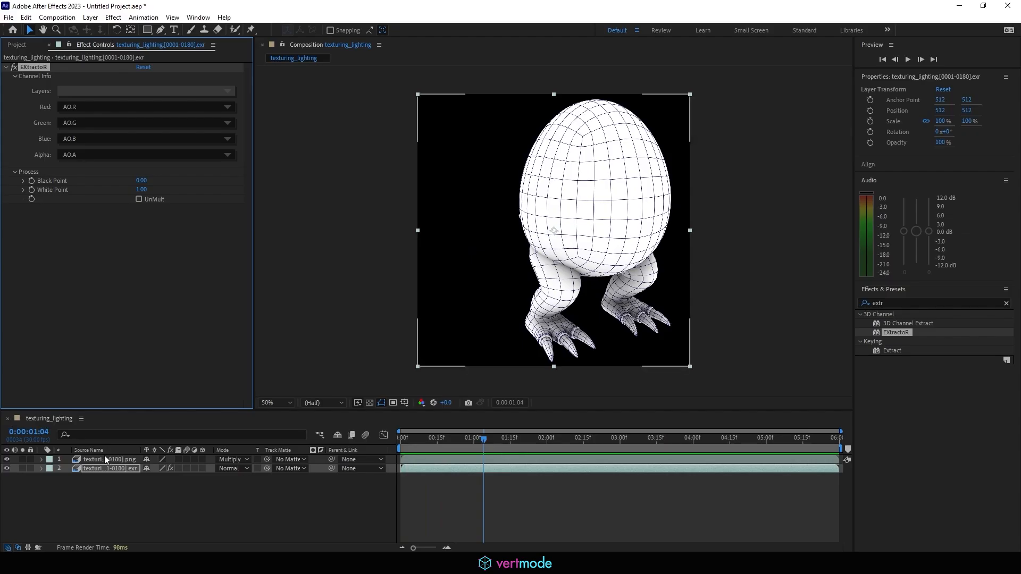
# Hide the wireframe PNG layer and switch the EXR layer's EXtractoR effect to the diffuse pass.
pyautogui.click(264, 460)
pyautogui.click(7, 460)
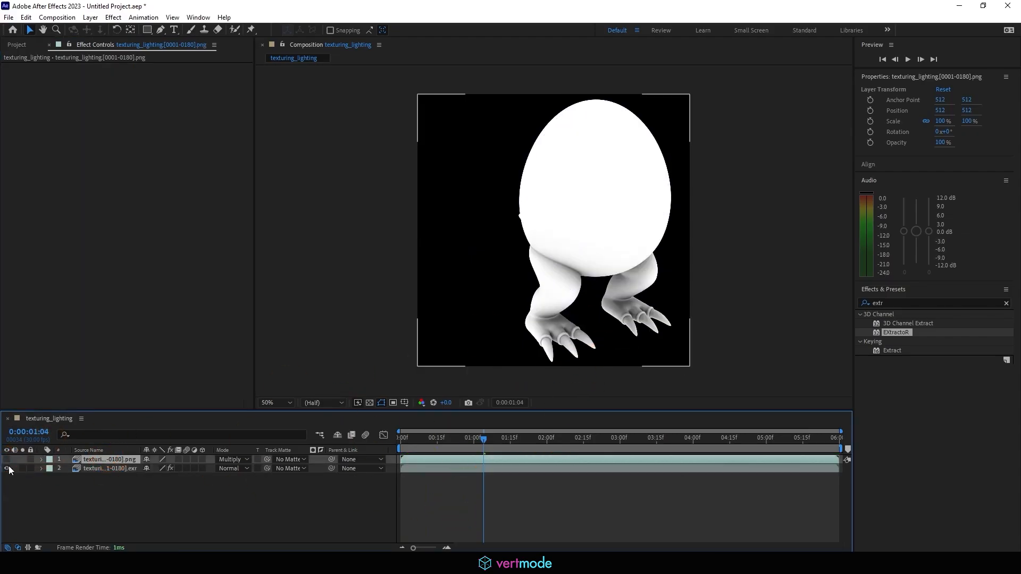
pyautogui.click(90, 469)
pyautogui.click(112, 96)
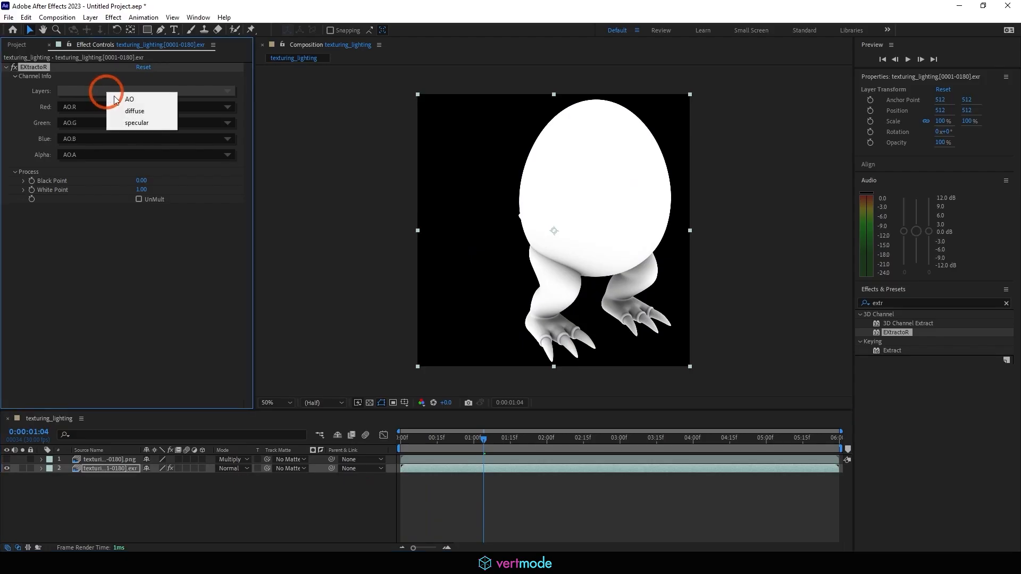
pyautogui.click(125, 107)
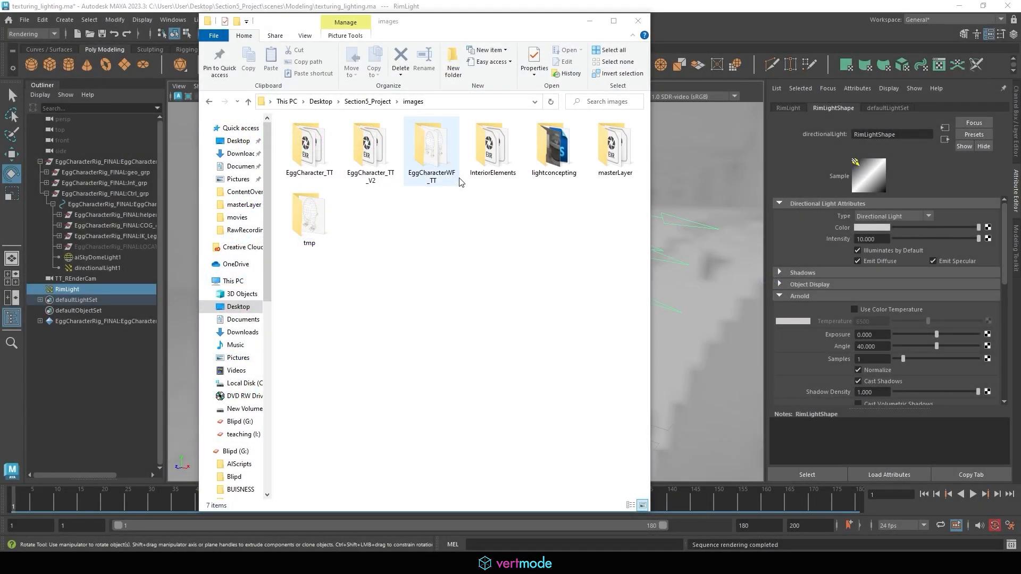
pyautogui.click(431, 155)
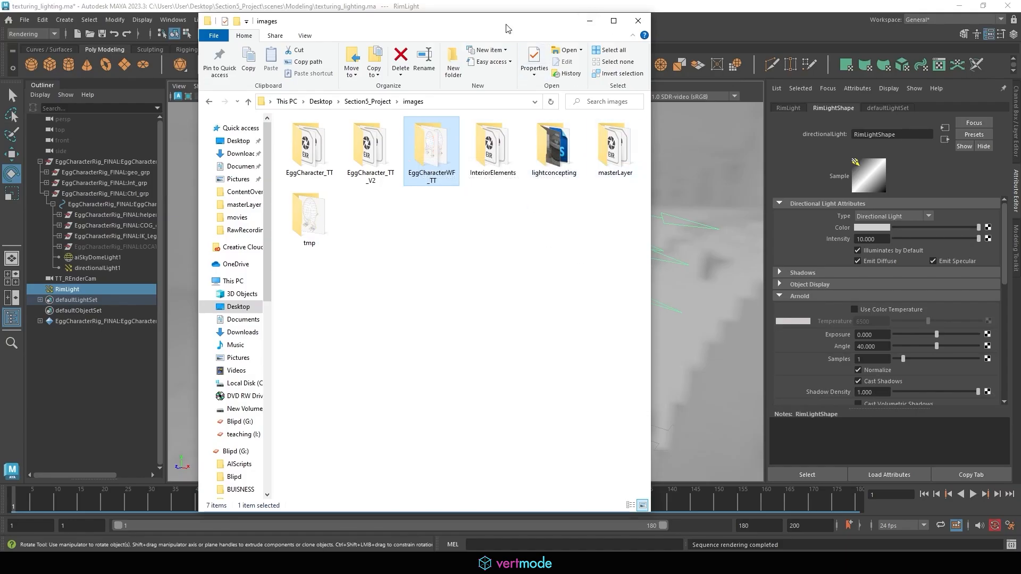
pyautogui.moveTo(508, 29); pyautogui.dragTo(319, 61)
pyautogui.click(493, 290)
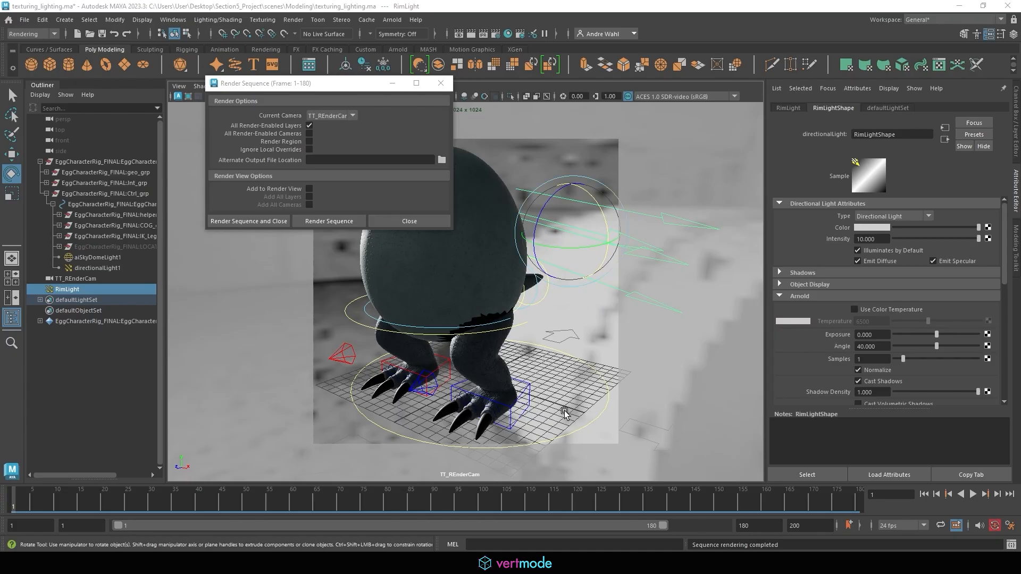
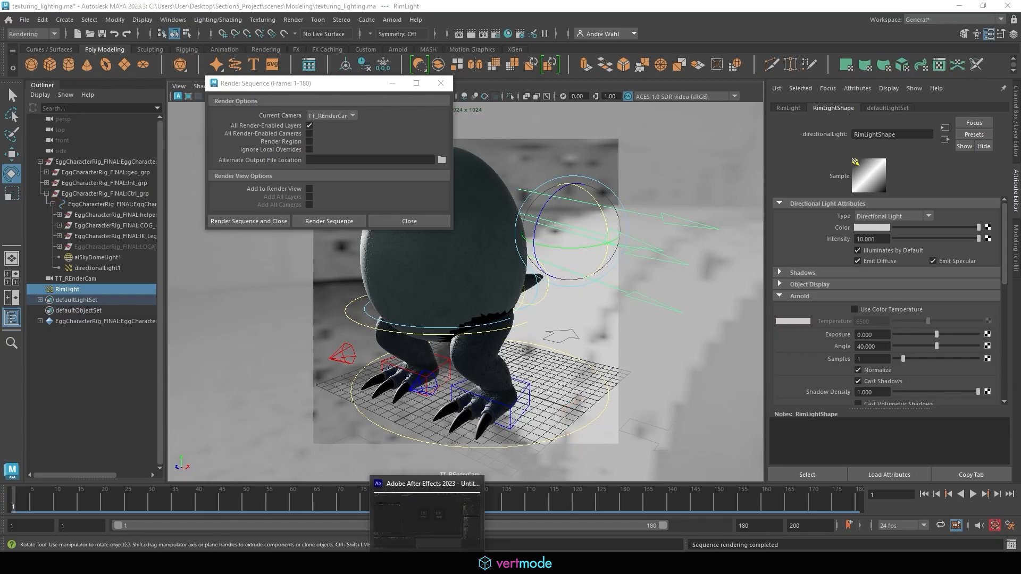
# Switch to After Effects and import the EggCharacter_TT_V2 and EggCharacterWF_TT image sequence folders together into the empty project.
pyautogui.click(427, 563)
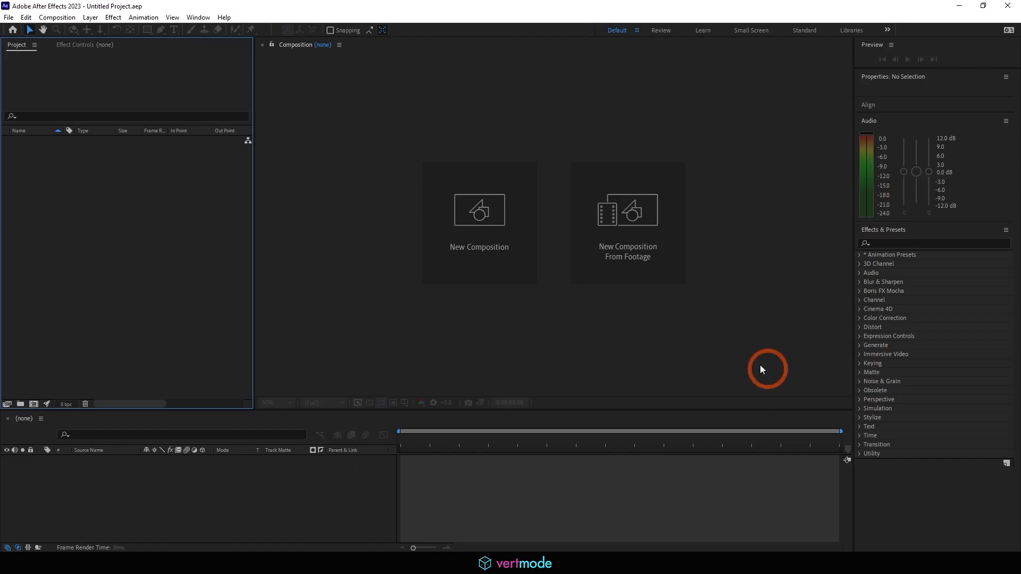
pyautogui.click(620, 46)
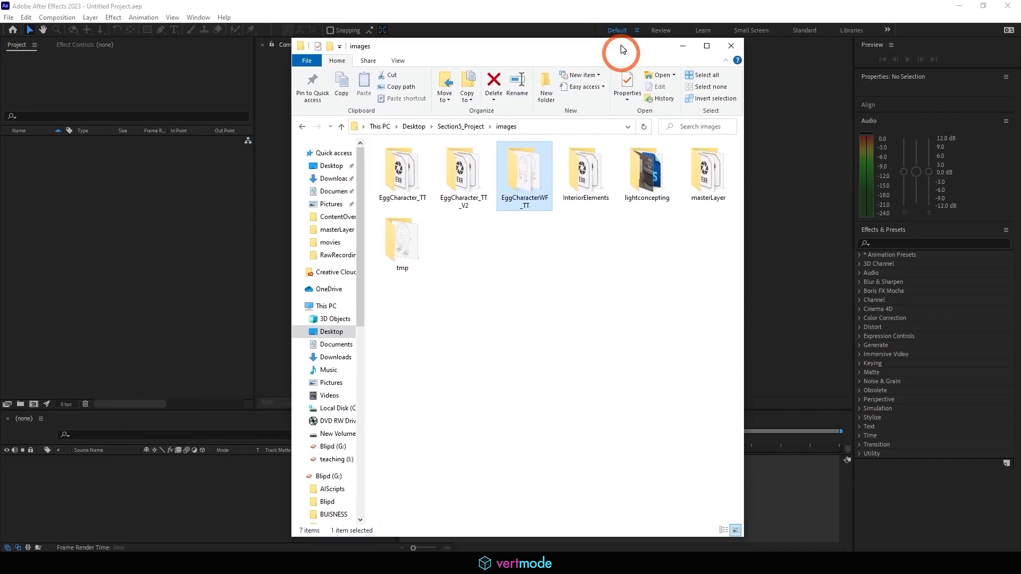
pyautogui.click(458, 176)
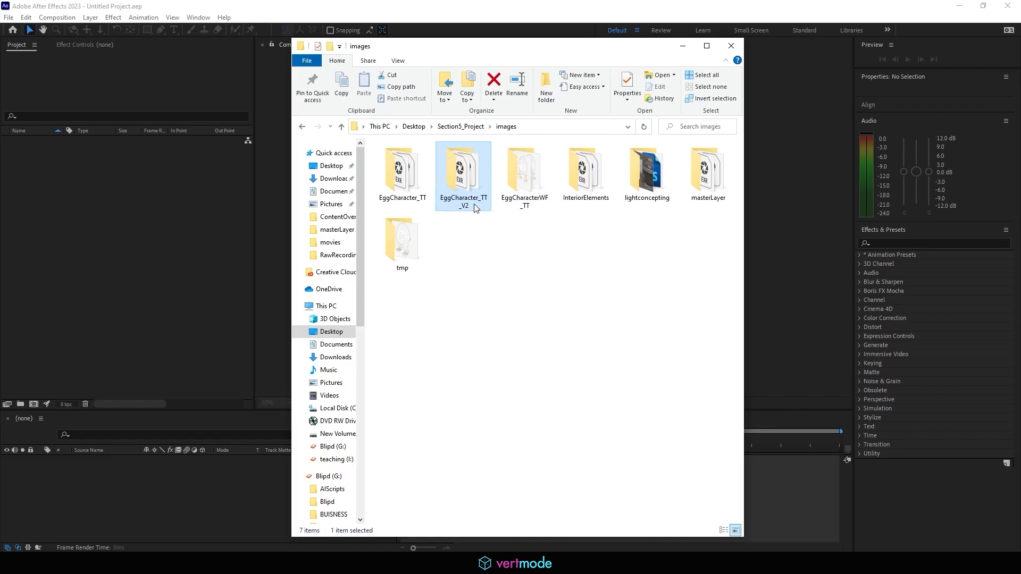
pyautogui.keyDown('ctrl'); pyautogui.click(518, 176); pyautogui.keyUp('ctrl')
pyautogui.moveTo(457, 169); pyautogui.dragTo(89, 177)
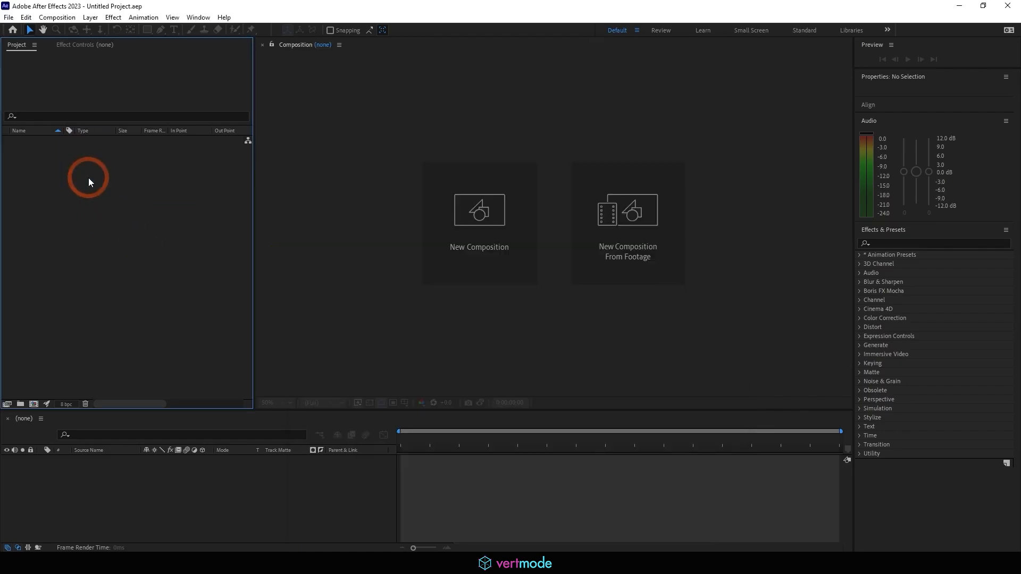
# Create a composition from the texturing_lighting EXR sequence and preview the turntable.
pyautogui.click(43, 131)
pyautogui.click(42, 141)
pyautogui.click(52, 153)
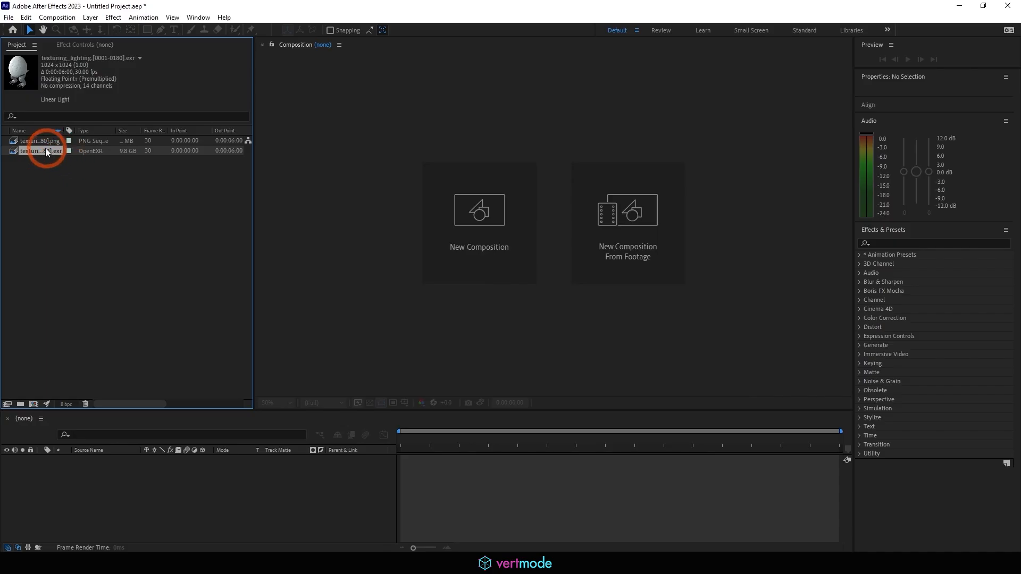
pyautogui.moveTo(101, 483); pyautogui.dragTo(115, 467)
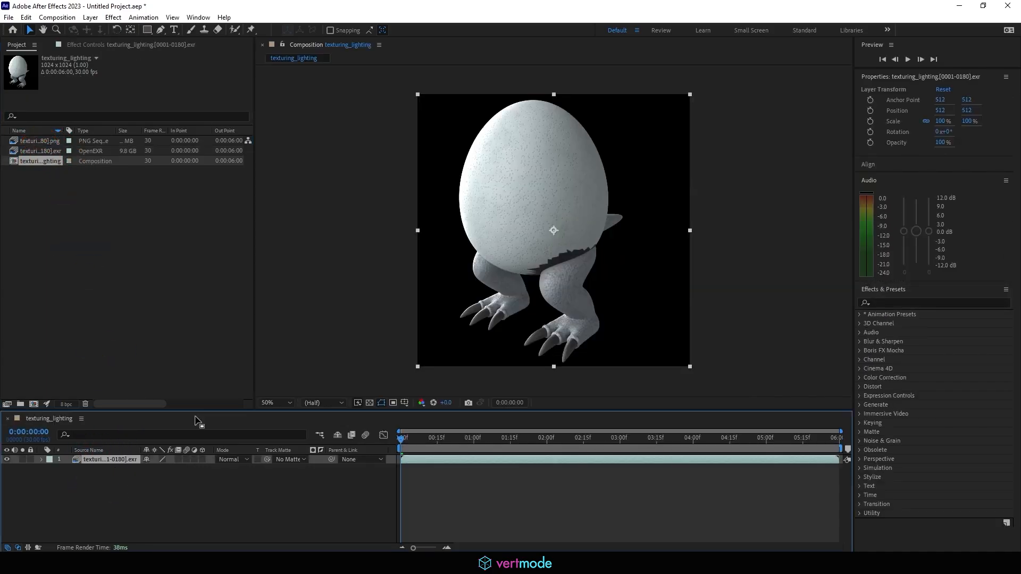
pyautogui.press('space')
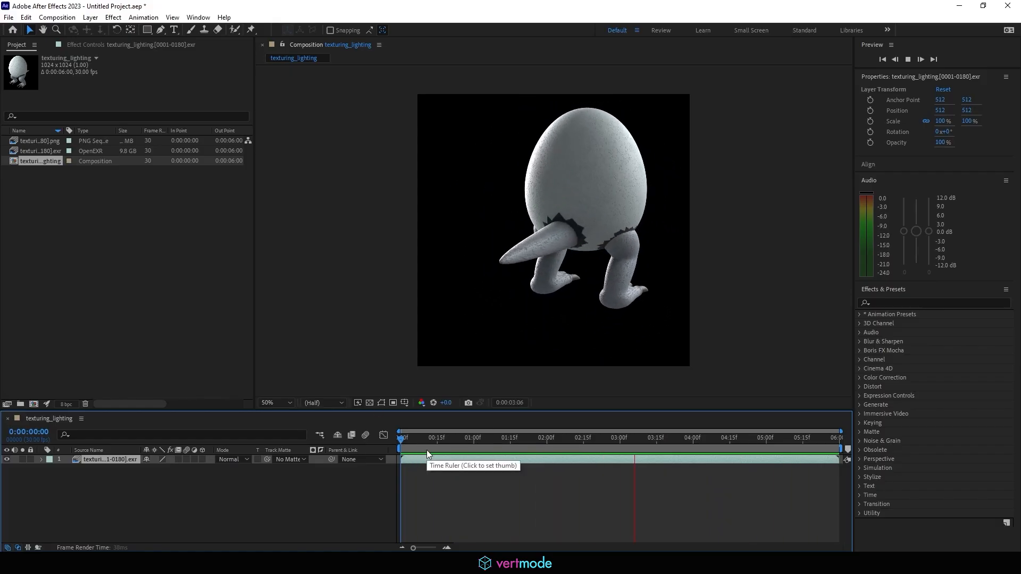
pyautogui.press('space')
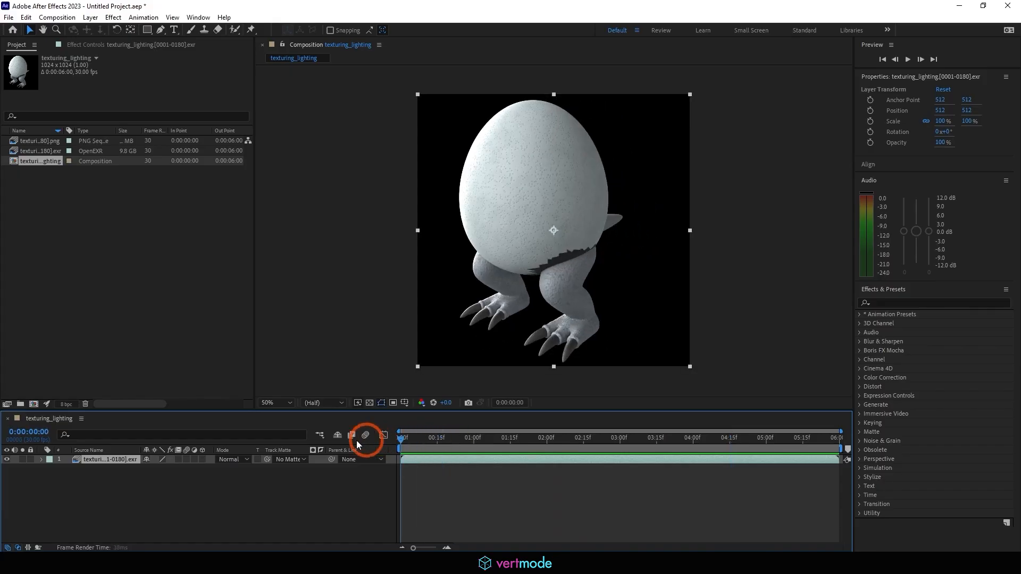
# Apply the EXtractoR effect to the EXR layer and set it to extract the diffuse pass.
pyautogui.click(898, 302)
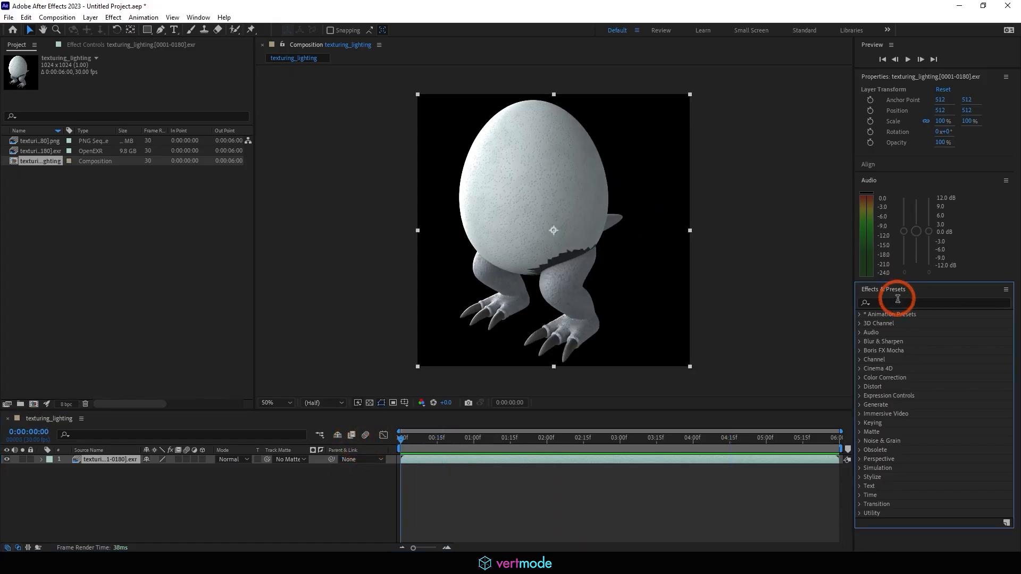
pyautogui.write('extra')
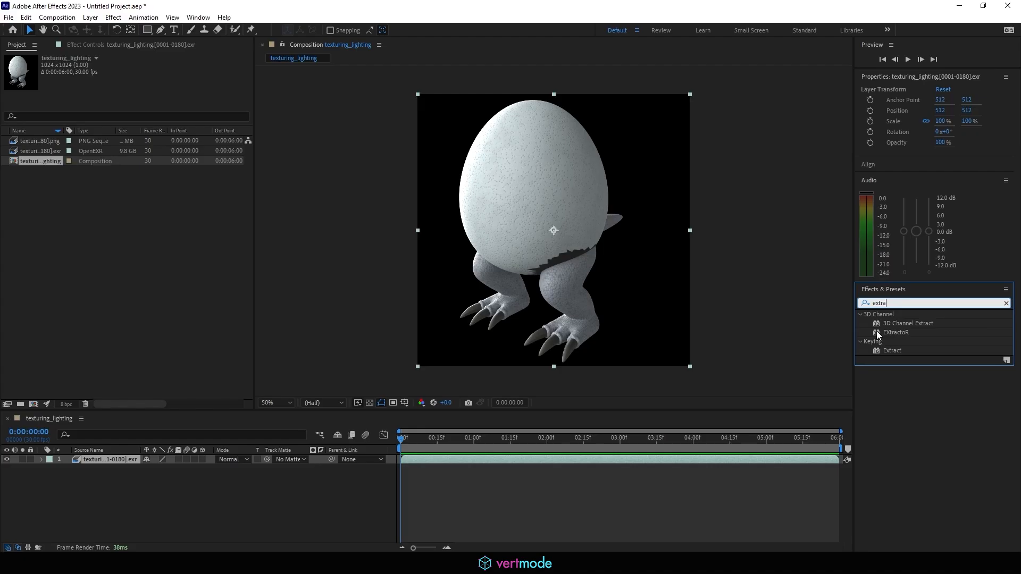
pyautogui.moveTo(878, 334); pyautogui.dragTo(107, 457)
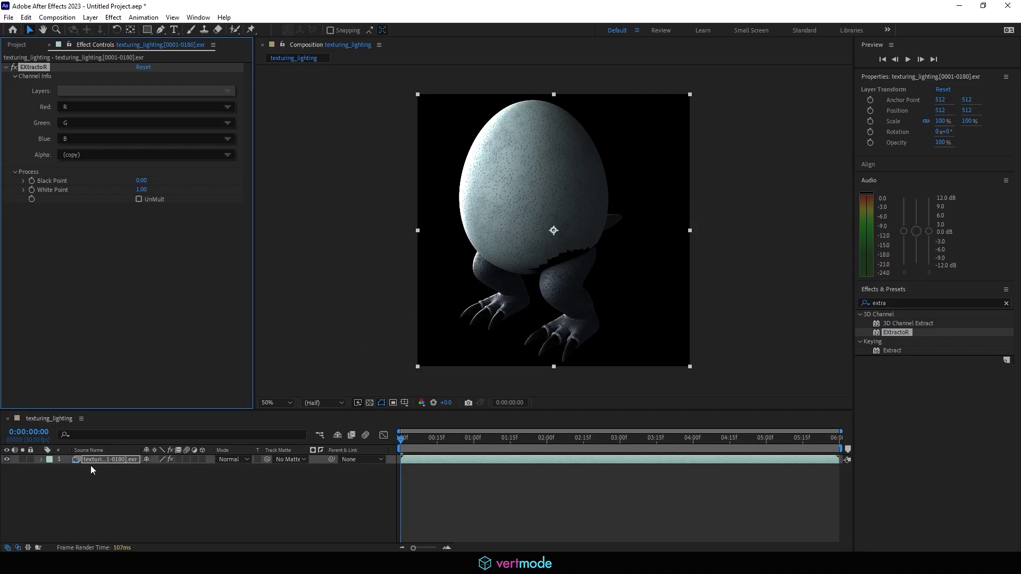
pyautogui.click(138, 93)
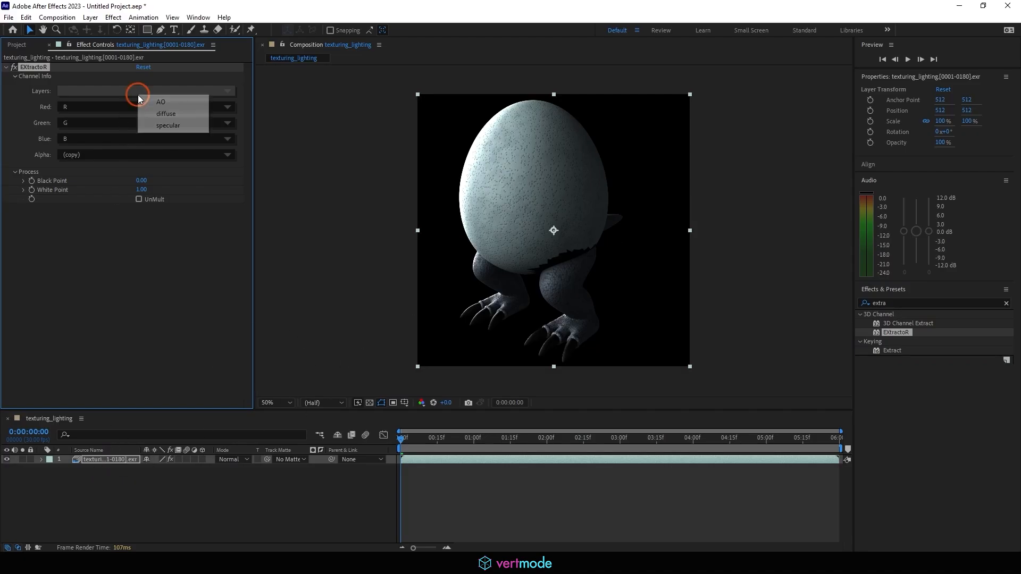
pyautogui.click(187, 114)
# Rename the EXR layer as Diffuse.
pyautogui.click(93, 460)
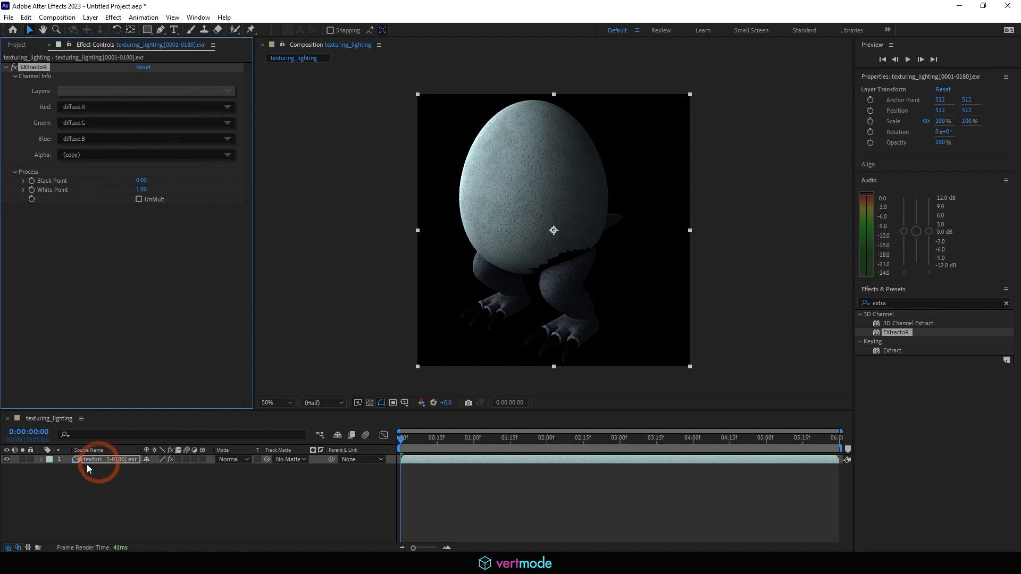
pyautogui.rightClick(101, 462)
pyautogui.click(149, 429)
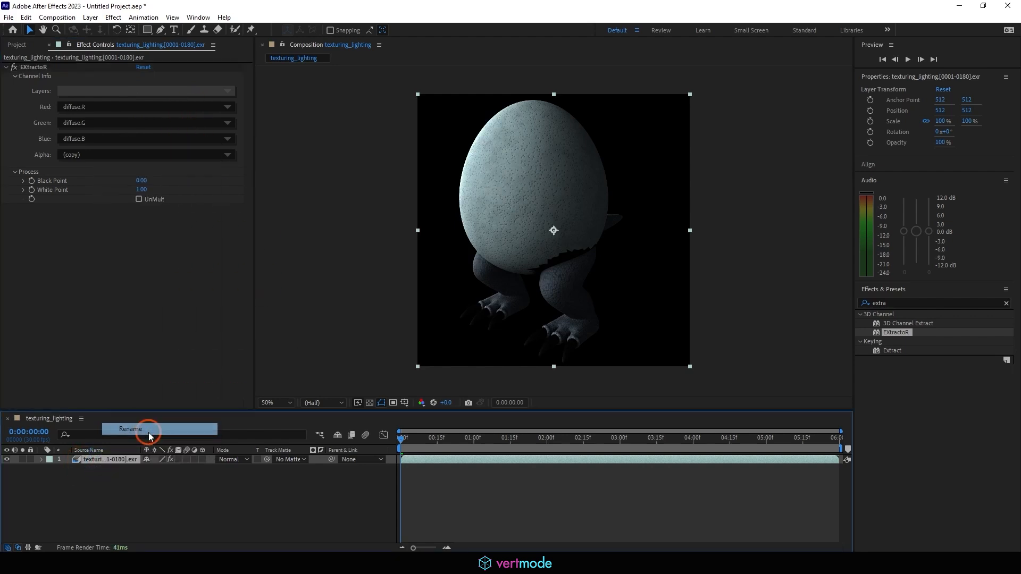
pyautogui.write('Diffuse')
pyautogui.press('Return')
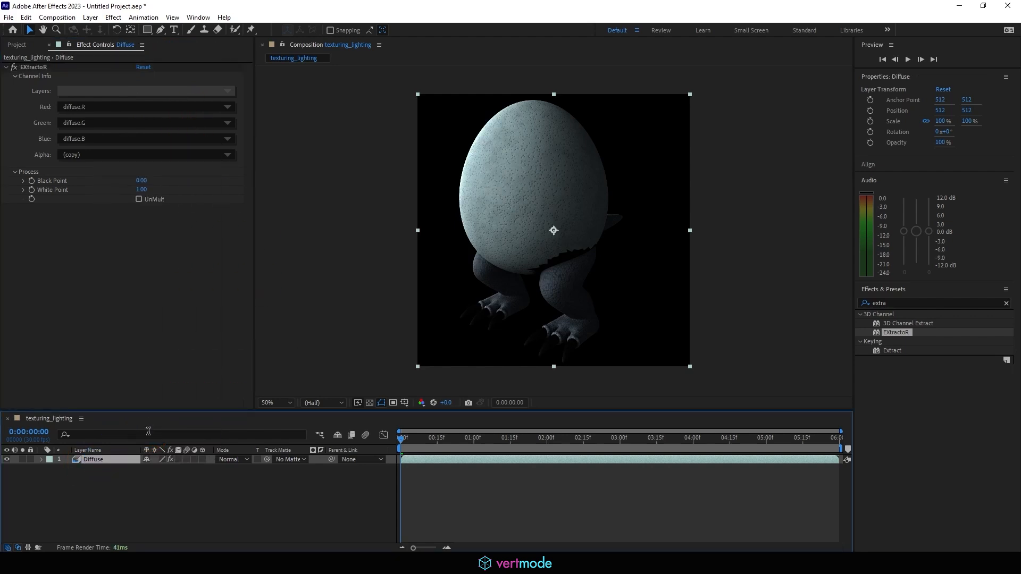
# Duplicate the Diffuse layer and set the copy's EXtractoR effect to the specular pass.
pyautogui.hotkey('ctrl', 'd')
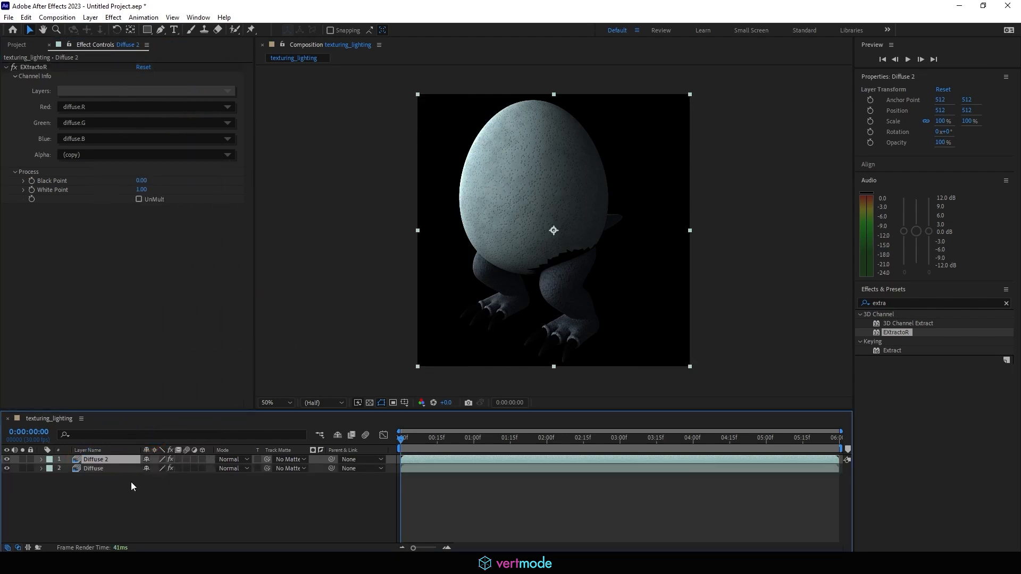
pyautogui.click(107, 91)
pyautogui.click(130, 124)
pyautogui.click(193, 535)
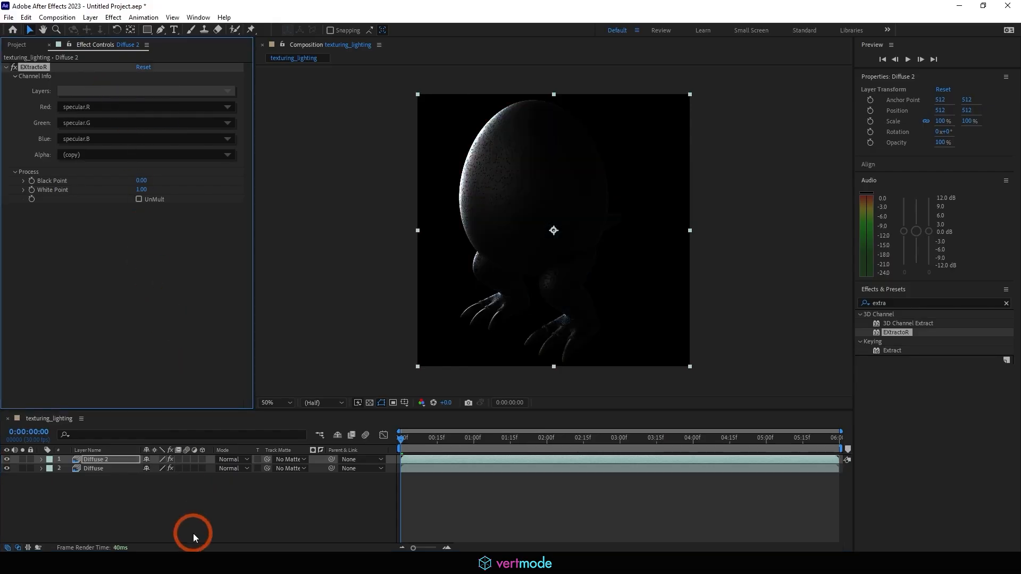
# Set the specular-pass layer's blending mode to Add and rename the layer as Specular.
pyautogui.click(233, 459)
pyautogui.click(283, 200)
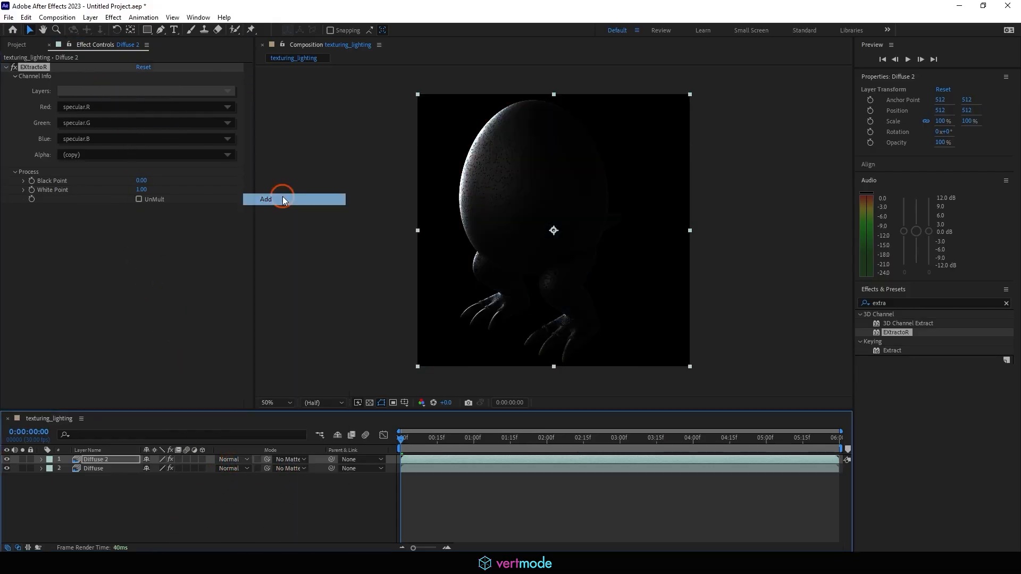
pyautogui.rightClick(137, 458)
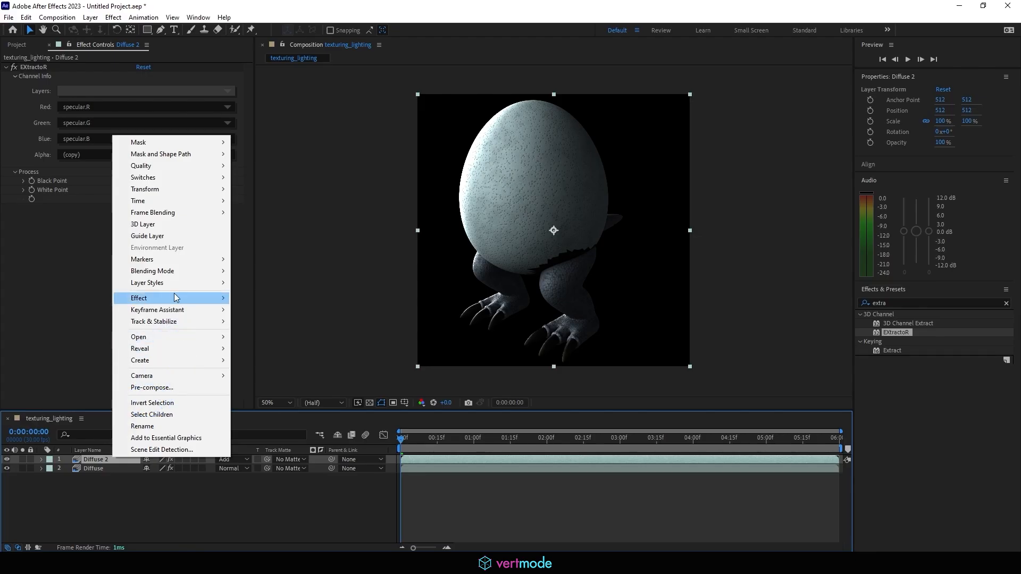
pyautogui.click(170, 426)
pyautogui.write('Spe')
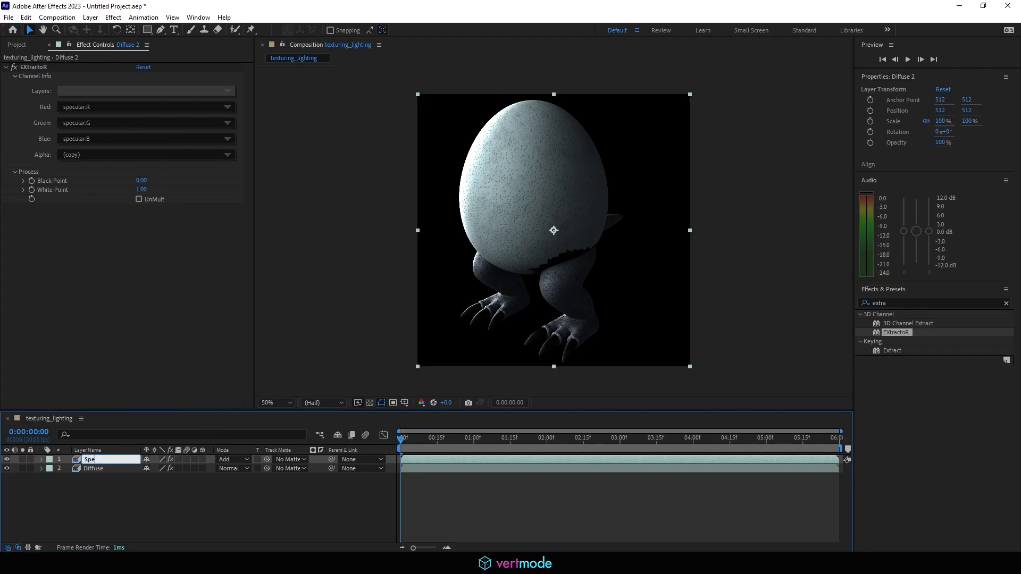
pyautogui.write('cular')
pyautogui.press('Return')
# Duplicate the Specular layer and set the copy's EXtractoR effect to the AO pass.
pyautogui.hotkey('ctrl', 'd')
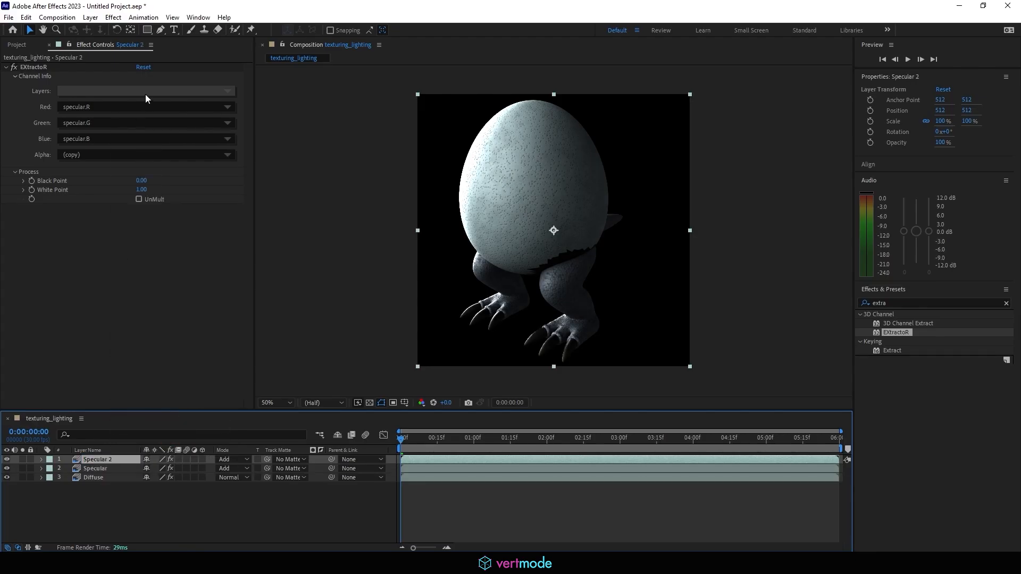
pyautogui.click(114, 90)
pyautogui.click(142, 94)
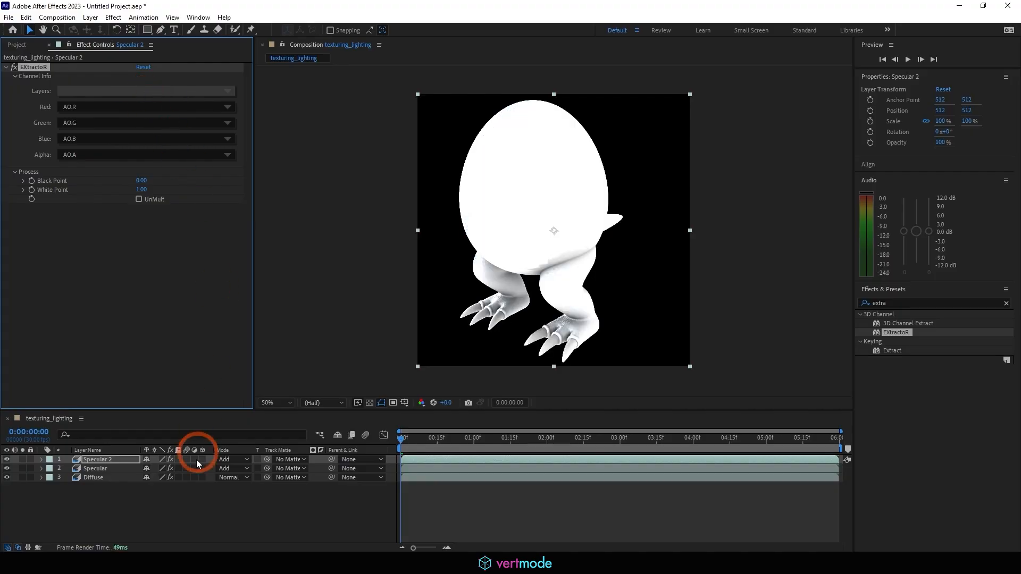
# Set the AO-pass layer's blending mode to Multiply and rename the layer as AO.
pyautogui.click(245, 459)
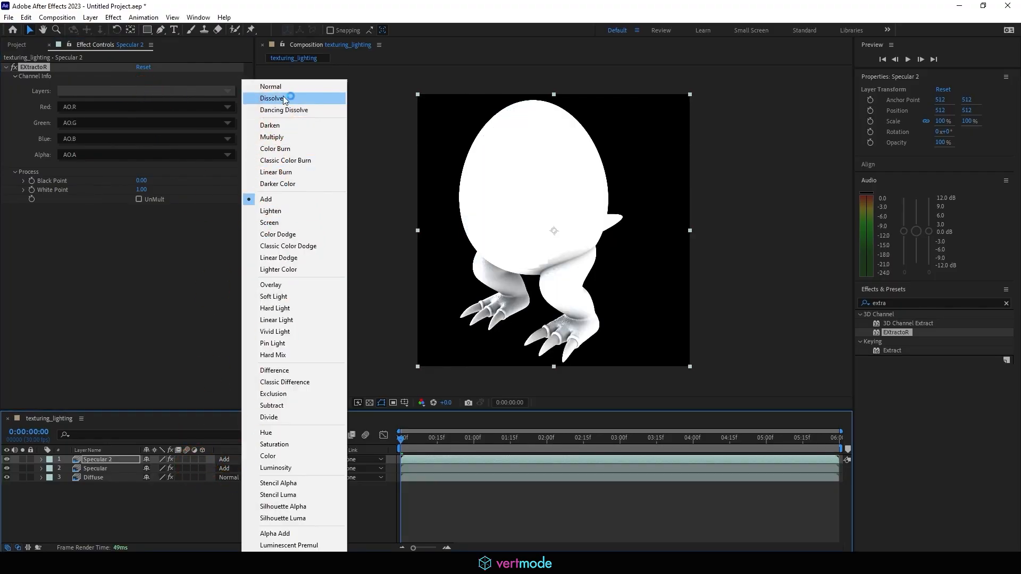
pyautogui.click(272, 137)
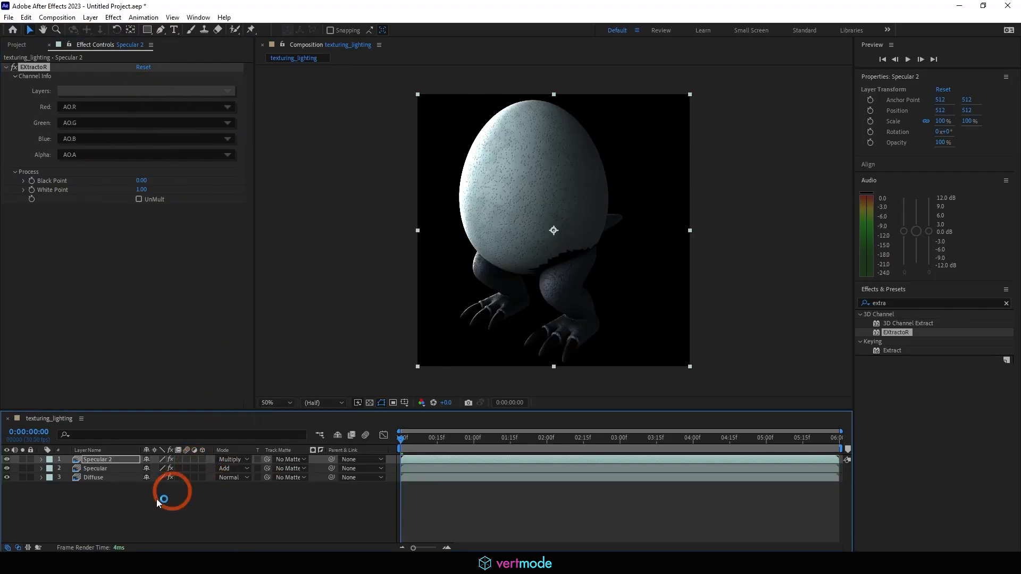
pyautogui.rightClick(101, 460)
pyautogui.click(130, 430)
pyautogui.write('AO')
pyautogui.press('Return')
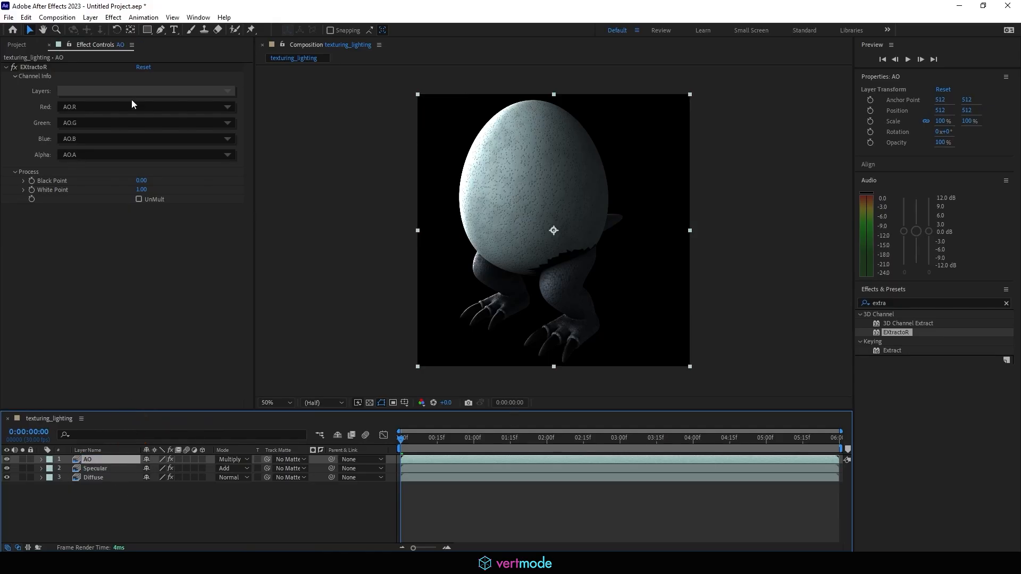
# Create a new adjustment layer above the AO layer.
pyautogui.click(113, 17)
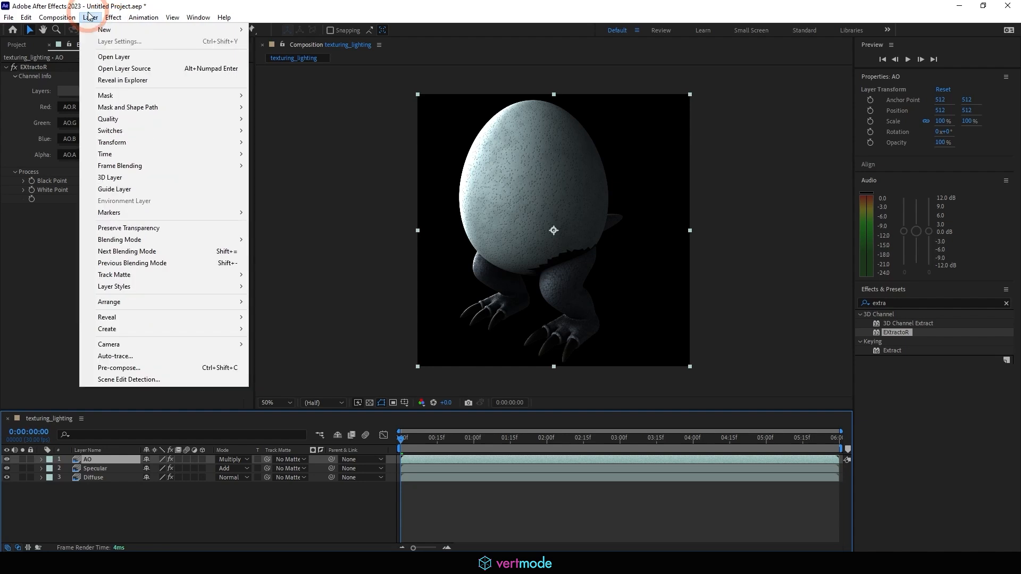
pyautogui.moveTo(106, 33)
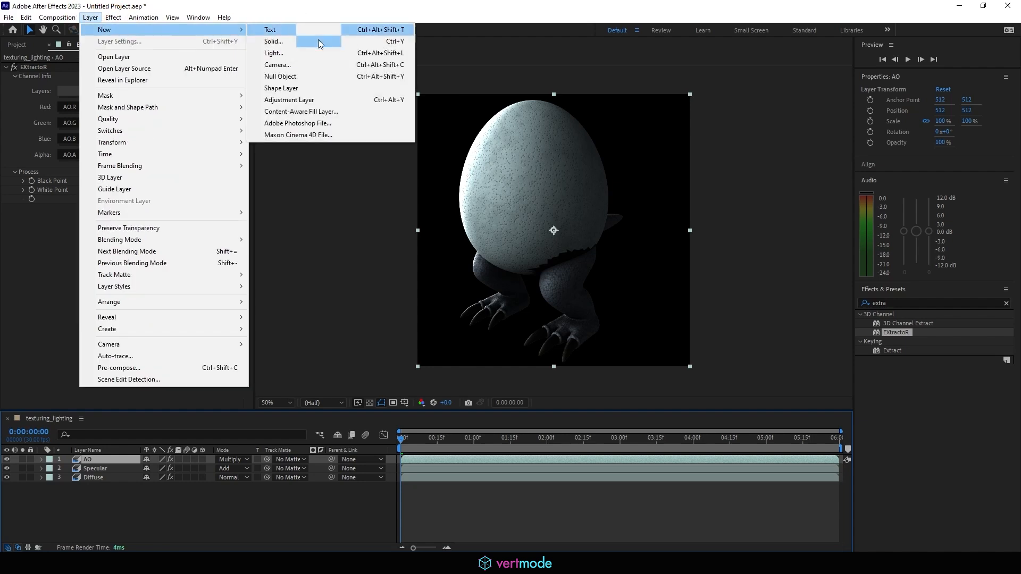
pyautogui.click(309, 99)
# Apply the Levels effect to the adjustment layer and raise its gamma to about 1.57.
pyautogui.click(950, 305)
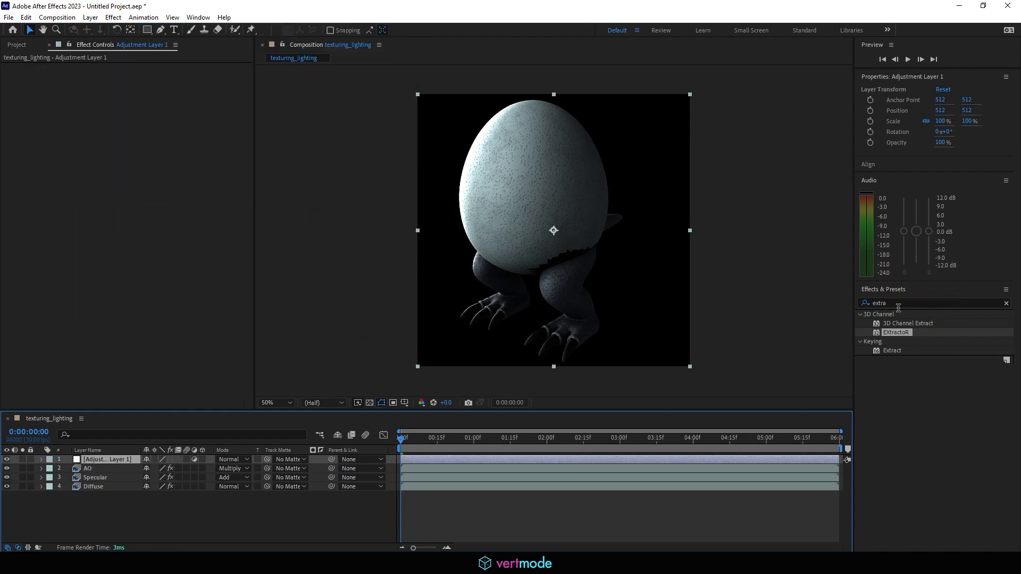
pyautogui.moveTo(898, 306); pyautogui.dragTo(841, 307)
pyautogui.write('levels')
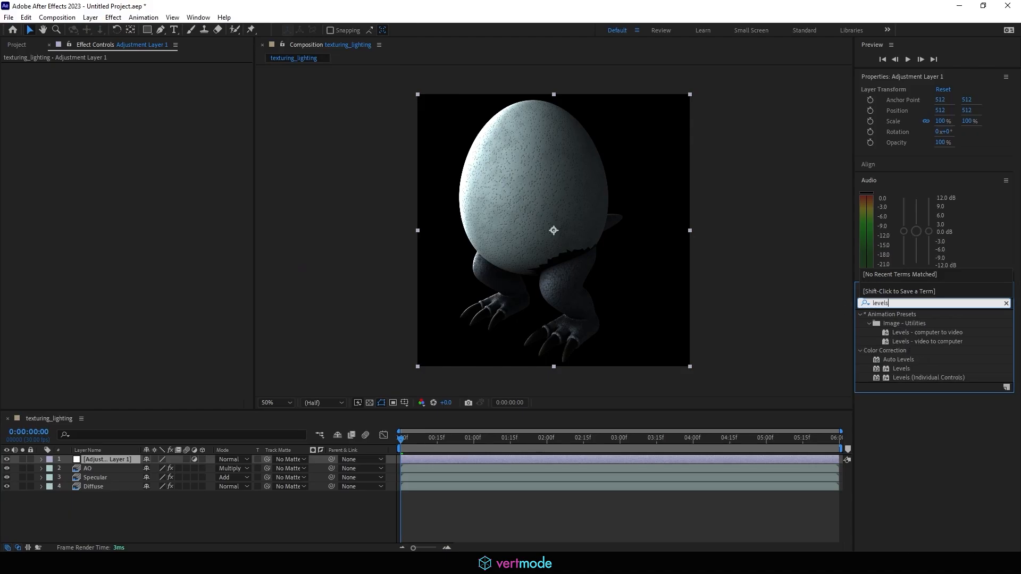
pyautogui.moveTo(902, 369); pyautogui.dragTo(116, 459)
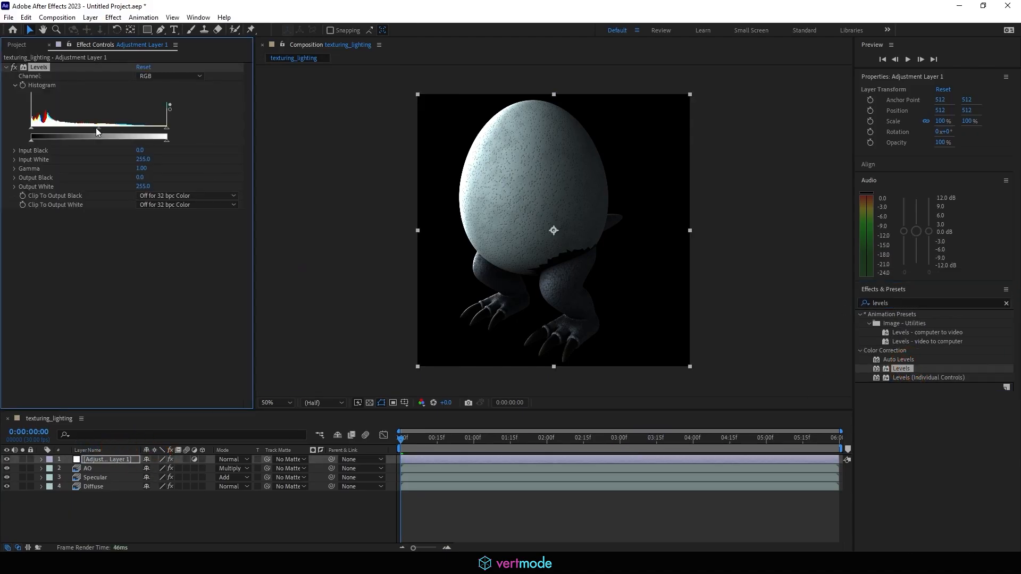
pyautogui.moveTo(95, 128)
pyautogui.mouseDown()
pyautogui.moveTo(60, 127)
pyautogui.moveTo(77, 132)
pyautogui.mouseUp()
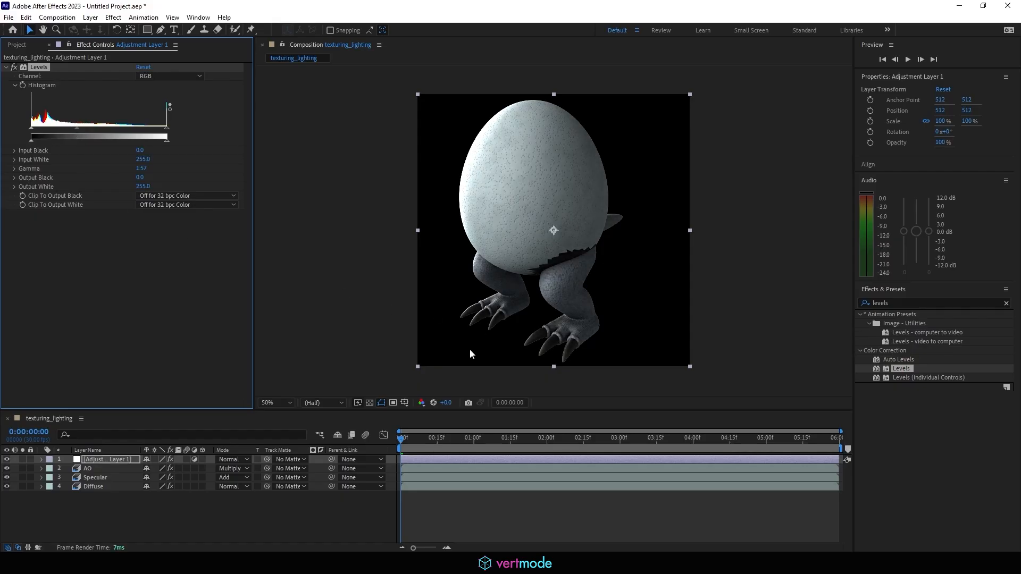
# Move the AO layer above the adjustment layer and set its opacity to 30%.
pyautogui.moveTo(88, 468); pyautogui.dragTo(99, 461)
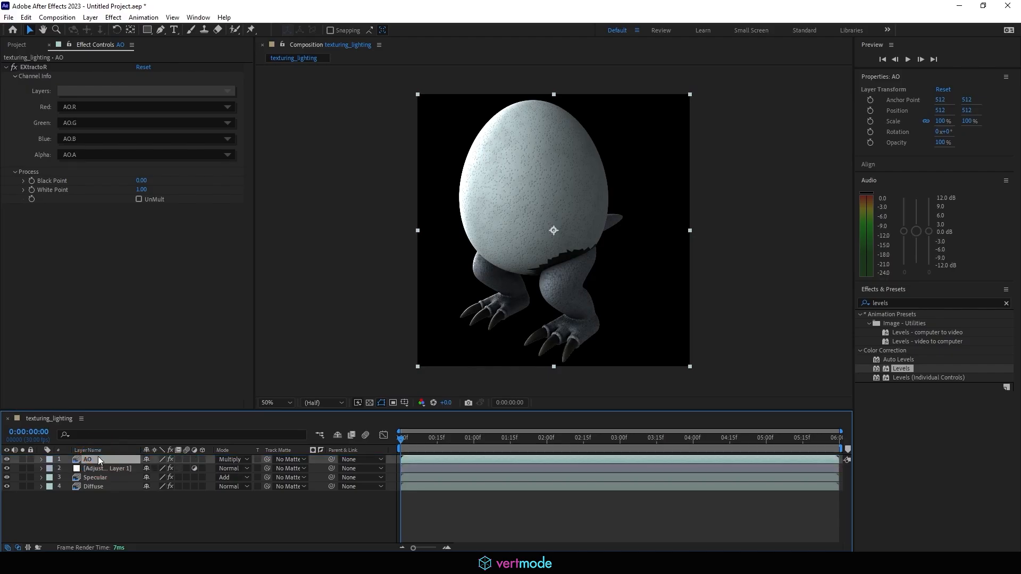
pyautogui.click(41, 459)
pyautogui.click(50, 469)
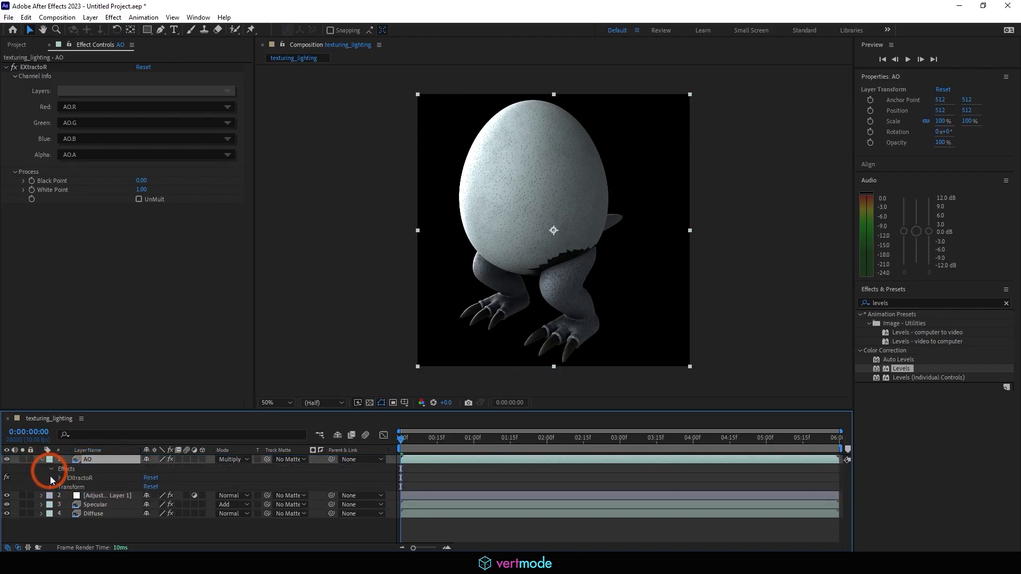
pyautogui.click(51, 469)
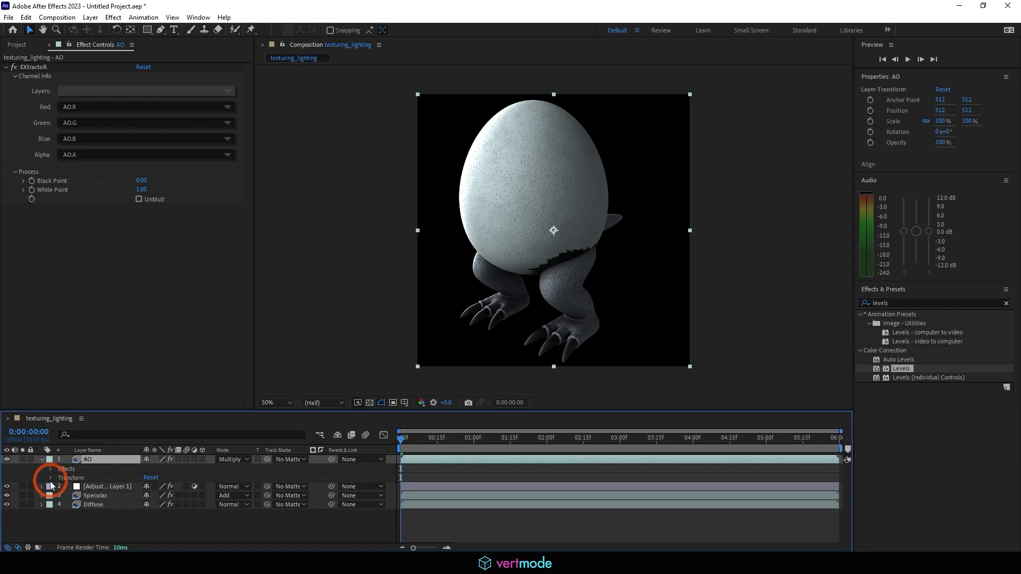
pyautogui.click(50, 478)
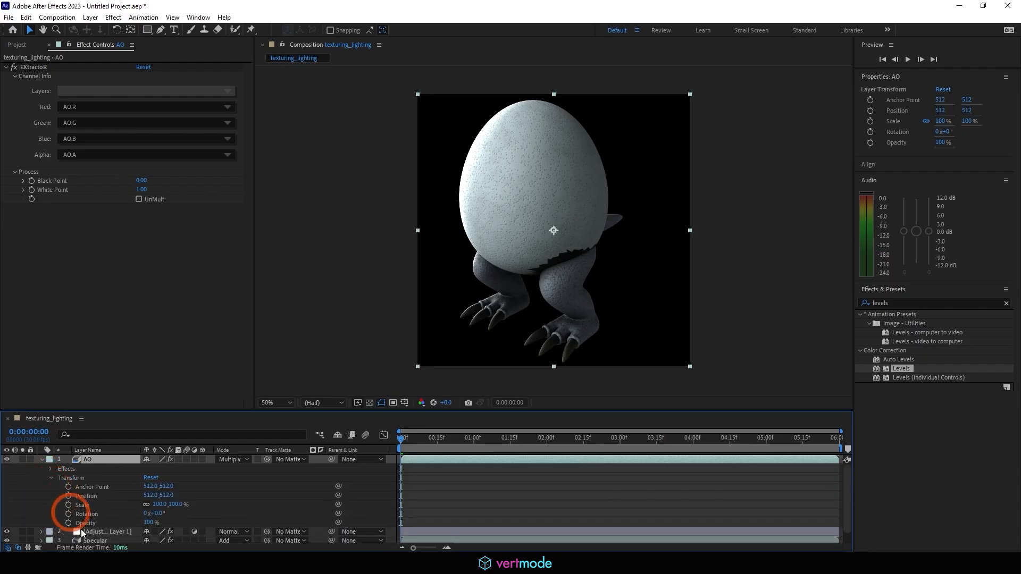
pyautogui.moveTo(148, 522); pyautogui.dragTo(133, 522)
pyautogui.click(148, 523)
pyautogui.write('30')
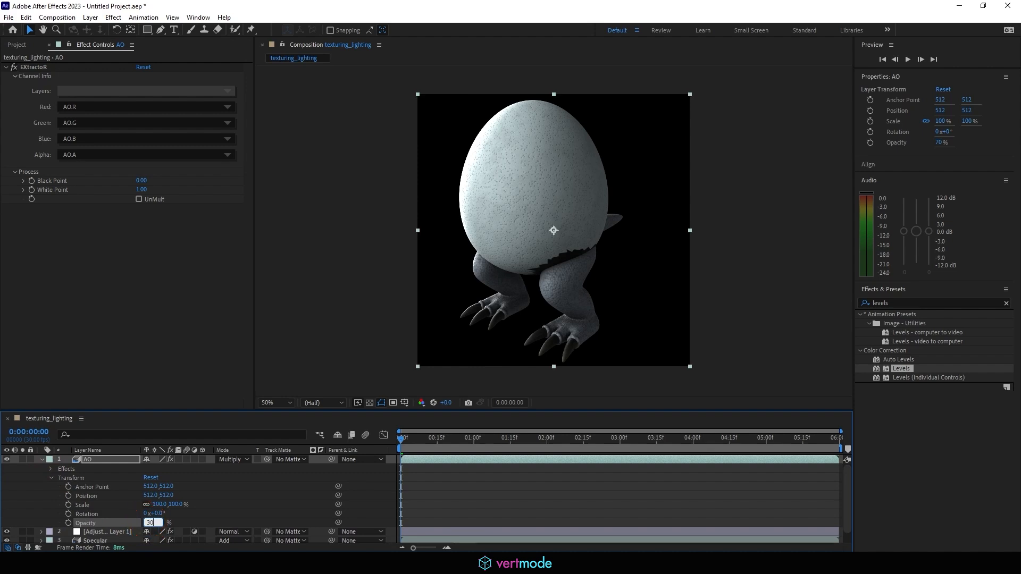
pyautogui.press('Return')
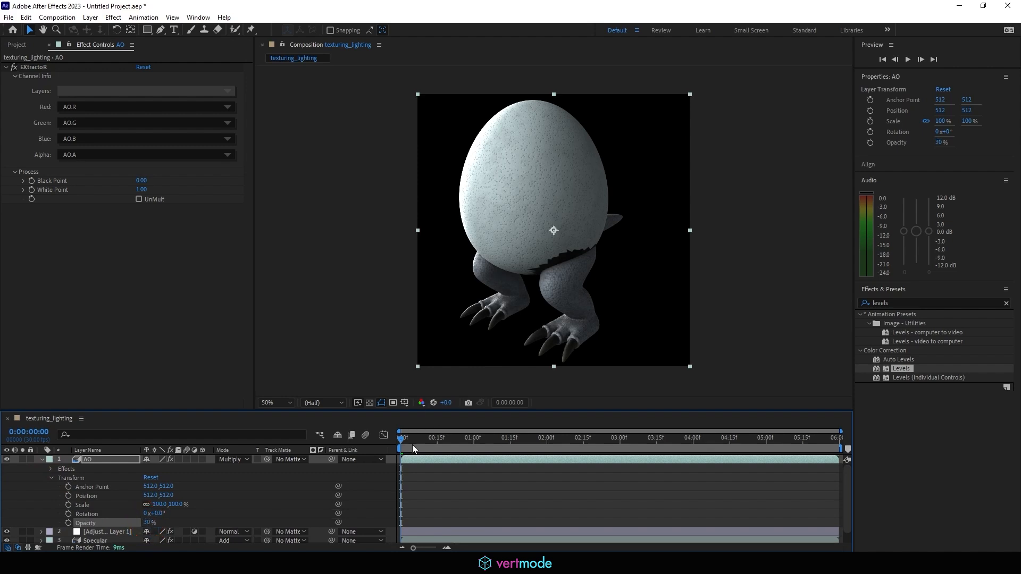
# Preview the turntable animation and return the playhead to the first frame.
pyautogui.click(390, 440)
pyautogui.press('space')
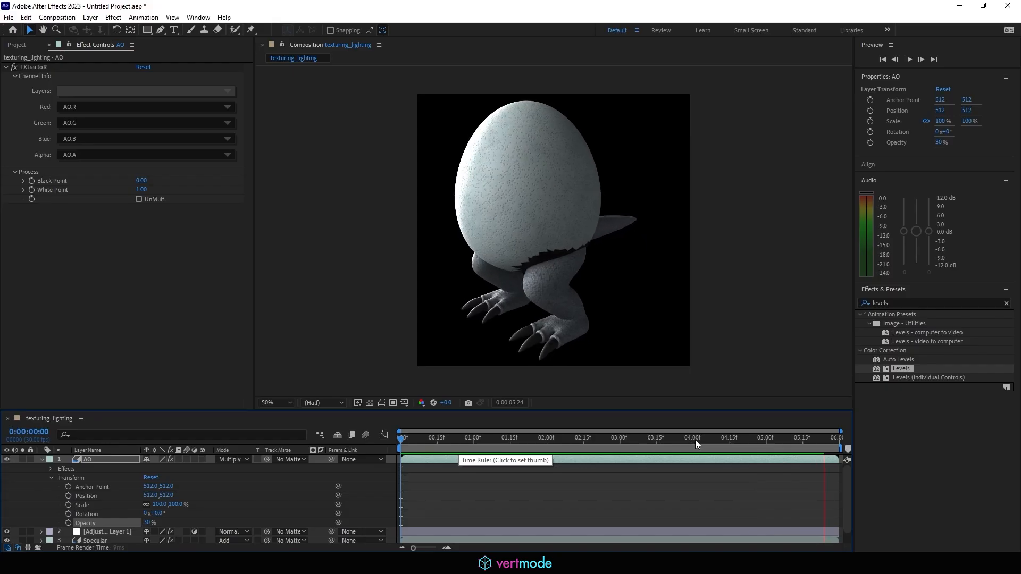
pyautogui.press('space')
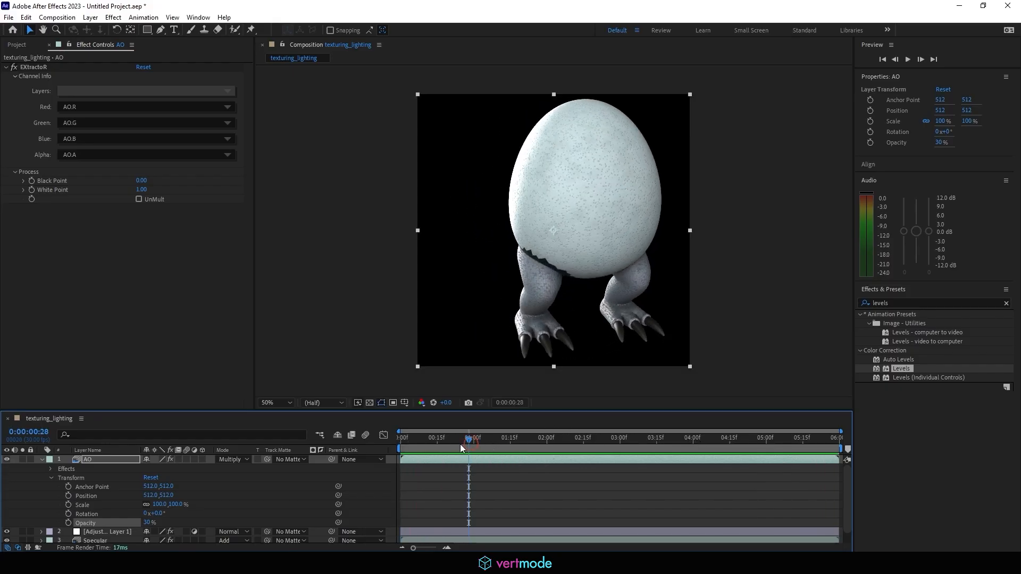
pyautogui.moveTo(461, 445); pyautogui.dragTo(349, 440)
# Duplicate the Specular layer and move the copy to the top of the layer stack.
pyautogui.scroll(-1, 103, 498)
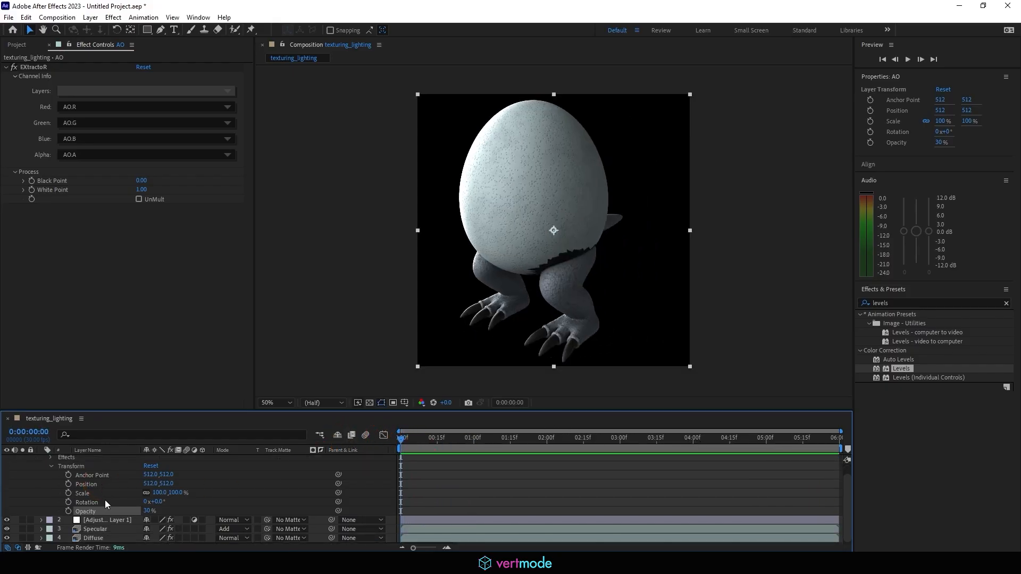
pyautogui.click(108, 537)
pyautogui.click(100, 529)
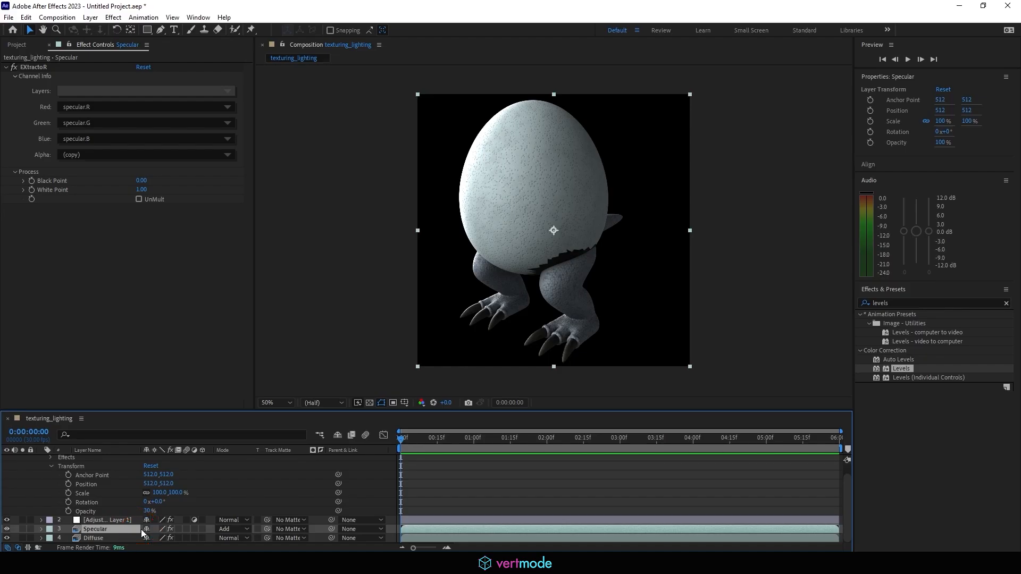
pyautogui.hotkey('ctrl', 'd')
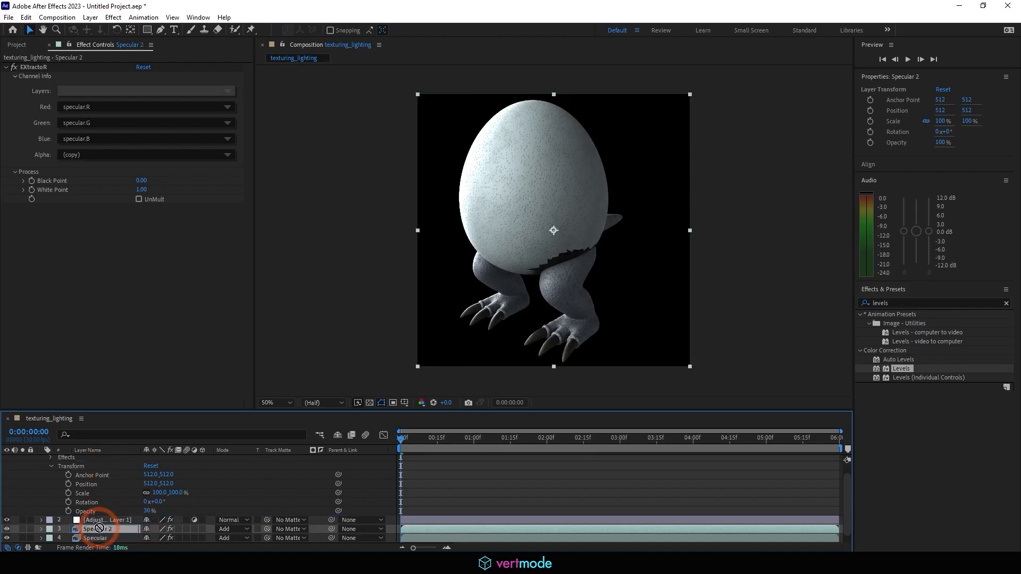
pyautogui.scroll(1, 118, 453)
pyautogui.scroll(1, 113, 455)
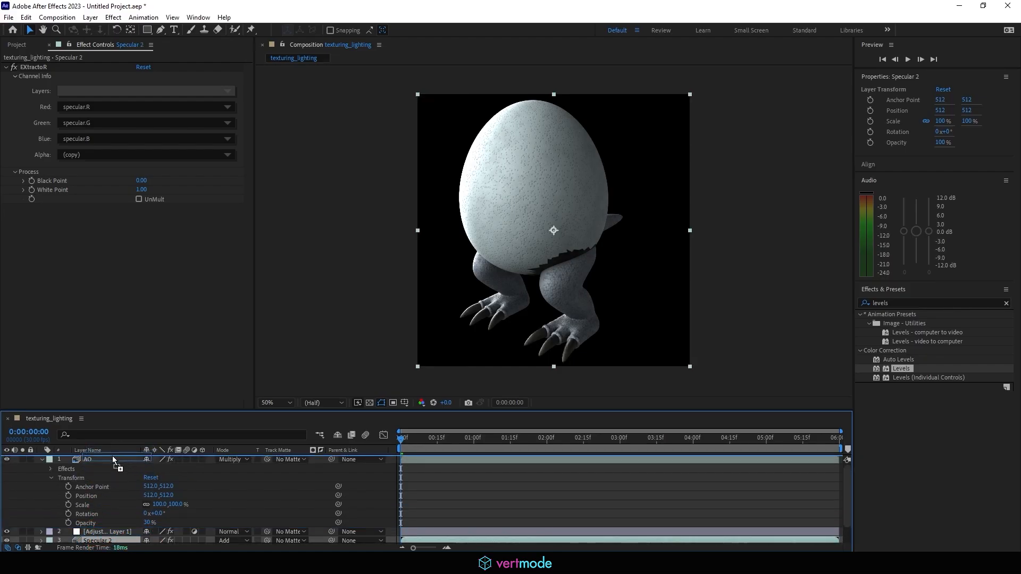
pyautogui.hotkey('ctrl', 'shift', ']')
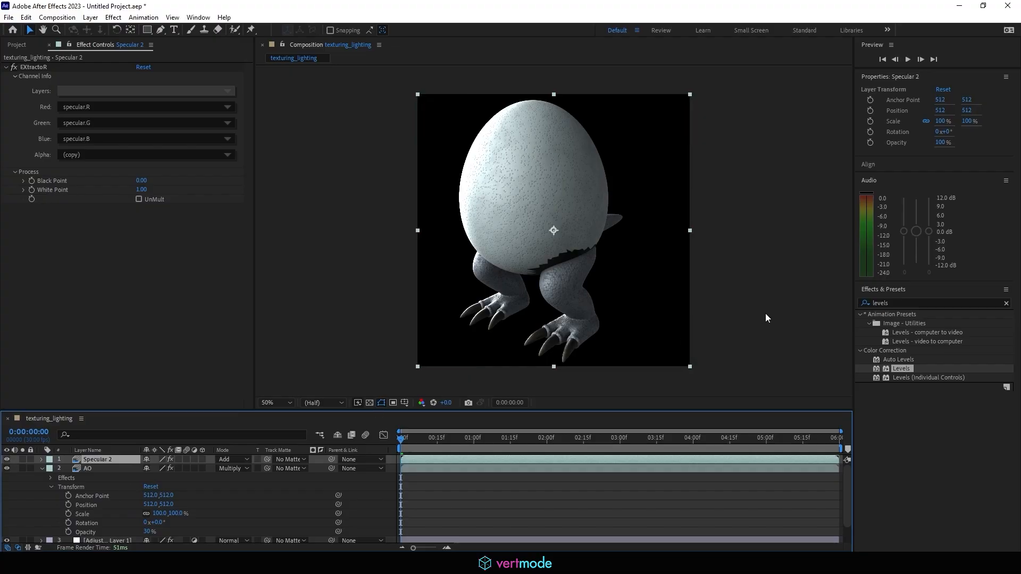
# Set the Specular copy's blending mode to Normal and apply Levels with input white about 72 and gamma about 0.19.
pyautogui.click(225, 460)
pyautogui.click(296, 84)
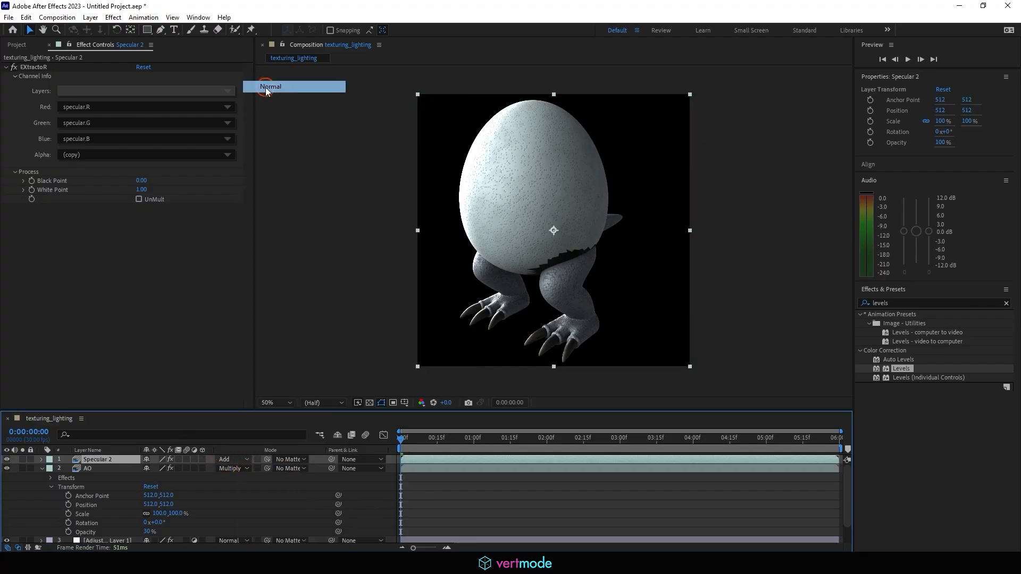
pyautogui.moveTo(902, 375); pyautogui.dragTo(88, 459)
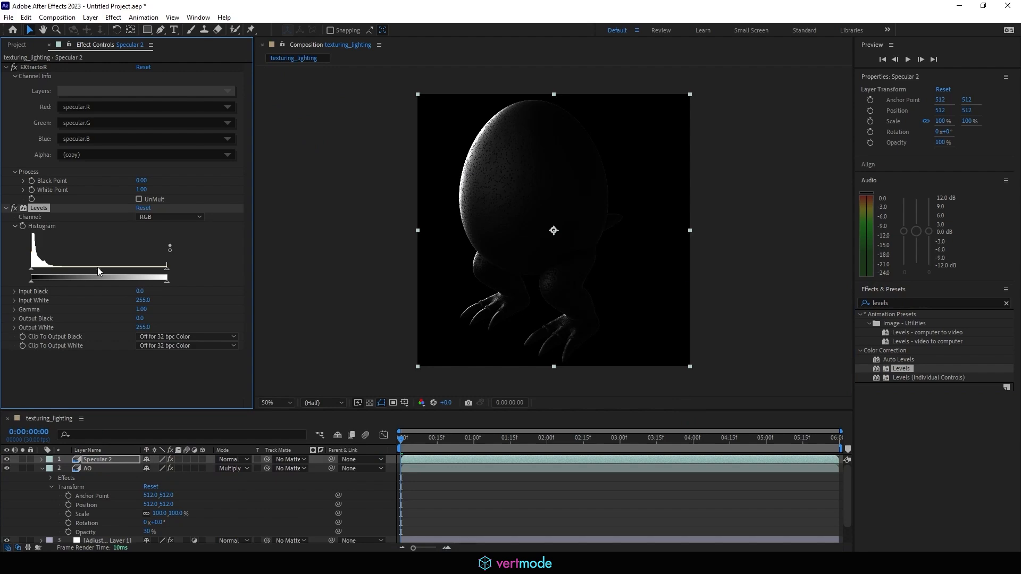
pyautogui.moveTo(97, 267); pyautogui.dragTo(118, 272)
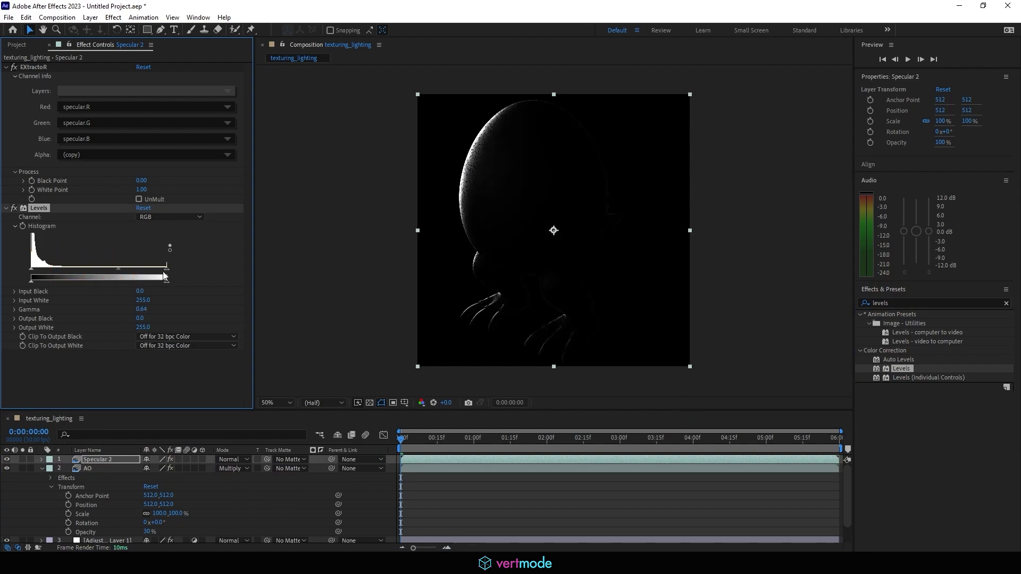
pyautogui.moveTo(164, 276); pyautogui.dragTo(66, 276)
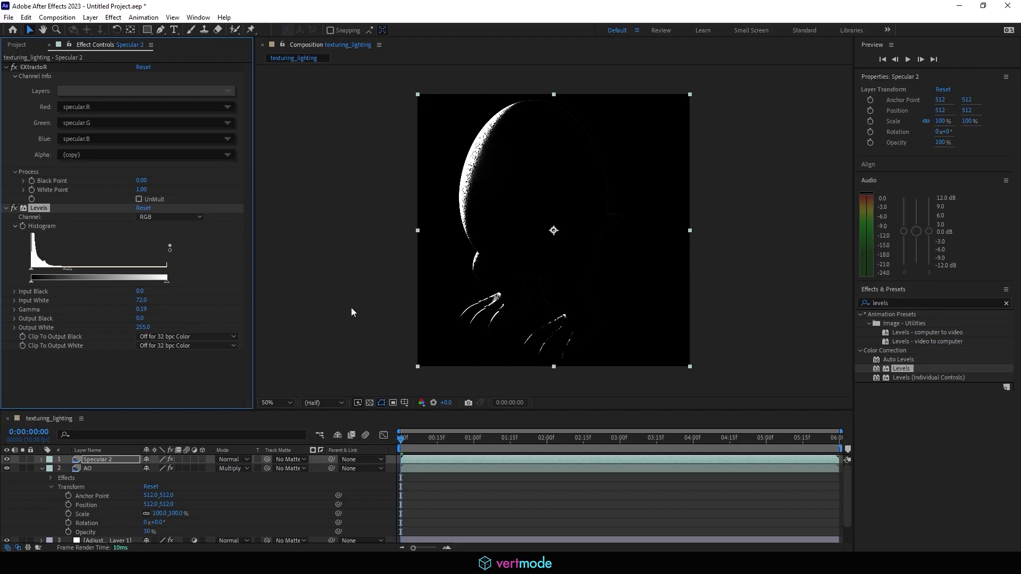
# Apply the Fast Box Blur effect to the Specular copy with a blur radius of 10.
pyautogui.click(849, 303)
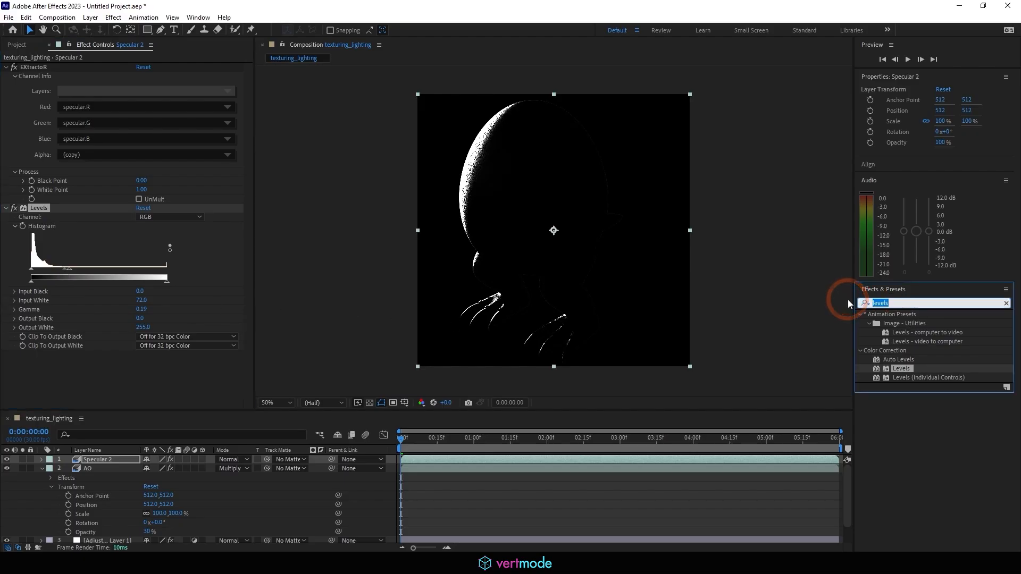
pyautogui.write('fast b ox')
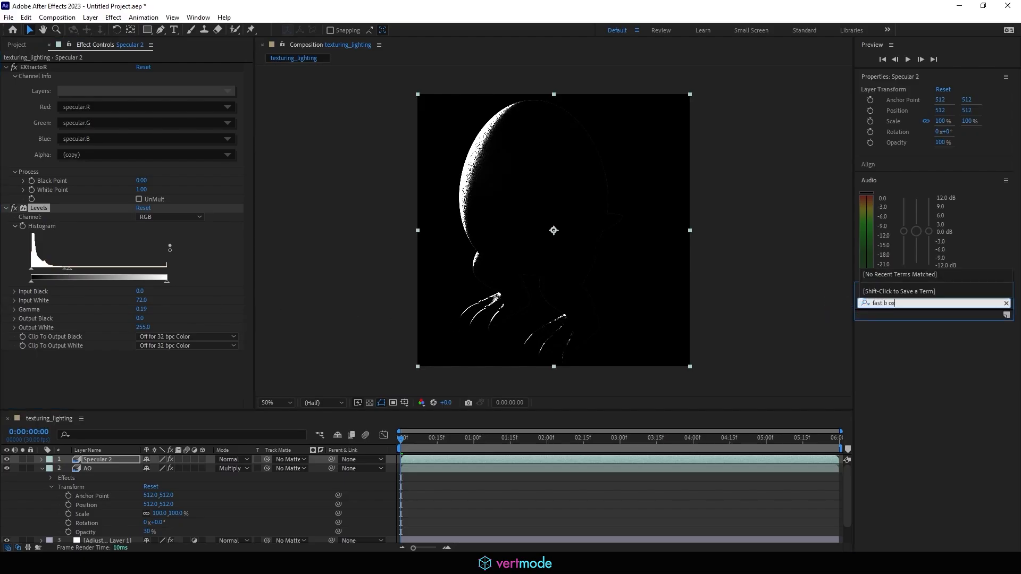
pyautogui.press('BackSpace')
pyautogui.press('BackSpace')
pyautogui.press('BackSpace')
pyautogui.write('ox')
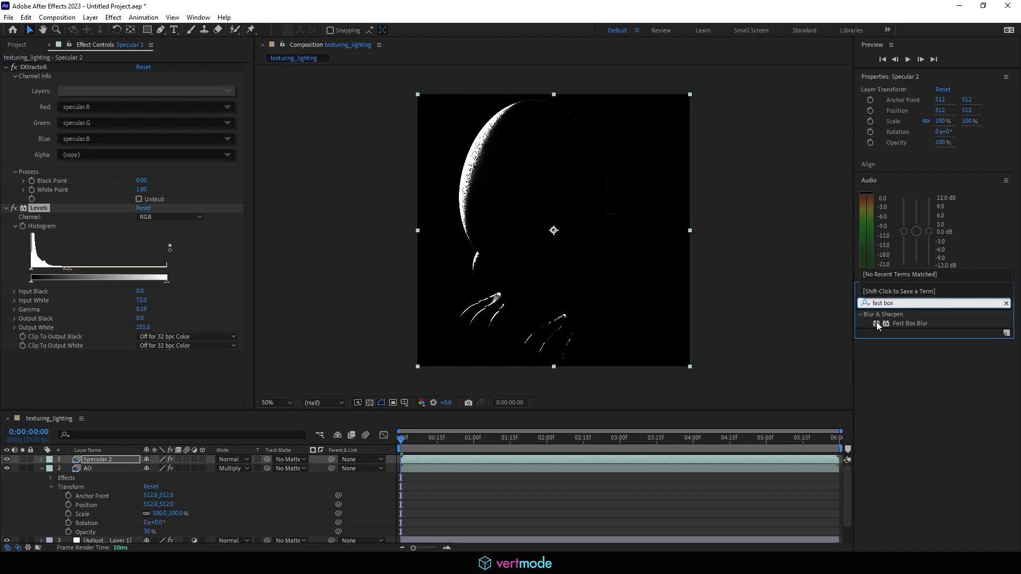
pyautogui.moveTo(909, 326); pyautogui.dragTo(111, 457)
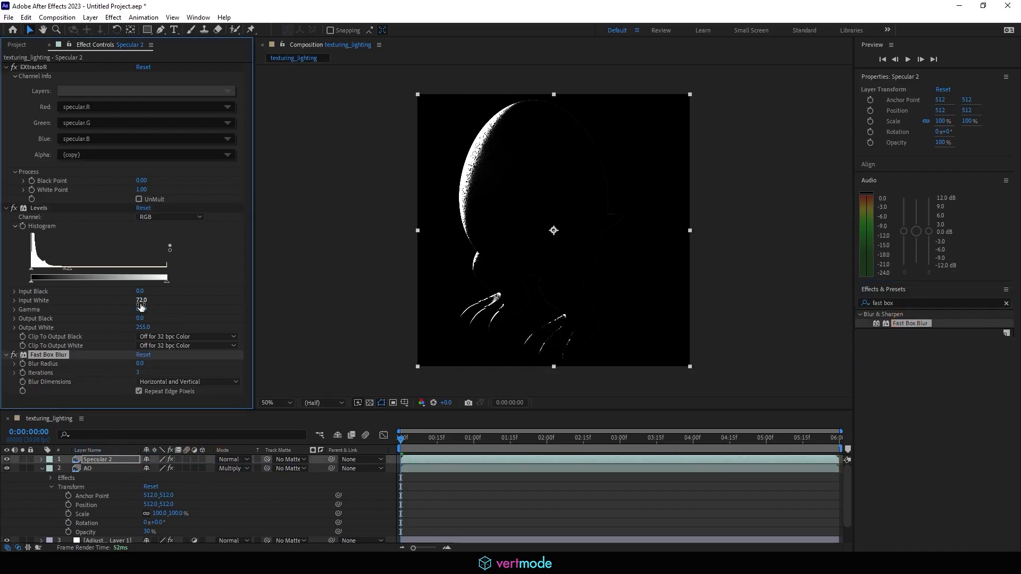
pyautogui.moveTo(138, 366)
pyautogui.mouseDown()
pyautogui.moveTo(159, 369)
pyautogui.moveTo(119, 358)
pyautogui.moveTo(127, 362)
pyautogui.mouseUp()
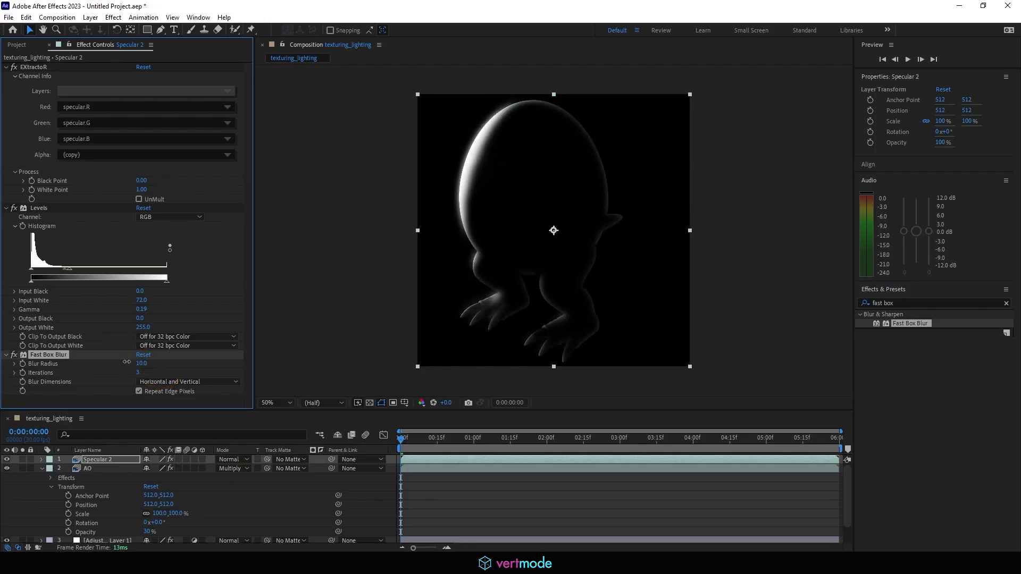
# Readjust the Specular copy's Levels to input white about 63 and gamma about 0.55.
pyautogui.moveTo(67, 274); pyautogui.dragTo(162, 277)
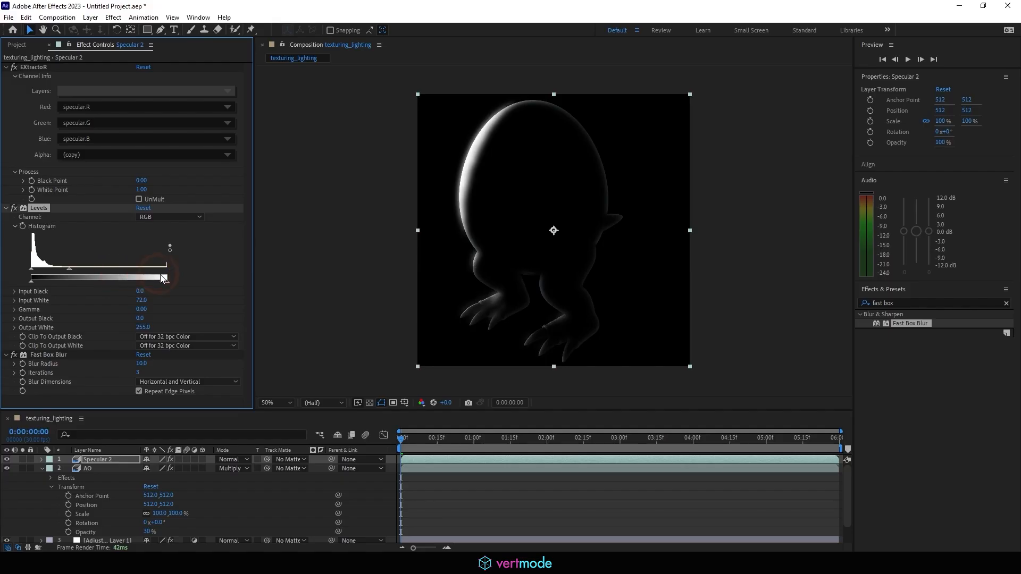
pyautogui.moveTo(86, 274); pyautogui.dragTo(53, 268)
pyautogui.click(106, 281)
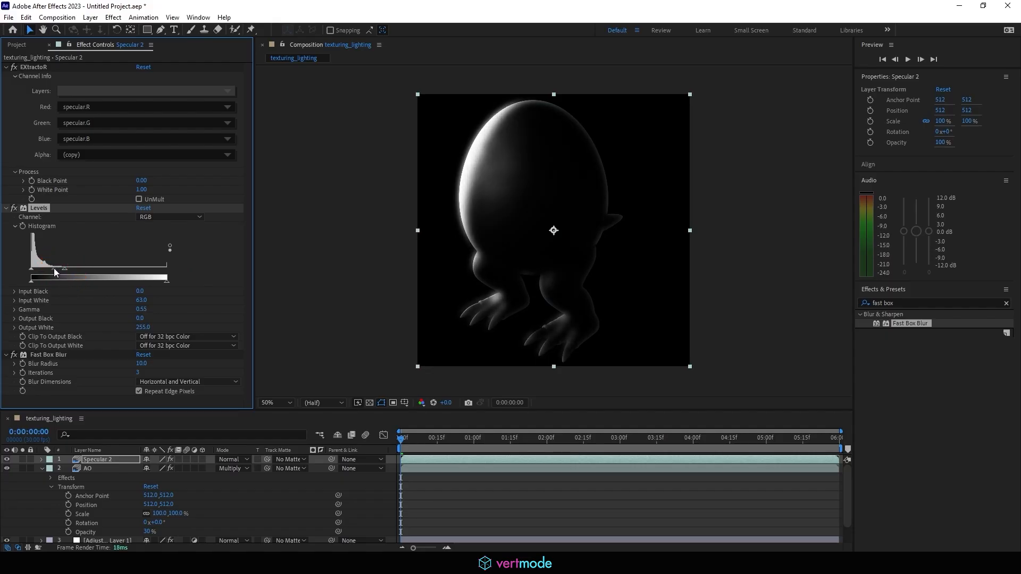
# Compare the Screen and Add blending modes on the Specular copy and leave it set to Screen.
pyautogui.click(234, 460)
pyautogui.click(272, 222)
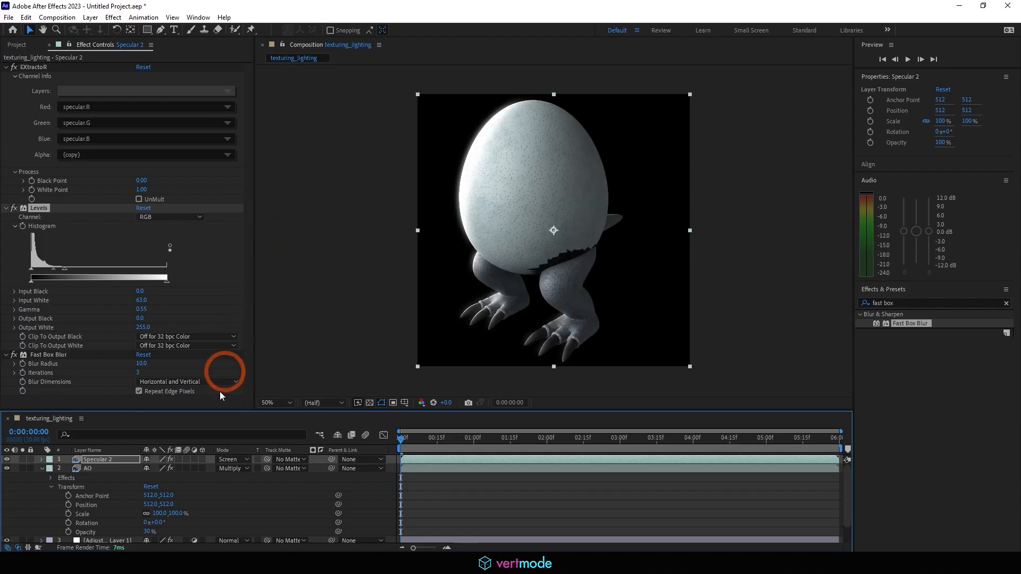
pyautogui.click(227, 460)
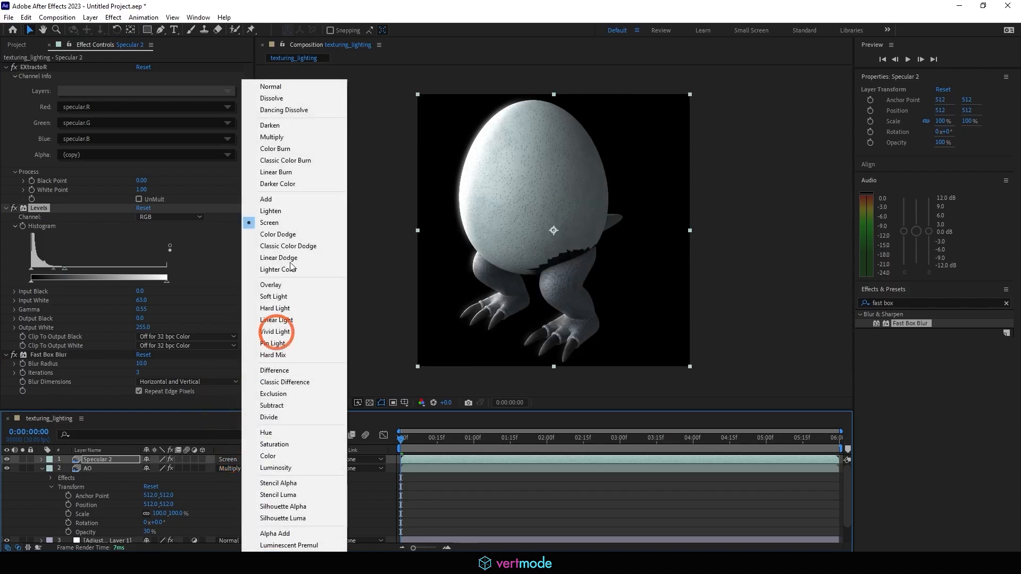
pyautogui.click(276, 201)
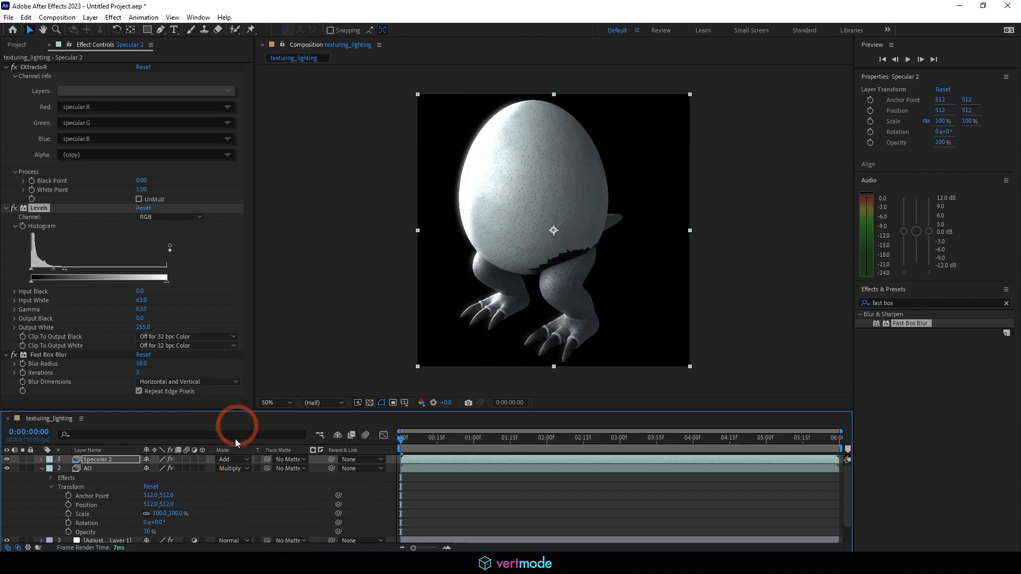
pyautogui.click(232, 460)
pyautogui.click(280, 223)
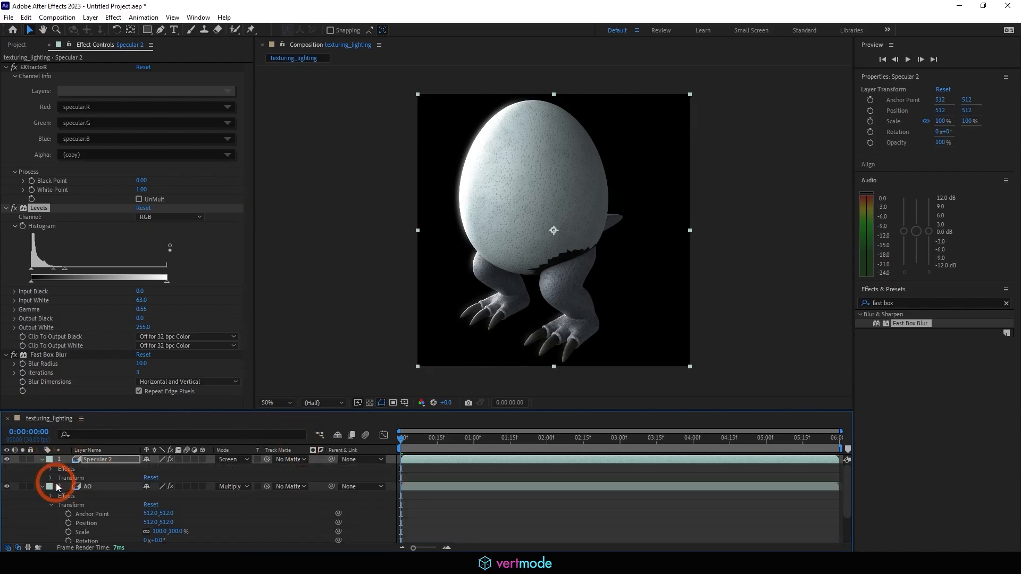
pyautogui.click(42, 459)
pyautogui.click(42, 459)
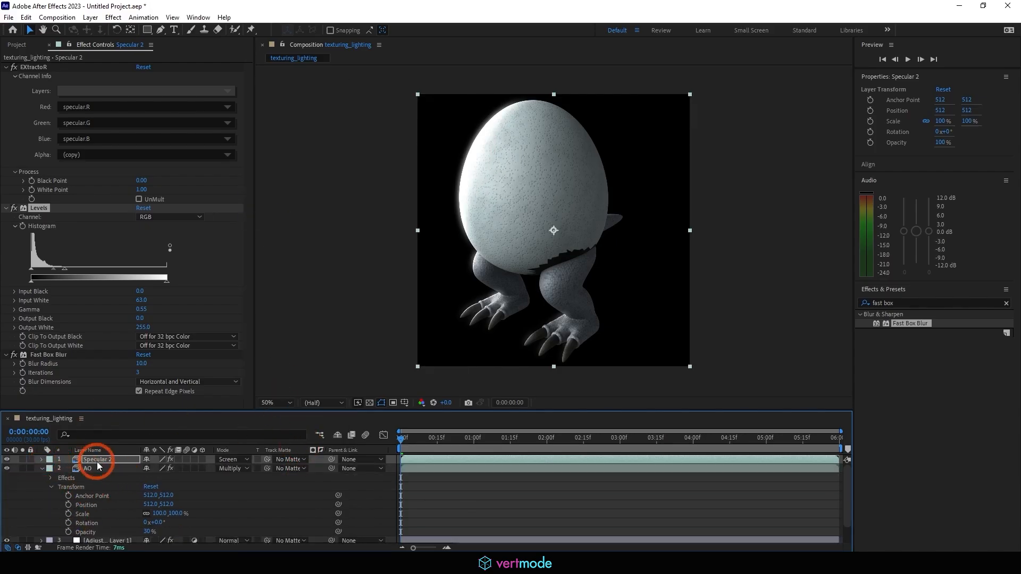
# Collapse the AO layer's properties and move the Specular 2 layer down to directly above the Specular layer.
pyautogui.click(43, 468)
pyautogui.click(43, 468)
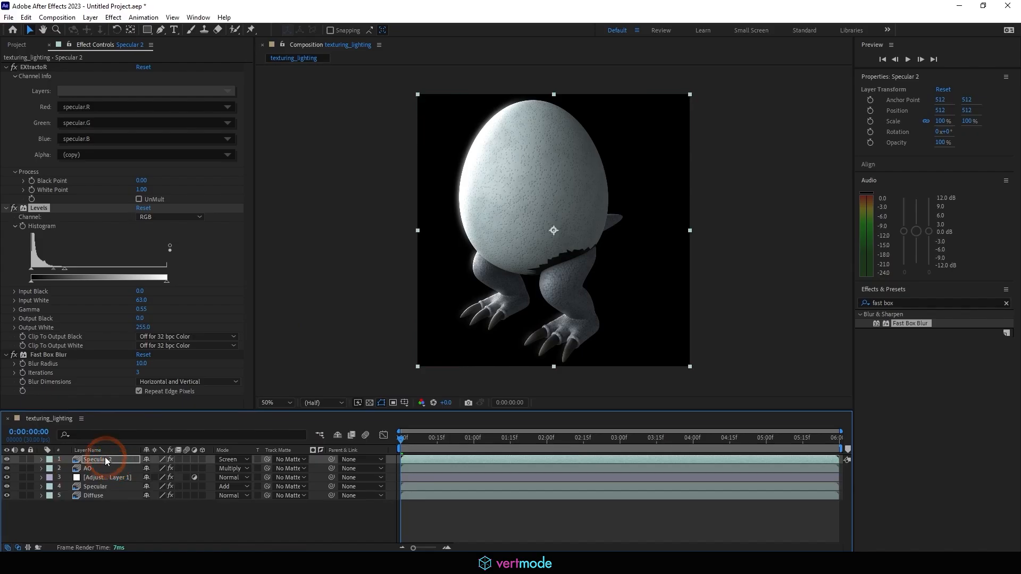
pyautogui.click(105, 480)
pyautogui.hotkey('ctrl', '[')
pyautogui.hotkey('ctrl', '[')
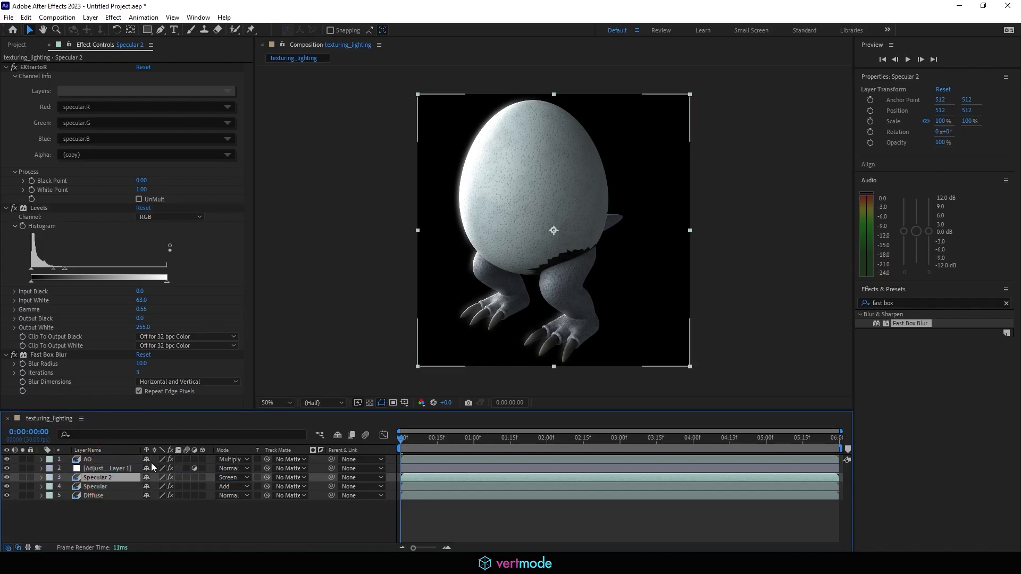
# Try Specular 2 at 38% opacity, compare it with the layer's visibility toggled, and restore its opacity to 100%.
pyautogui.click(42, 477)
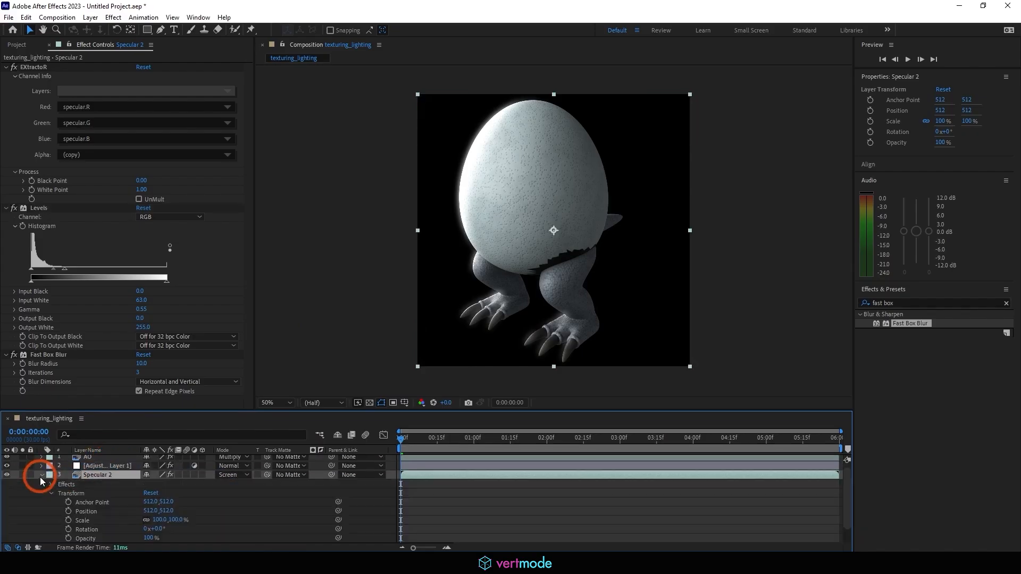
pyautogui.scroll(-1, 148, 530)
pyautogui.moveTo(148, 520); pyautogui.dragTo(74, 502)
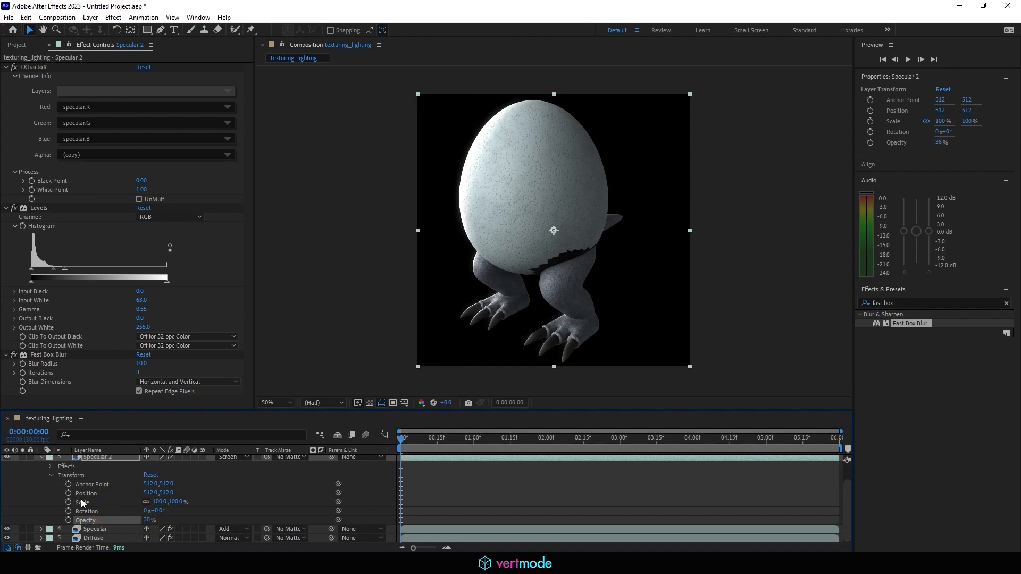
pyautogui.click(7, 459)
pyautogui.click(6, 458)
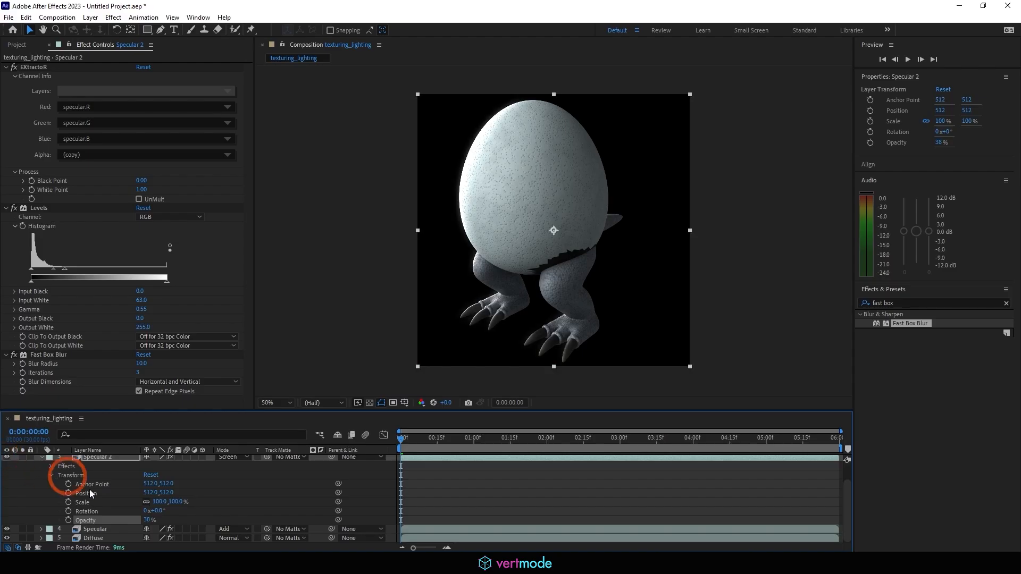
pyautogui.moveTo(148, 520); pyautogui.dragTo(248, 530)
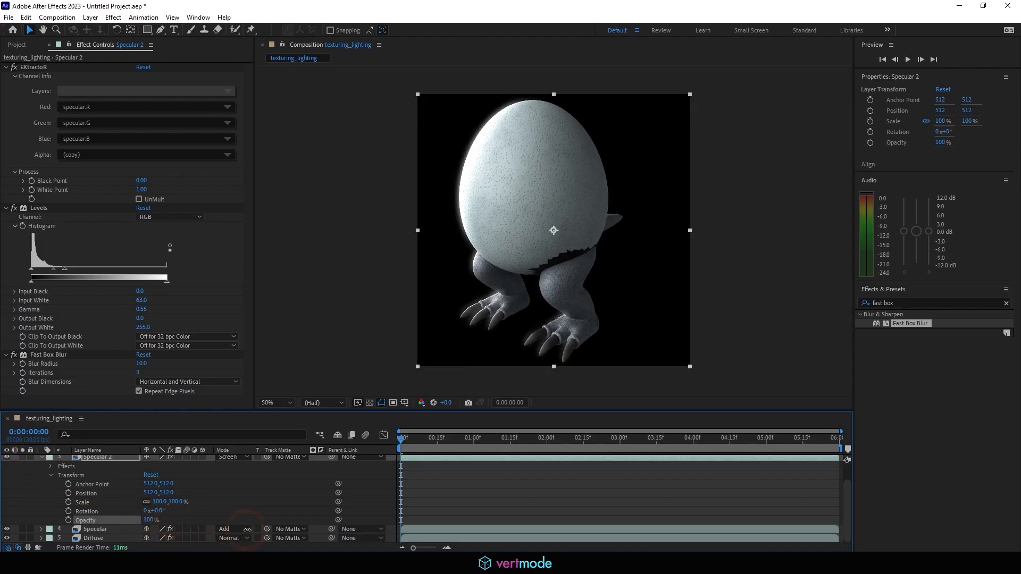
# Readjust the Levels on Specular 2 to input white 255 and gamma about 0.08, and preview the turntable.
pyautogui.moveTo(62, 269); pyautogui.dragTo(195, 283)
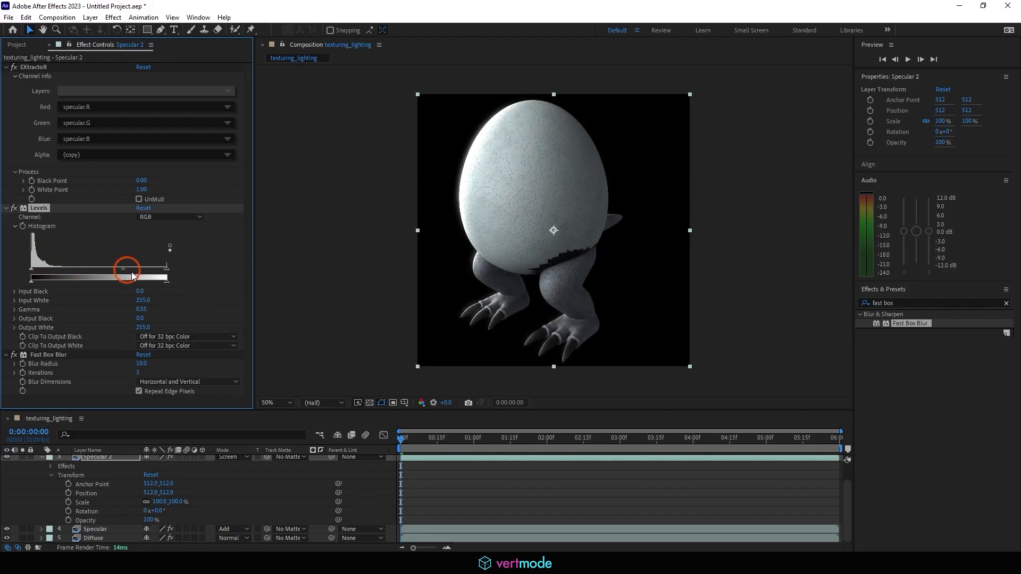
pyautogui.moveTo(133, 275); pyautogui.dragTo(164, 278)
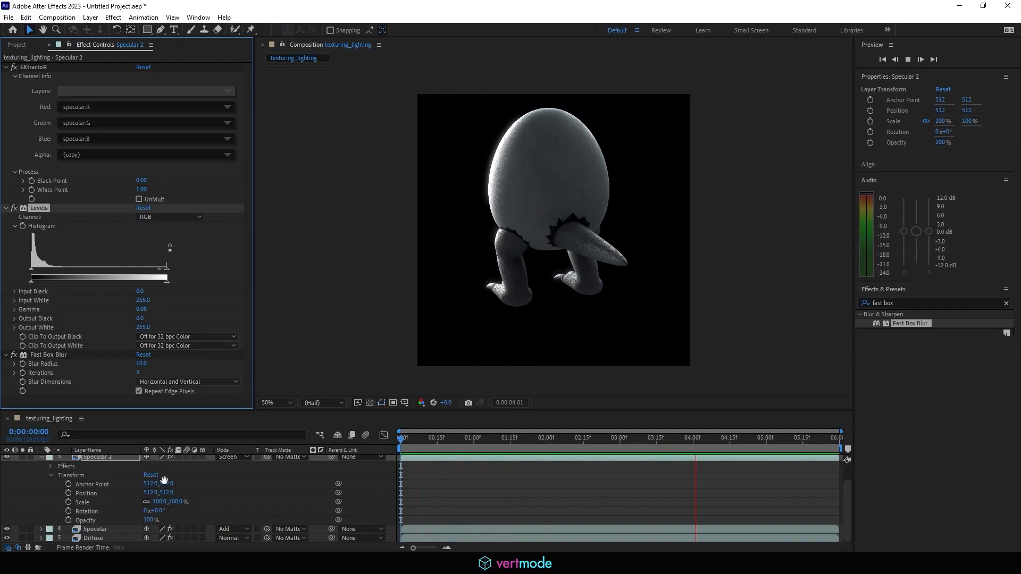
# Rename the Specular 2 layer as Blooming and collapse its properties.
pyautogui.scroll(1, 164, 480)
pyautogui.rightClick(111, 478)
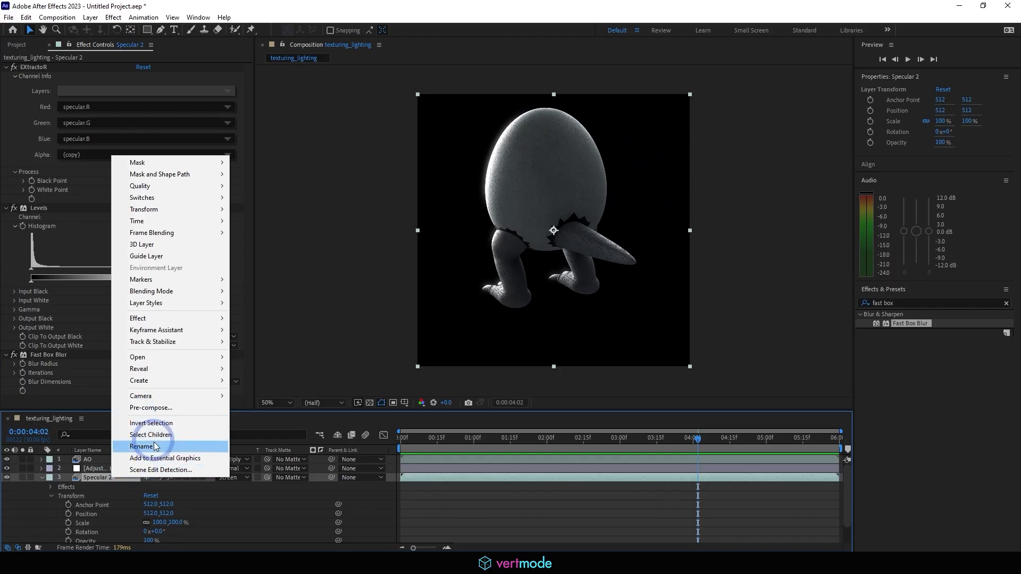
pyautogui.click(155, 446)
pyautogui.write('Blooming')
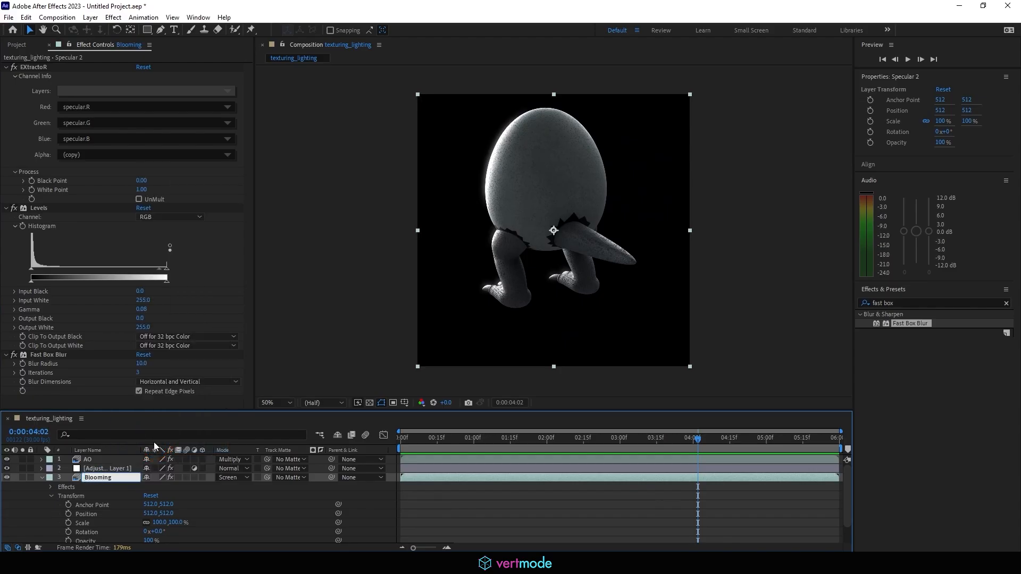
pyautogui.press('Return')
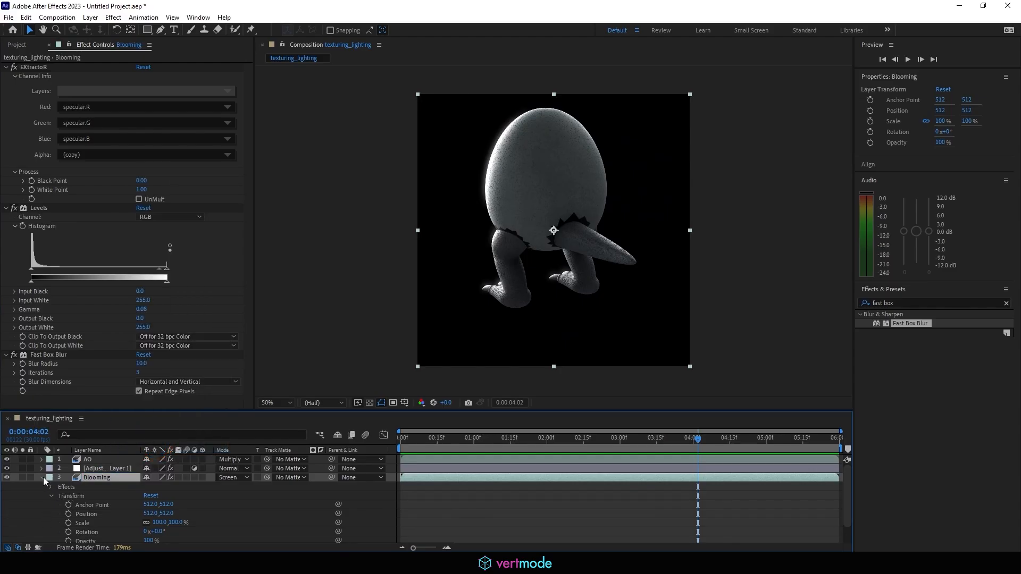
pyautogui.click(43, 477)
# Select all layers from AO to Diffuse and scrub through the composition from its first to its last frame.
pyautogui.click(94, 460)
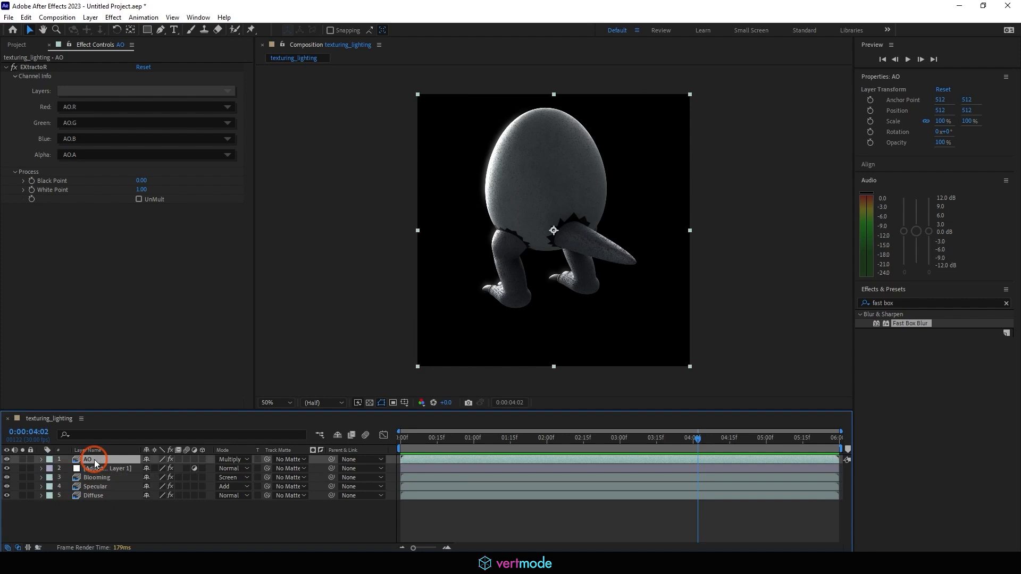
pyautogui.keyDown('shift'); pyautogui.click(116, 496); pyautogui.keyUp('shift')
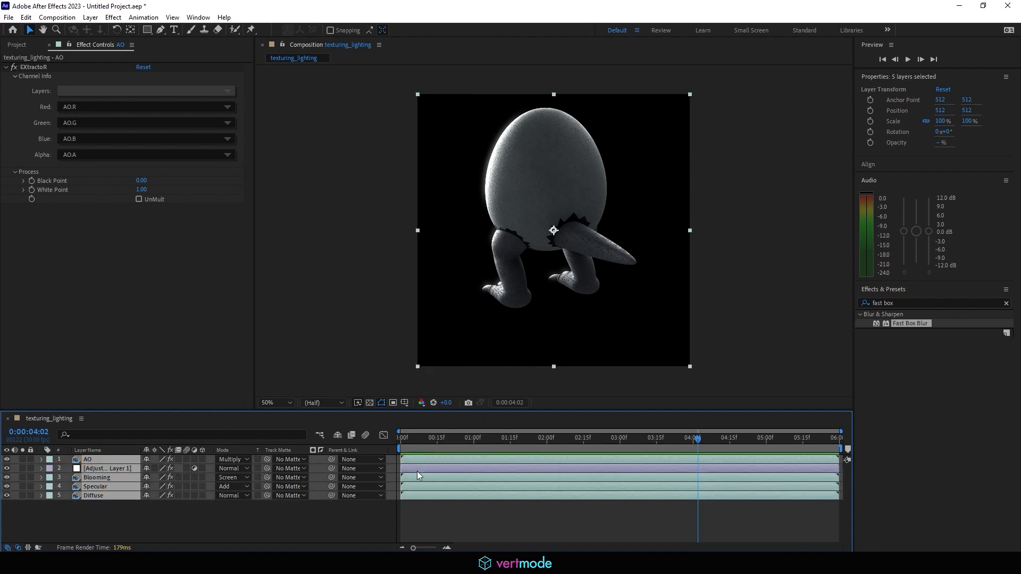
pyautogui.moveTo(436, 437); pyautogui.dragTo(367, 434)
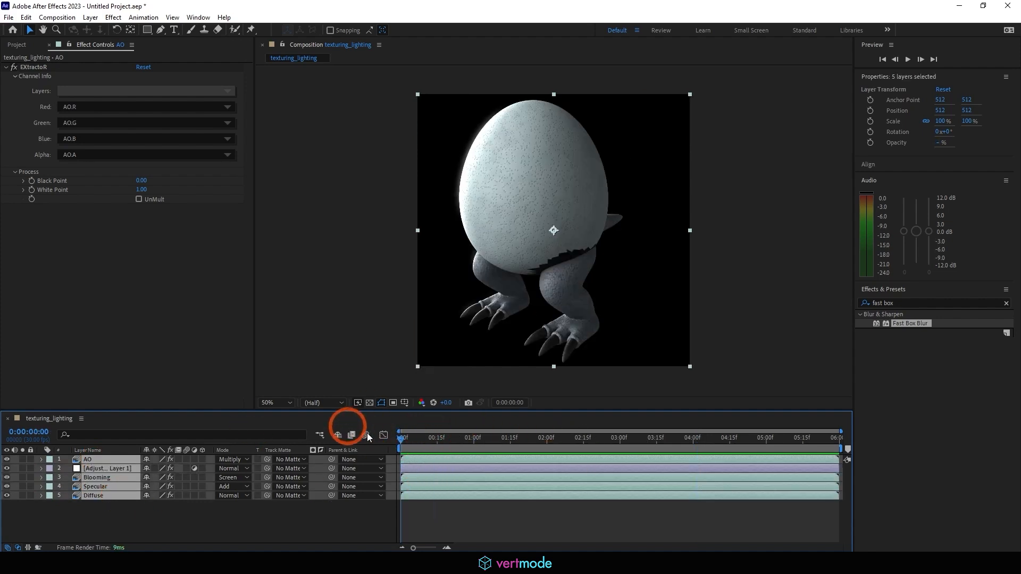
pyautogui.moveTo(515, 439); pyautogui.dragTo(904, 442)
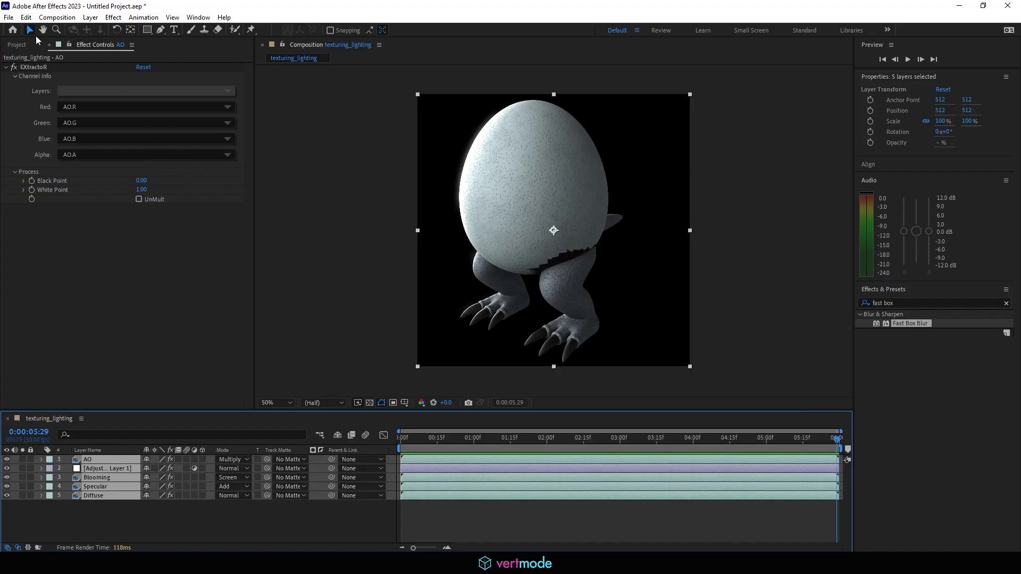
# Set the texturing_lighting composition's duration to 12 seconds and recheck its composition settings.
pyautogui.click(18, 44)
pyautogui.click(80, 161)
pyautogui.rightClick(45, 165)
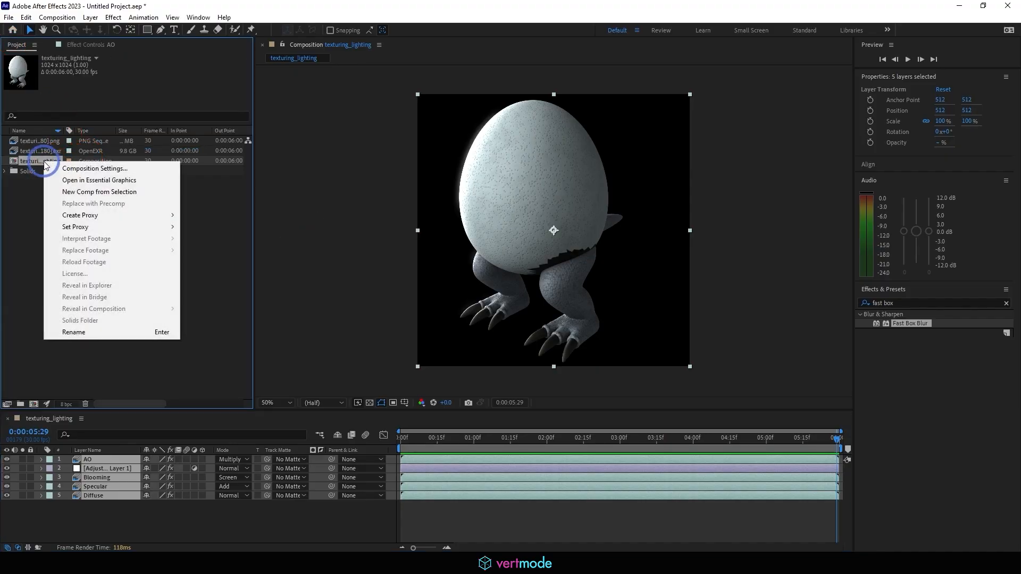
pyautogui.click(108, 168)
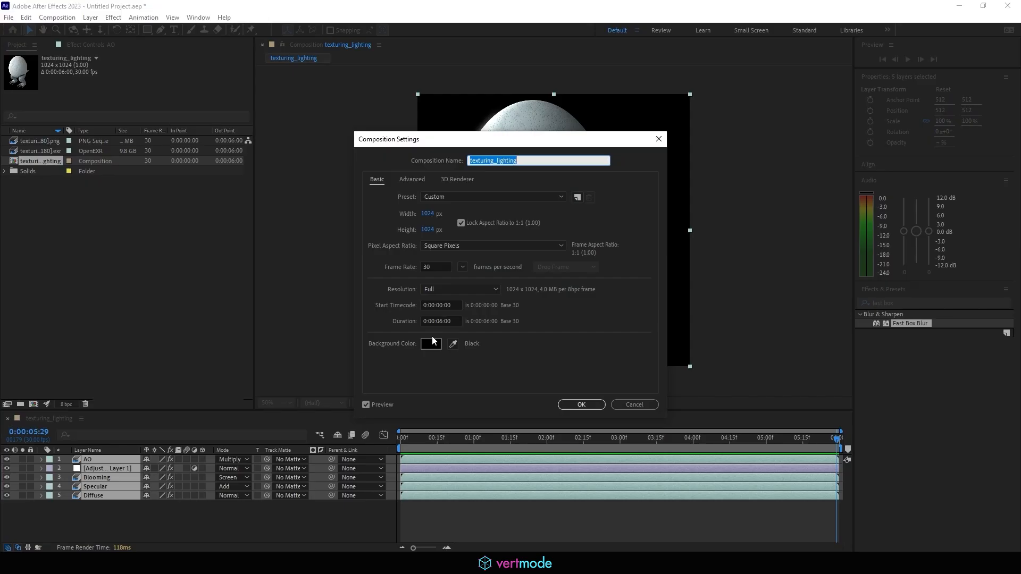
pyautogui.click(444, 321)
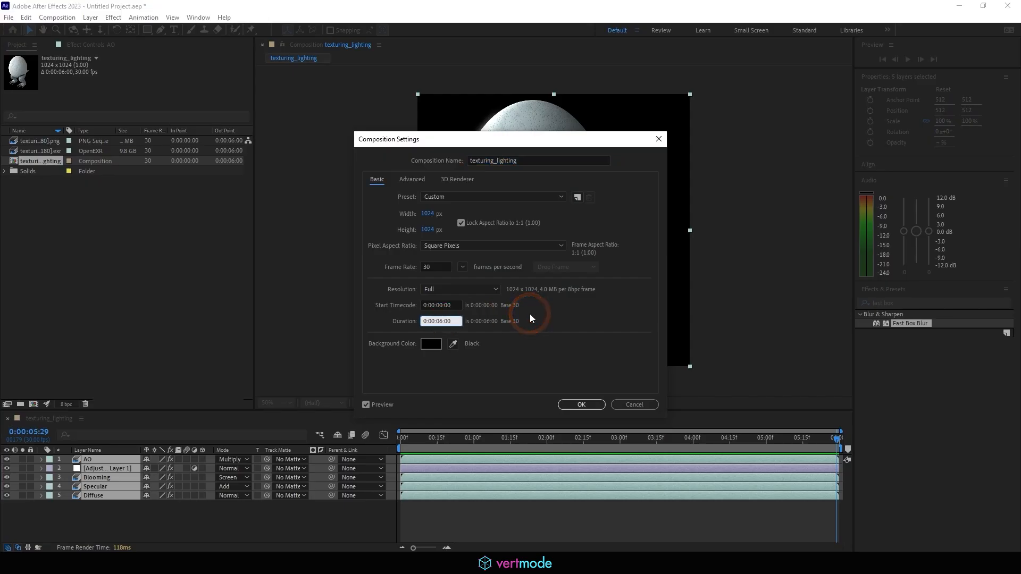
pyautogui.press('BackSpace')
pyautogui.press('BackSpace')
pyautogui.write('12')
pyautogui.click(582, 405)
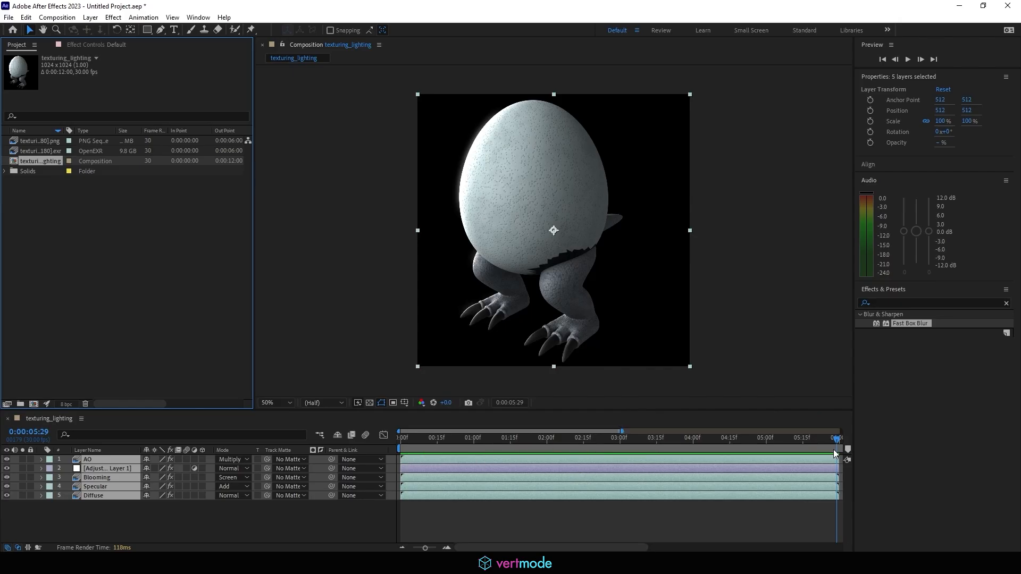
pyautogui.rightClick(42, 161)
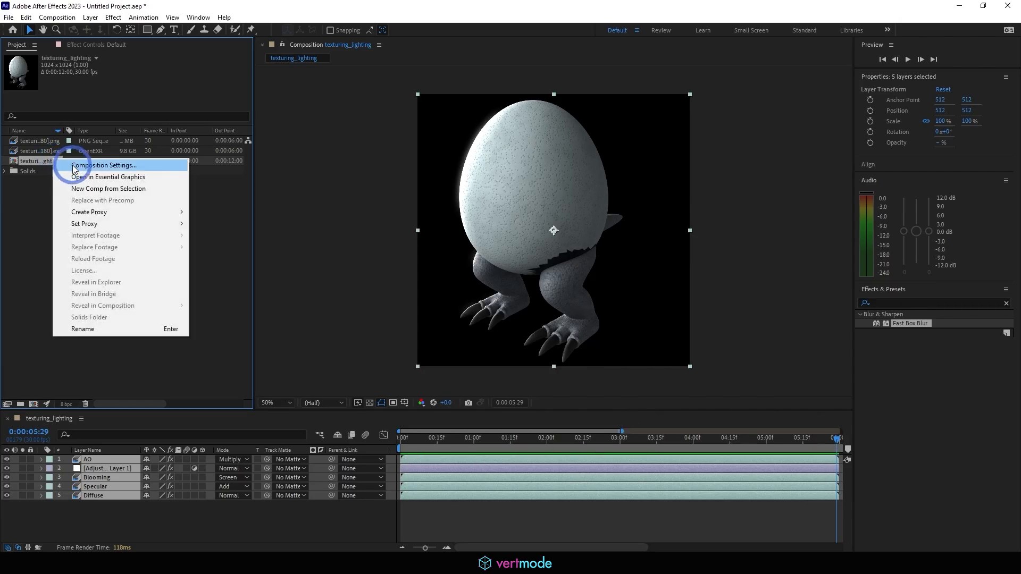
pyautogui.click(49, 164)
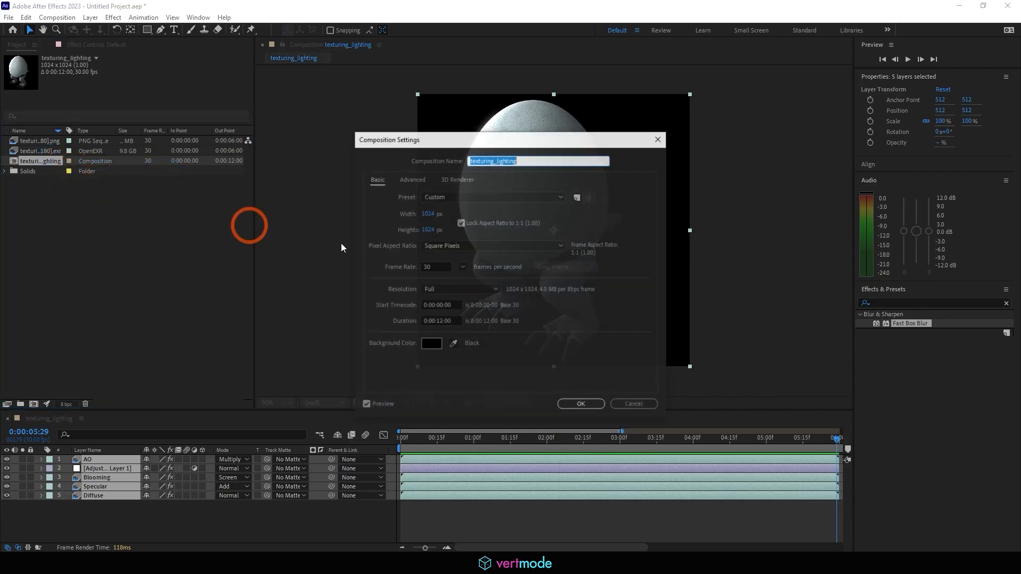
pyautogui.click(659, 140)
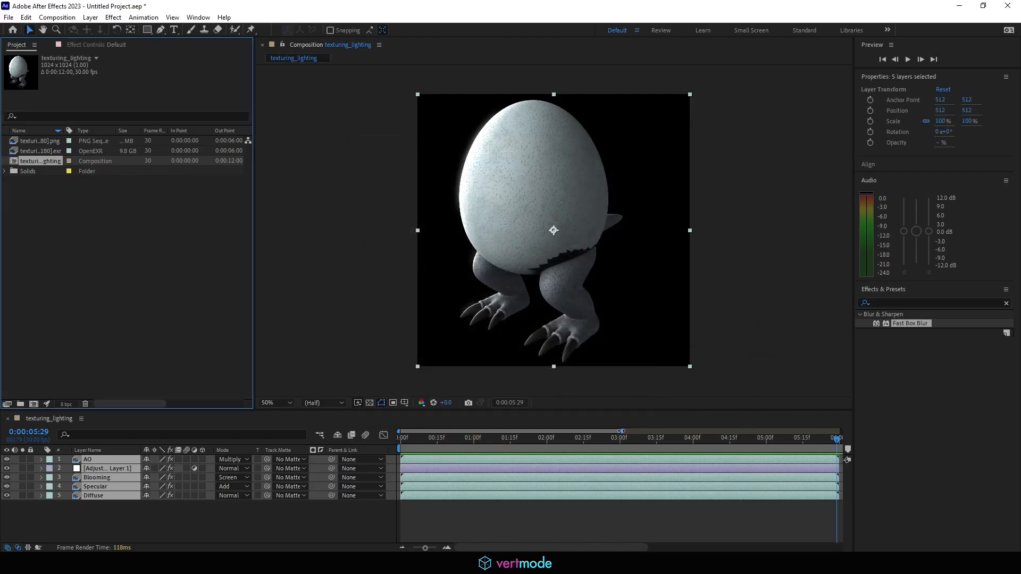
# Add the wireframe sequence texturing_lighting.[0001-0180].png as the topmost layer and preview the composition from the start.
pyautogui.moveTo(623, 430); pyautogui.dragTo(941, 444)
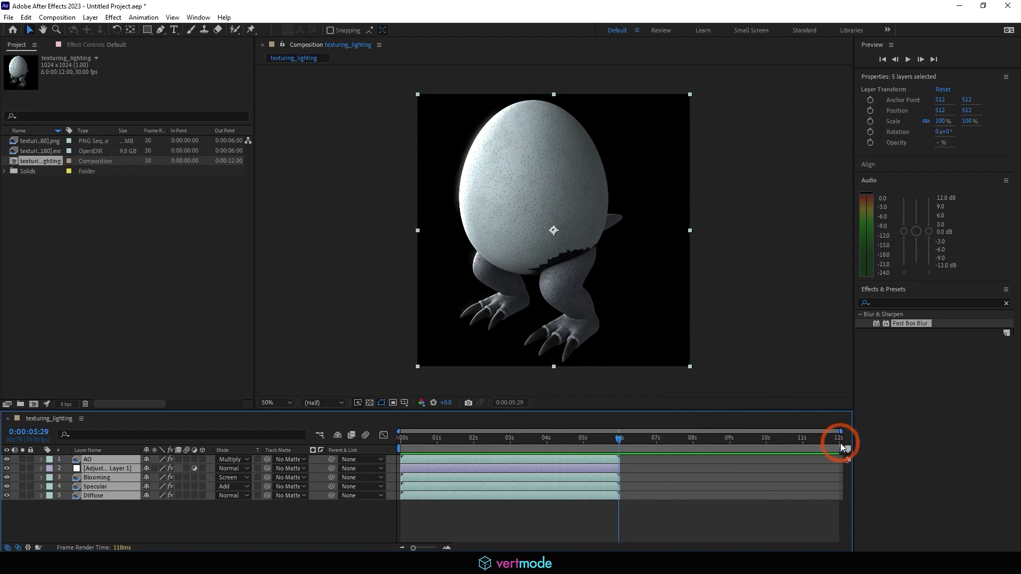
pyautogui.click(841, 446)
pyautogui.click(38, 153)
pyautogui.click(30, 143)
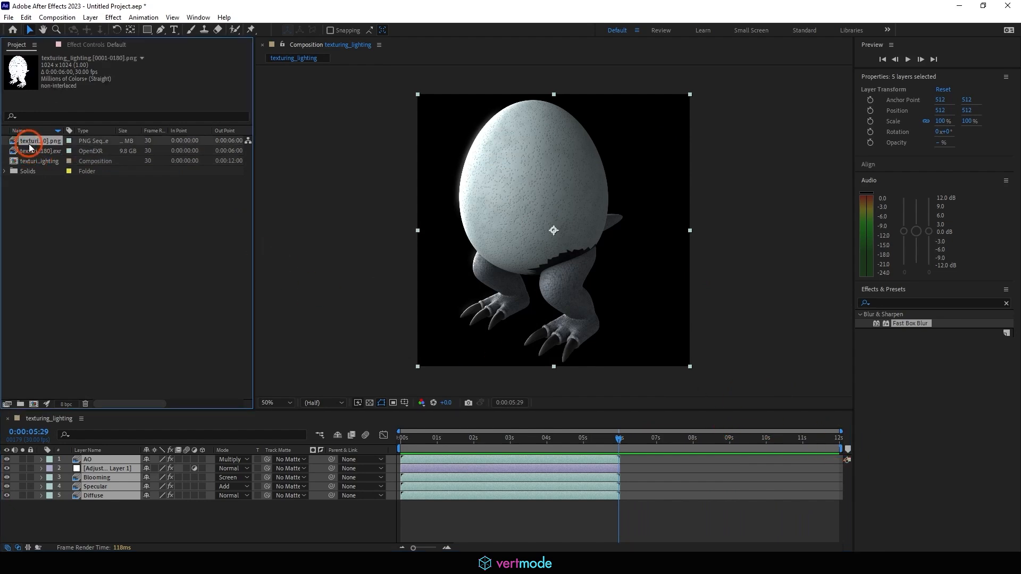
pyautogui.moveTo(37, 142); pyautogui.dragTo(76, 460)
pyautogui.moveTo(436, 438); pyautogui.dragTo(352, 429)
pyautogui.press('space')
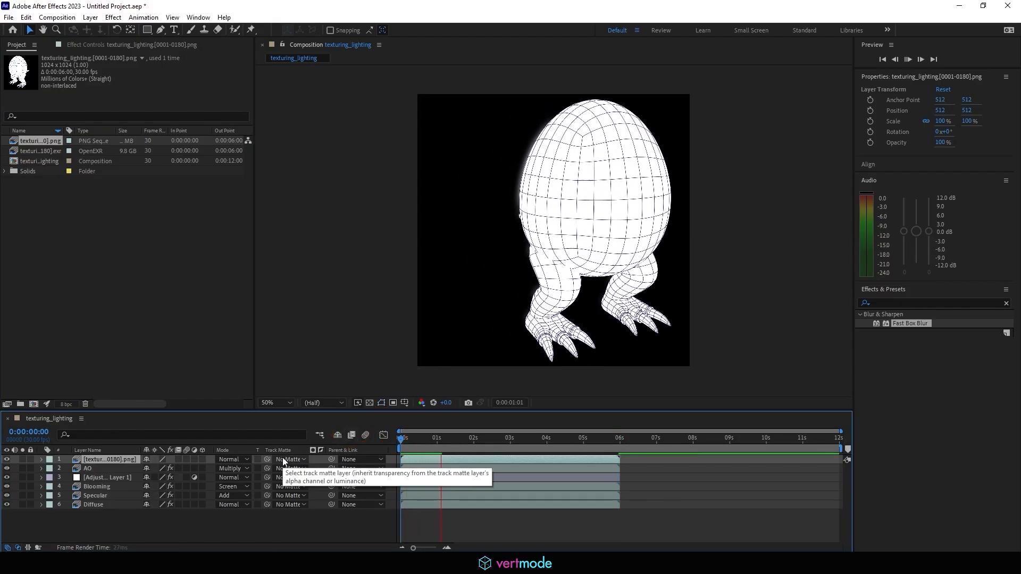
# Try the Multiply blending mode on the wireframe layer, preview the turntable, and return the mode to Normal.
pyautogui.click(234, 460)
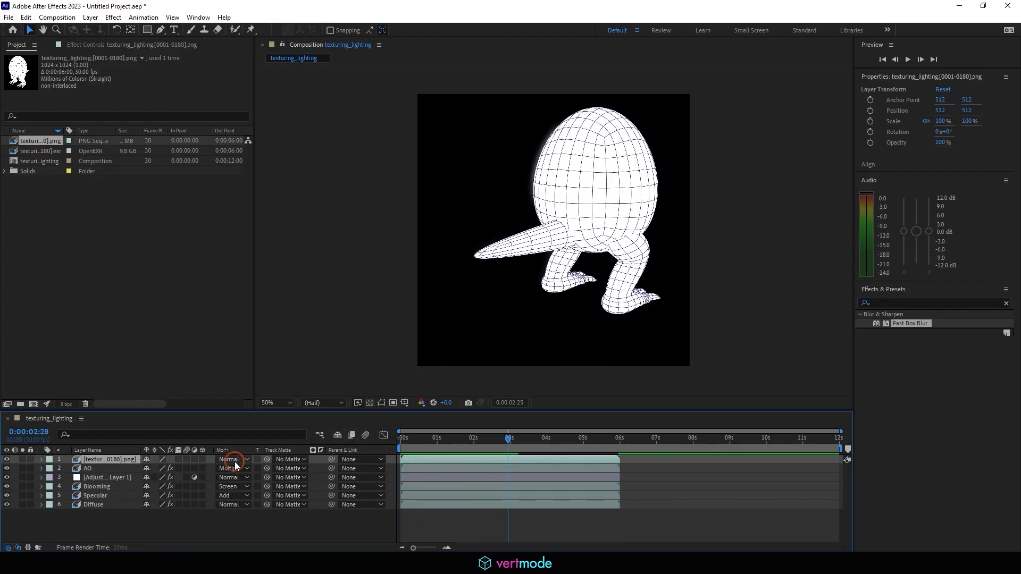
pyautogui.click(282, 138)
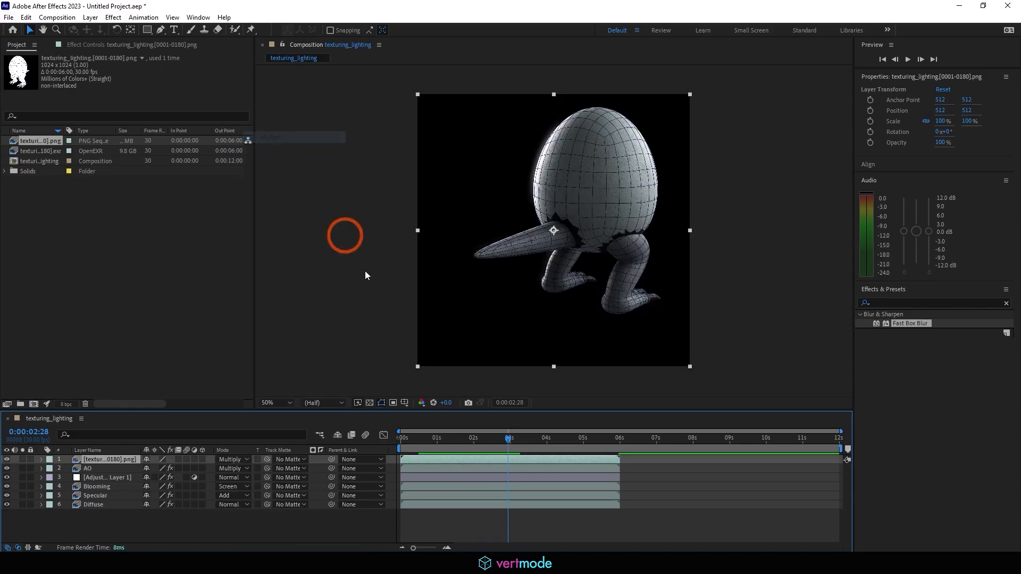
pyautogui.moveTo(434, 442); pyautogui.dragTo(392, 433)
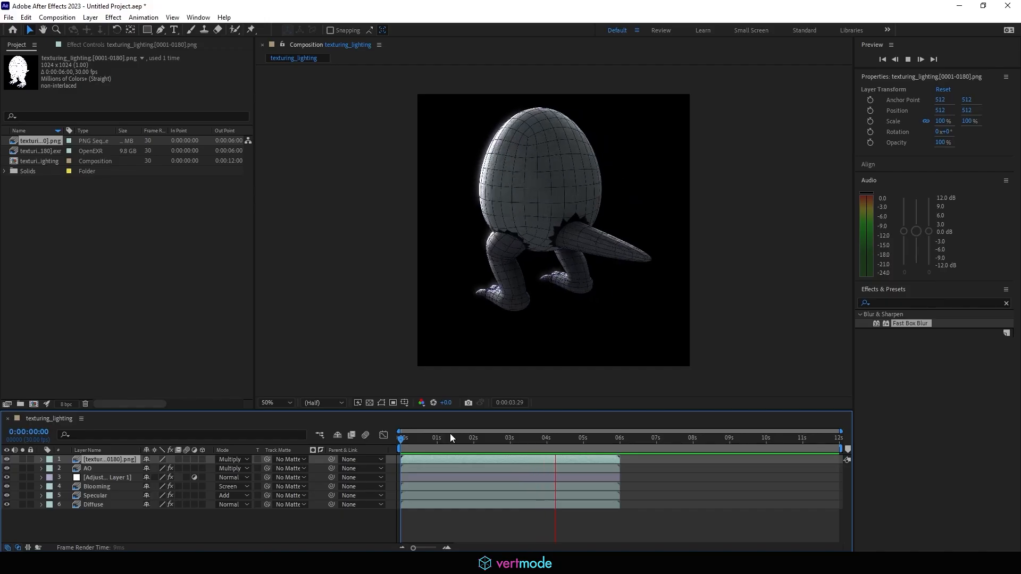
pyautogui.press('space')
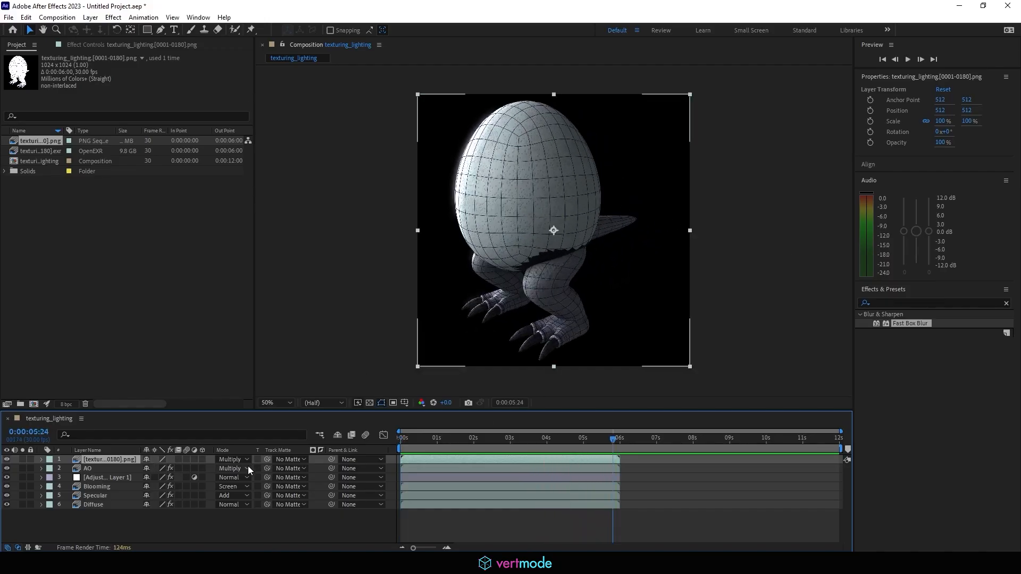
pyautogui.click(233, 459)
pyautogui.click(290, 86)
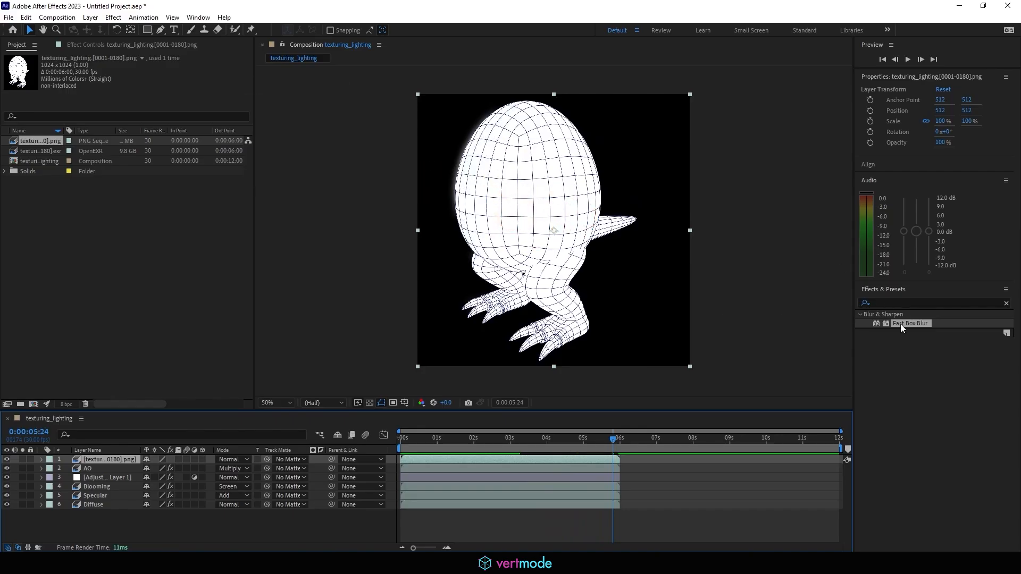
# Apply the Invert effect to the wireframe layer and set its blending mode to Add.
pyautogui.click(880, 305)
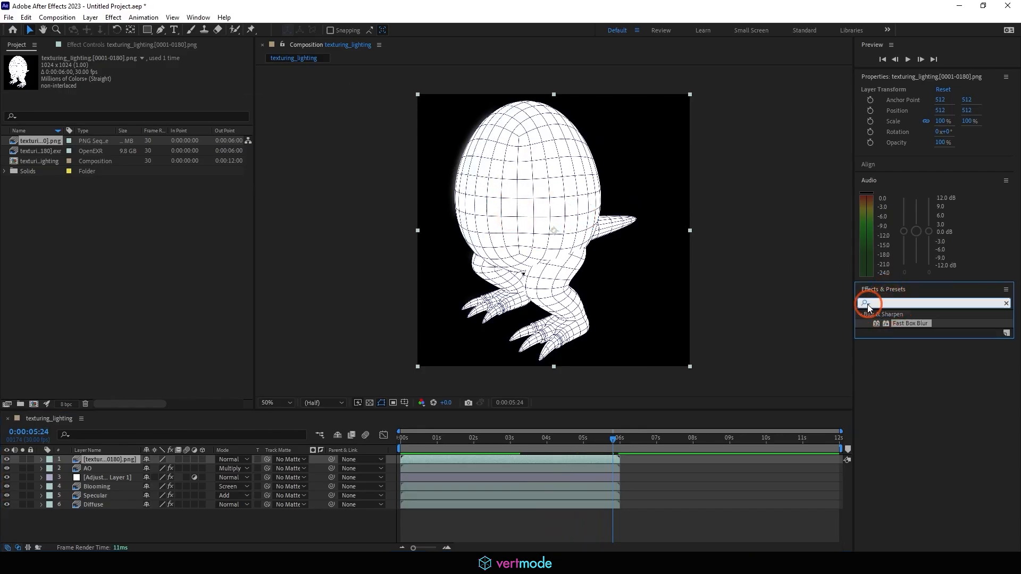
pyautogui.click(866, 304)
pyautogui.write('inver')
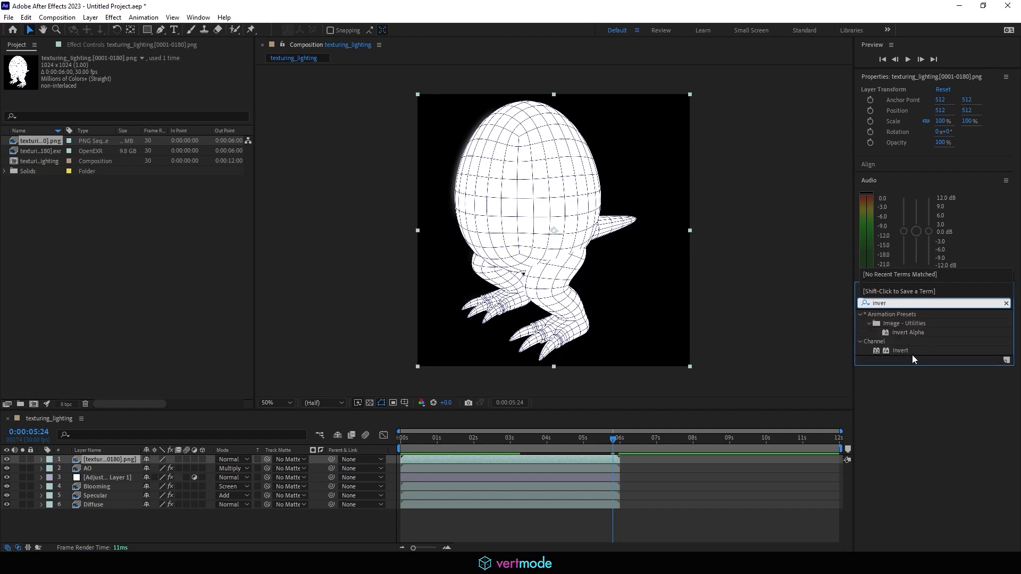
pyautogui.moveTo(901, 350); pyautogui.dragTo(109, 460)
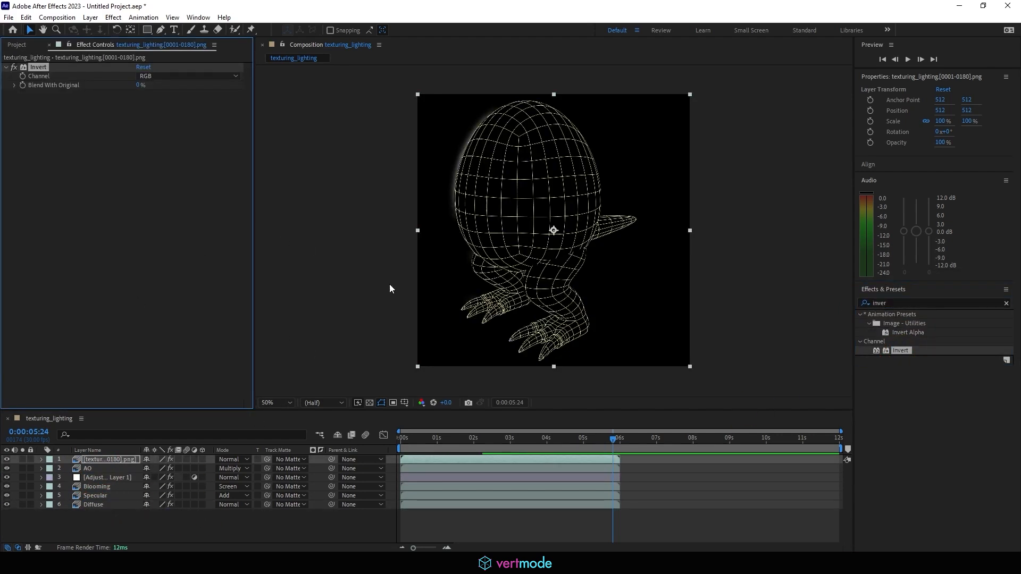
pyautogui.click(236, 460)
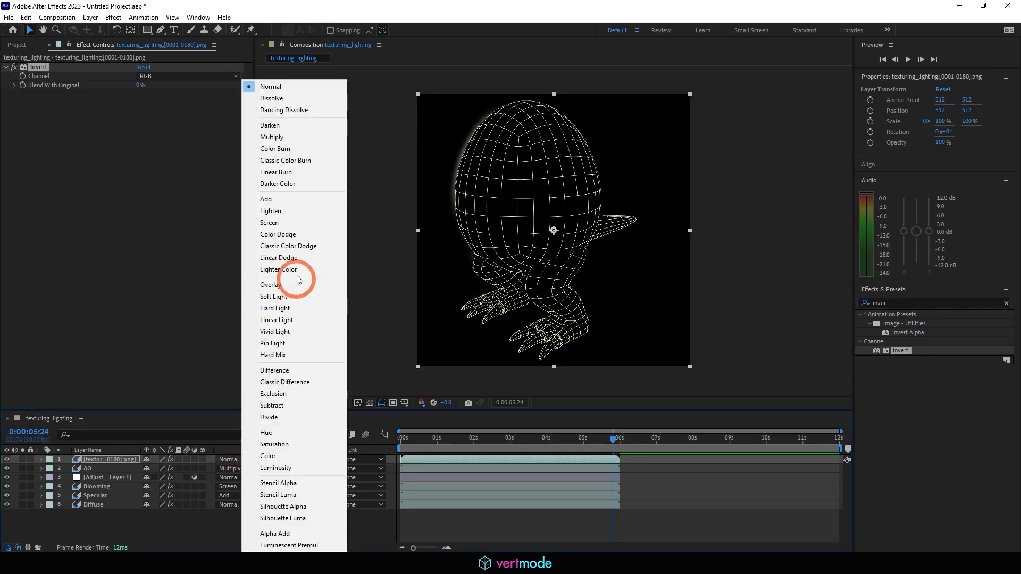
pyautogui.click(269, 201)
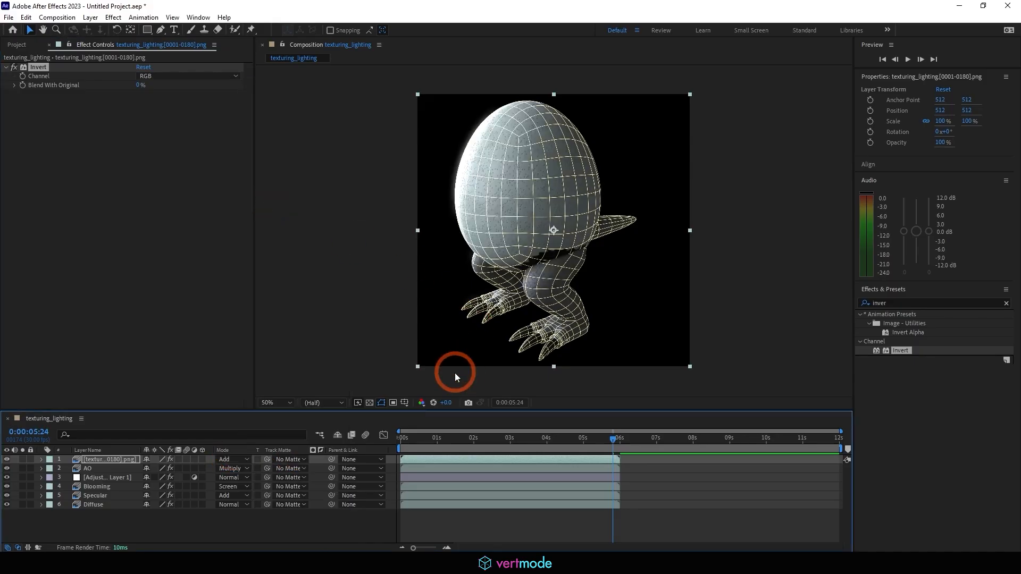
# Preview the turntable from the start and examine the light wireframe lines over the egg up close.
pyautogui.moveTo(445, 441); pyautogui.dragTo(388, 432)
pyautogui.press('space')
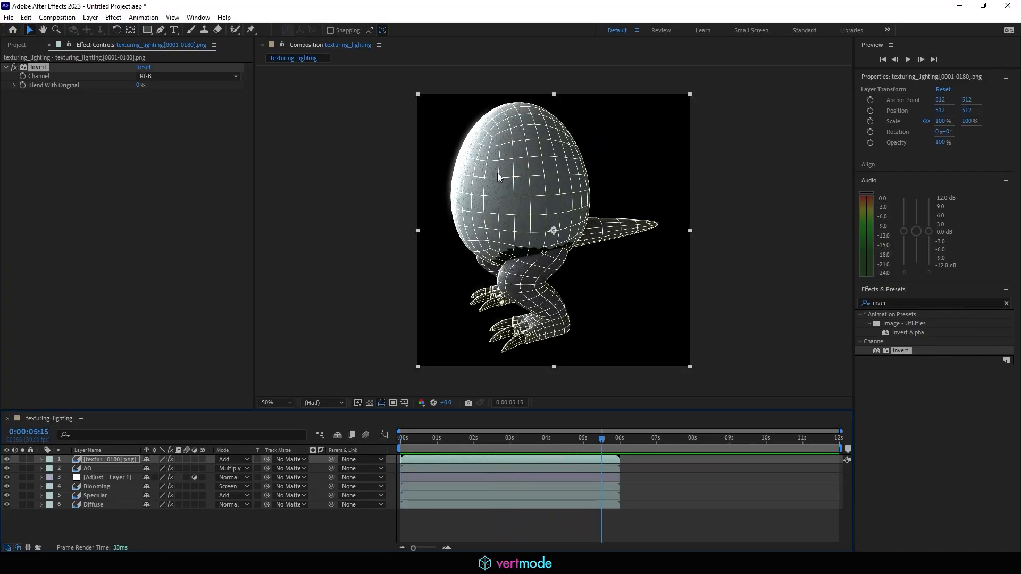
pyautogui.scroll(1, 495, 165)
pyautogui.scroll(1, 429, 186)
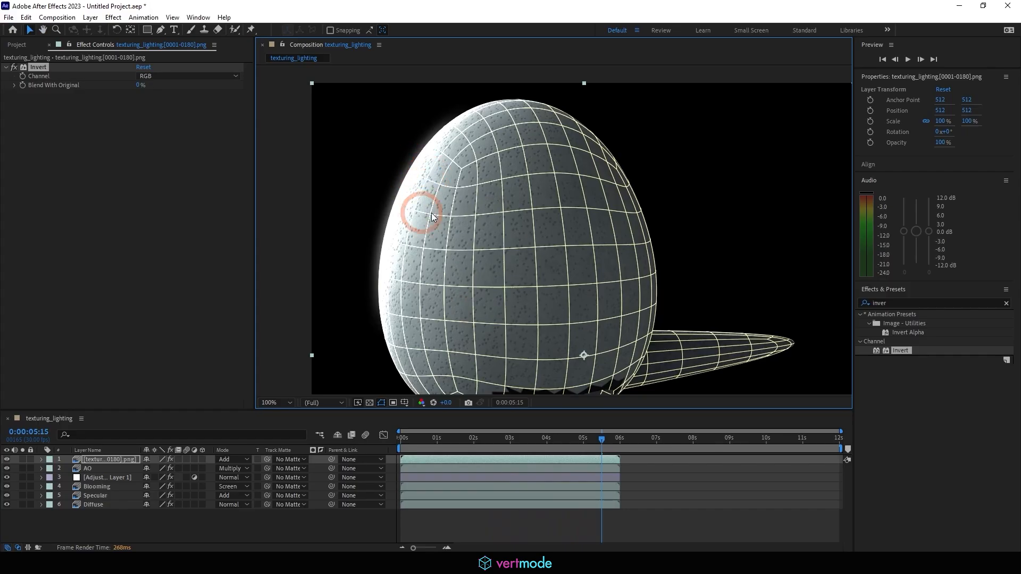
pyautogui.scroll(-2, 431, 213)
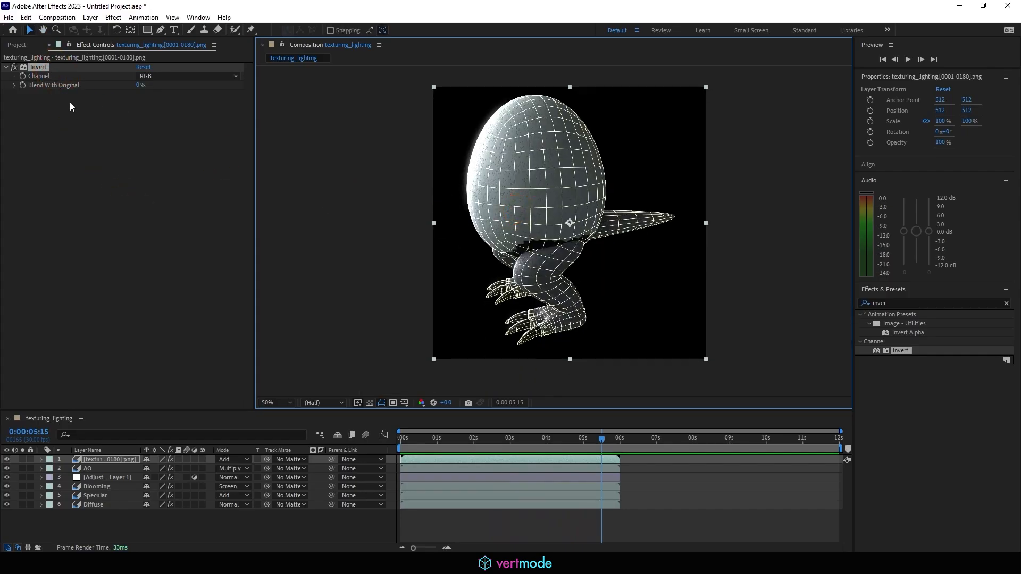
# Remove the Invert effect from the wireframe layer, set its blending mode to Multiply, and preview from the start.
pyautogui.click(38, 69)
pyautogui.press('Delete')
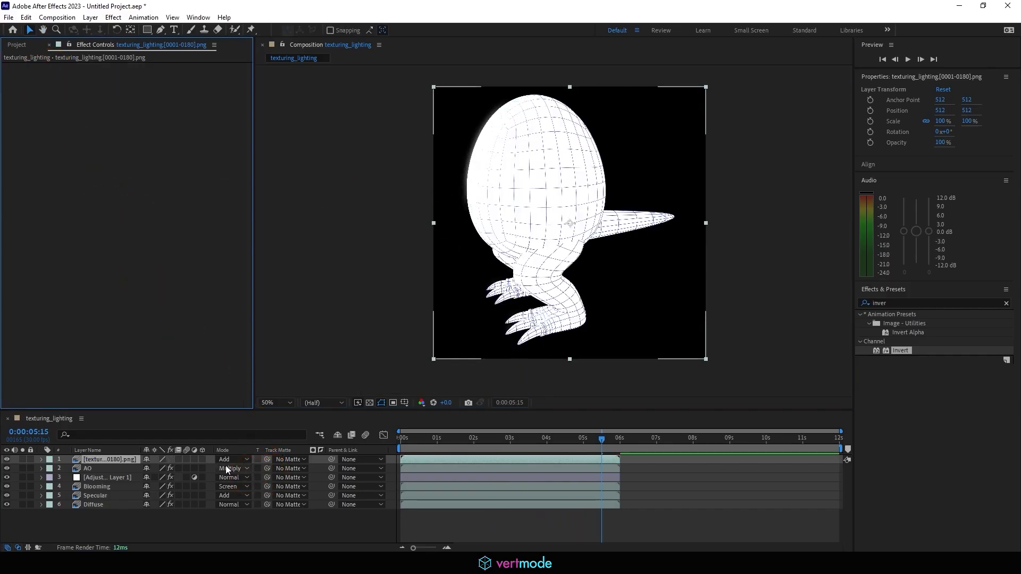
pyautogui.click(221, 460)
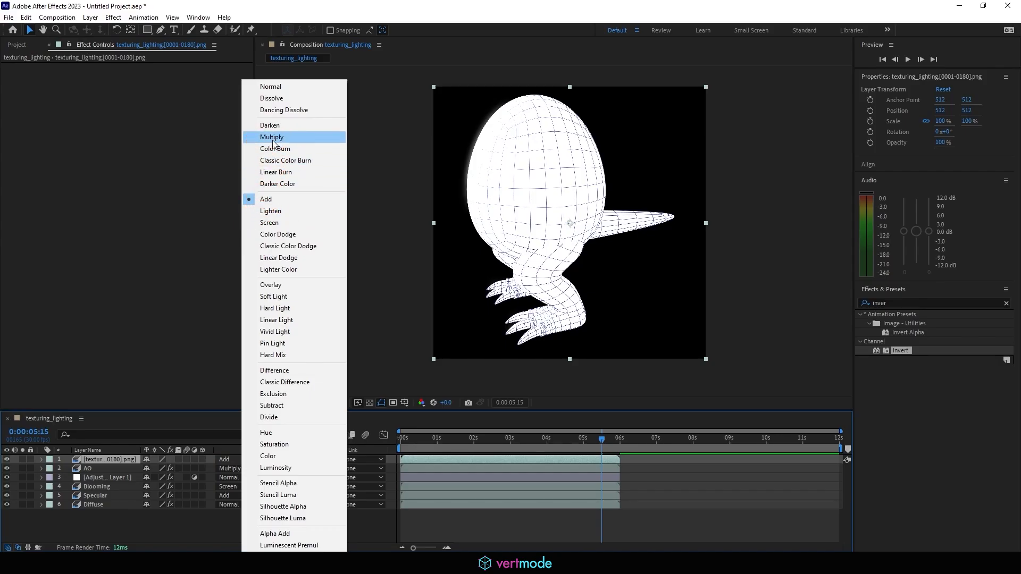
pyautogui.click(273, 139)
pyautogui.click(401, 438)
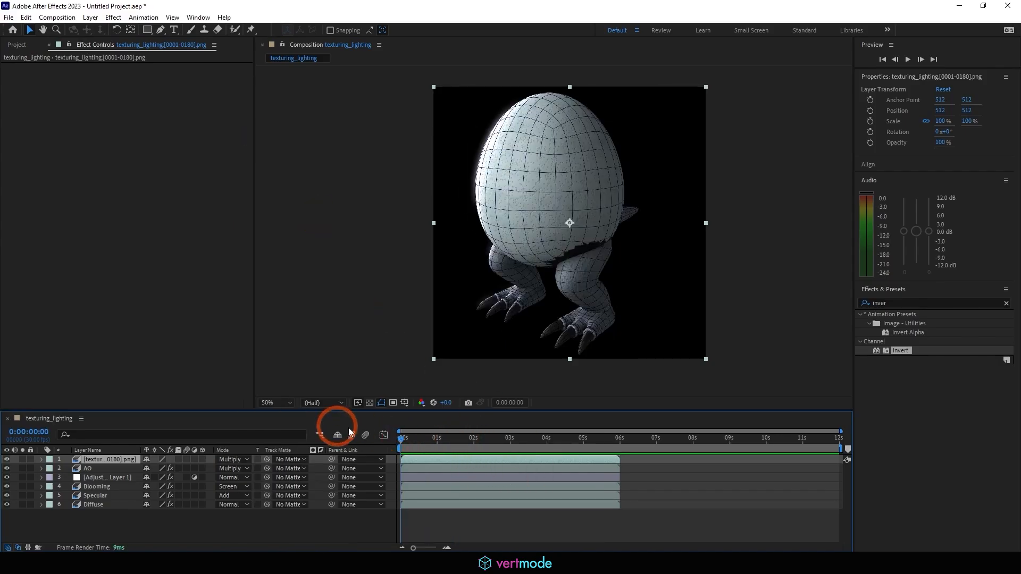
pyautogui.press('space')
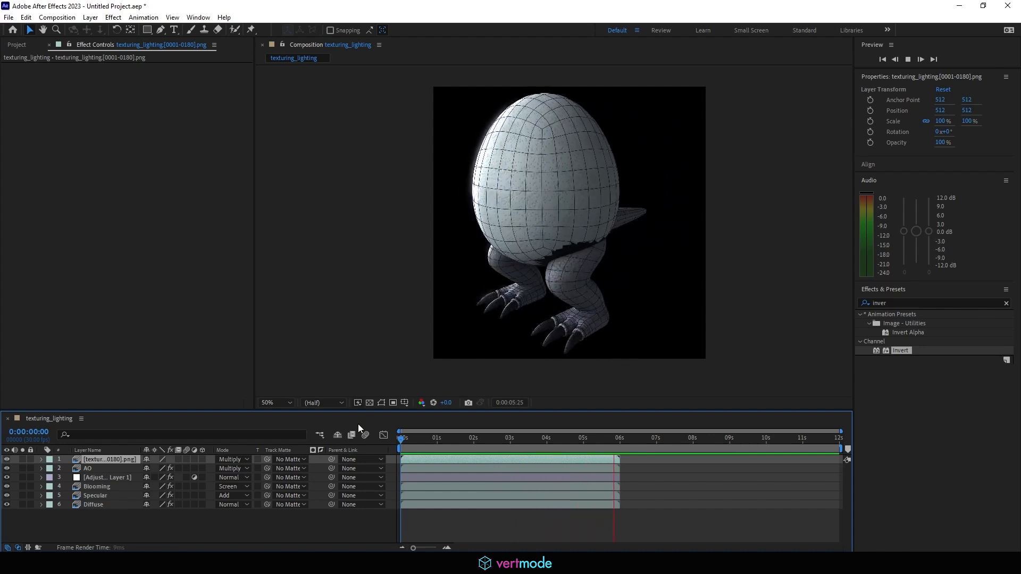
pyautogui.press('space')
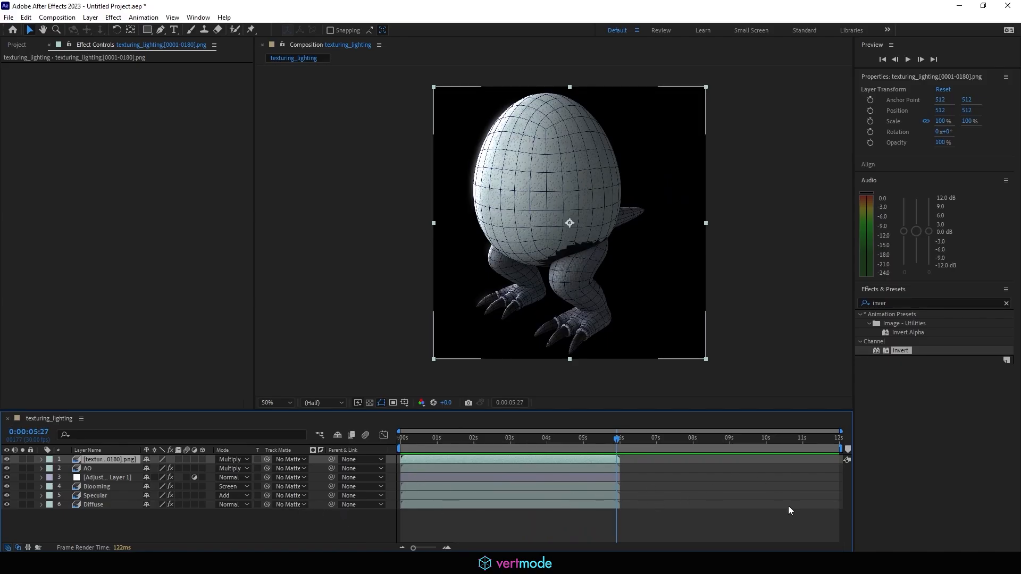
# Duplicate the AO, adjustment, Blooming, Specular and Diffuse layers, and stack the copies above the originals with the wireframe layer topmost.
pyautogui.click(88, 469)
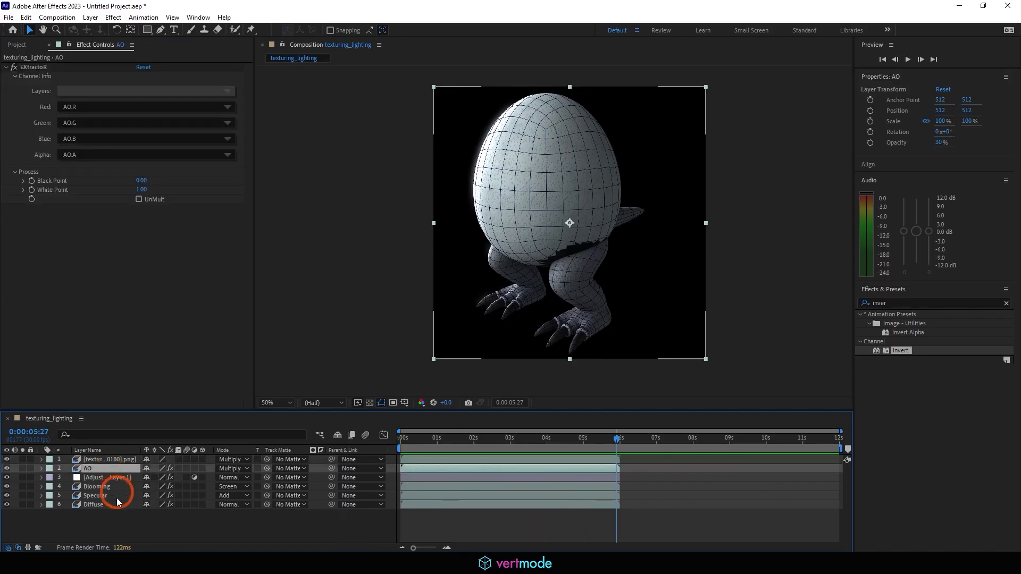
pyautogui.keyDown('shift'); pyautogui.click(94, 504); pyautogui.keyUp('shift')
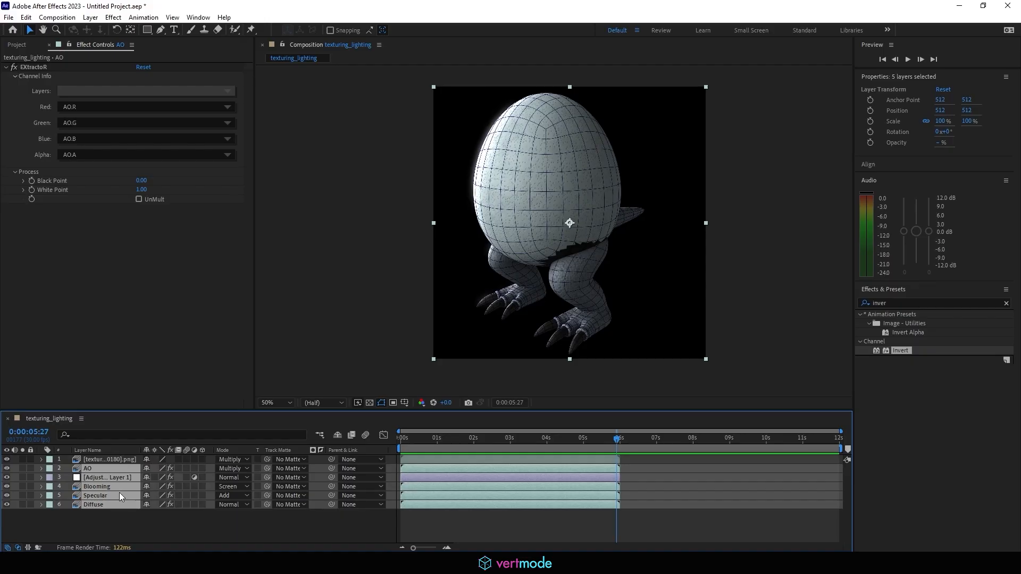
pyautogui.hotkey('ctrl', 'd')
pyautogui.moveTo(108, 488); pyautogui.dragTo(98, 459)
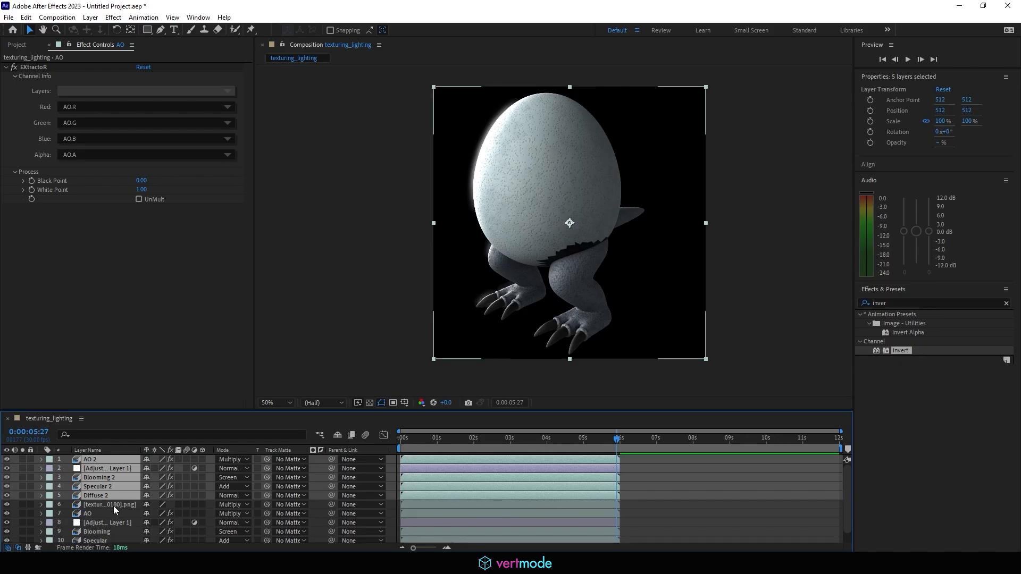
pyautogui.moveTo(109, 507); pyautogui.dragTo(114, 458)
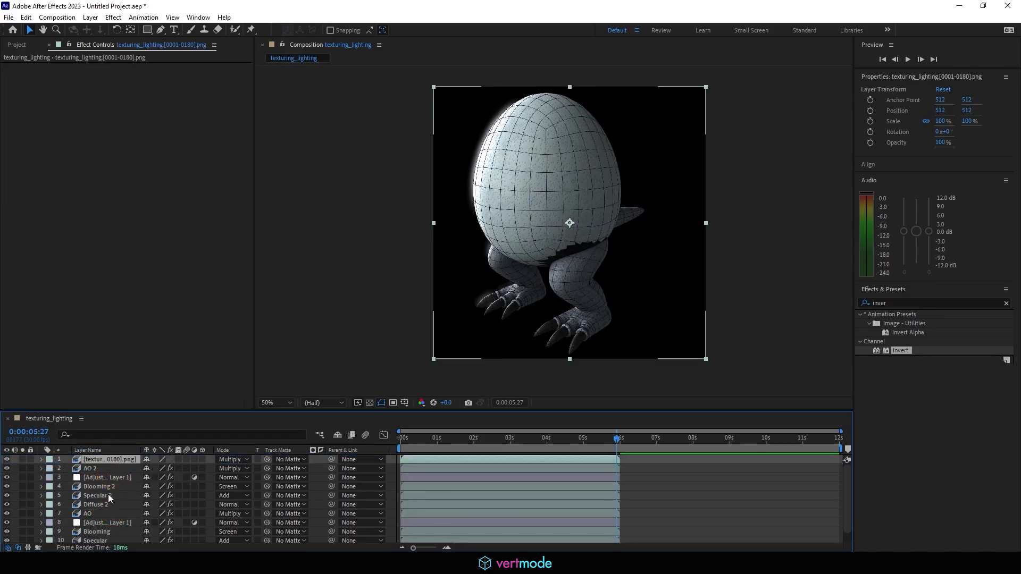
# Shift the wireframe layer and the five duplicated layers in time to start at 0:00:06:00.
pyautogui.keyDown('shift'); pyautogui.click(107, 503); pyautogui.keyUp('shift')
pyautogui.moveTo(431, 463); pyautogui.dragTo(646, 471)
pyautogui.click(617, 439)
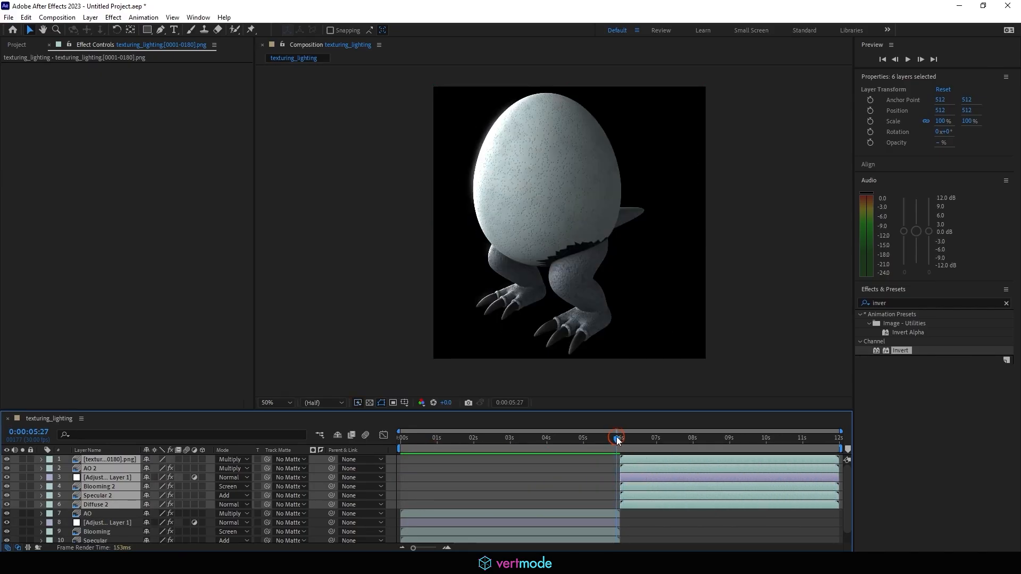
pyautogui.moveTo(617, 440); pyautogui.dragTo(621, 440)
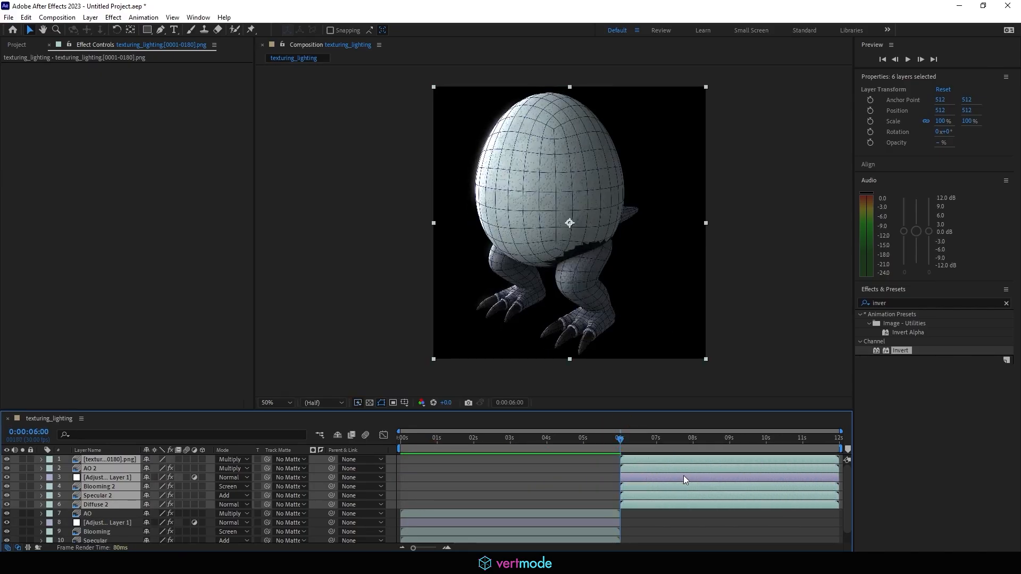
# Preview the turntable from the start and move the six selected layers one frame earlier to start at 0:00:05:29.
pyautogui.press('space')
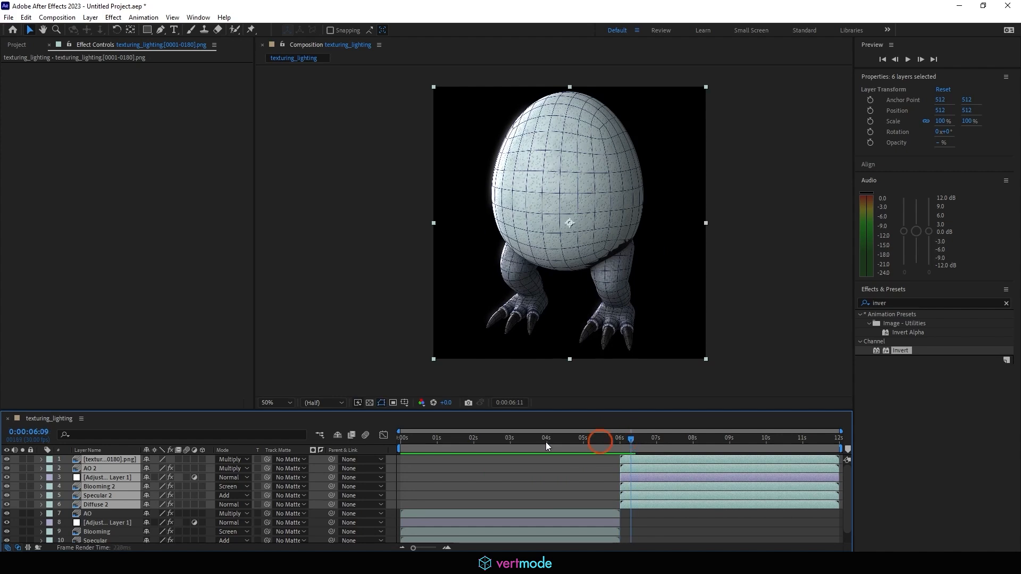
pyautogui.moveTo(546, 447); pyautogui.dragTo(352, 436)
pyautogui.press('space')
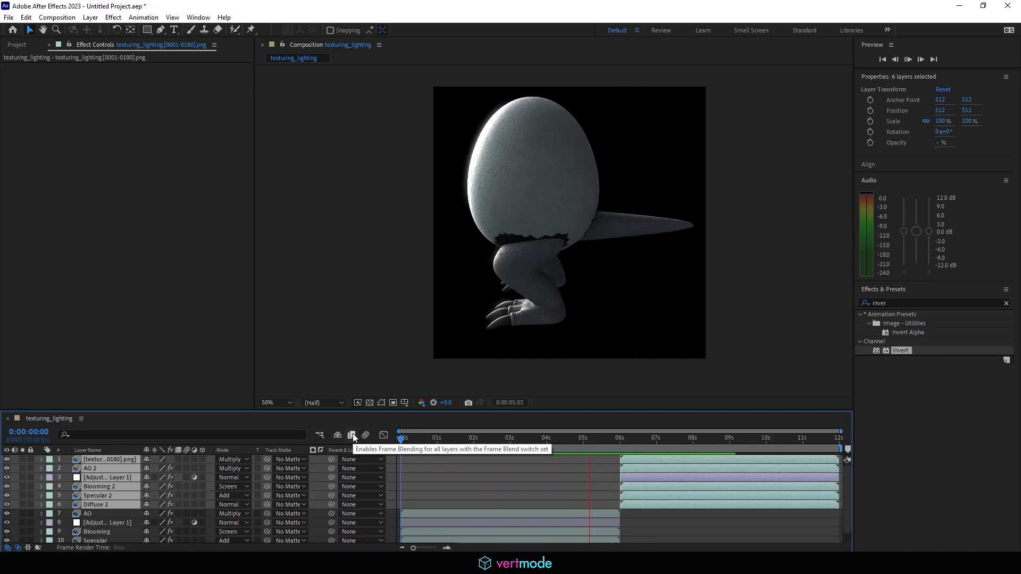
pyautogui.press('space')
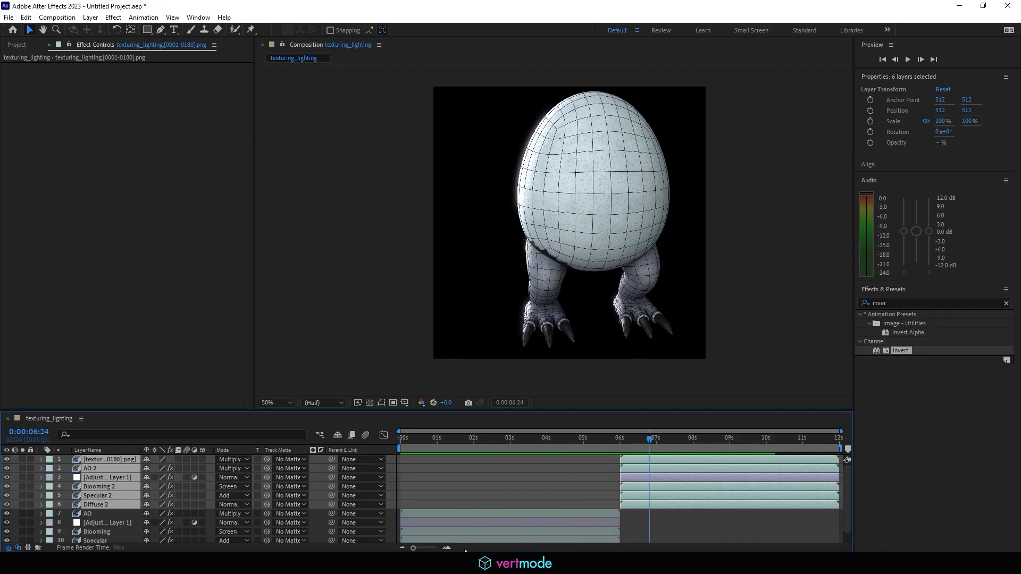
pyautogui.moveTo(840, 430); pyautogui.dragTo(634, 451)
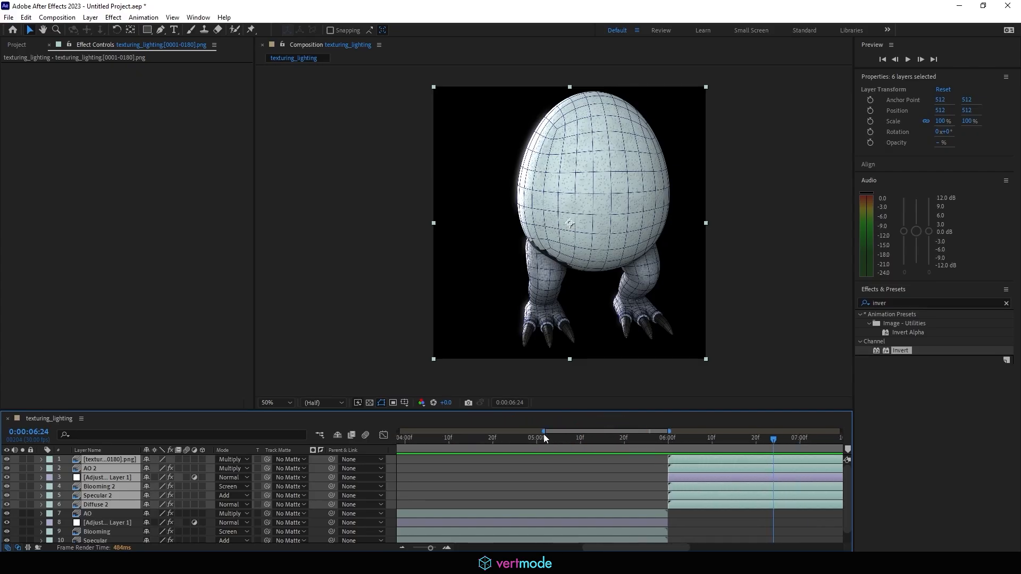
pyautogui.moveTo(543, 430); pyautogui.dragTo(566, 466)
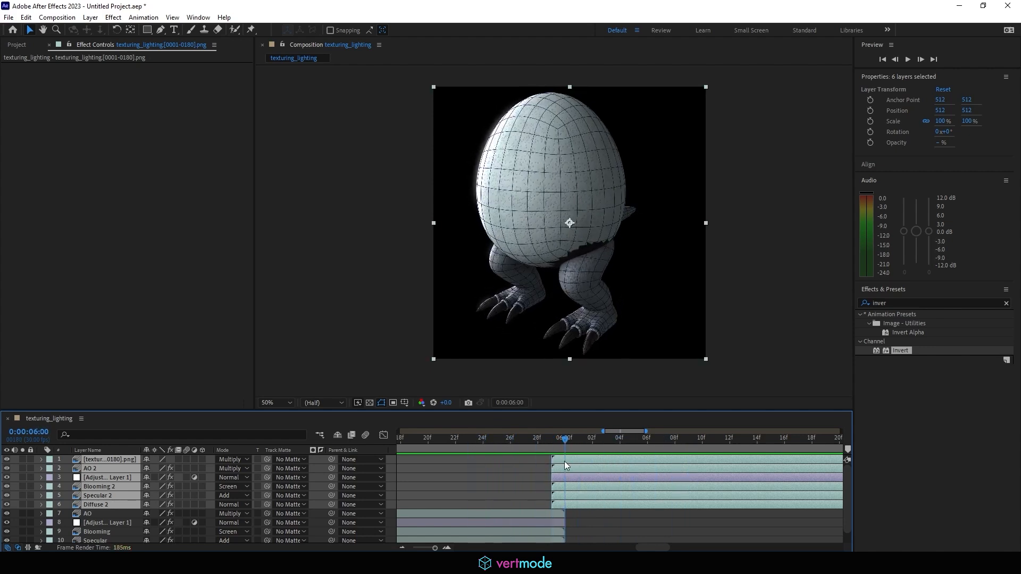
# Try Normal blending mode and 100% opacity on the AO 2 layer and preview the turntable from 0:00:05:29.
pyautogui.click(90, 470)
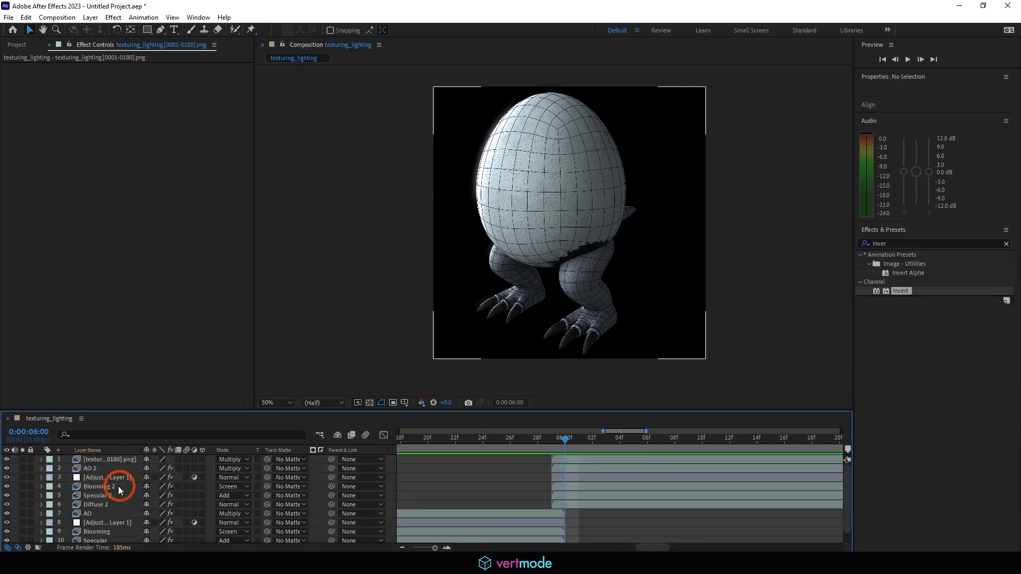
pyautogui.click(231, 473)
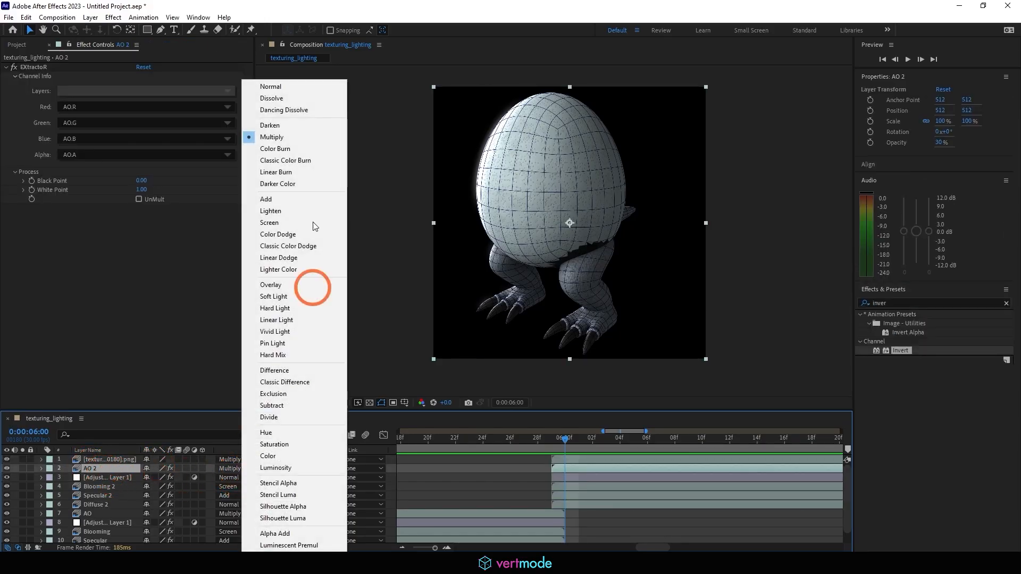
pyautogui.click(283, 86)
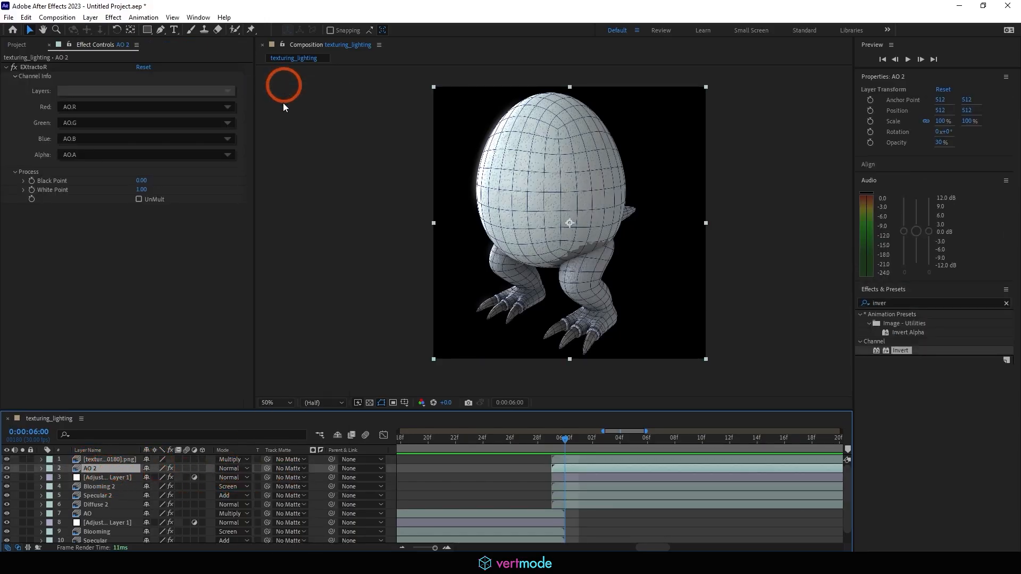
pyautogui.click(41, 469)
pyautogui.click(50, 486)
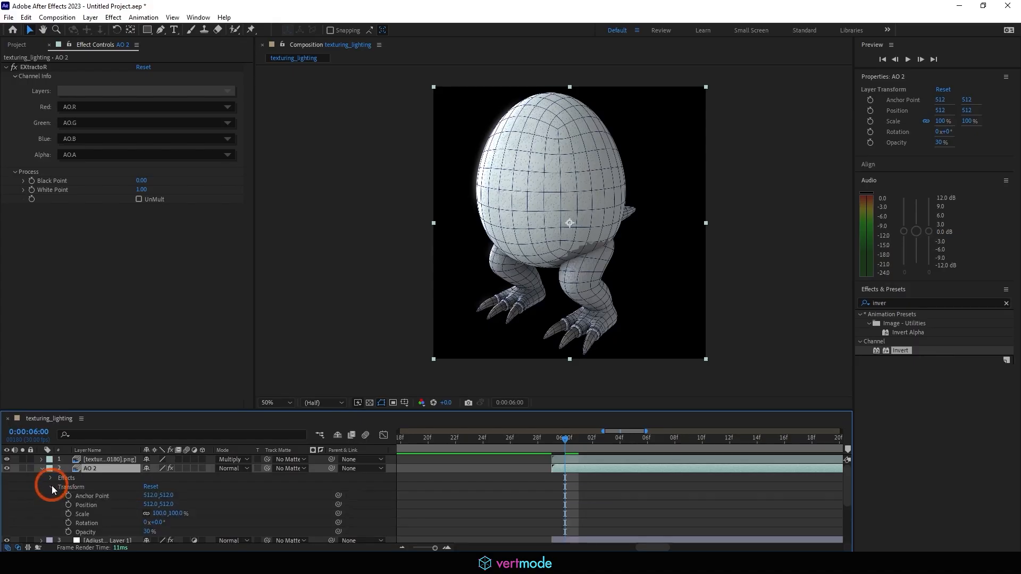
pyautogui.scroll(-3, 117, 497)
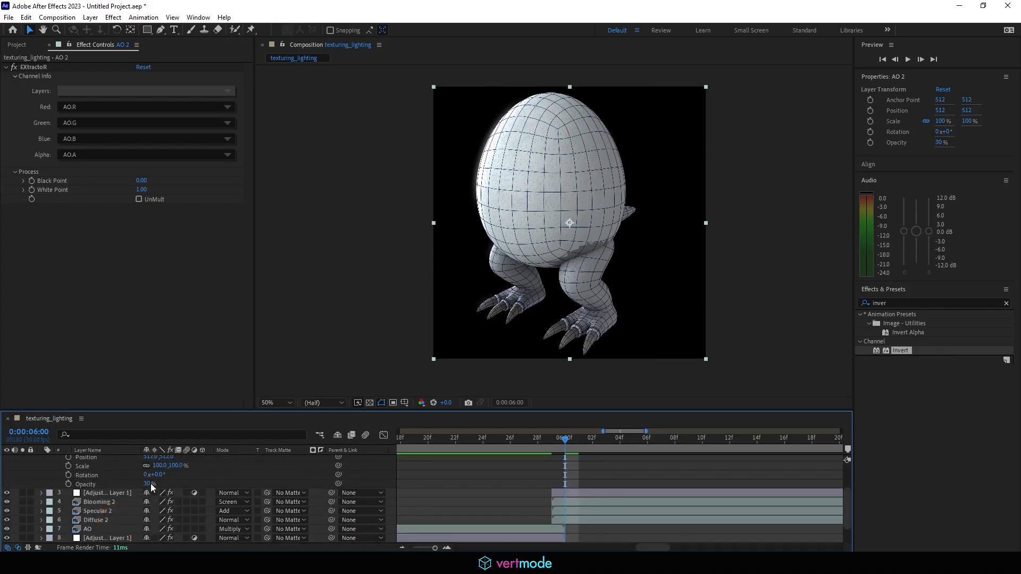
pyautogui.moveTo(149, 484); pyautogui.dragTo(316, 482)
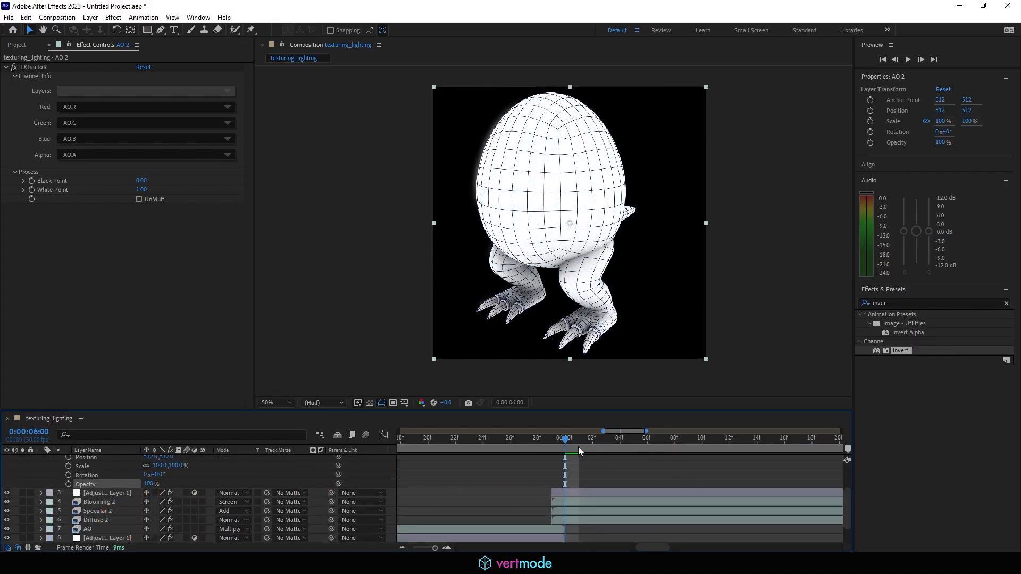
pyautogui.moveTo(551, 439)
pyautogui.mouseDown()
pyautogui.moveTo(526, 435)
pyautogui.moveTo(550, 439)
pyautogui.mouseUp()
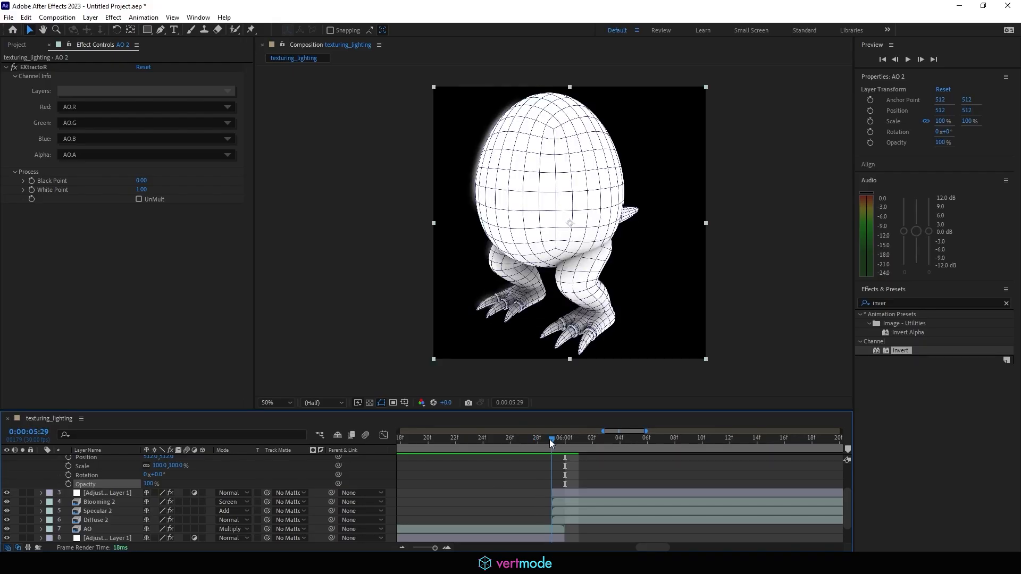
pyautogui.press('space')
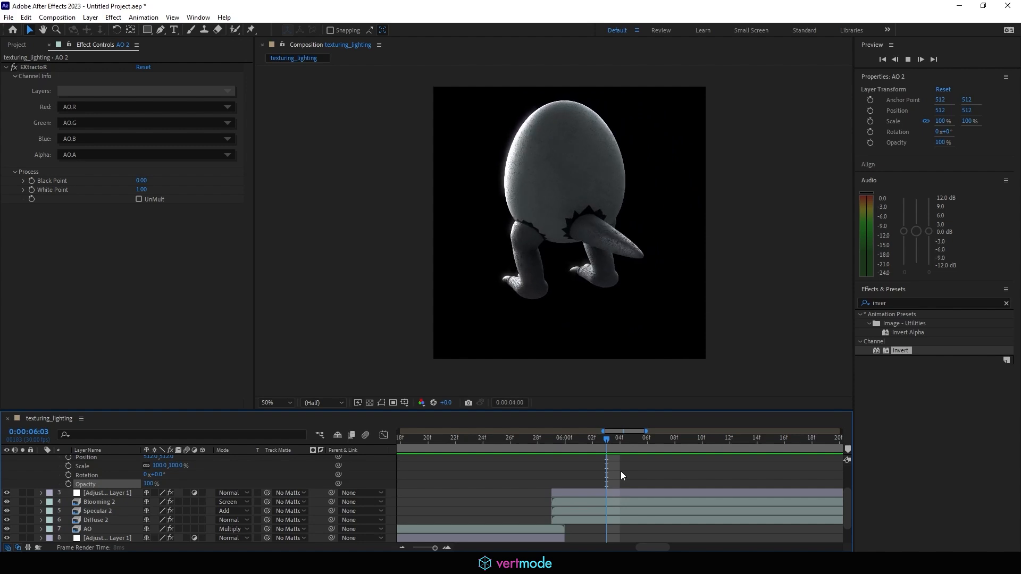
pyautogui.press('space')
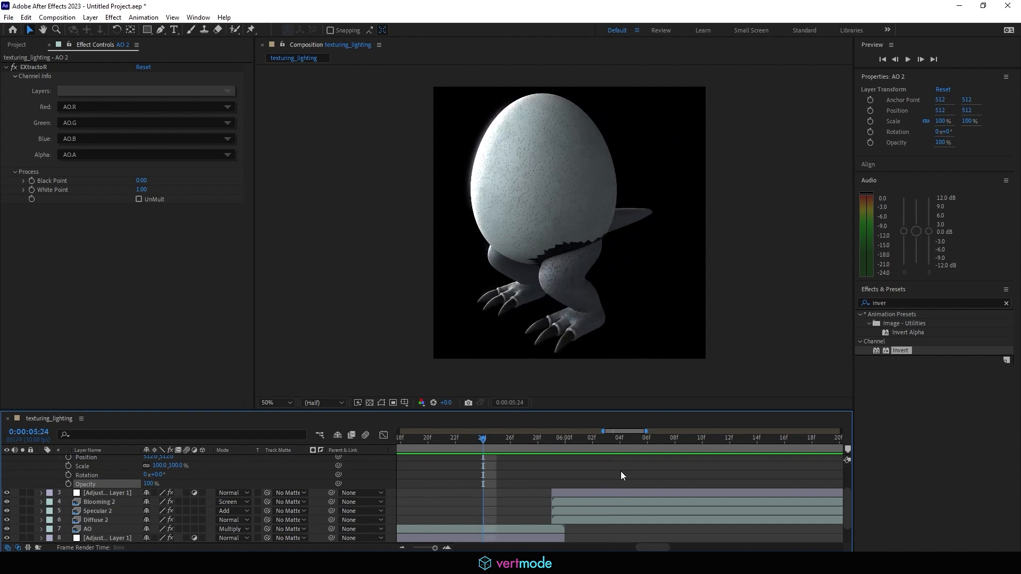
# Undo the blending mode and opacity changes on AO 2 and preview the transition into the wireframe section.
pyautogui.click(553, 439)
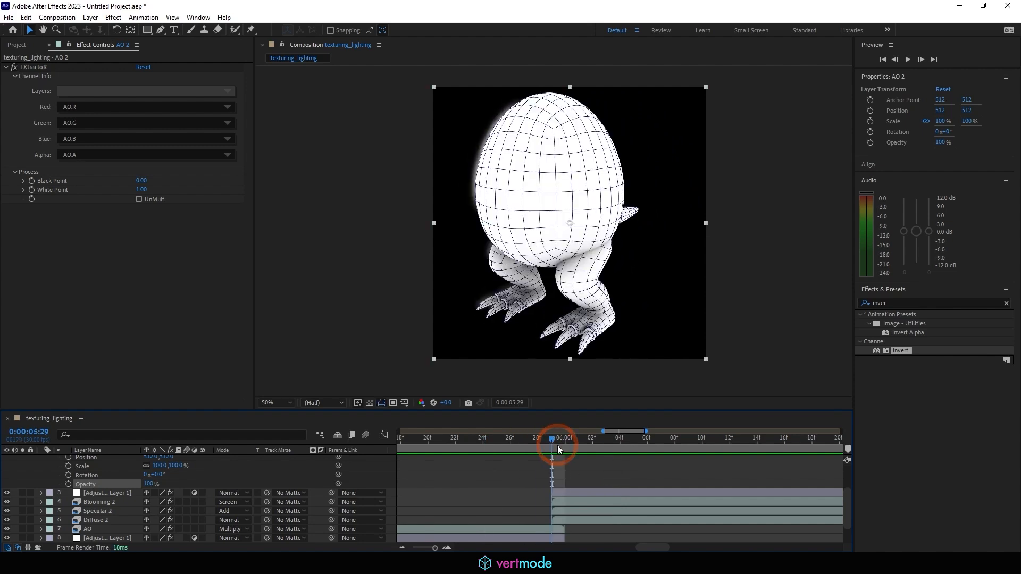
pyautogui.press('pagedown')
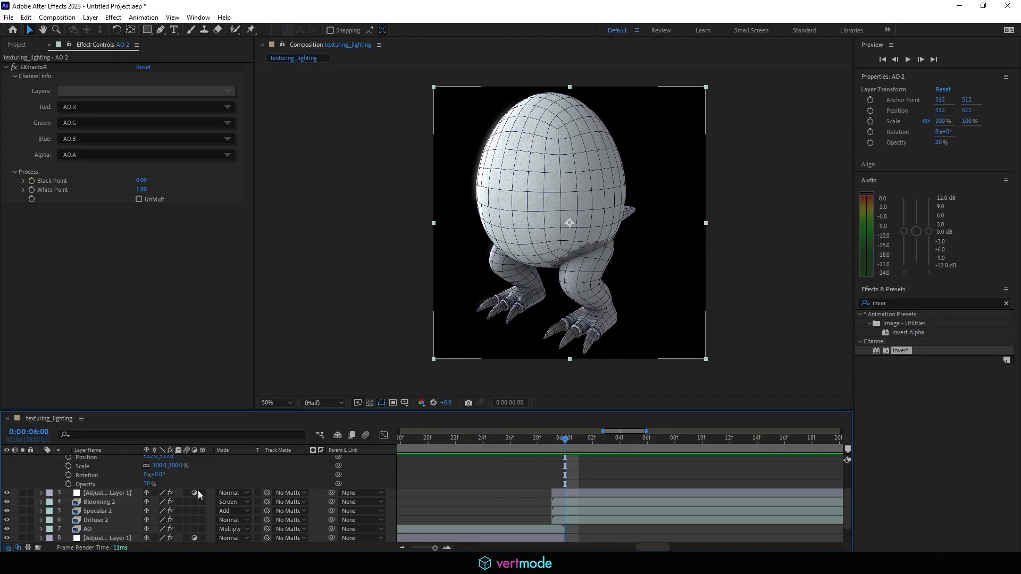
pyautogui.moveTo(557, 447); pyautogui.dragTo(341, 430)
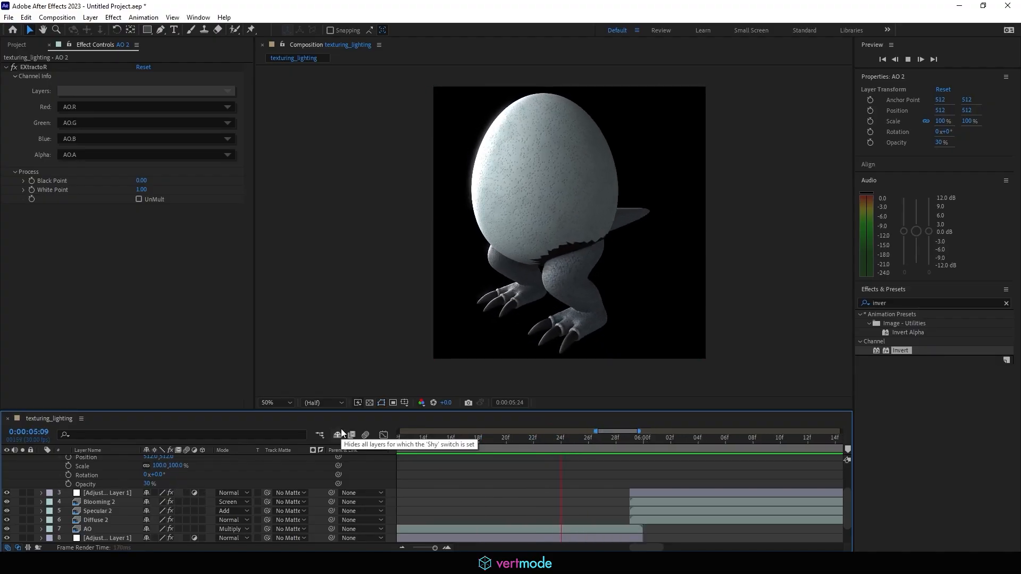
pyautogui.press('space')
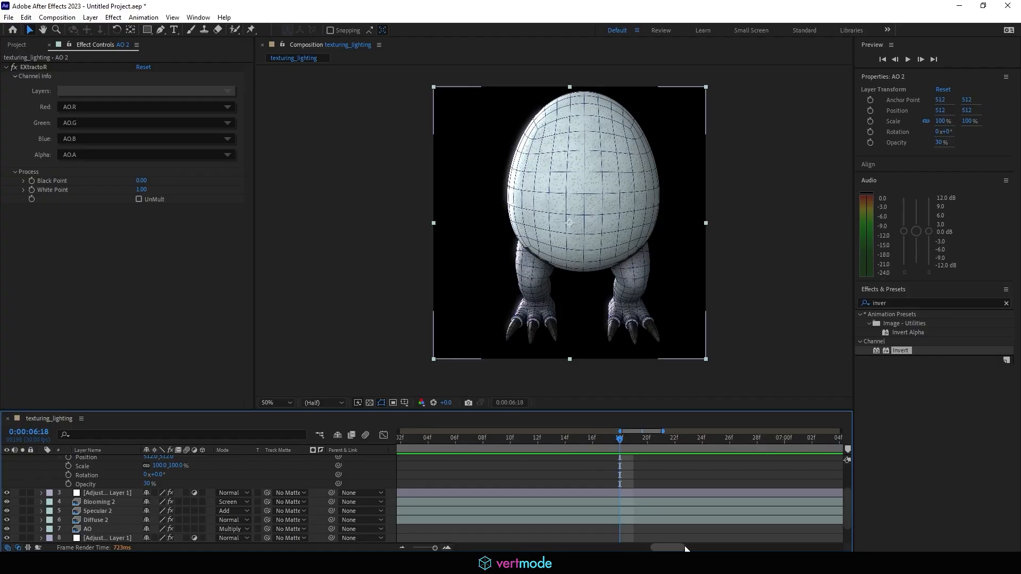
# Check the end of the timeline and trim the work area's end to the layers' end at 0:00:11:29.
pyautogui.moveTo(662, 435); pyautogui.dragTo(427, 452)
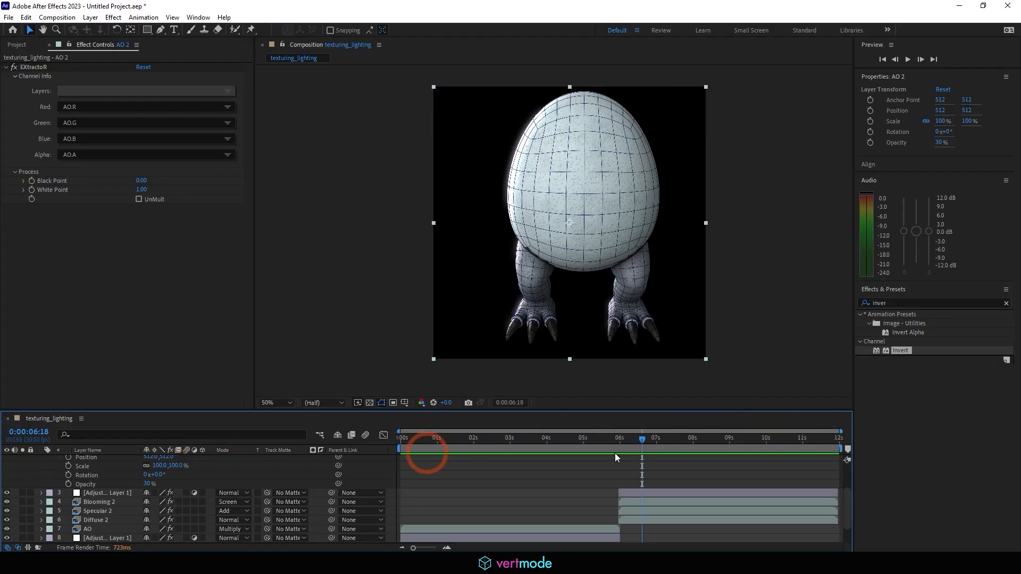
pyautogui.moveTo(642, 438); pyautogui.dragTo(905, 451)
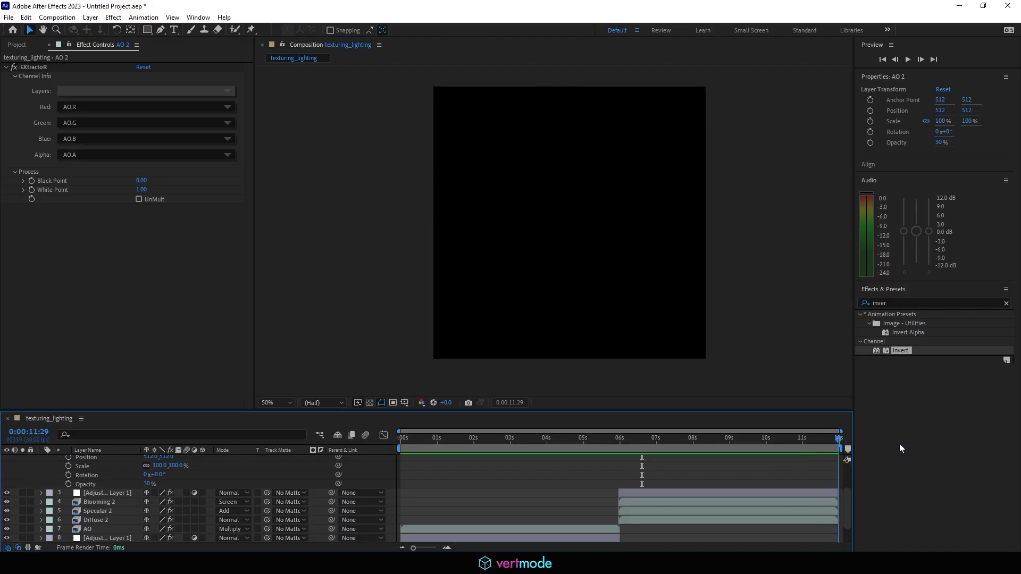
pyautogui.moveTo(398, 431); pyautogui.dragTo(792, 444)
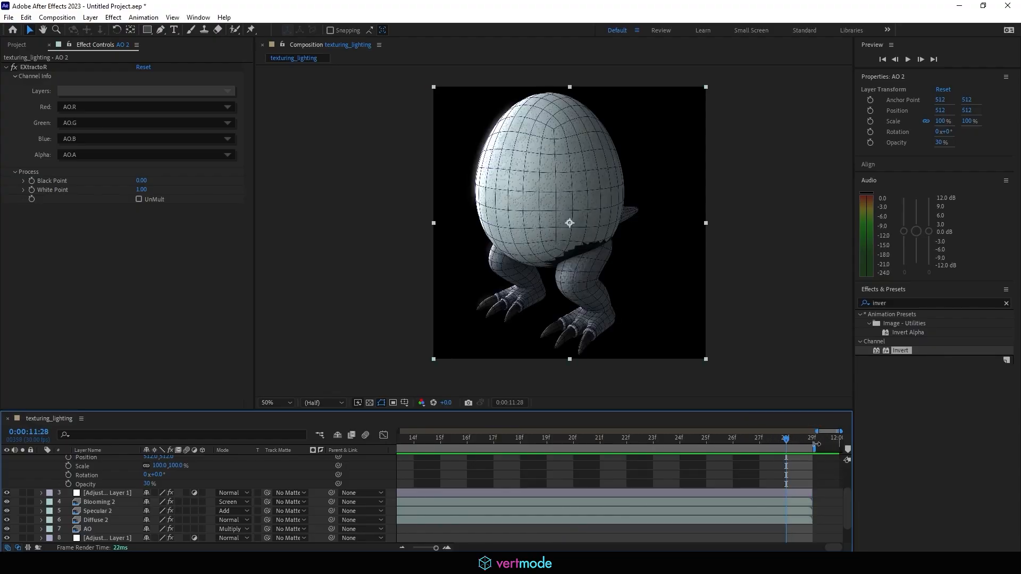
# Preview the turntable's loop across the whole timeline and scrub through the wireframe section.
pyautogui.press('space')
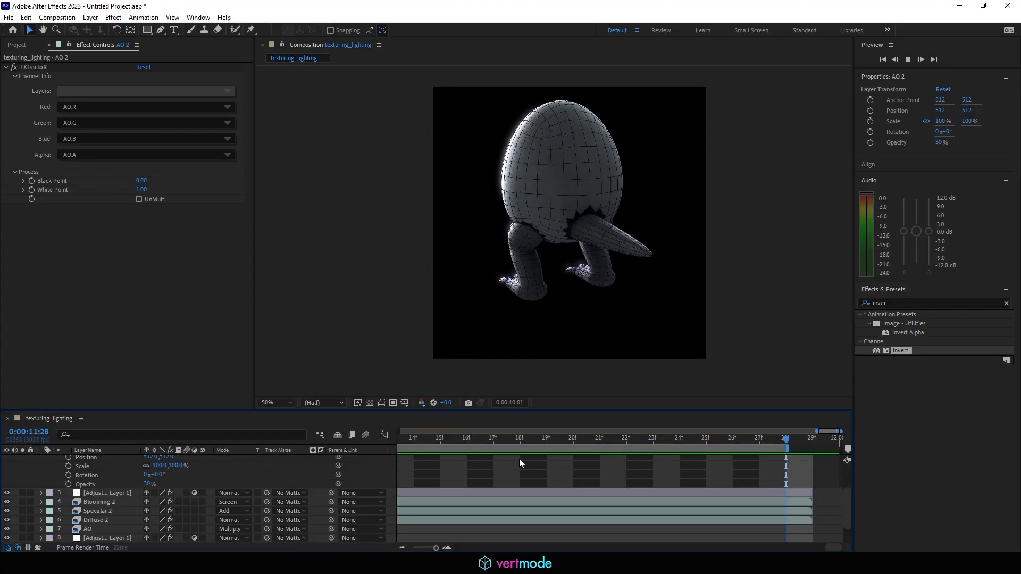
pyautogui.moveTo(817, 432); pyautogui.dragTo(400, 432)
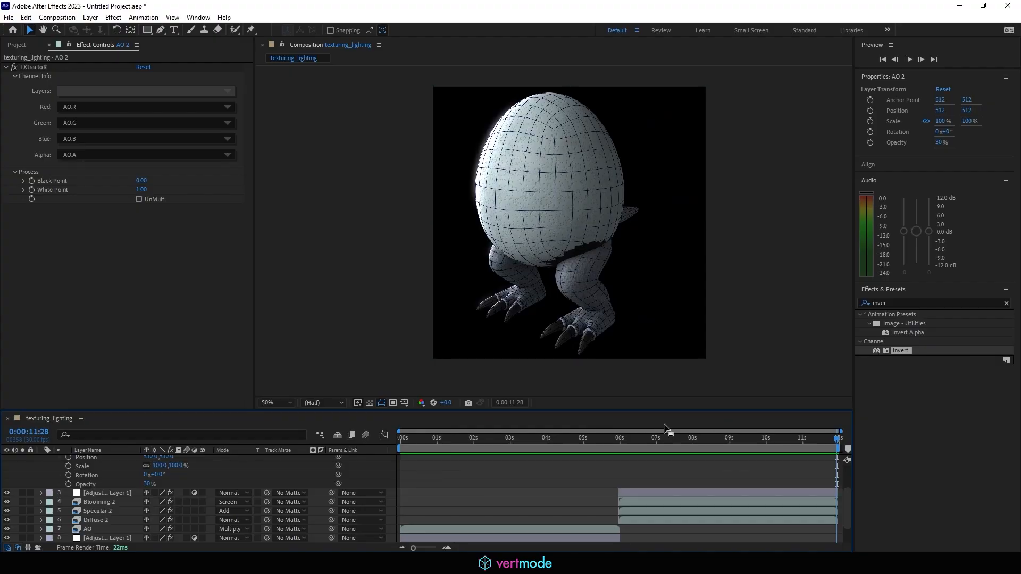
pyautogui.moveTo(838, 448); pyautogui.dragTo(795, 447)
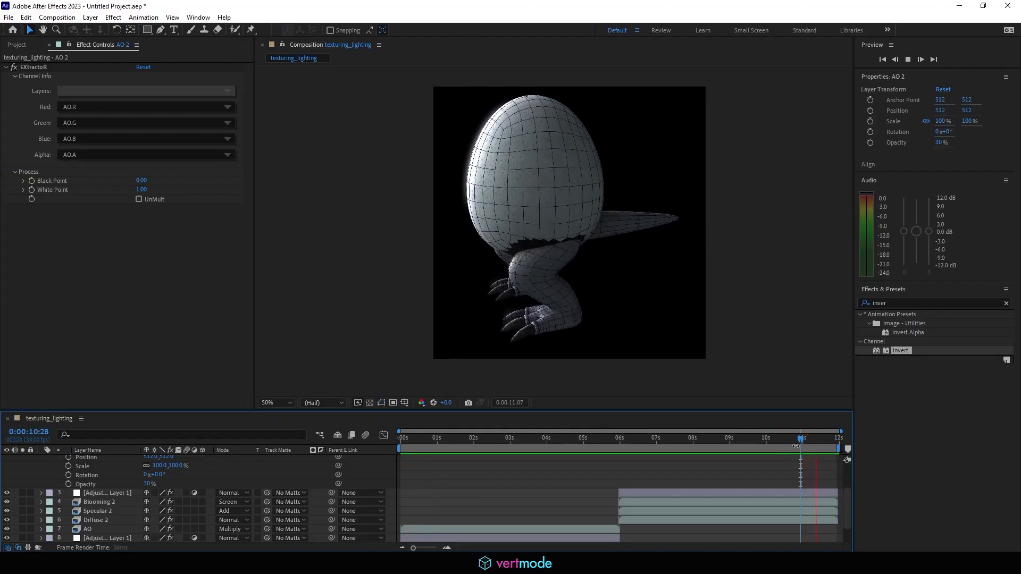
pyautogui.press('space')
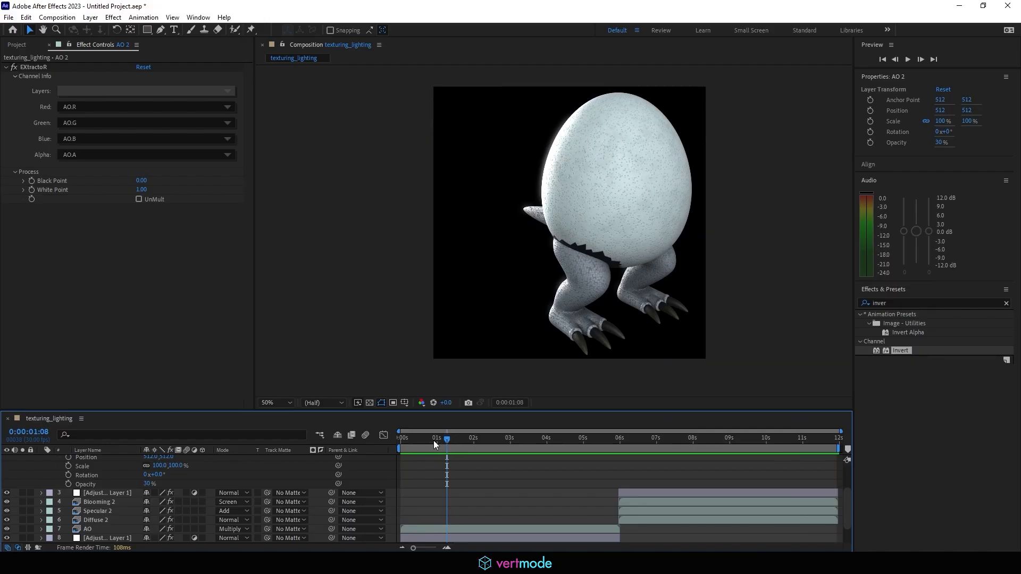
pyautogui.moveTo(434, 440); pyautogui.dragTo(818, 472)
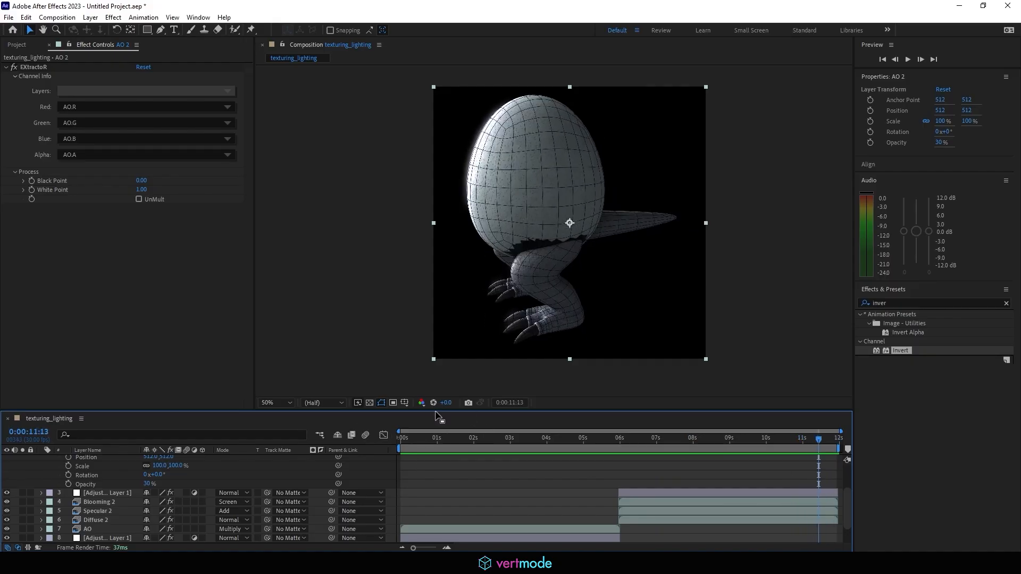
# Enlarge the timeline area, collapse the AO 2 layer's properties and rename the wireframe PNG sequence layer as WFMain.
pyautogui.moveTo(428, 411); pyautogui.dragTo(417, 305)
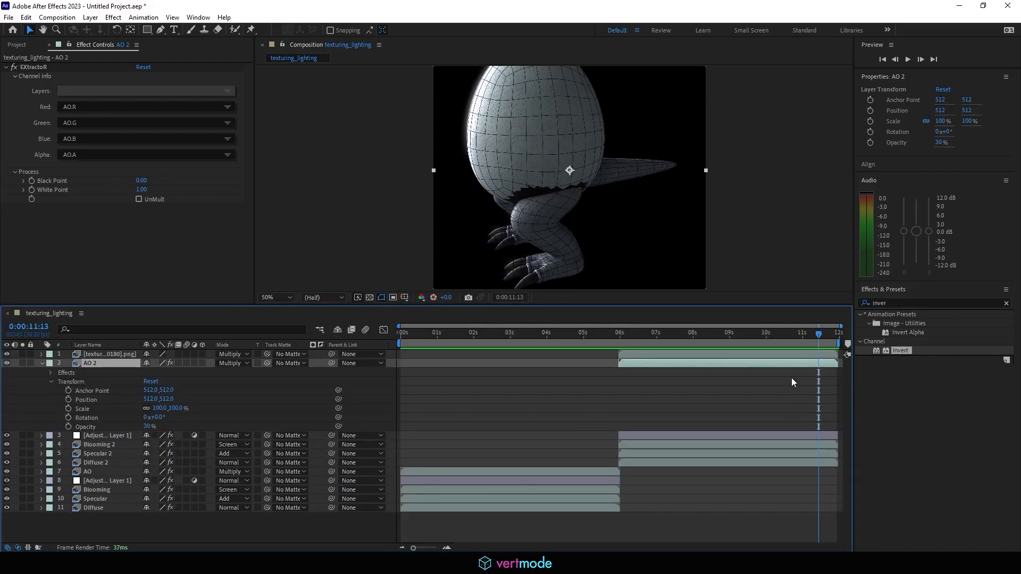
pyautogui.click(43, 364)
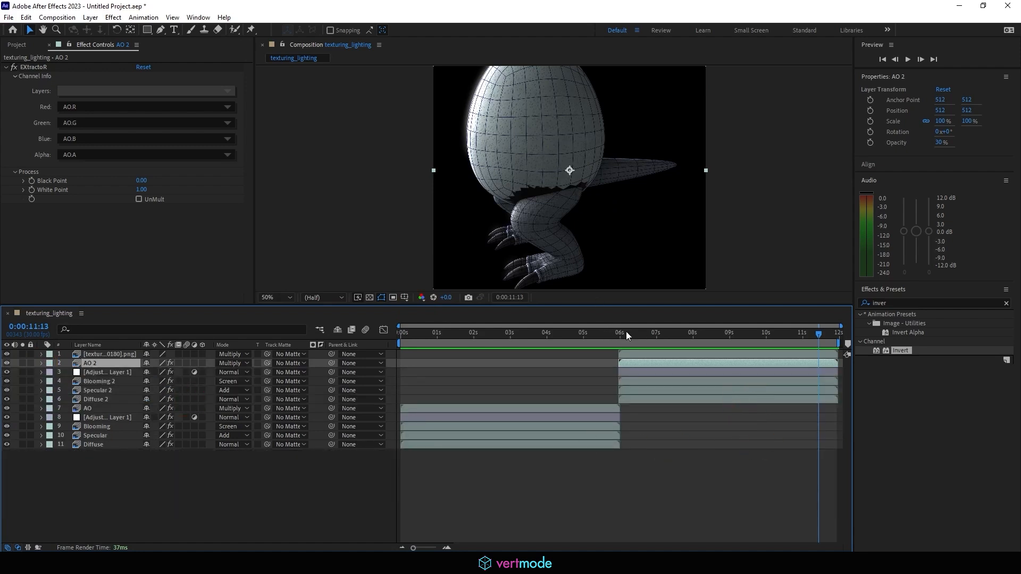
pyautogui.click(106, 354)
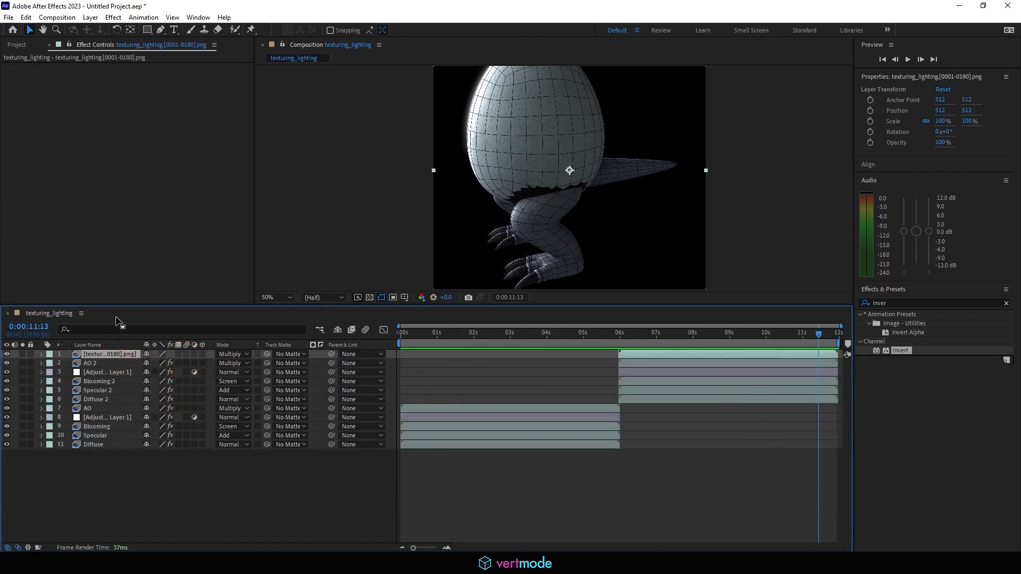
pyautogui.rightClick(101, 350)
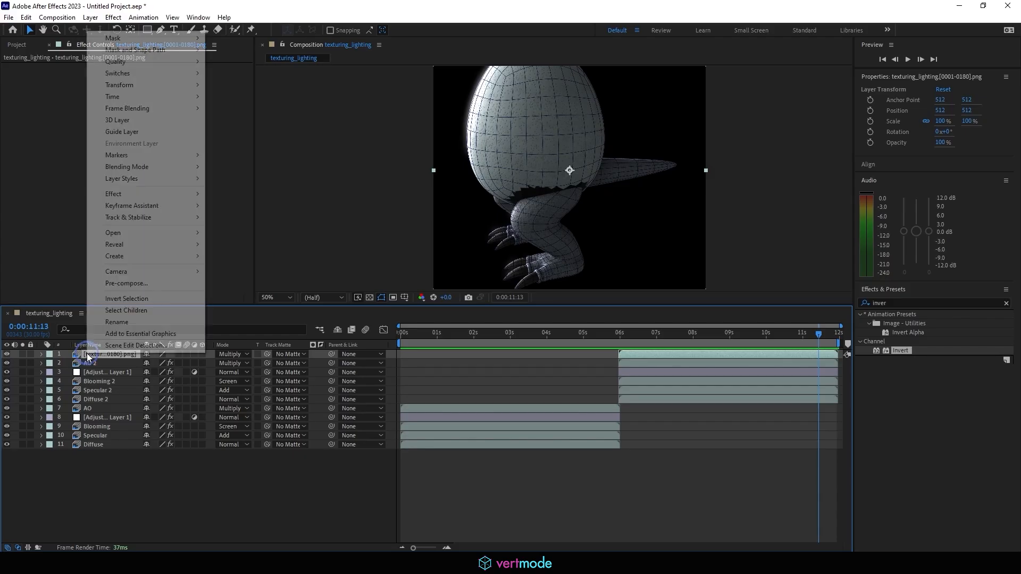
pyautogui.click(131, 322)
pyautogui.write('WFMain')
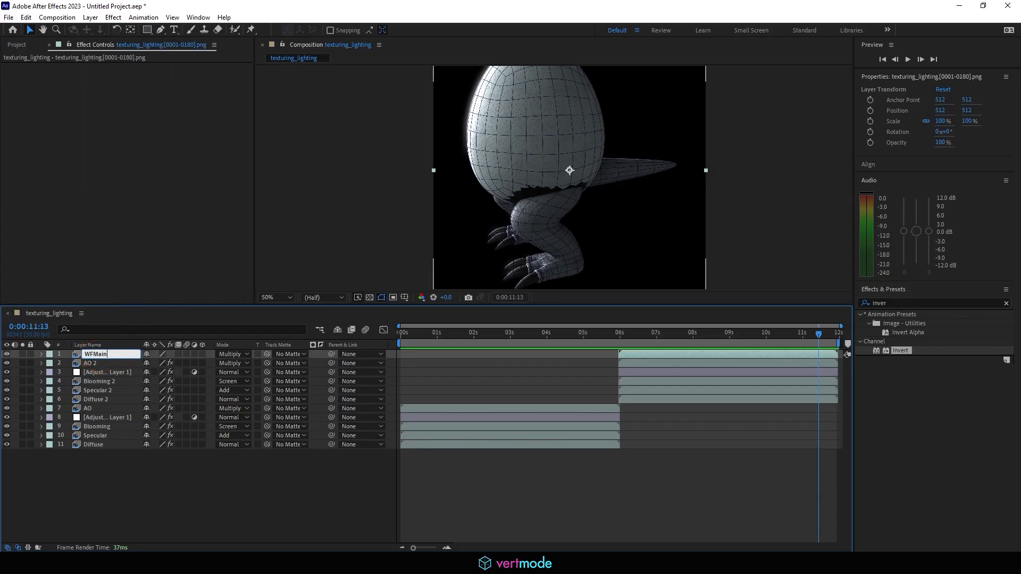
pyautogui.press('Return')
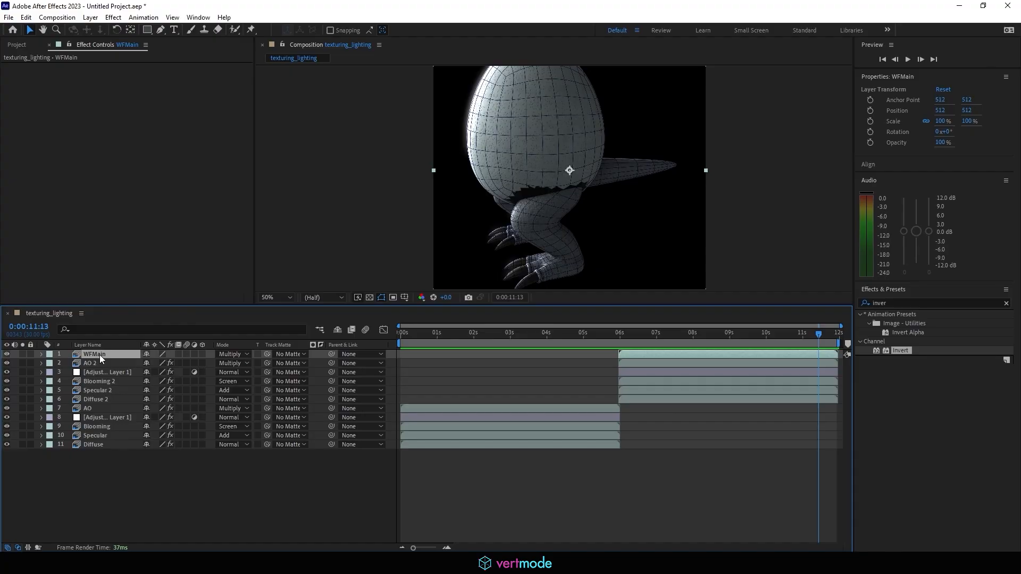
# Duplicate the WFMain layer as WFFade and move the copy to start at 0:00:00:00.
pyautogui.hotkey('ctrl', 'd')
pyautogui.rightClick(101, 357)
pyautogui.click(131, 322)
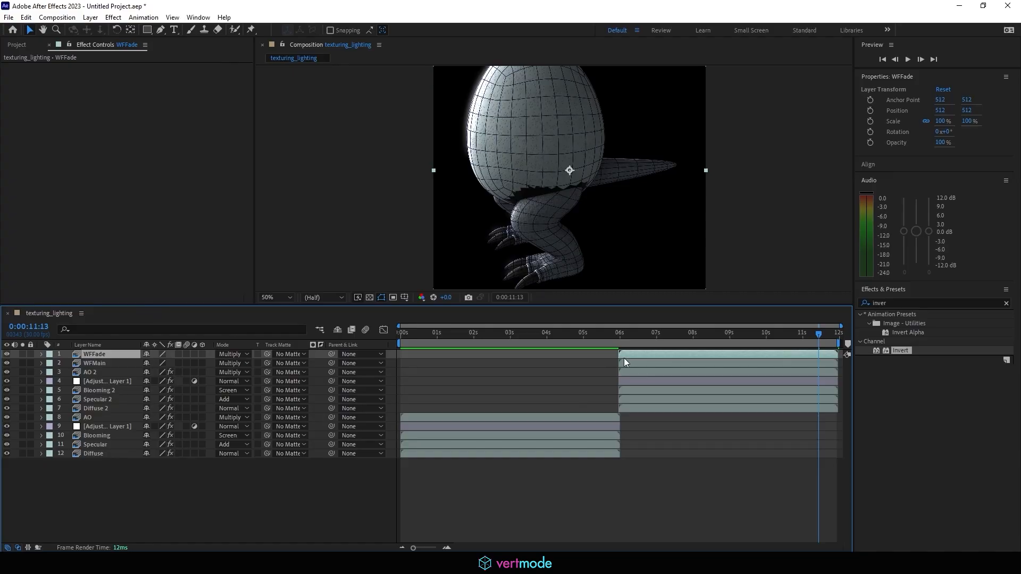
pyautogui.moveTo(624, 358); pyautogui.dragTo(423, 360)
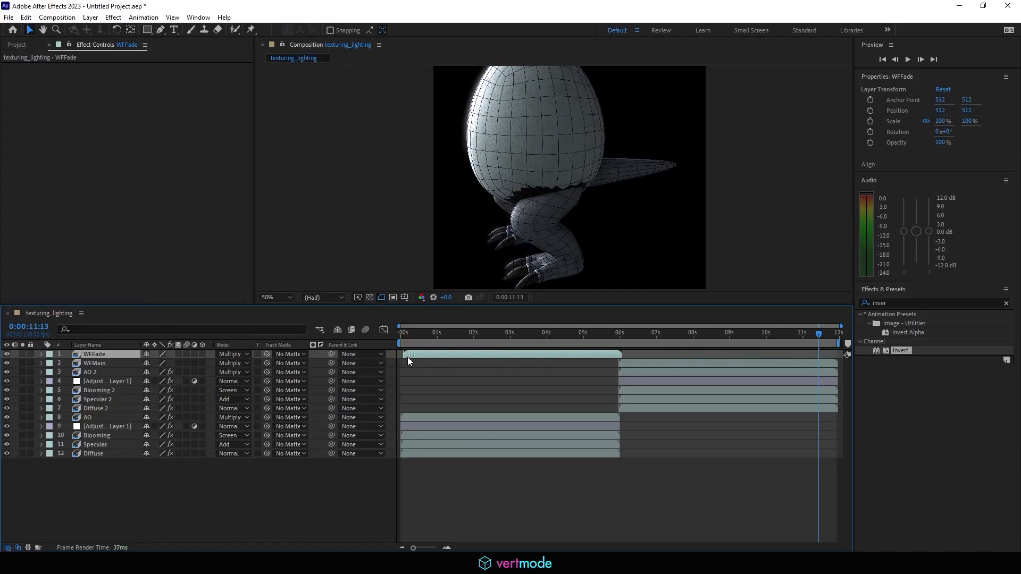
pyautogui.moveTo(434, 334); pyautogui.dragTo(422, 354)
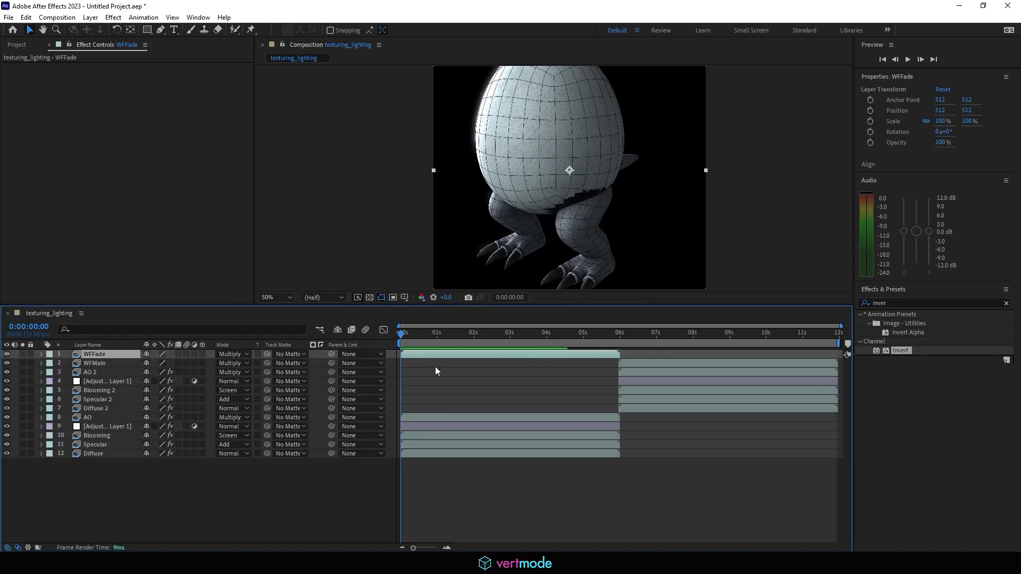
# Preview the first half with the WFFade overlay and scrub towards its end to find where the fade should start.
pyautogui.press('space')
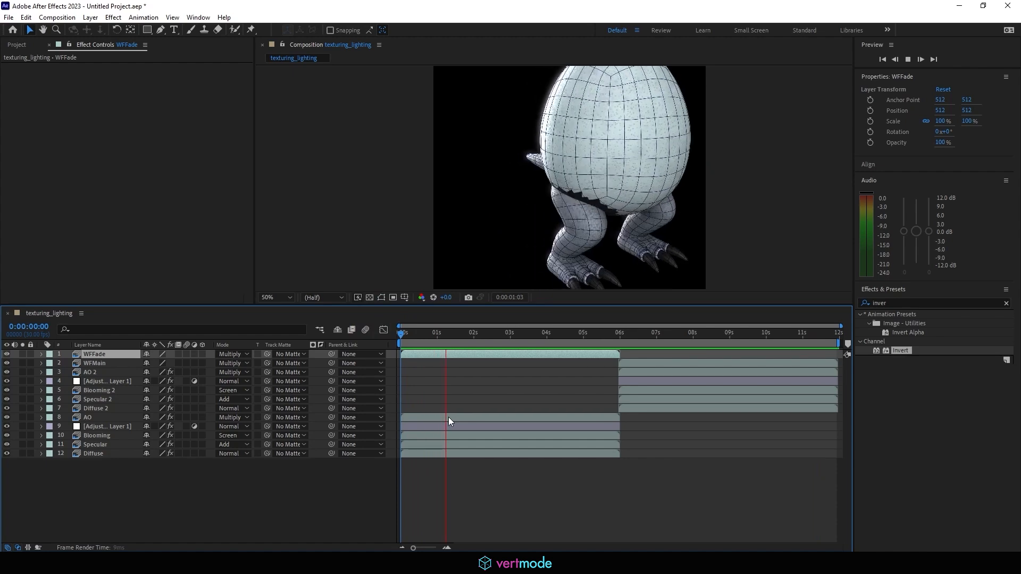
pyautogui.moveTo(548, 333); pyautogui.dragTo(601, 339)
pyautogui.hotkey('ctrl', 'z')
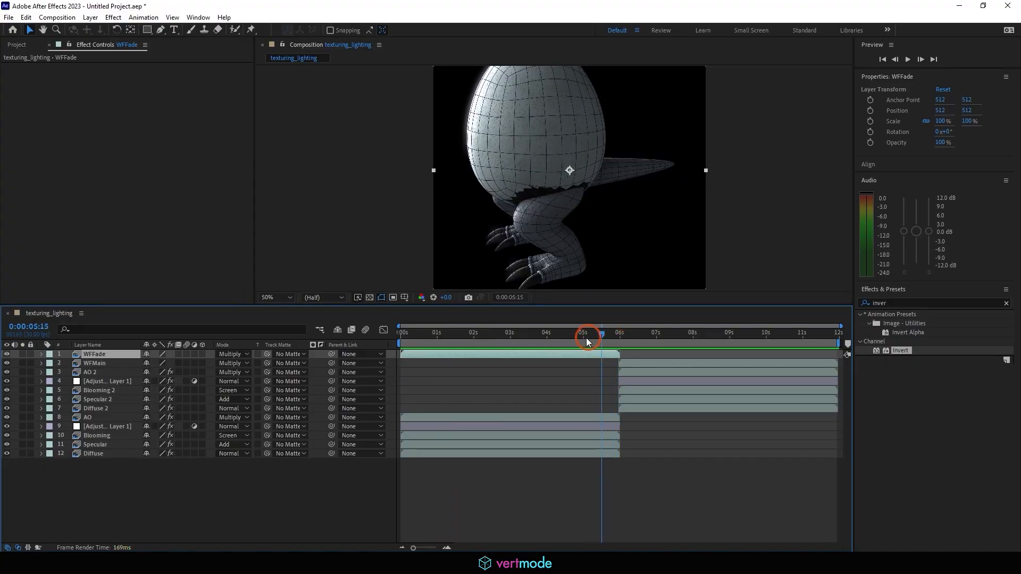
pyautogui.press('Home')
pyautogui.moveTo(426, 332); pyautogui.dragTo(608, 365)
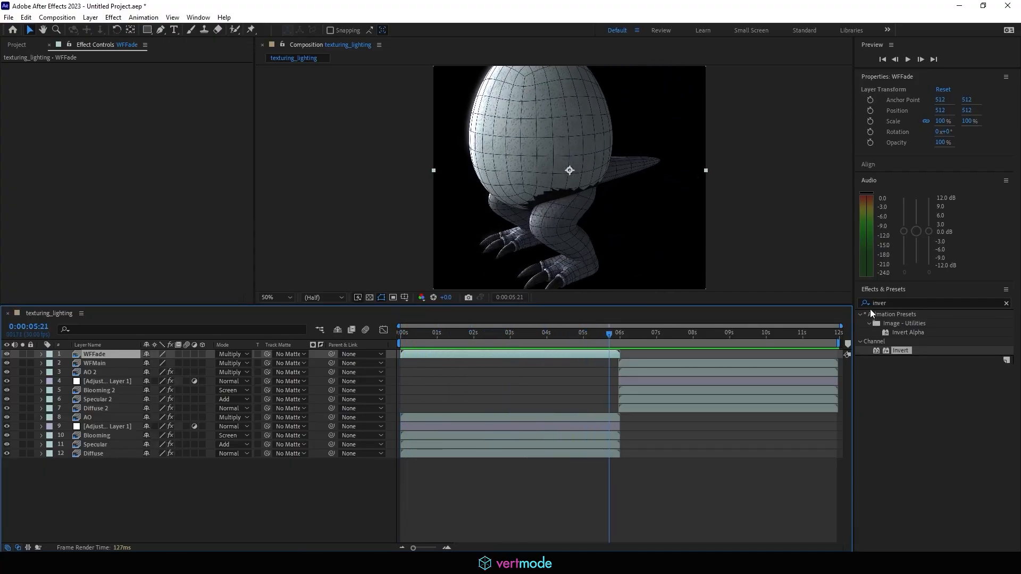
# Keyframe the WFFade layer's opacity from 0% at 0:00:05:20 to 100% at 0:00:06:00.
pyautogui.moveTo(825, 325); pyautogui.dragTo(612, 337)
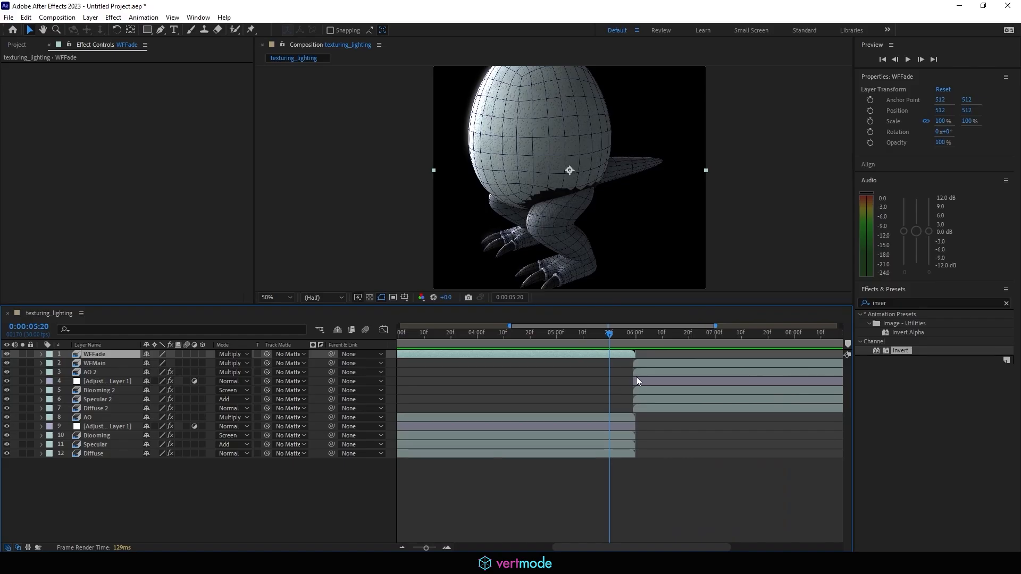
pyautogui.click(41, 354)
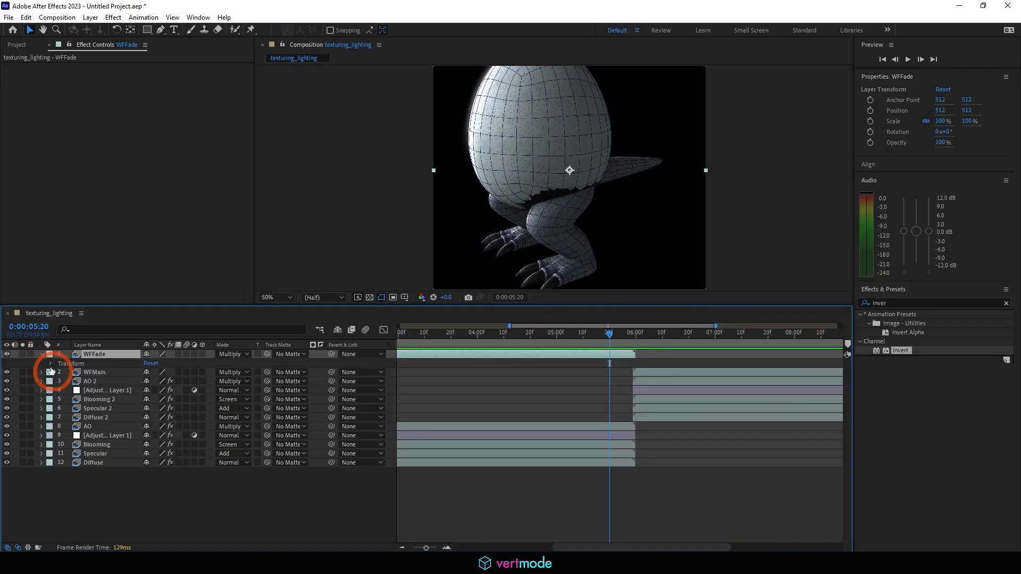
pyautogui.click(50, 363)
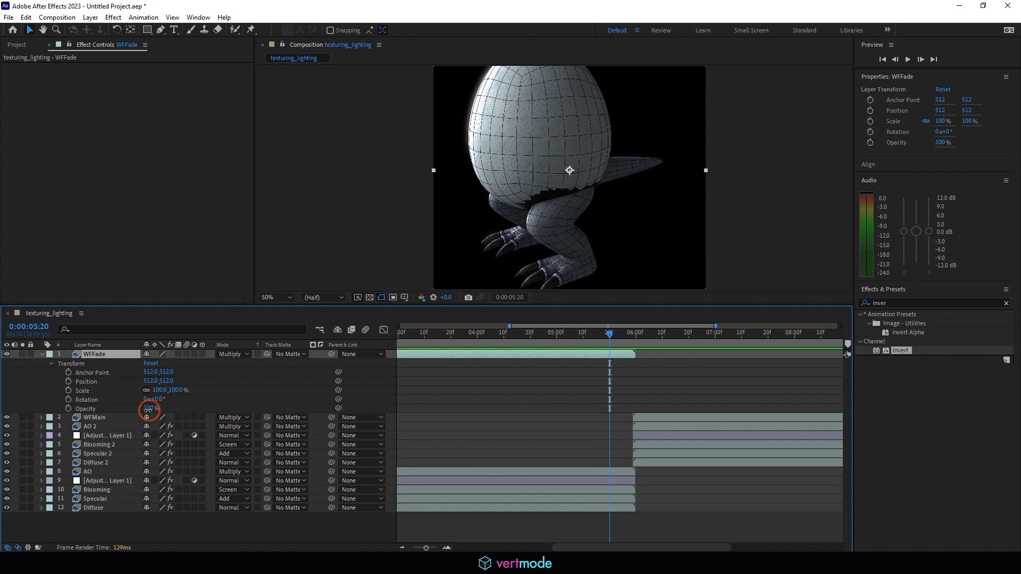
pyautogui.moveTo(148, 409); pyautogui.dragTo(46, 409)
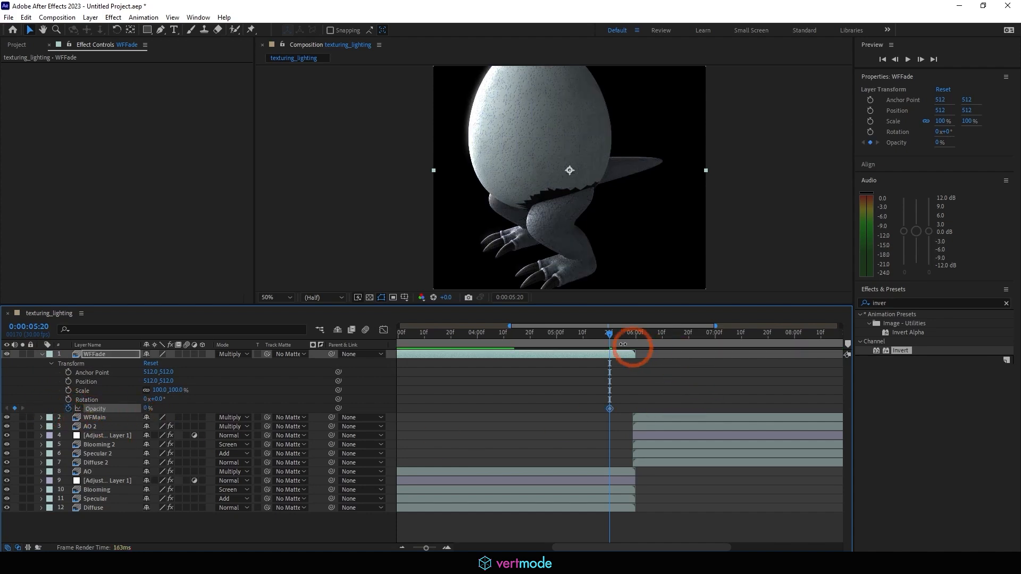
pyautogui.moveTo(613, 335); pyautogui.dragTo(636, 343)
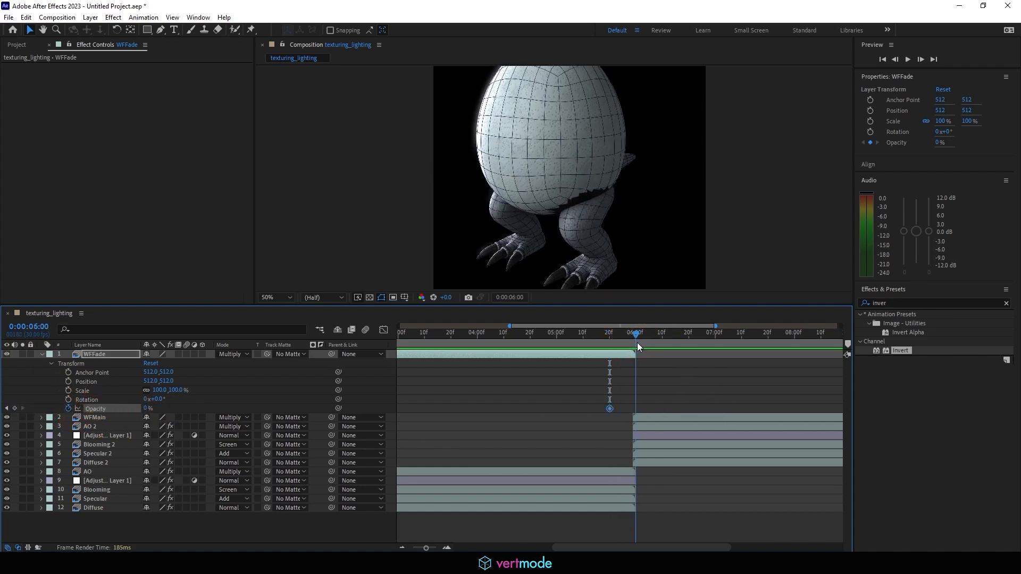
pyautogui.moveTo(150, 410); pyautogui.dragTo(264, 409)
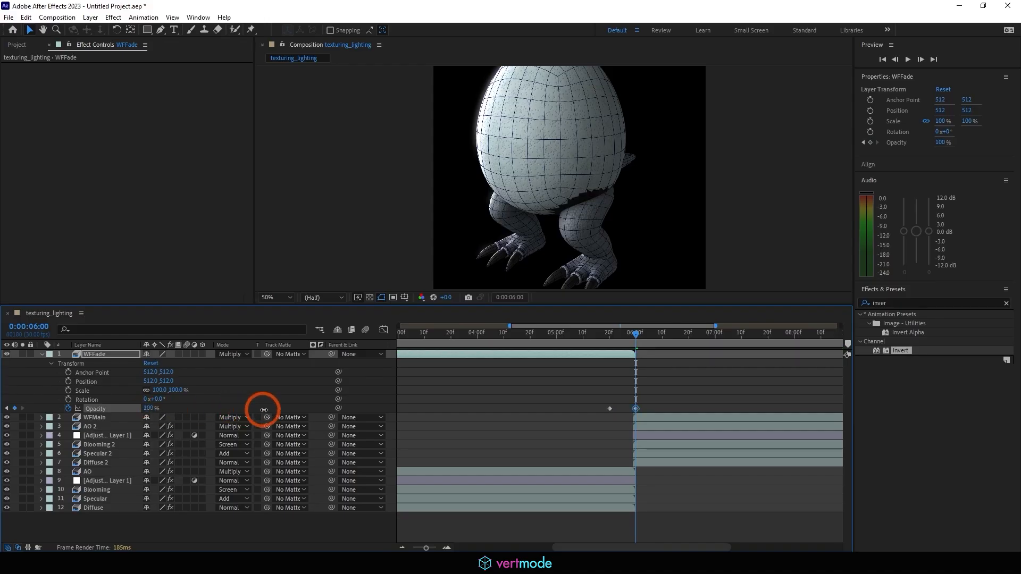
# Preview the turntable from 0:00:00:00 to check the wireframe fade-in and the end of the loop.
pyautogui.moveTo(634, 338); pyautogui.dragTo(266, 349)
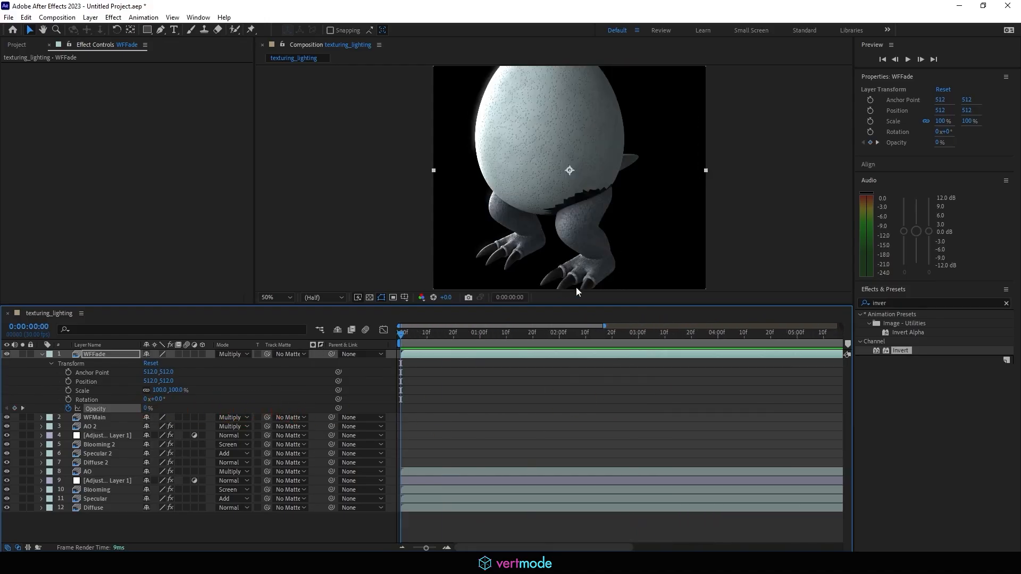
pyautogui.moveTo(605, 327); pyautogui.dragTo(784, 321)
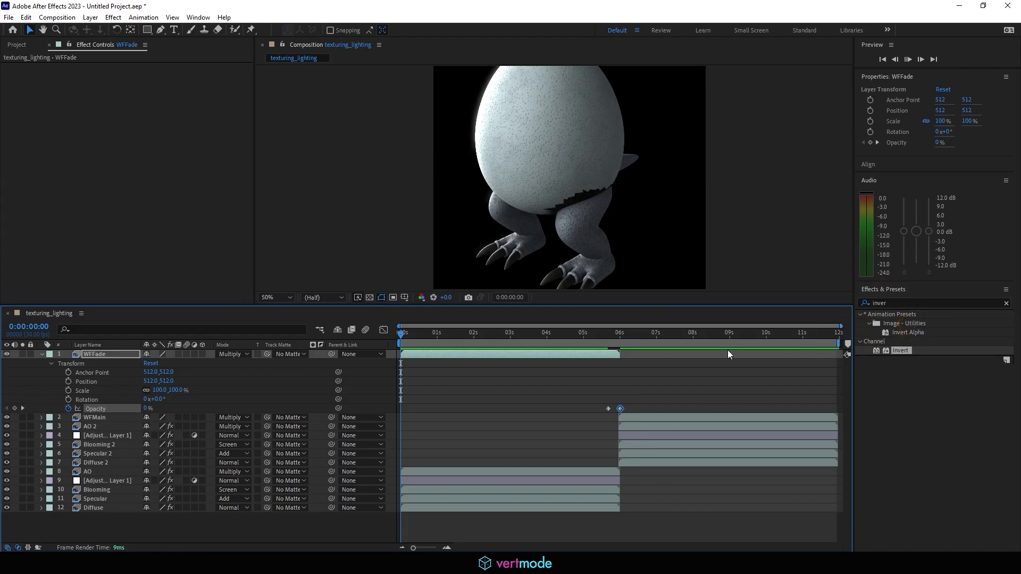
pyautogui.press('space')
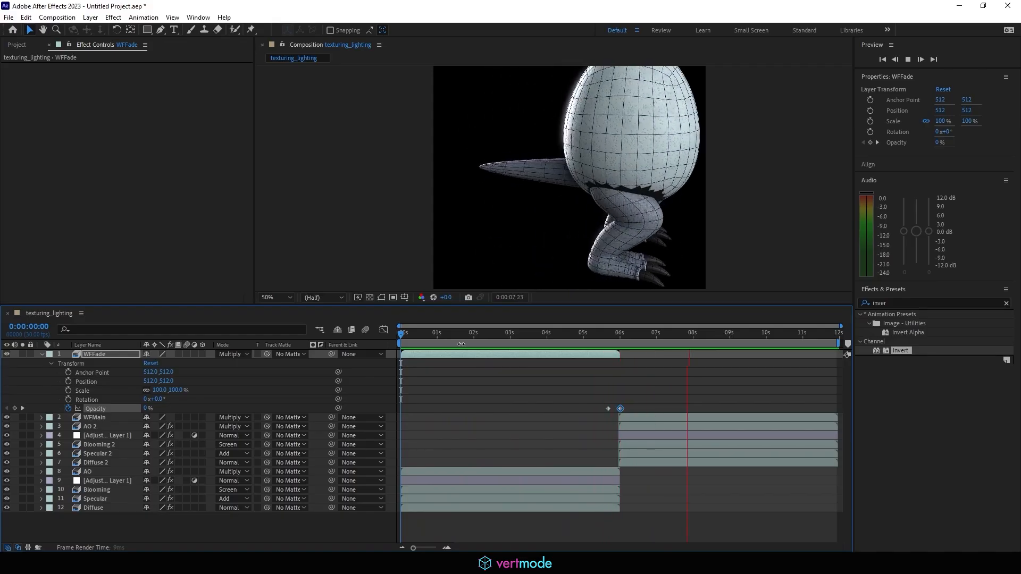
pyautogui.press('space')
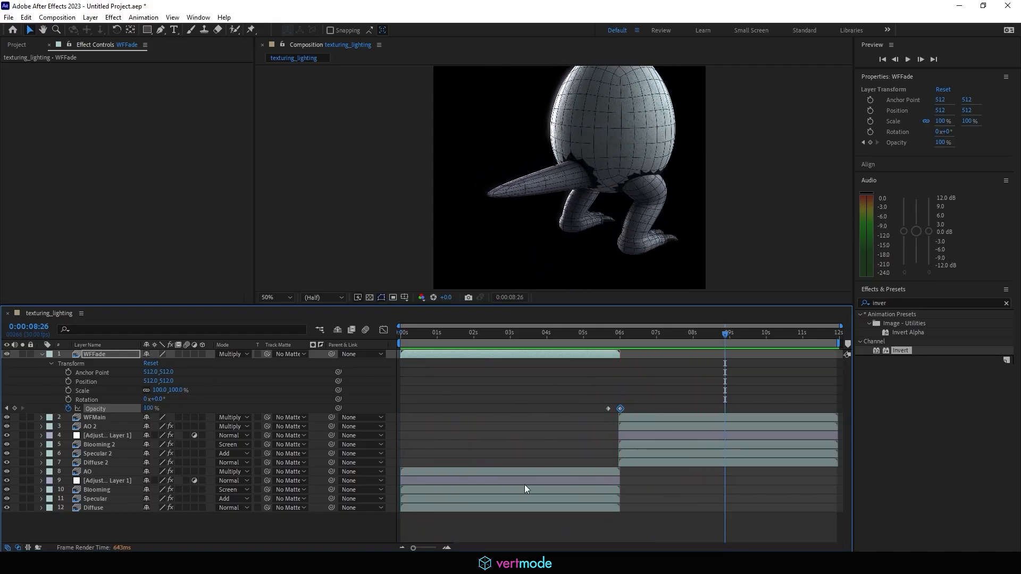
pyautogui.press('space')
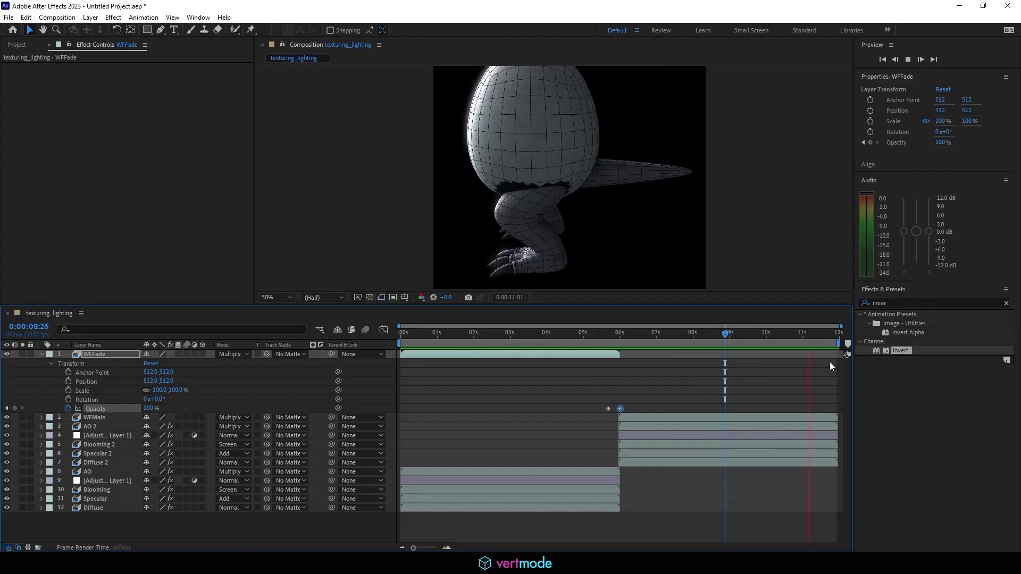
pyautogui.press('space')
pyautogui.click(467, 372)
pyautogui.press('space')
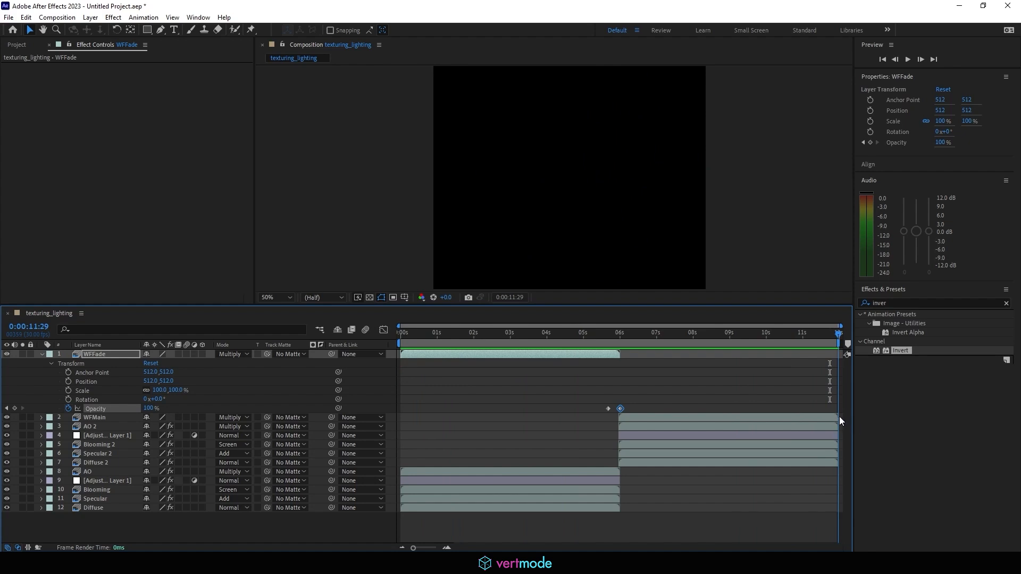
# Keyframe the WFMain layer's opacity from 100% at 0:00:11:20 to 0% at 0:00:11:28.
pyautogui.moveTo(839, 417)
pyautogui.mouseDown()
pyautogui.moveTo(815, 413)
pyautogui.moveTo(825, 413)
pyautogui.mouseUp()
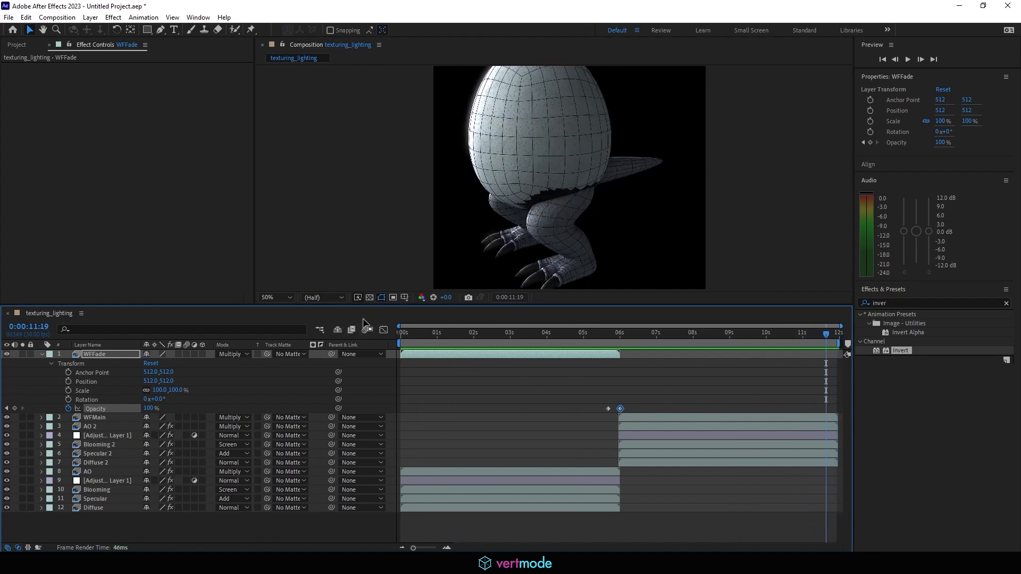
pyautogui.moveTo(399, 325); pyautogui.dragTo(787, 345)
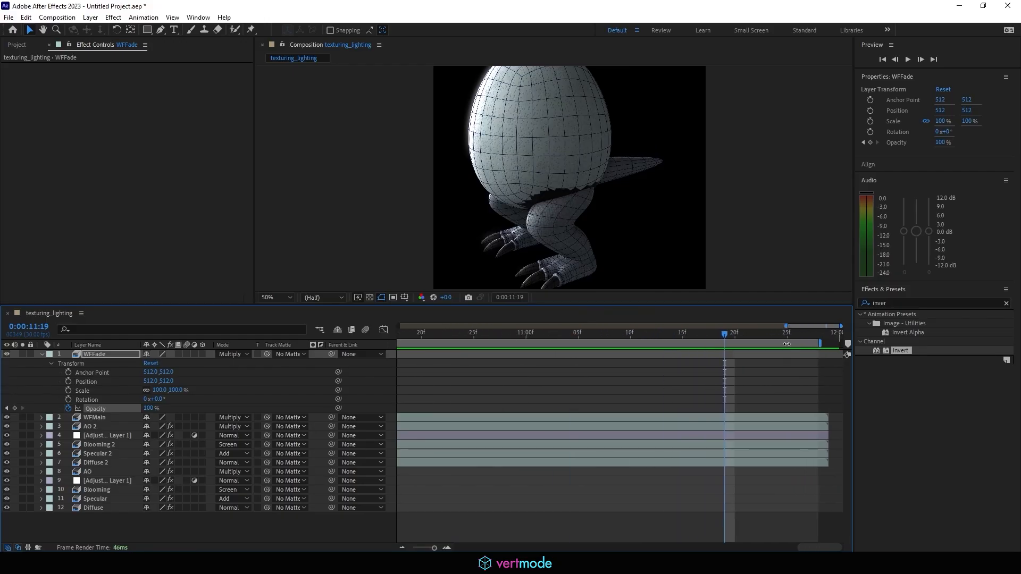
pyautogui.moveTo(726, 334); pyautogui.dragTo(735, 340)
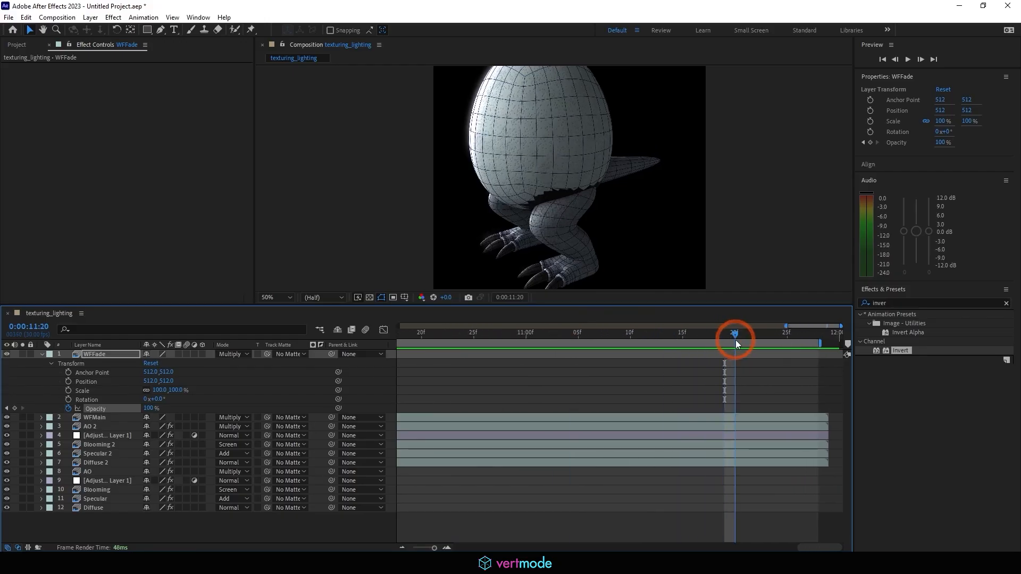
pyautogui.hotkey('alt', 'Right')
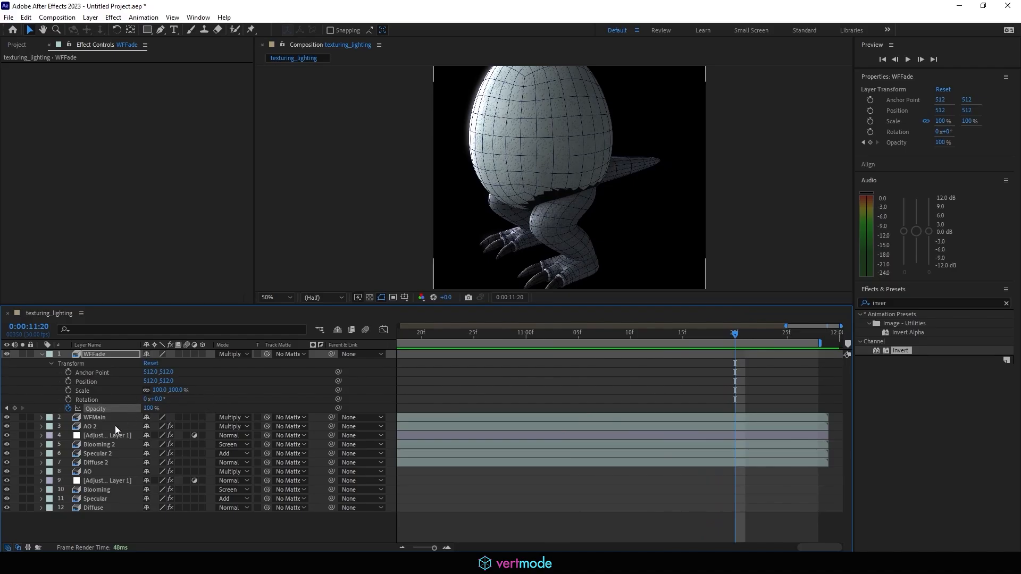
pyautogui.click(94, 417)
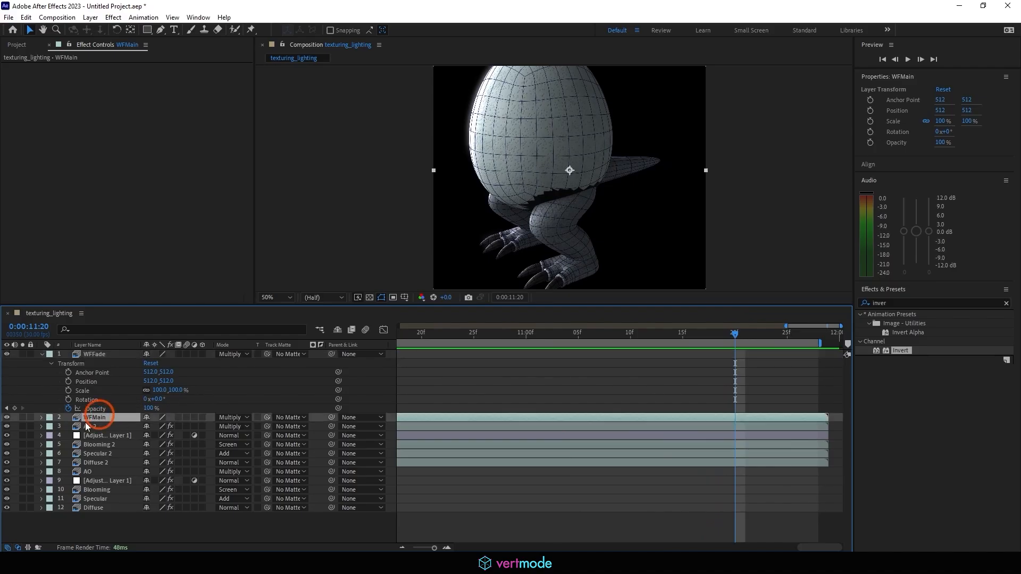
pyautogui.click(42, 418)
pyautogui.click(50, 427)
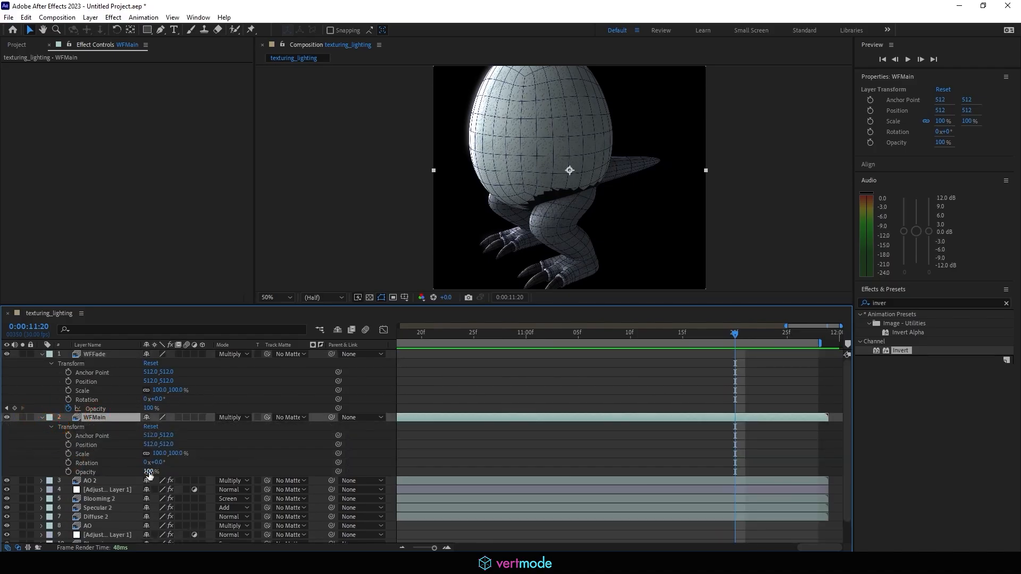
pyautogui.click(68, 471)
pyautogui.click(867, 350)
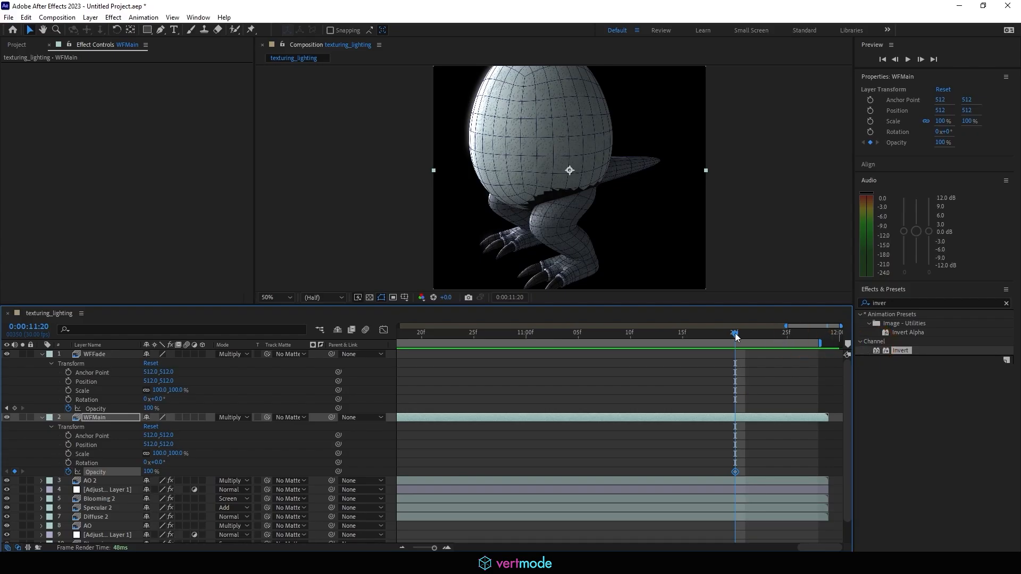
pyautogui.moveTo(734, 334); pyautogui.dragTo(819, 334)
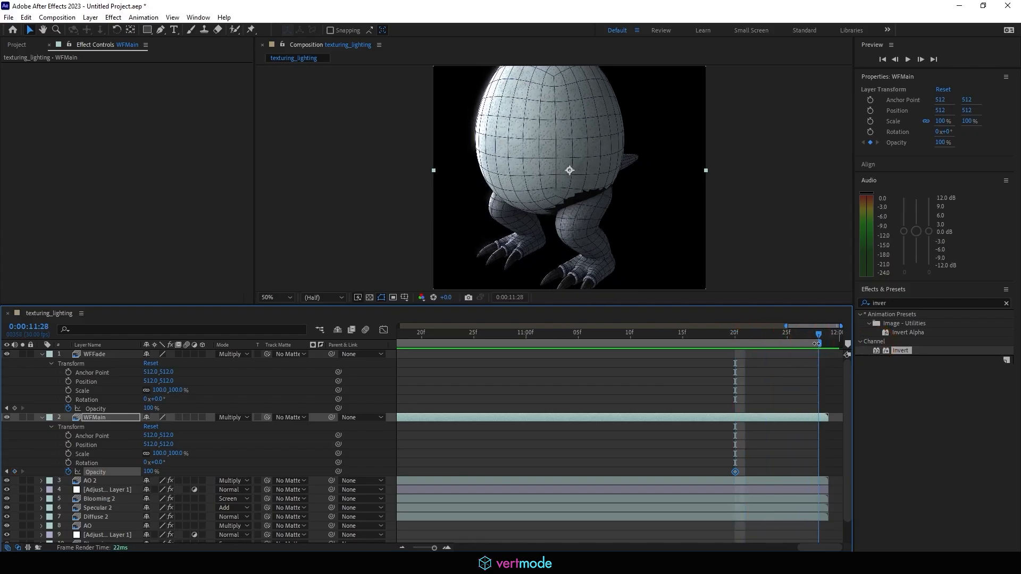
pyautogui.moveTo(149, 471); pyautogui.dragTo(16, 462)
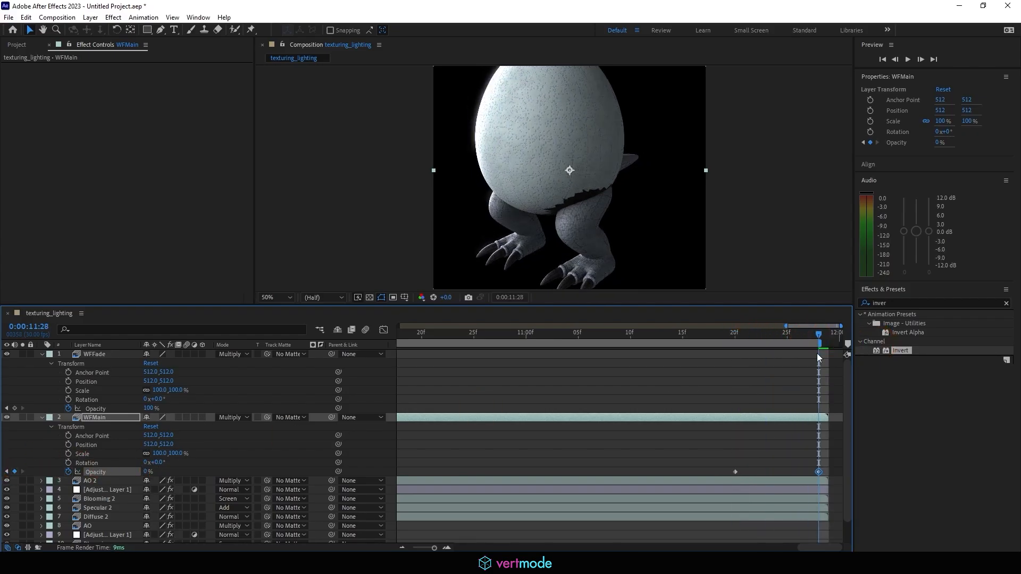
# Preview the turntable in an enlarged composition view and go to 0:00:11:28 to examine where the loop should end.
pyautogui.moveTo(247, 305); pyautogui.dragTo(600, 423)
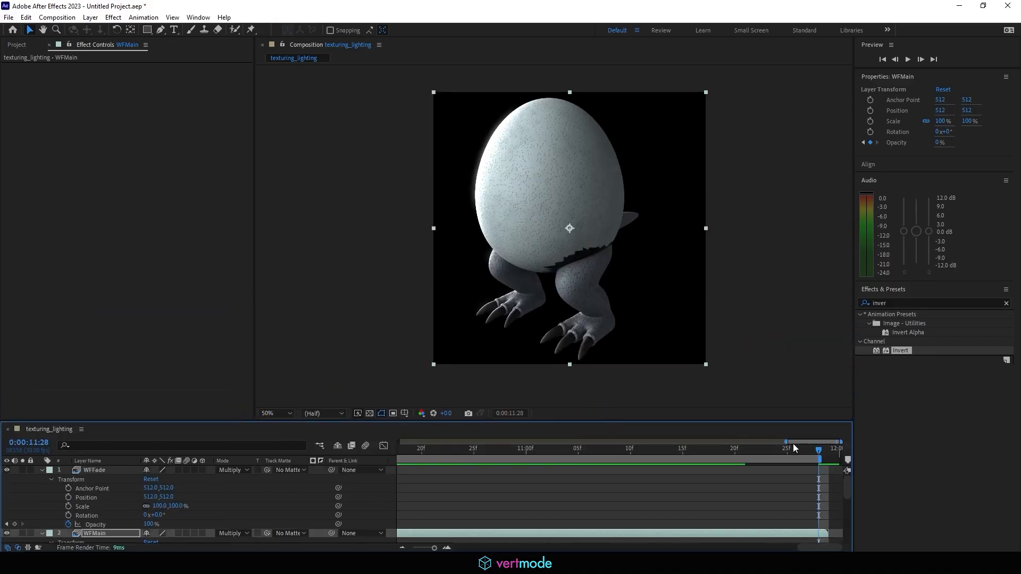
pyautogui.moveTo(786, 442); pyautogui.dragTo(296, 442)
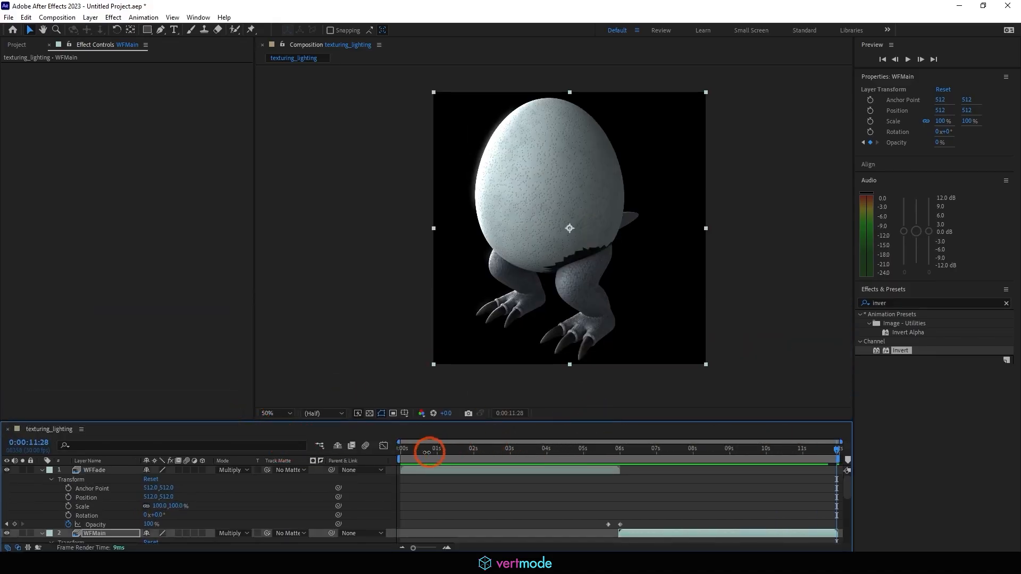
pyautogui.press('space')
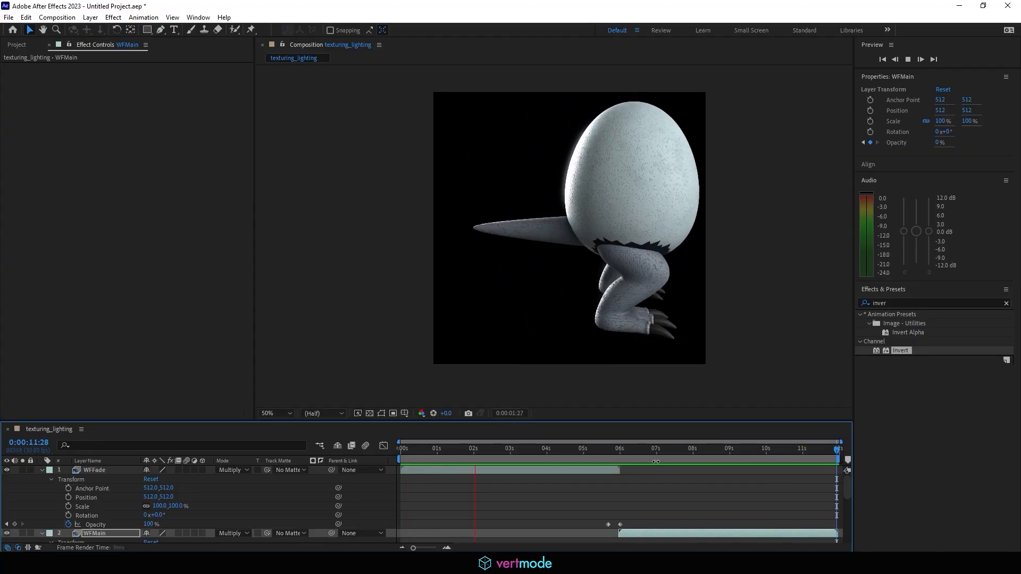
pyautogui.press('space')
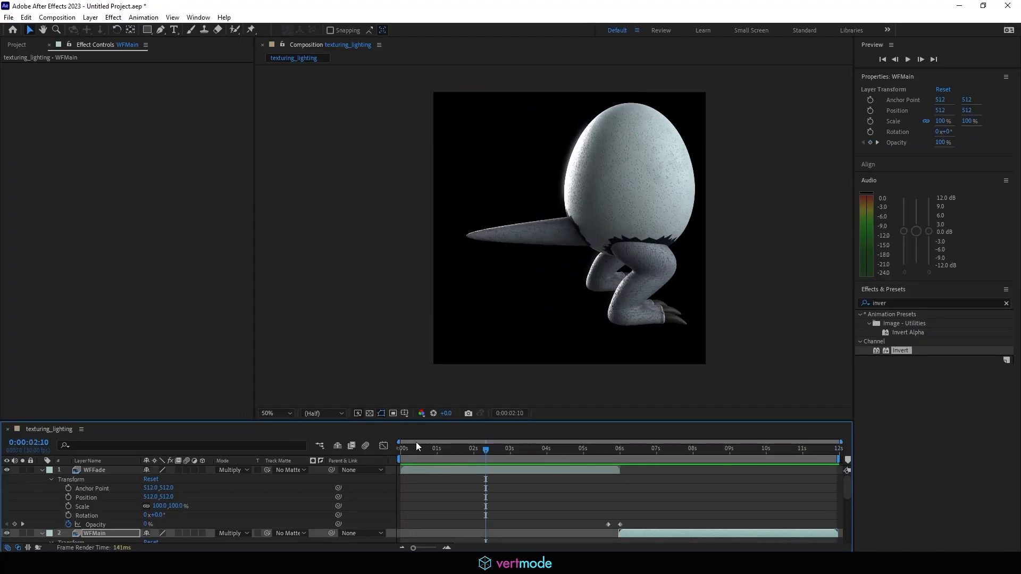
pyautogui.moveTo(398, 442); pyautogui.dragTo(854, 434)
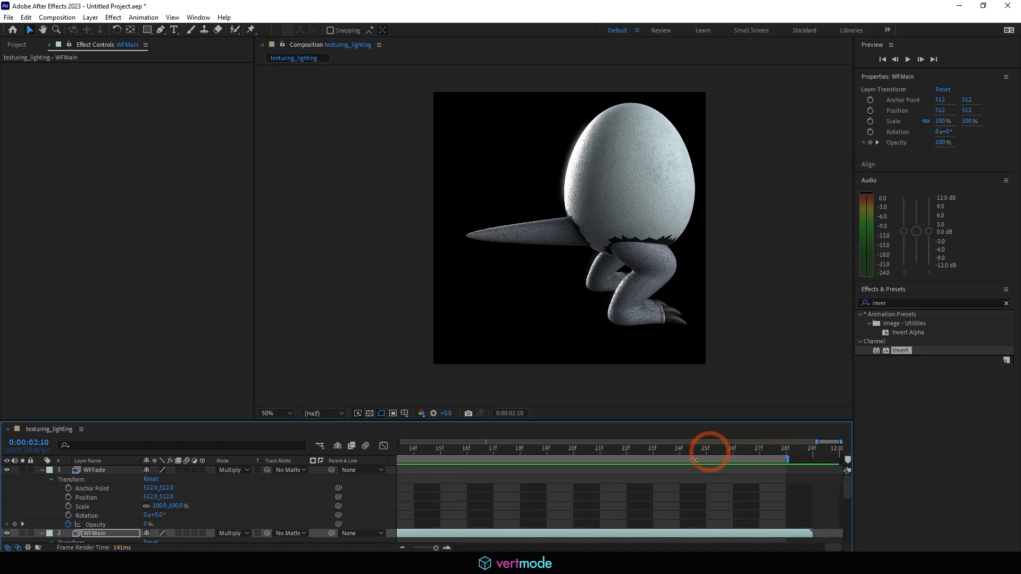
pyautogui.press('space')
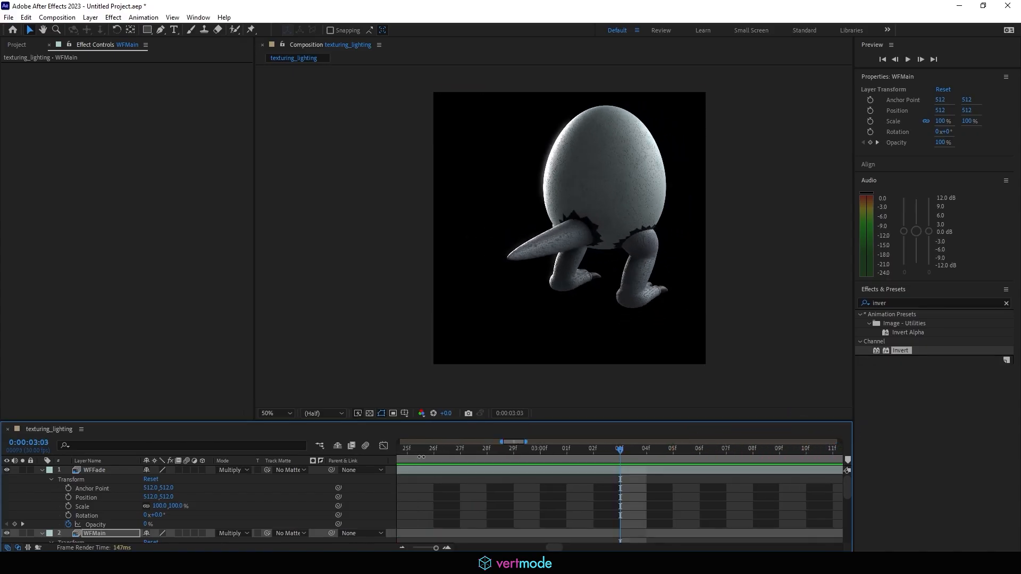
pyautogui.moveTo(526, 442); pyautogui.dragTo(931, 428)
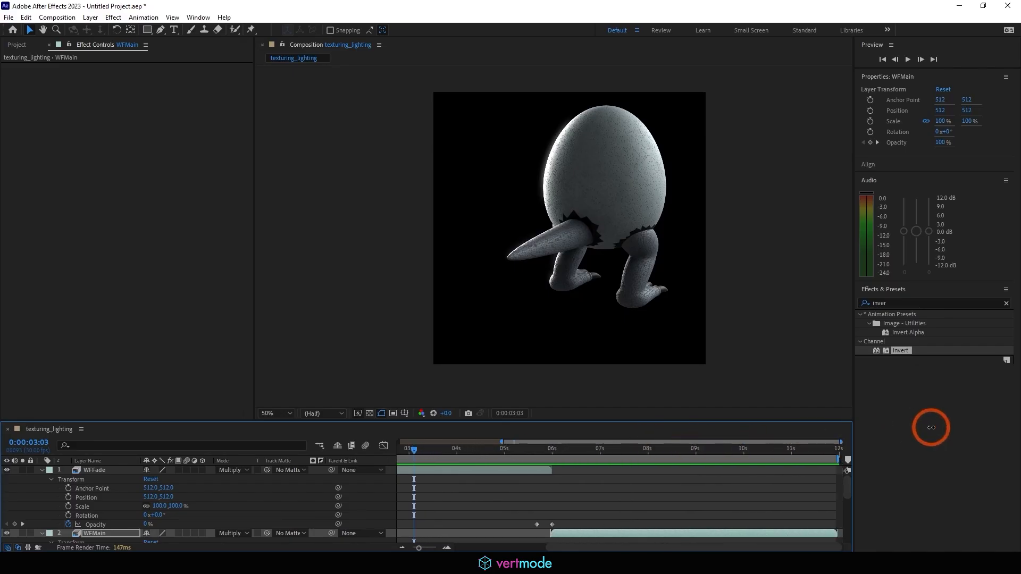
pyautogui.moveTo(528, 451); pyautogui.dragTo(837, 453)
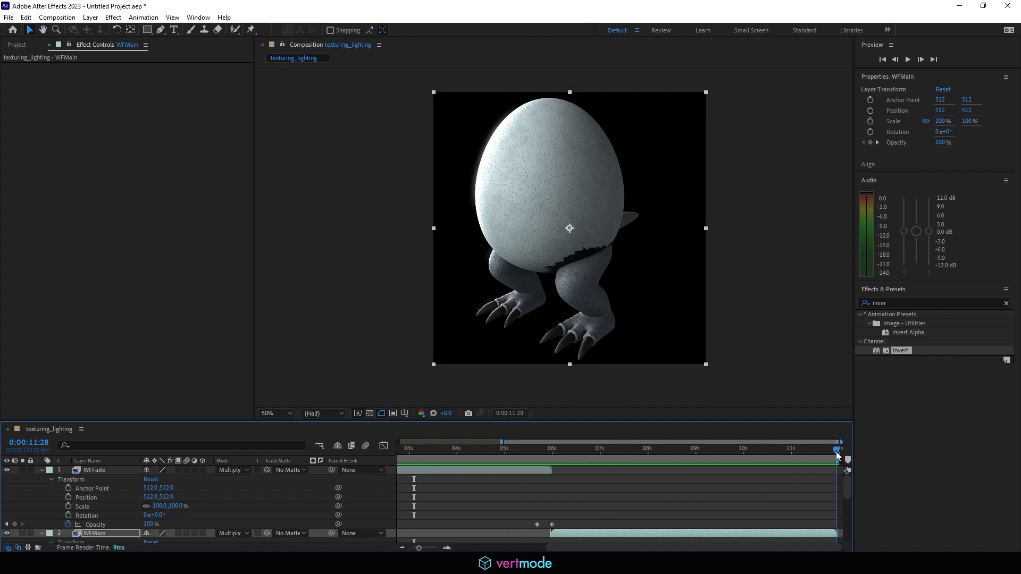
pyautogui.moveTo(837, 455); pyautogui.dragTo(837, 456)
# Set the texturing_lighting composition's duration to 0:00:11:28.
pyautogui.click(18, 45)
pyautogui.rightClick(35, 151)
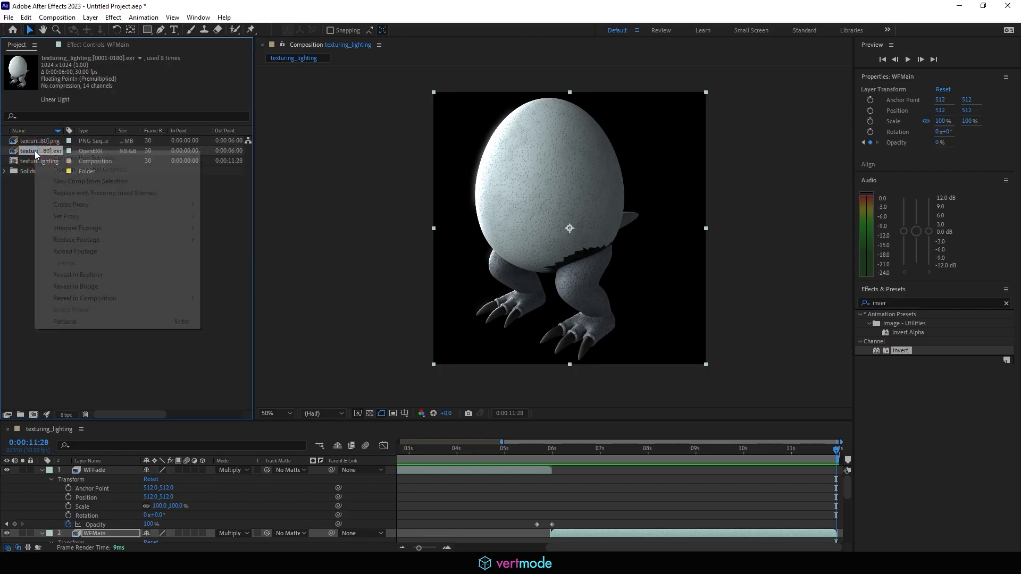
pyautogui.rightClick(26, 161)
pyautogui.click(63, 168)
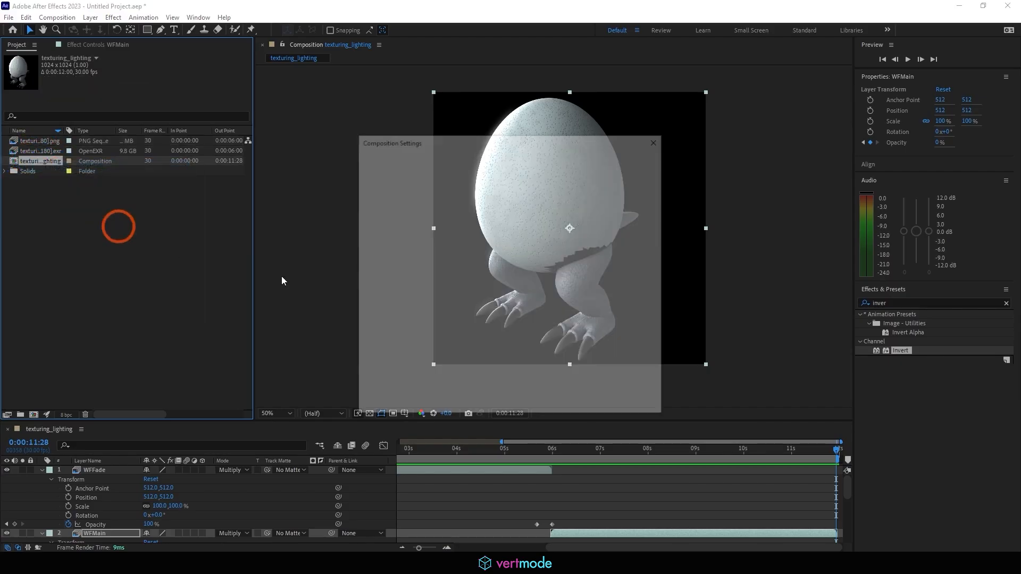
pyautogui.click(442, 320)
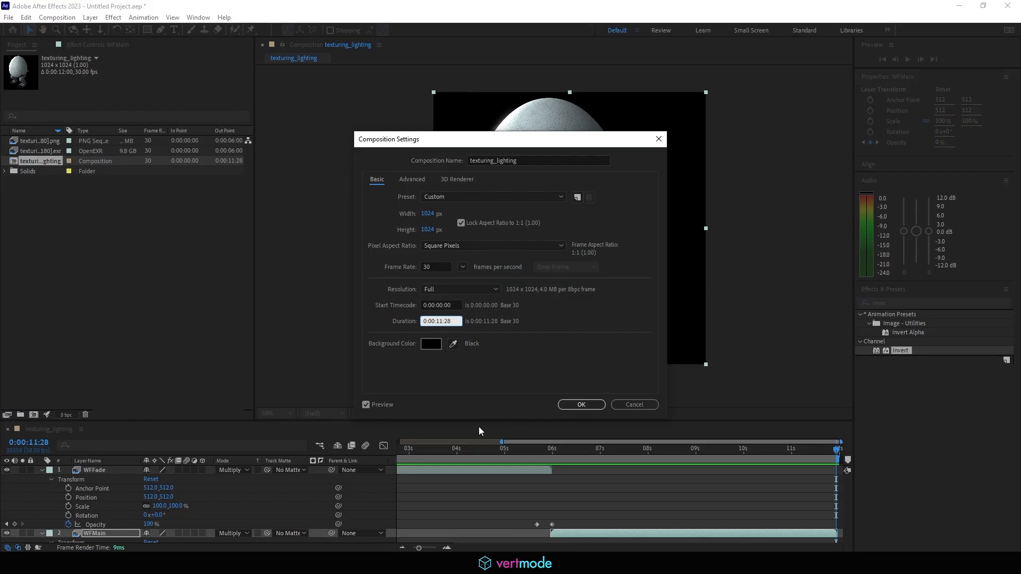
pyautogui.click(569, 405)
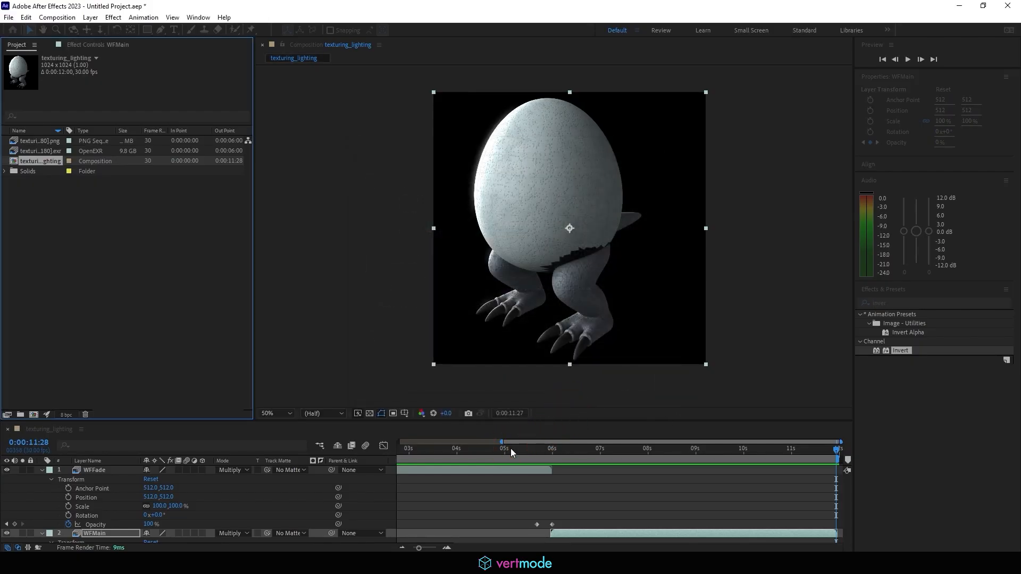
# Preview the shortened composition from 0:00:00:00 to check that the turntable loops seamlessly.
pyautogui.click(380, 435)
pyautogui.moveTo(527, 447); pyautogui.dragTo(351, 446)
pyautogui.press('space')
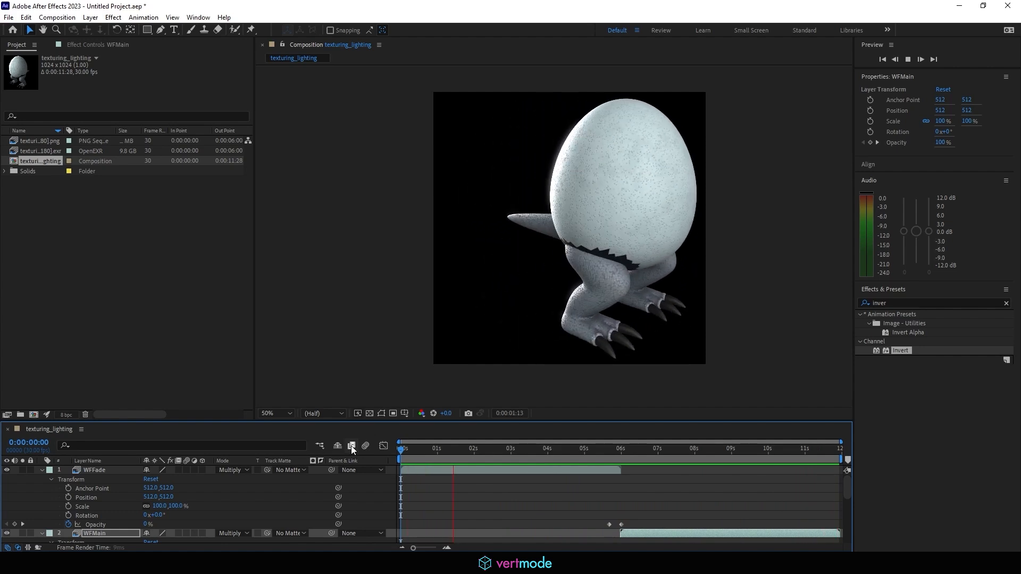
pyautogui.click(403, 442)
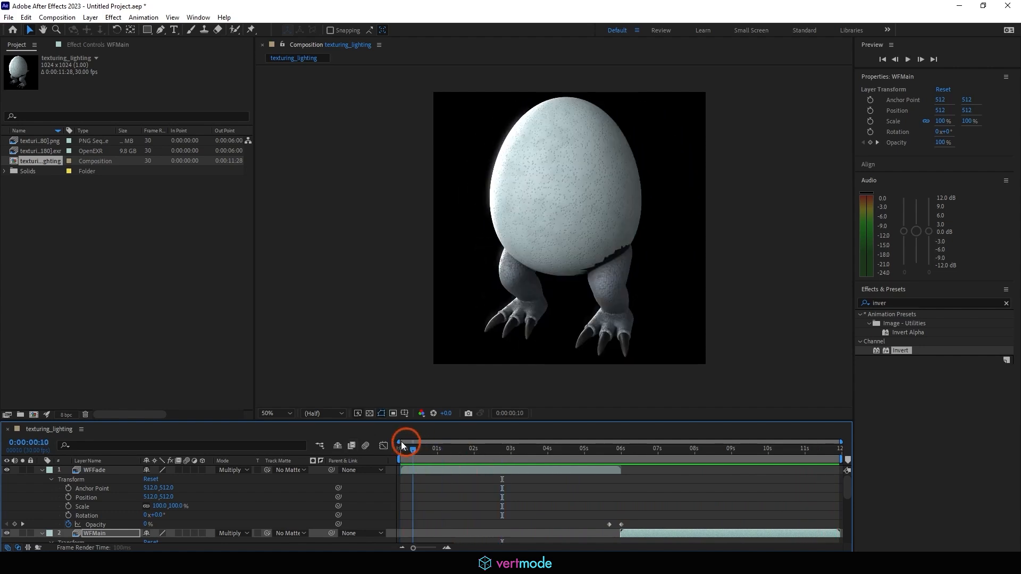
pyautogui.click(562, 374)
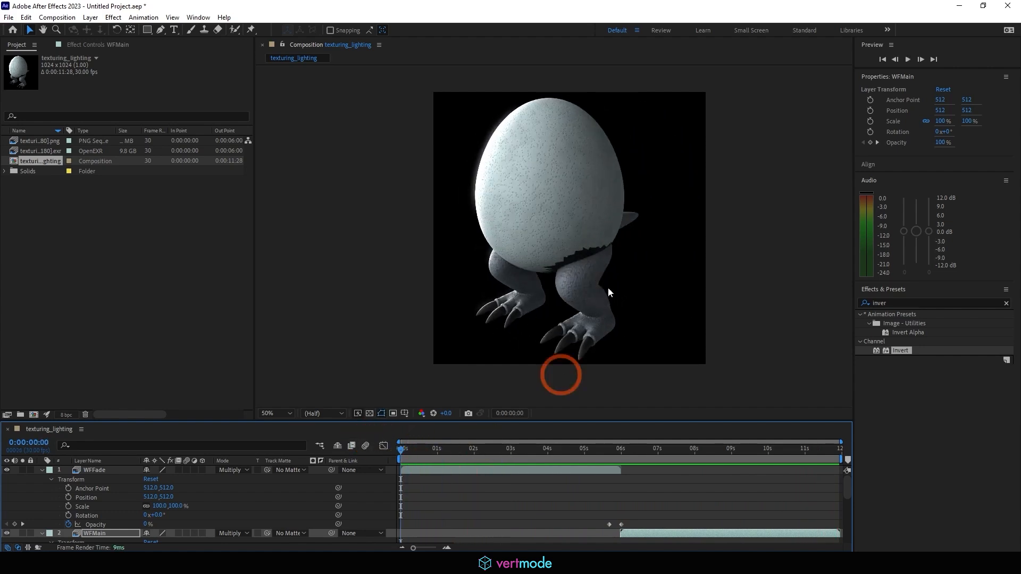
# Start saving the project under a new name and create a Portfolio folder inside Section5_Project.
pyautogui.click(10, 17)
pyautogui.moveTo(46, 131)
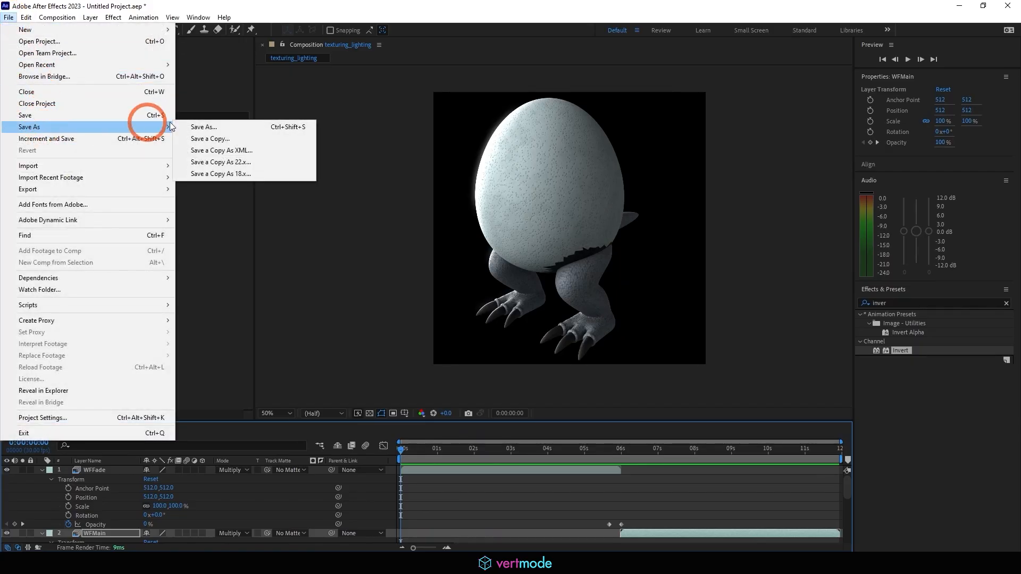
pyautogui.click(202, 126)
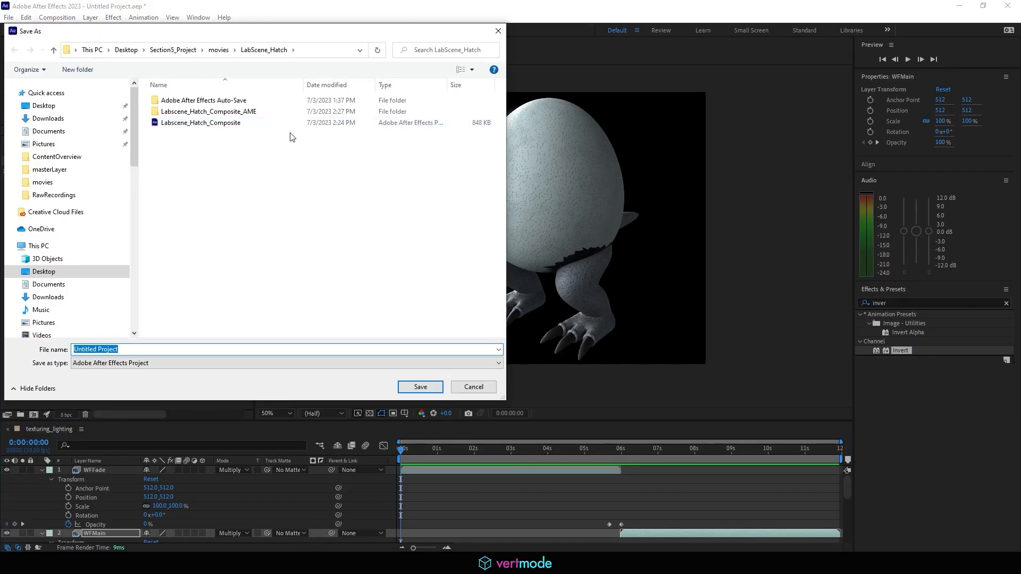
pyautogui.click(163, 51)
pyautogui.rightClick(209, 299)
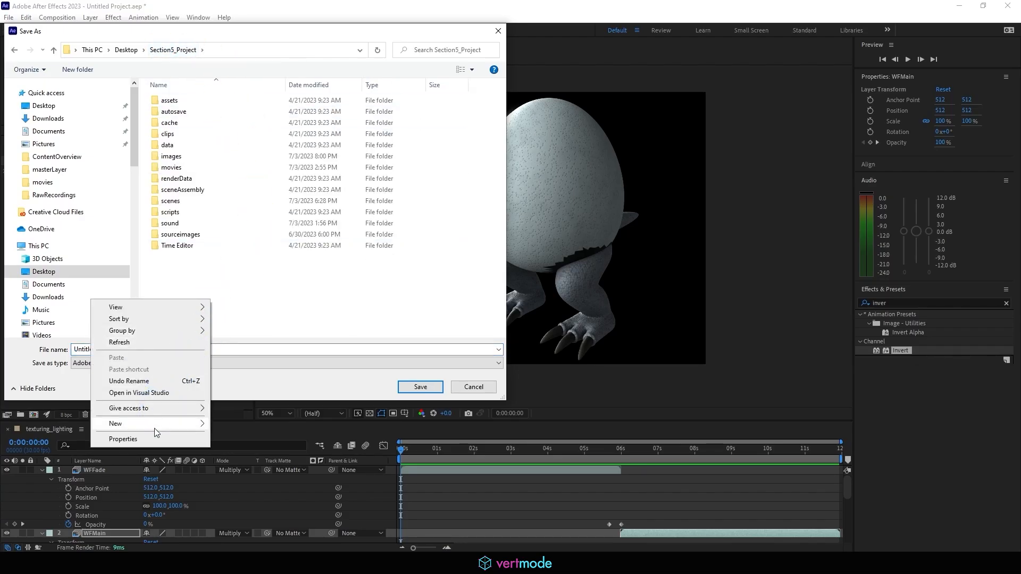
pyautogui.moveTo(211, 426)
pyautogui.click(237, 326)
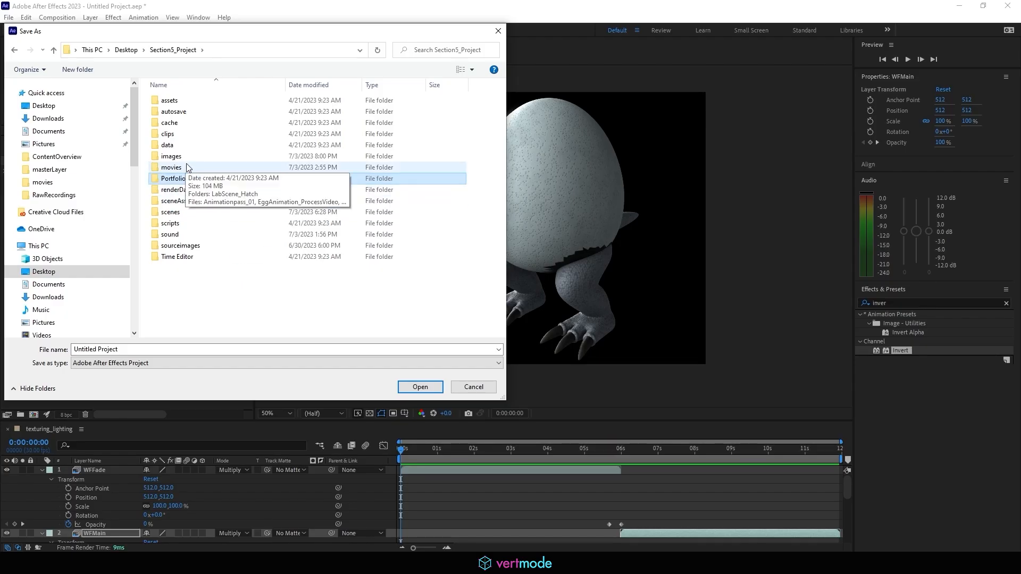
# Save the project as EGG_TT in the Portfolio folder.
pyautogui.doubleClick(171, 181)
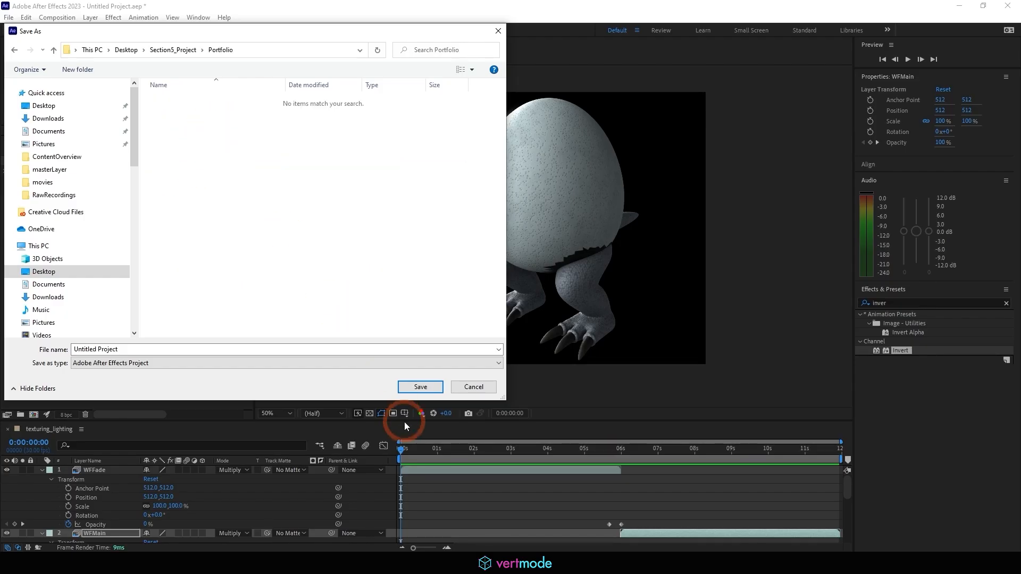
pyautogui.doubleClick(209, 355)
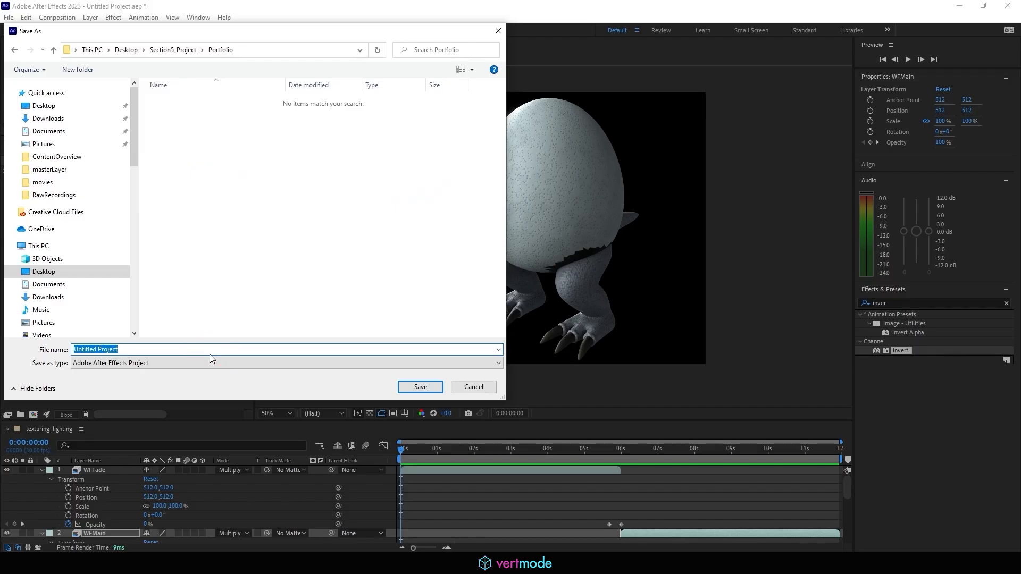
pyautogui.write('EGG_01')
pyautogui.click(418, 387)
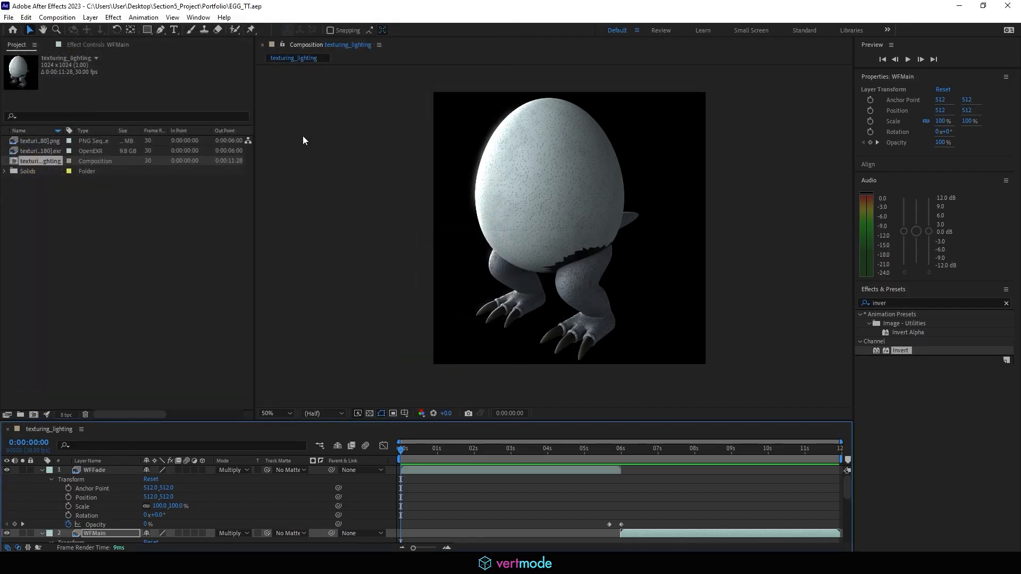
# Send the composition to Adobe Media Encoder, name the output file Egg_TT_V01 and encode it.
pyautogui.click(63, 15)
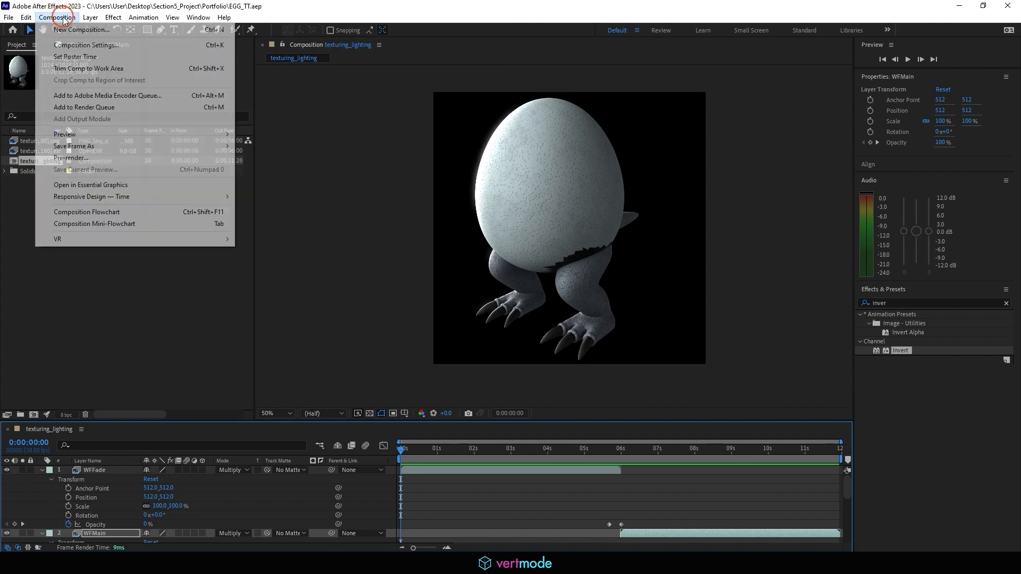
pyautogui.click(135, 95)
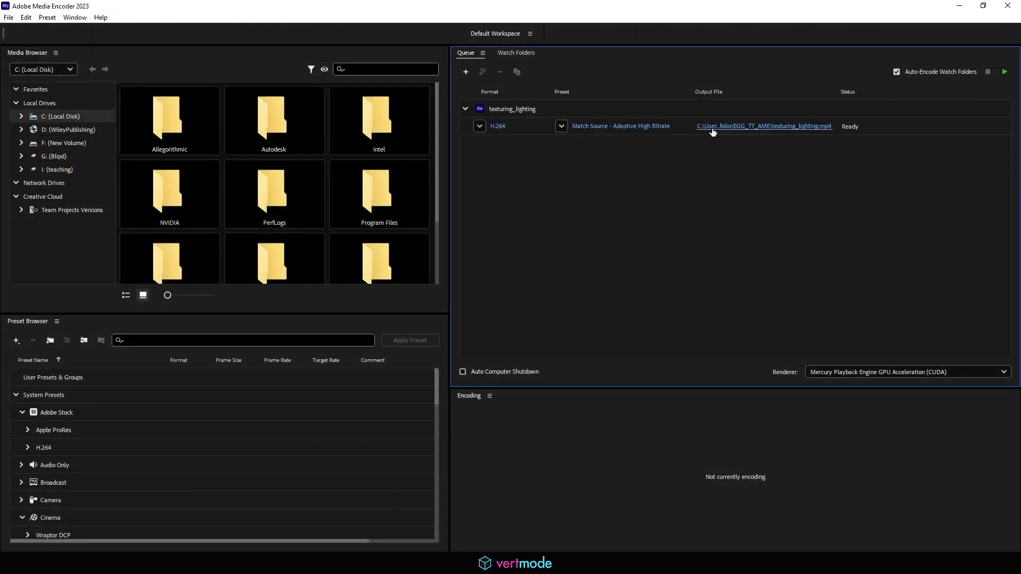
pyautogui.click(736, 129)
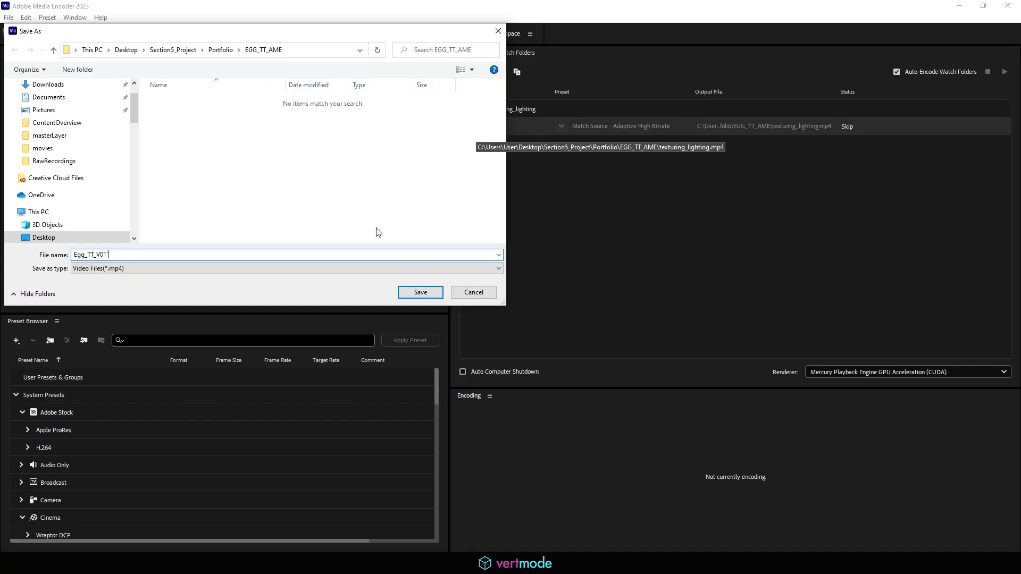
pyautogui.click(426, 298)
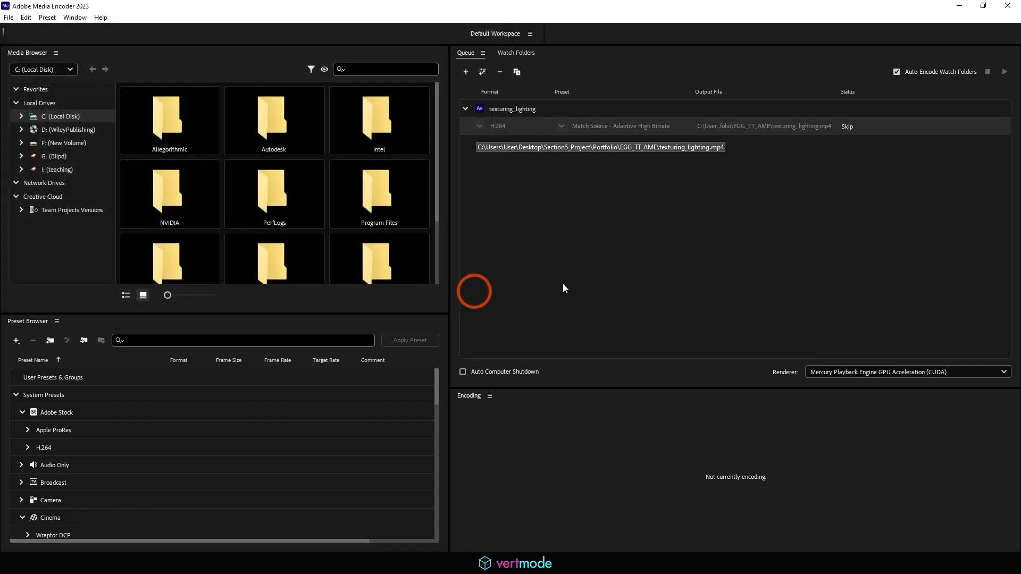
pyautogui.click(1004, 72)
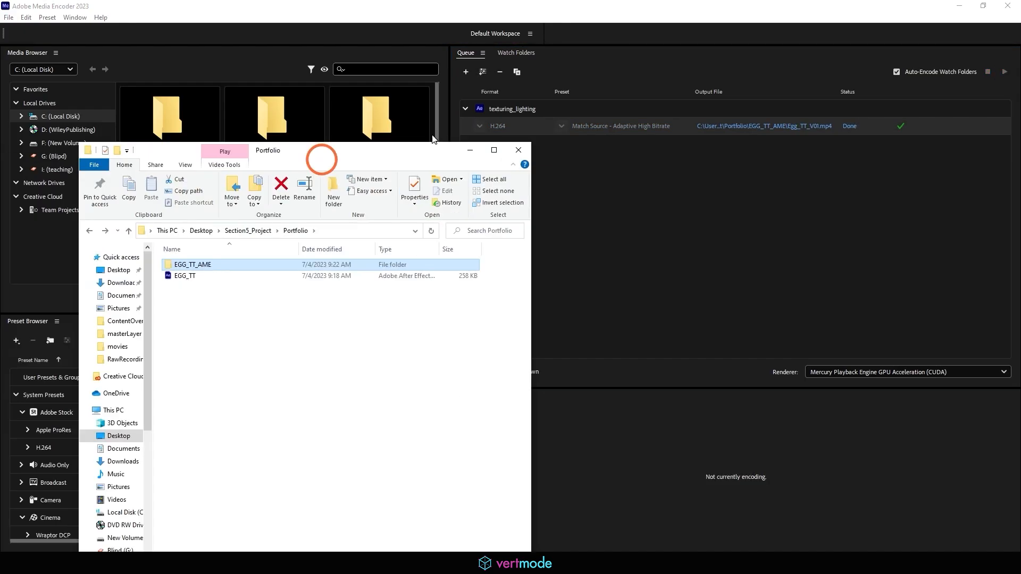
# Open the Egg_TT_V01 video from the EGG_TT_AME folder in Media Player and play it with repeat turned on.
pyautogui.moveTo(321, 157); pyautogui.dragTo(501, 48)
pyautogui.doubleClick(354, 159)
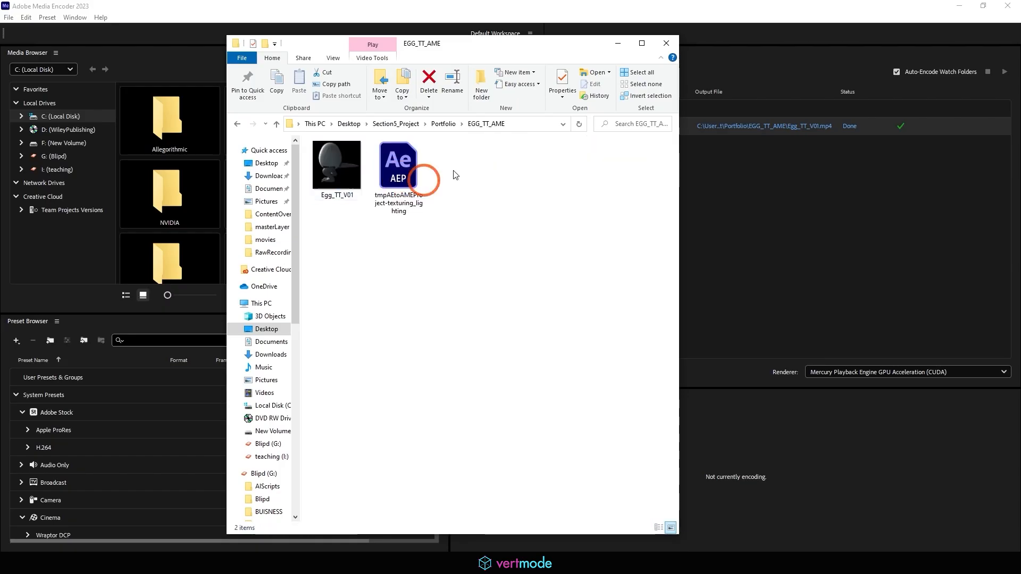
pyautogui.click(330, 171)
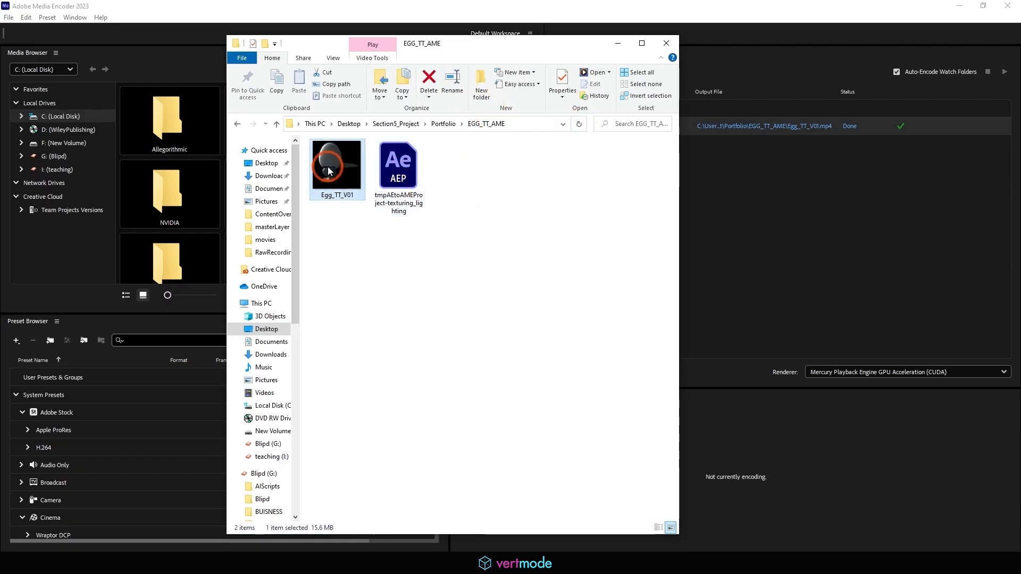
pyautogui.doubleClick(330, 171)
pyautogui.moveTo(2, 161); pyautogui.dragTo(569, 1)
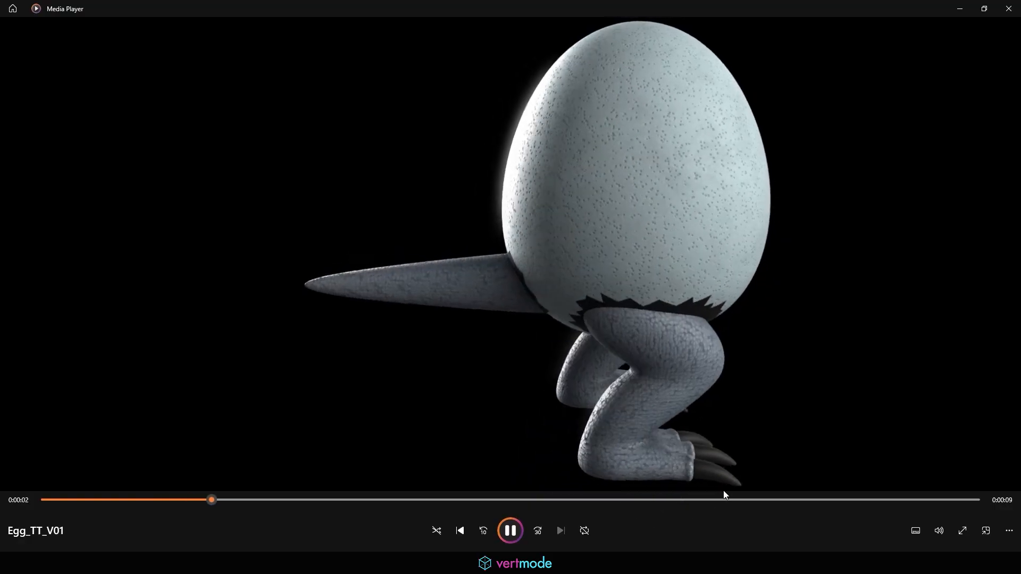
pyautogui.click(585, 531)
pyautogui.click(860, 530)
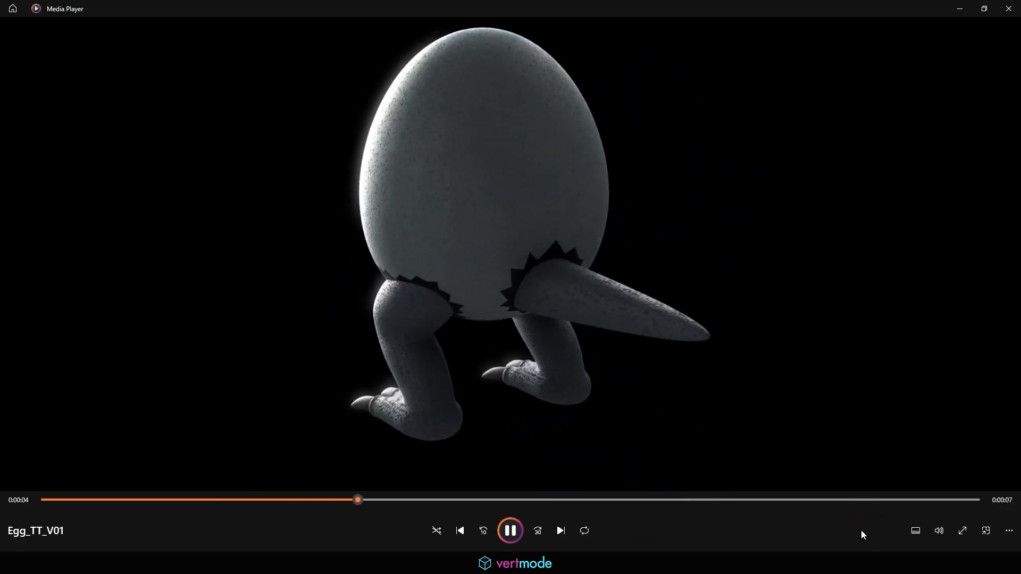